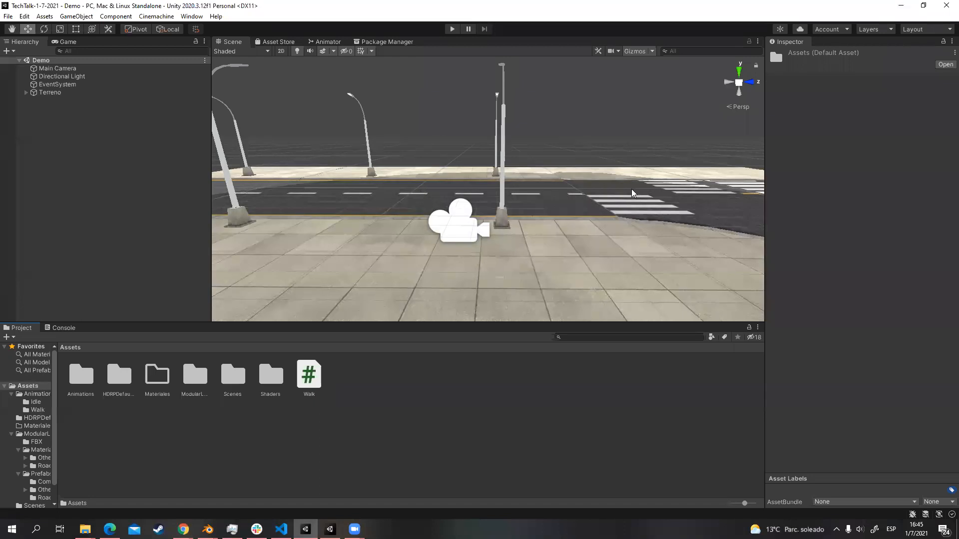
Step: Examine the street scene and its Road_1_line terrain segments around the sidewalk and street lamps
scroll(529, 231, down, 5)
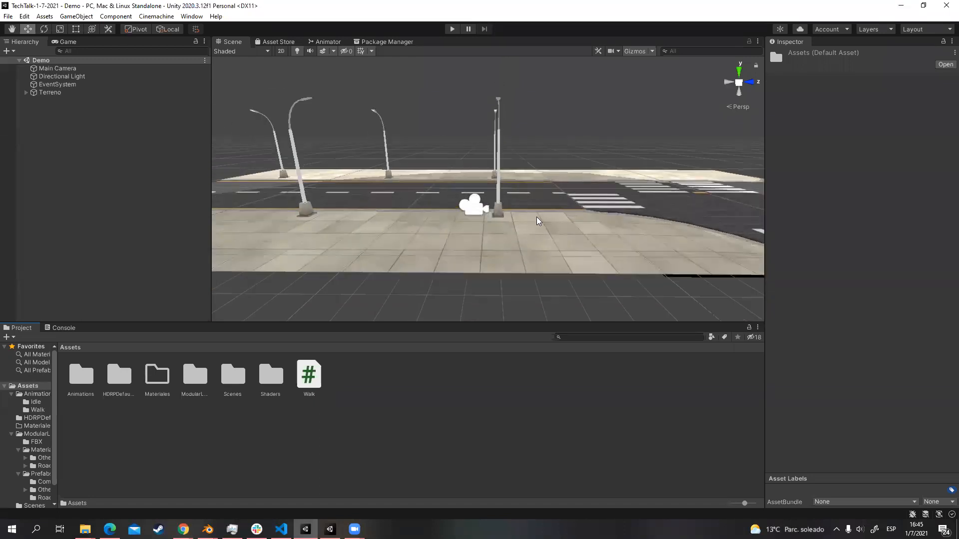
right_drag(606, 186, 636, 167)
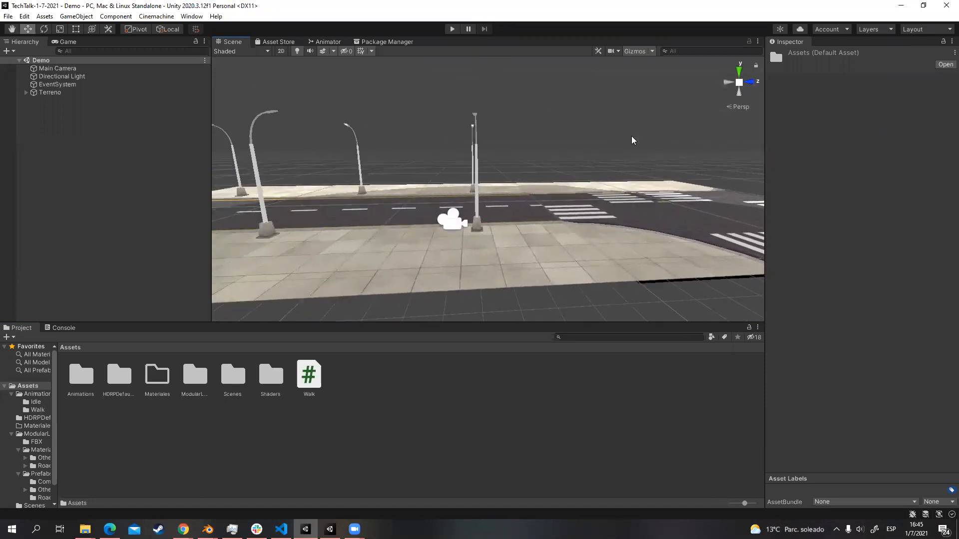
click(352, 250)
click(410, 263)
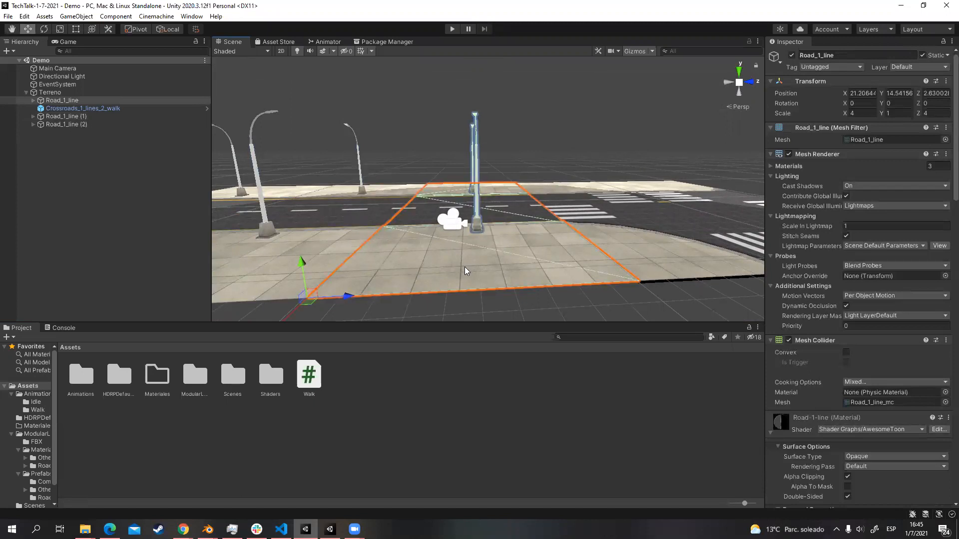
click(280, 254)
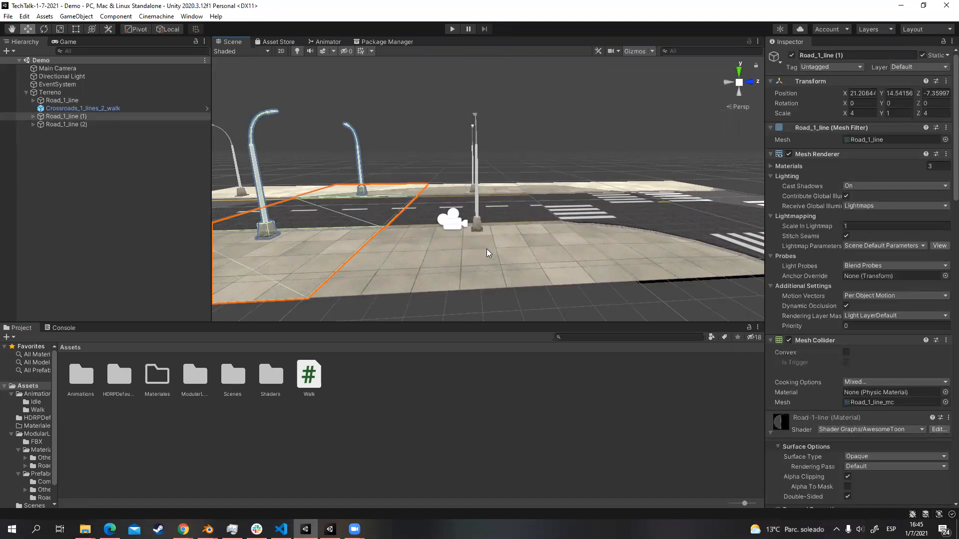
right_drag(567, 246, 549, 288)
key(w)
click(522, 242)
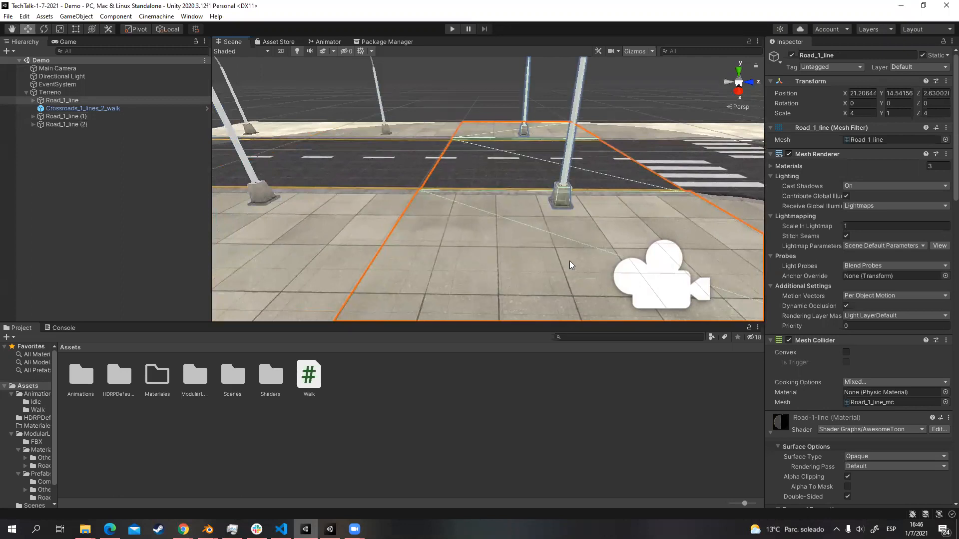
Step: Collapse the Terreno object in the hierarchy and import the Demo2.fbx model from the TechTalk folder into Assets
click(372, 401)
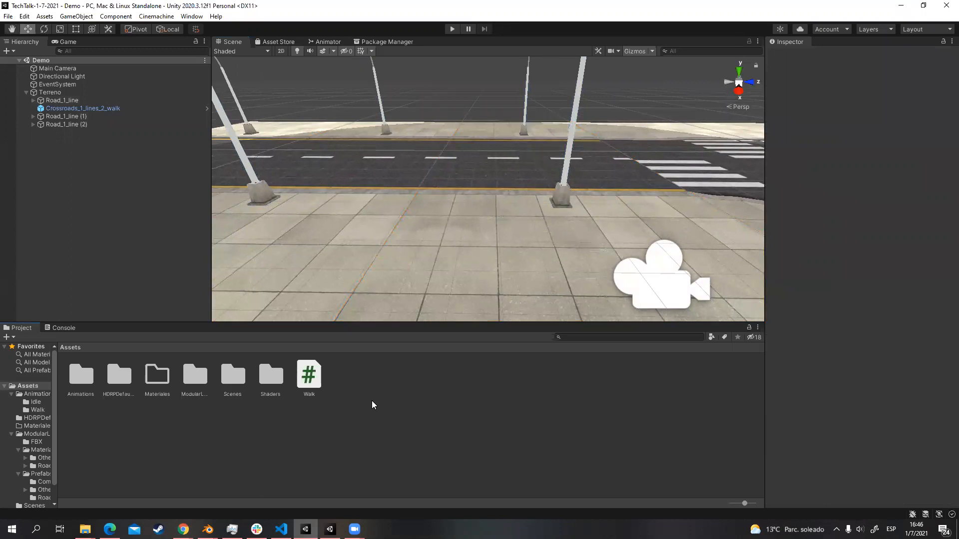
right_click(372, 403)
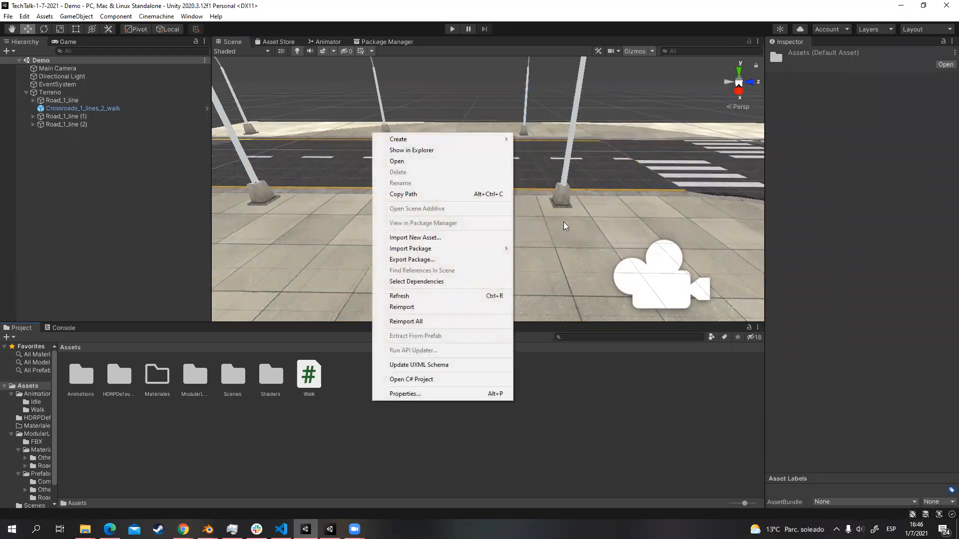
click(27, 93)
right_click(378, 387)
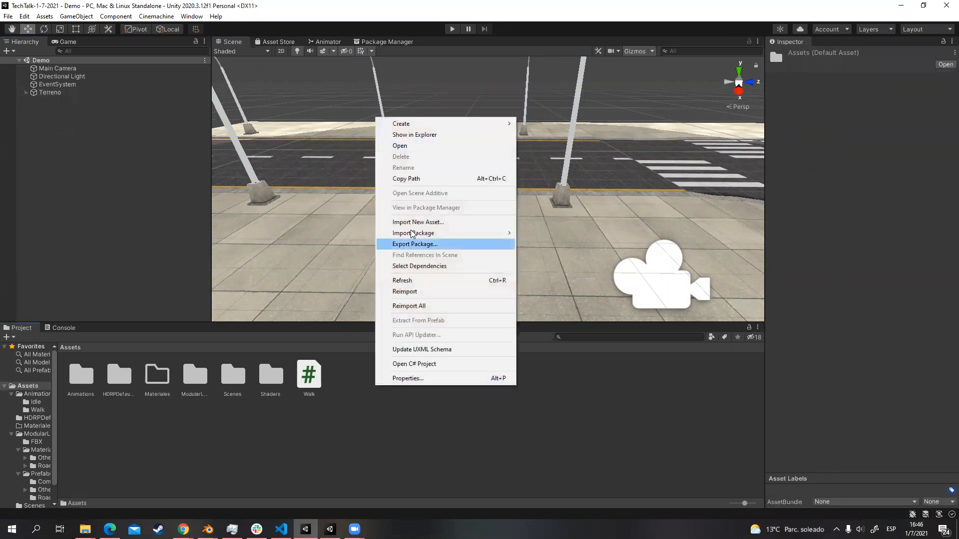
click(381, 440)
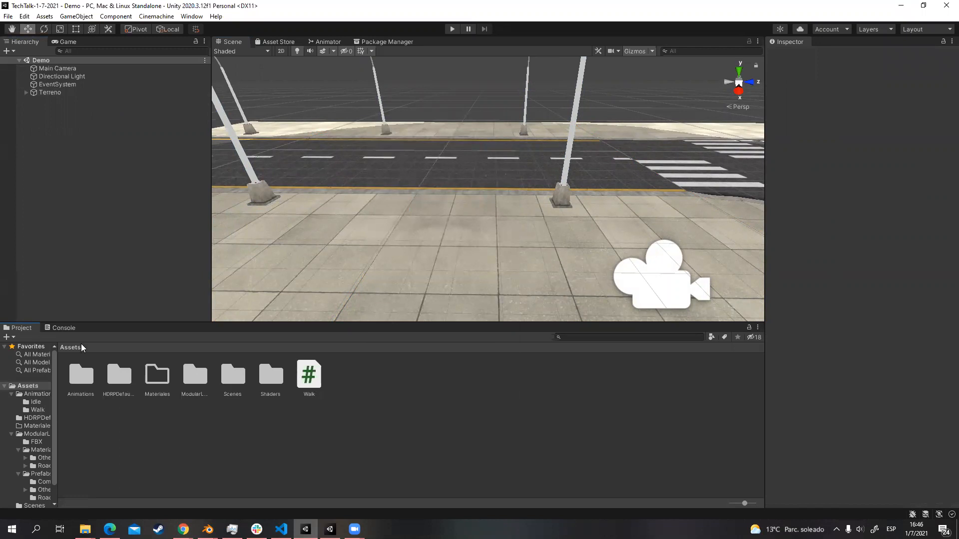
right_click(372, 376)
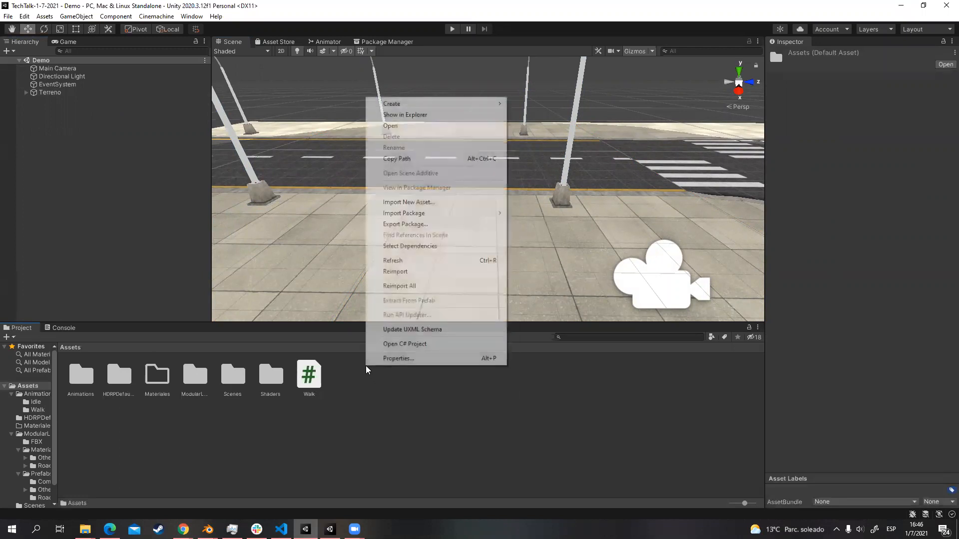
click(431, 204)
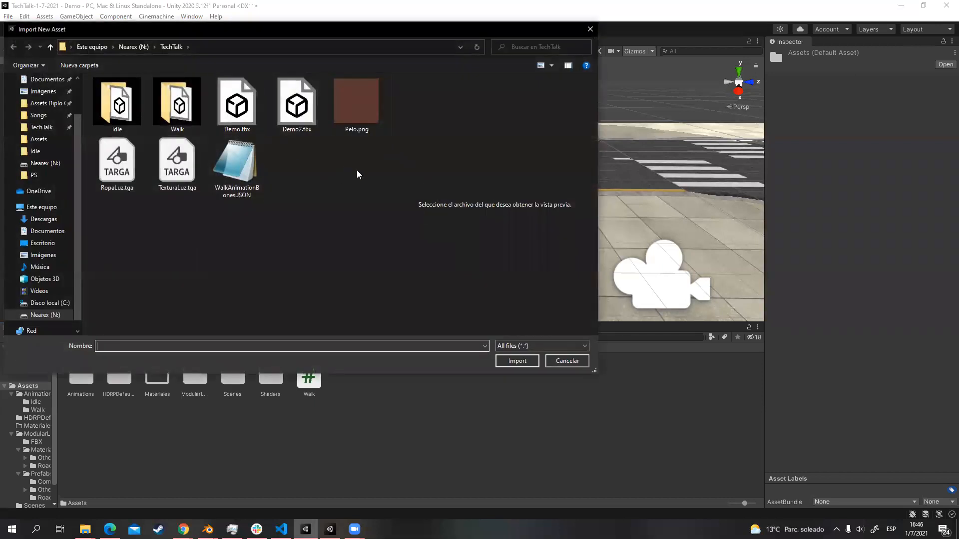
click(306, 117)
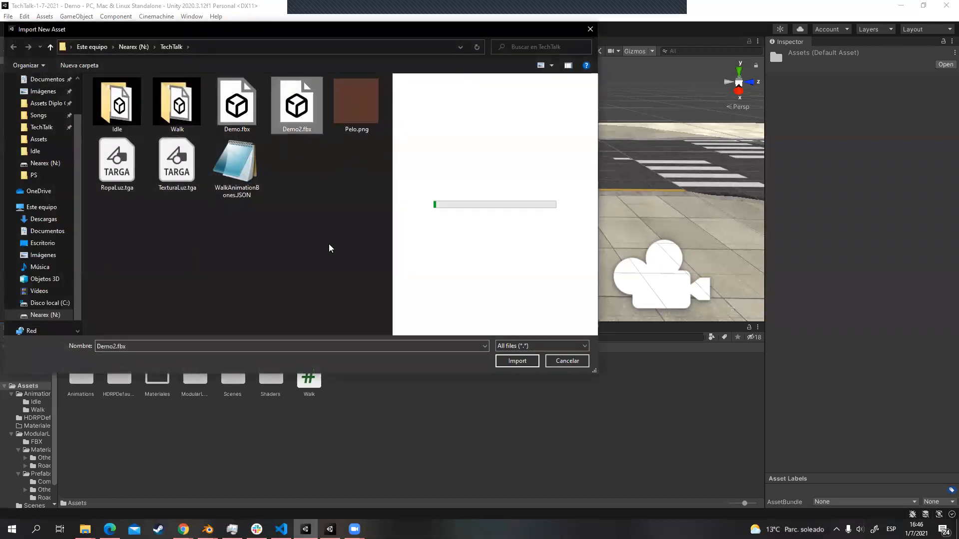
click(514, 361)
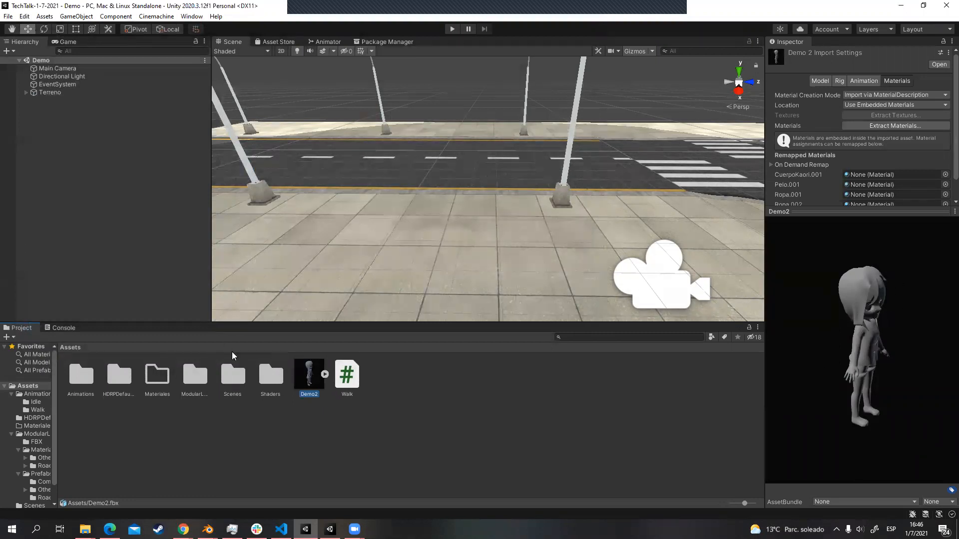
Step: Expand the Demo2 asset's contents and extract its embedded materials into the Materiales folder
drag(855, 334, 929, 304)
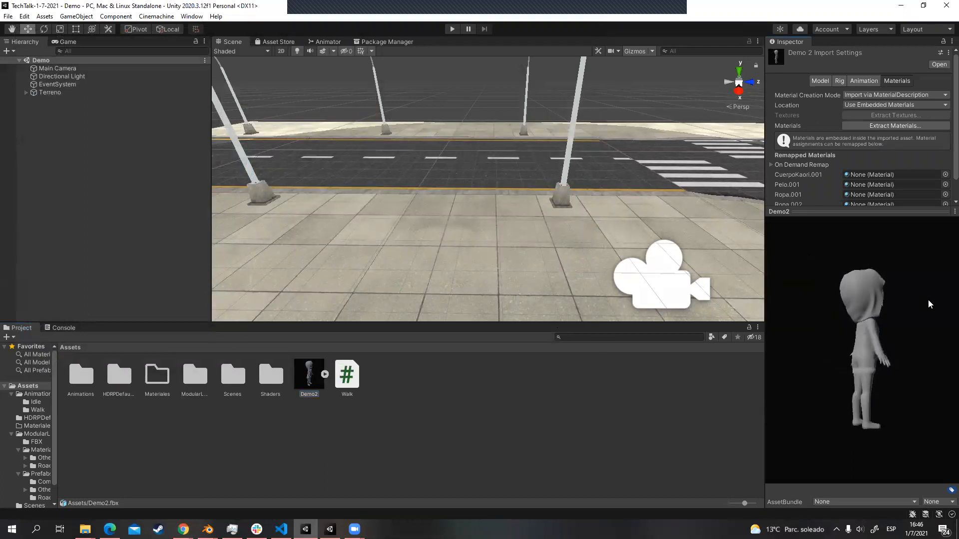
click(325, 374)
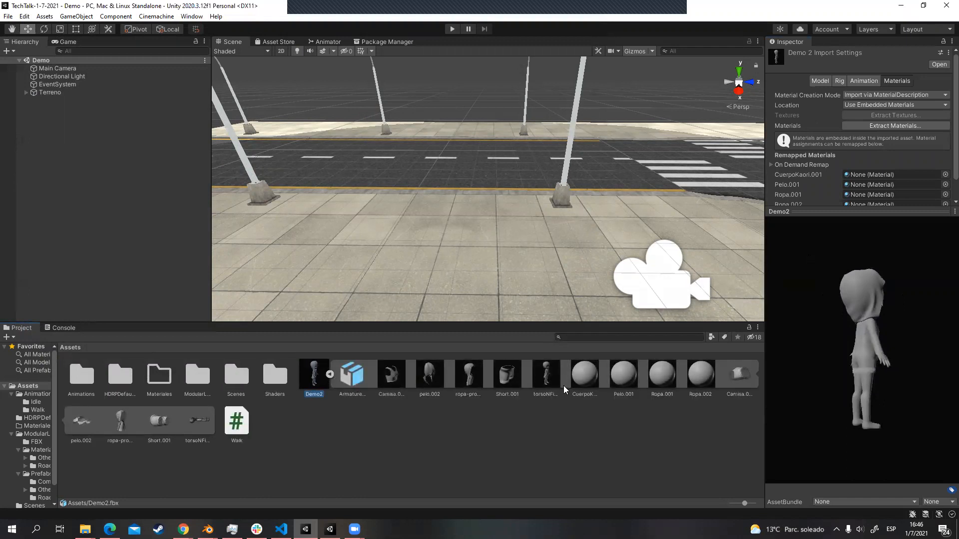
drag(630, 372, 849, 246)
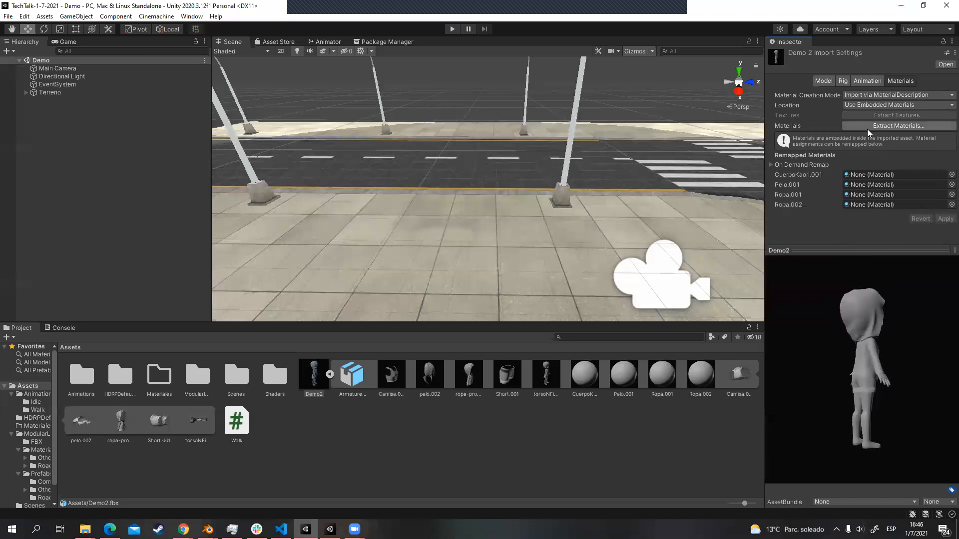
click(888, 126)
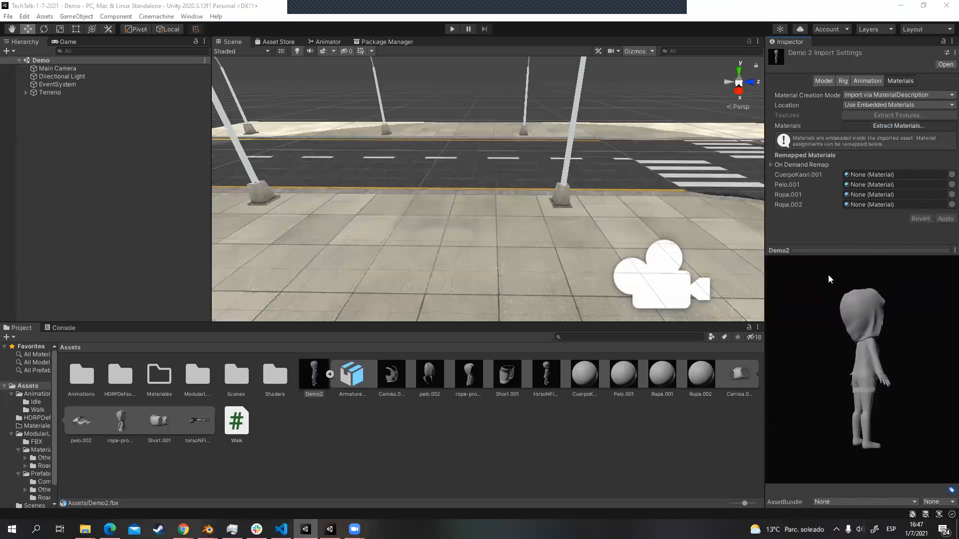
double_click(118, 116)
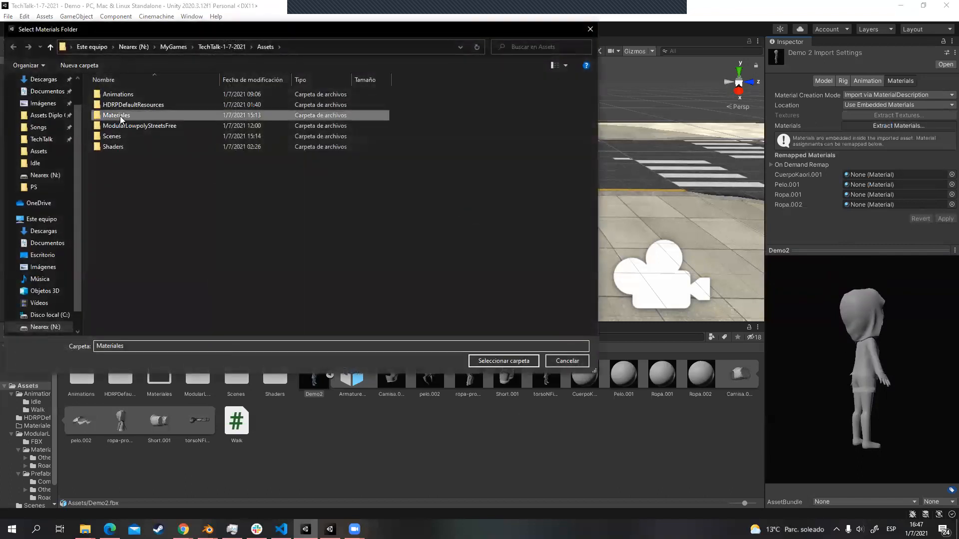
click(523, 361)
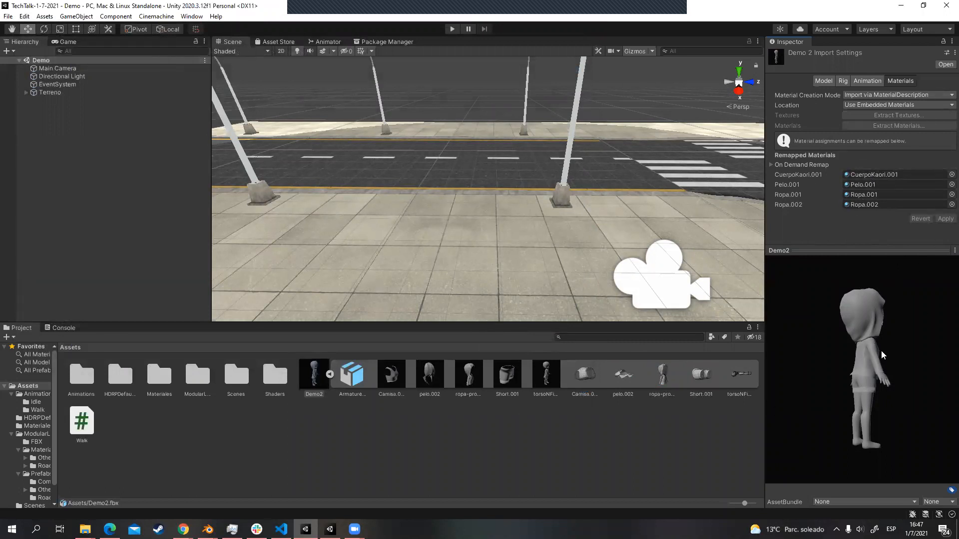
drag(870, 356, 763, 339)
drag(860, 332, 830, 352)
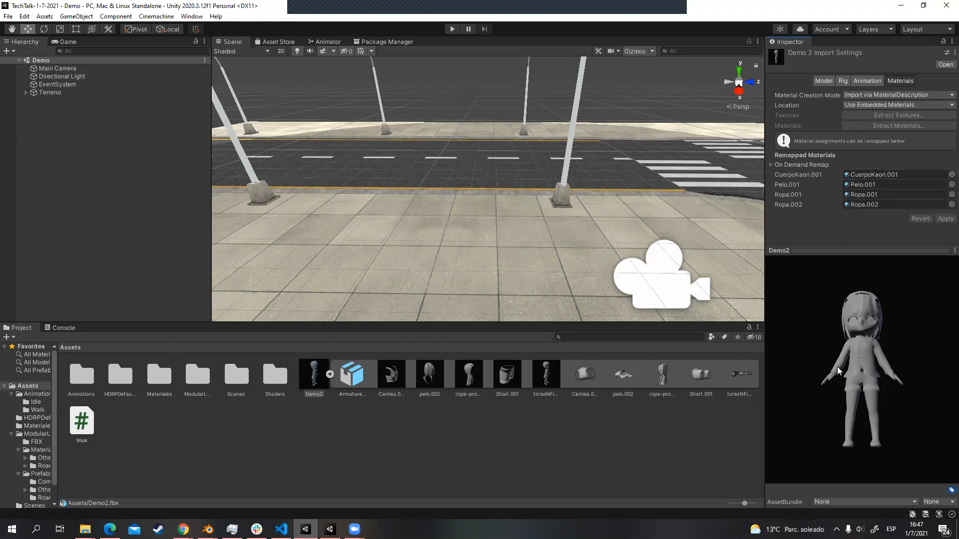
drag(866, 360, 932, 393)
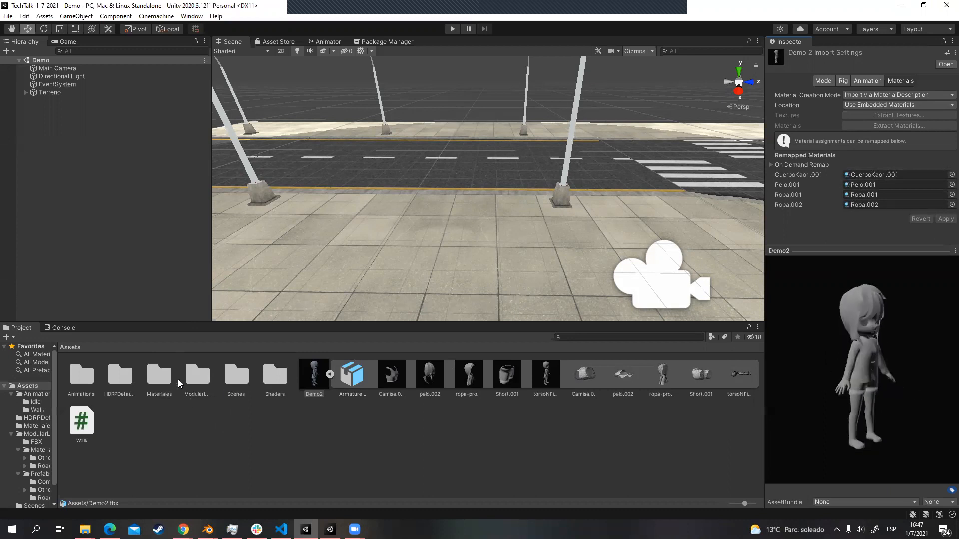
Step: Import the textures Pelo.png, RopaLuz.tga and TexturaLuz.tga from the TechTalk folder into the Materiales folder
double_click(157, 377)
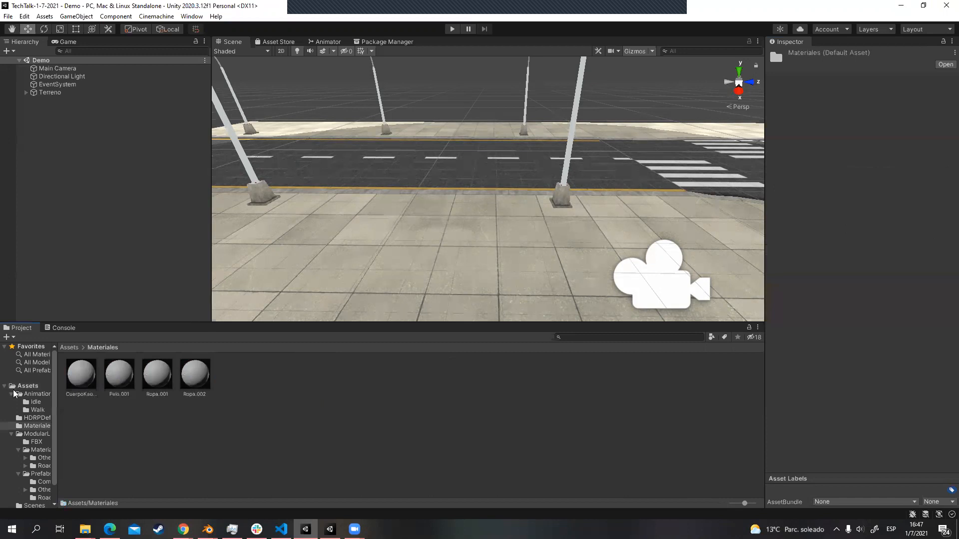
right_click(243, 384)
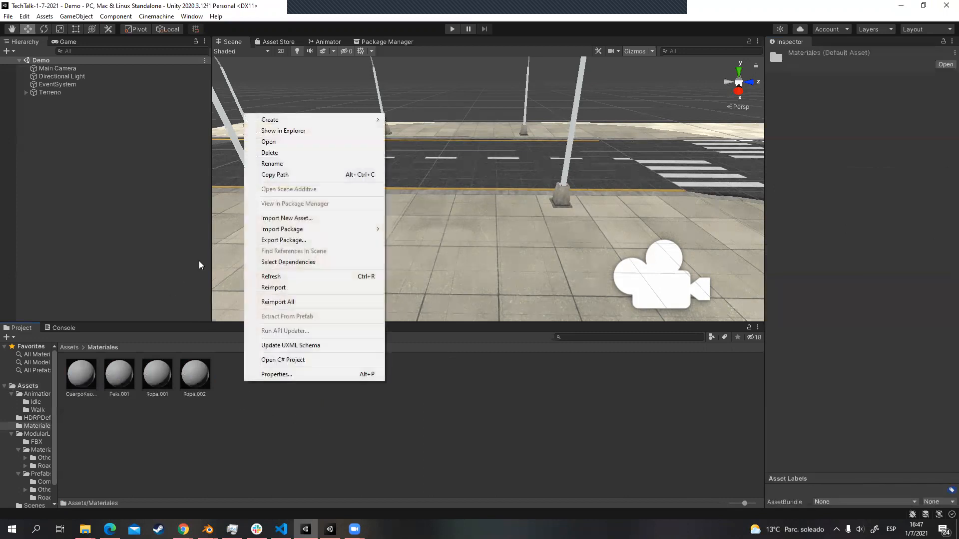
click(329, 219)
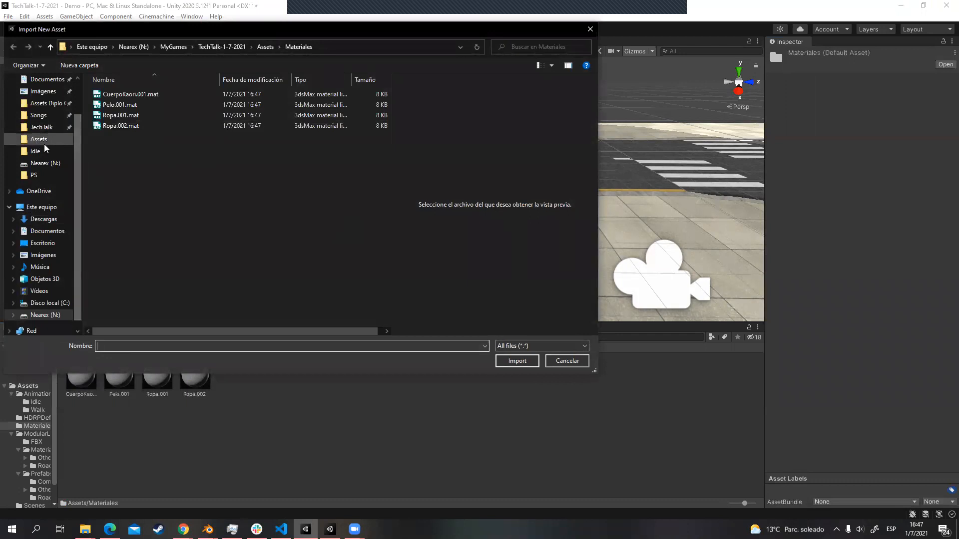
scroll(60, 150, up, 2)
click(49, 172)
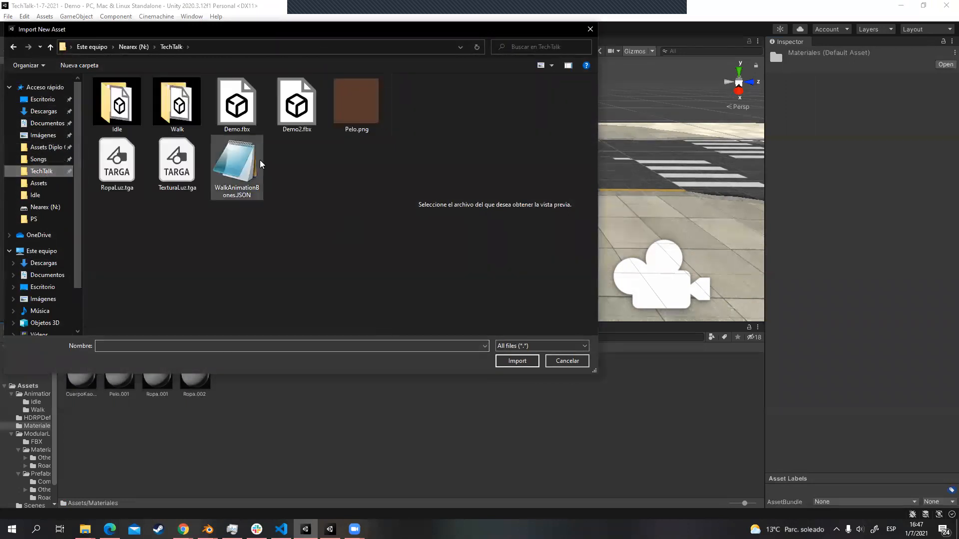
click(360, 118)
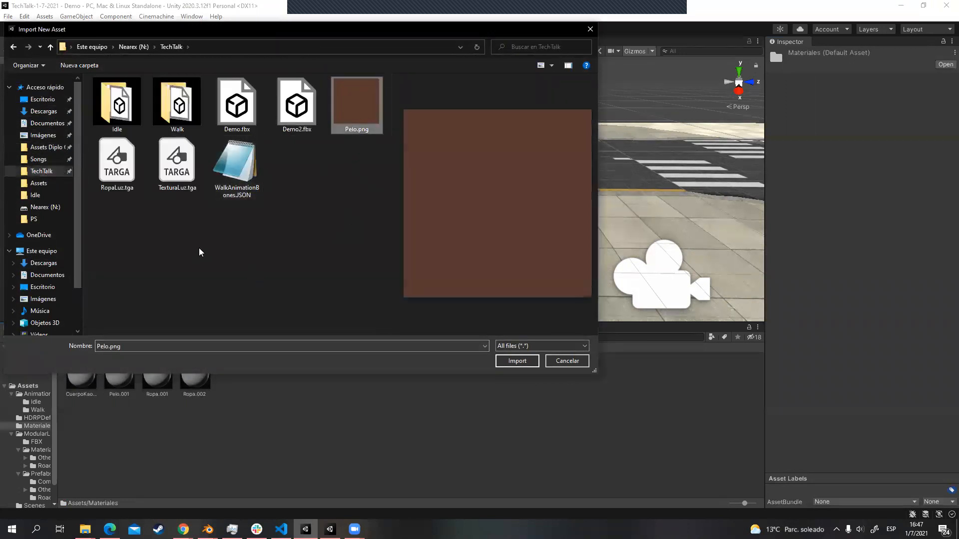
ctrl+click(117, 165)
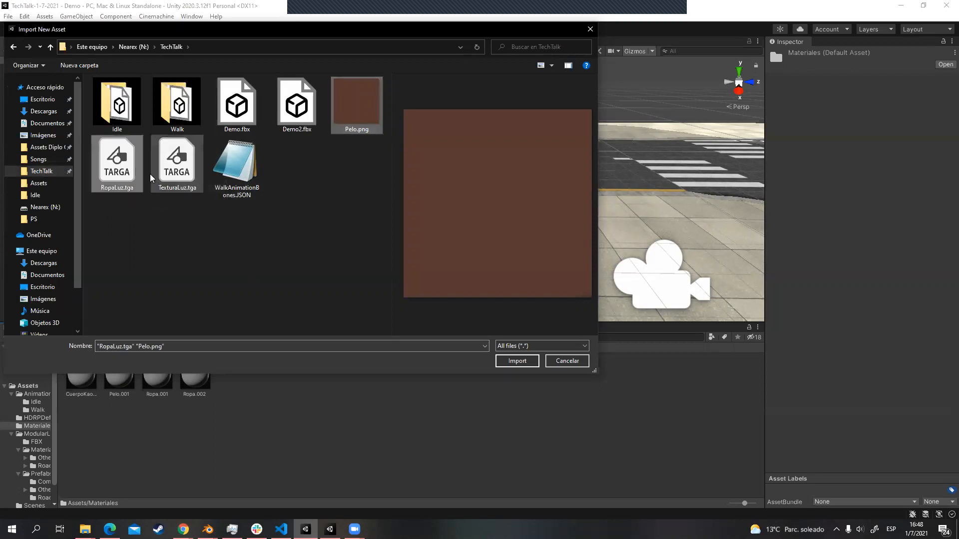
ctrl+click(177, 165)
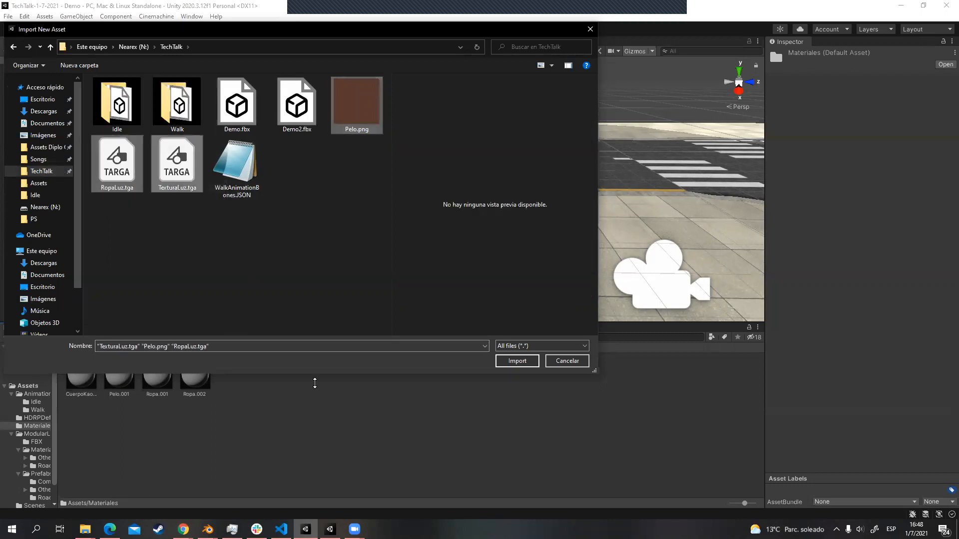
click(517, 361)
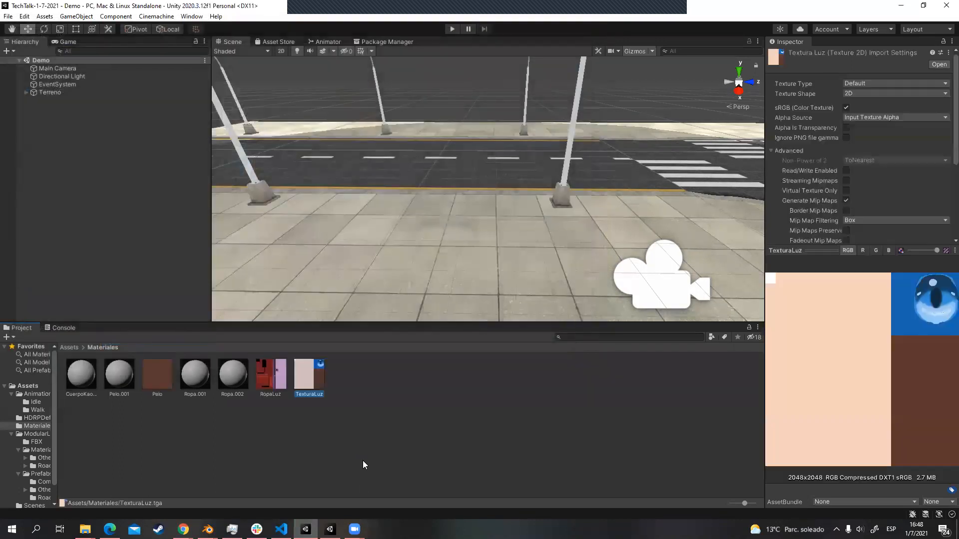
Step: Review the imported RopaLuz and TexturaLuz textures and the settings of the CuerpoKaori.001 material
click(344, 410)
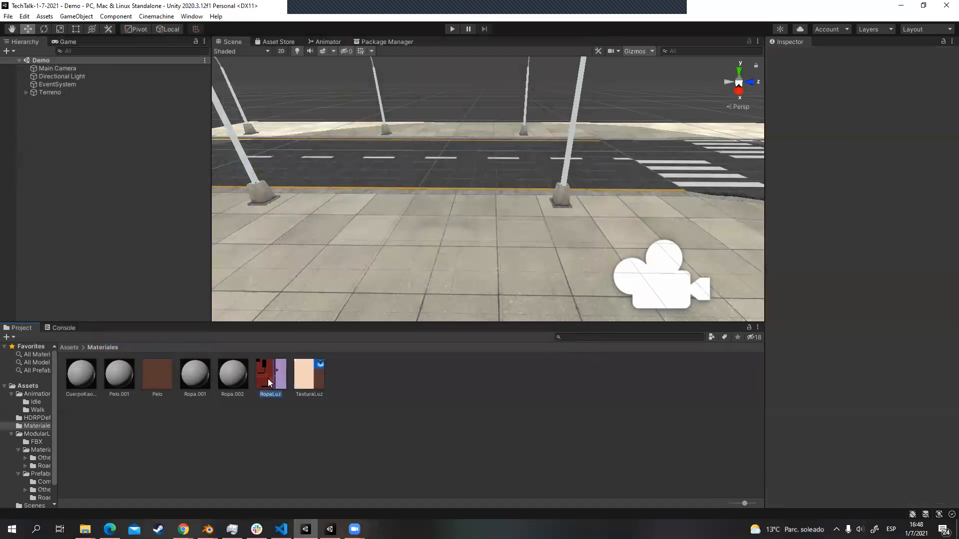
click(307, 378)
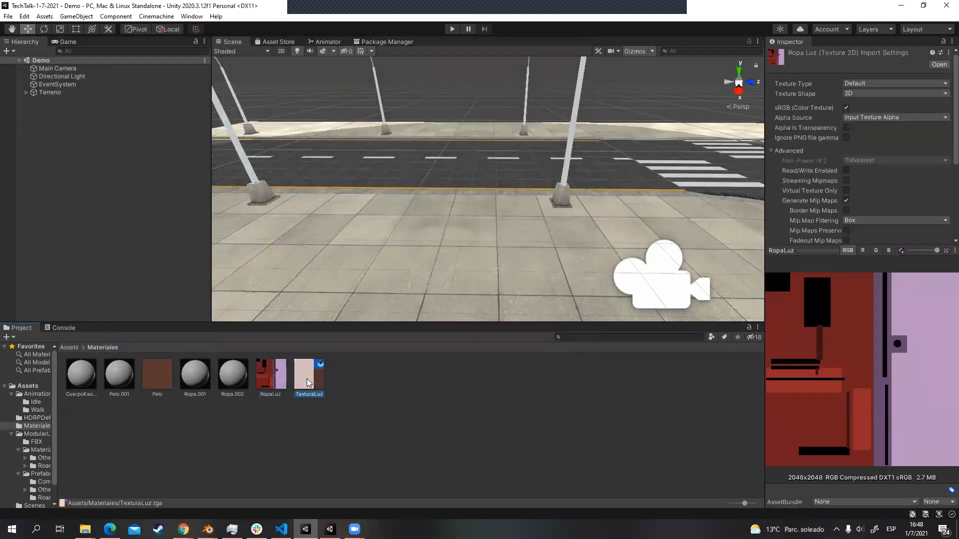
click(279, 379)
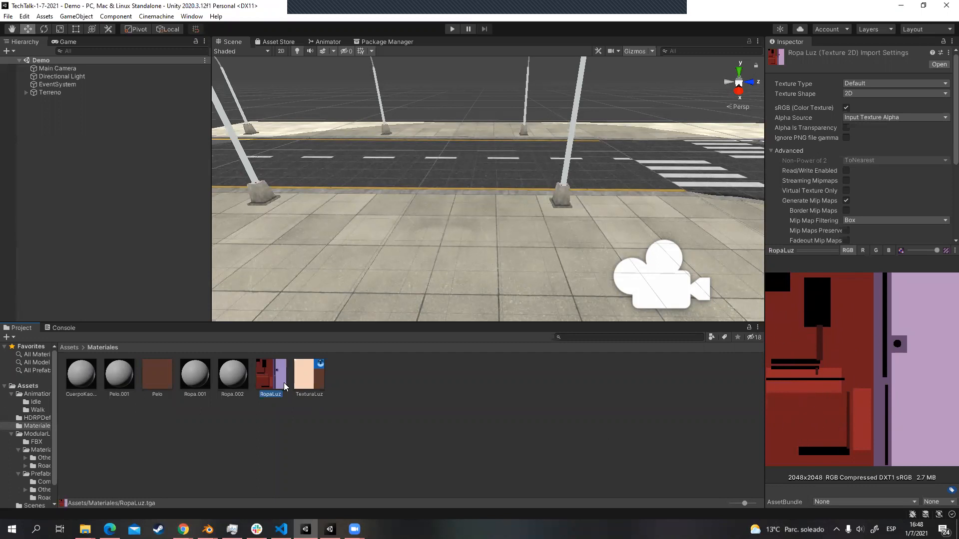
click(82, 378)
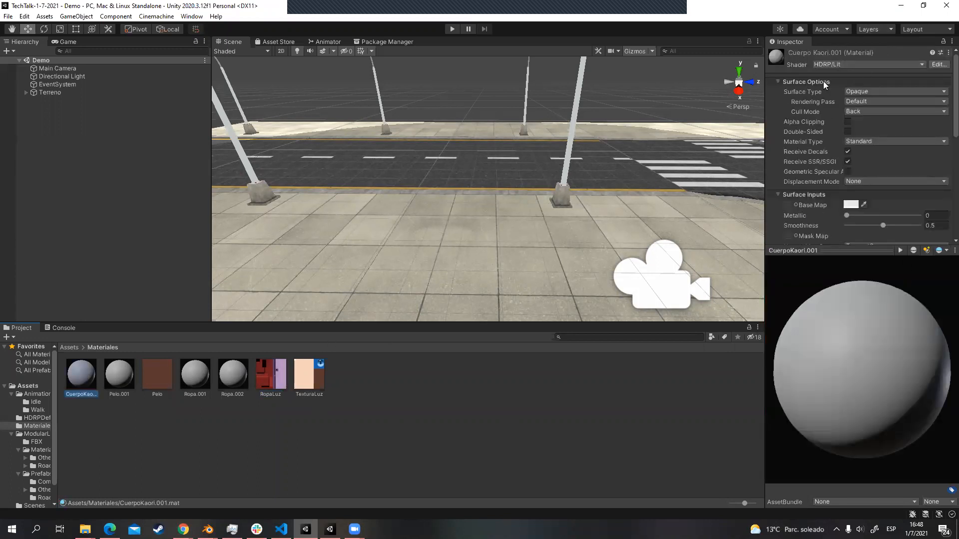
Step: Place the Demo2 model from Assets on the sidewalk in the scene and frame it
click(70, 347)
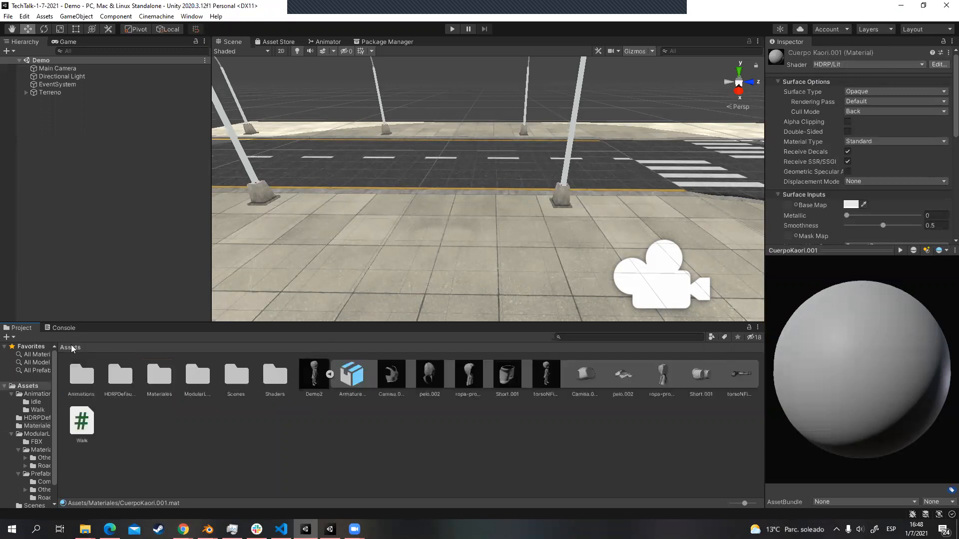
drag(315, 378, 493, 272)
key(f)
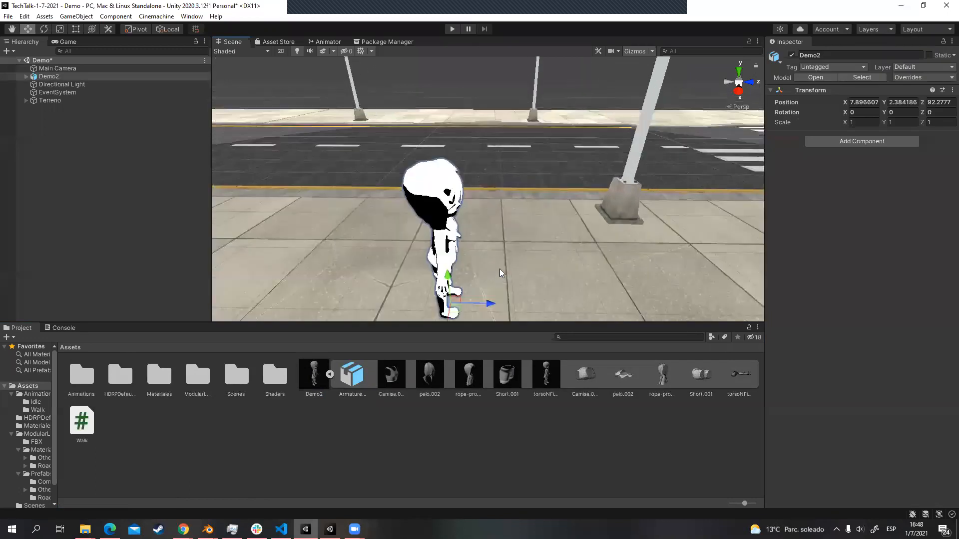
Step: Change the shader of the CuerpoKaori.001 material in the Materiales folder to Shader Graphs/AwesomeToon and enlarge its property area
alt+drag(552, 272, 354, 250)
scroll(456, 200, up, 8)
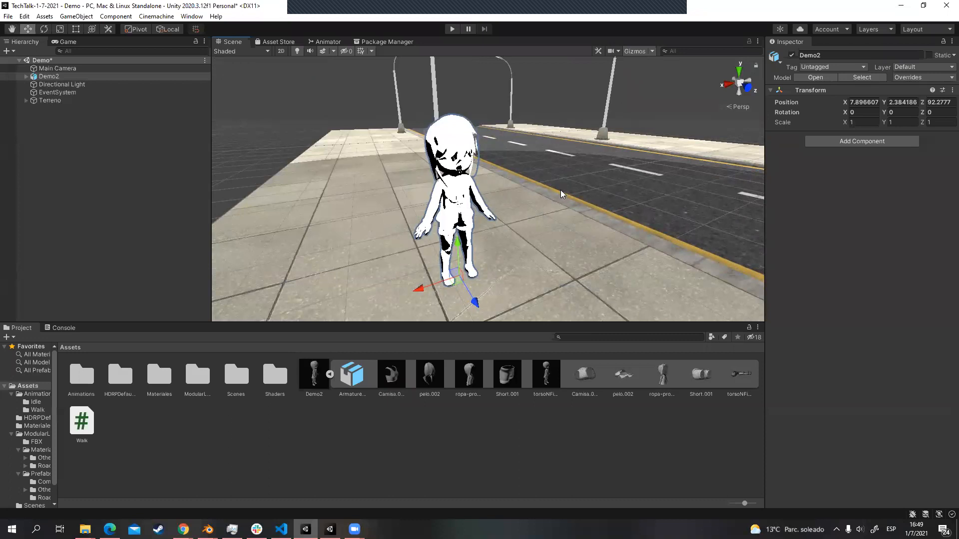
double_click(160, 384)
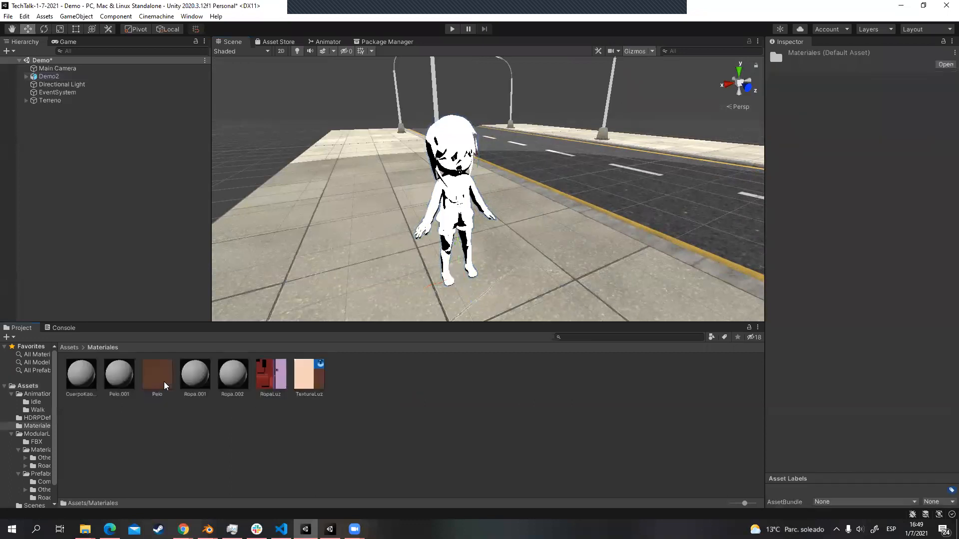
click(81, 375)
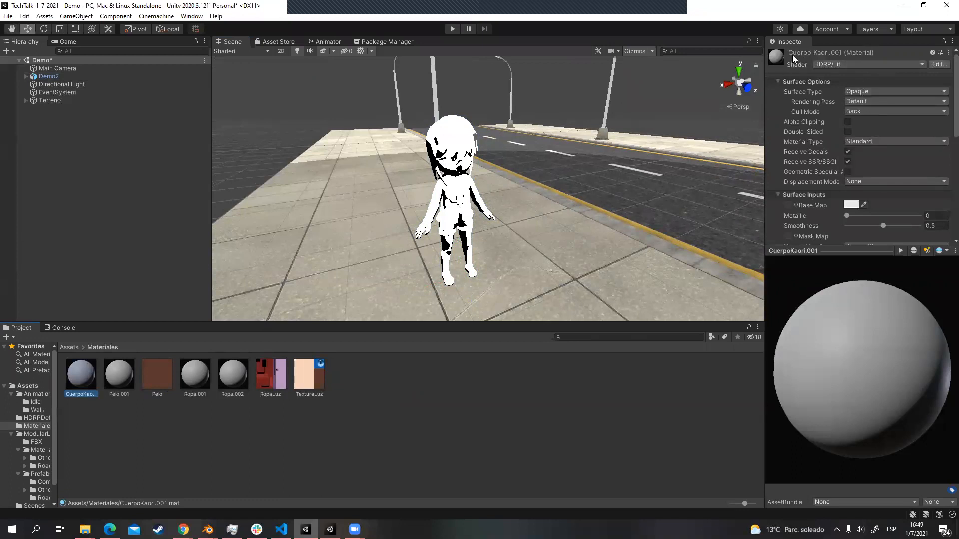
click(841, 64)
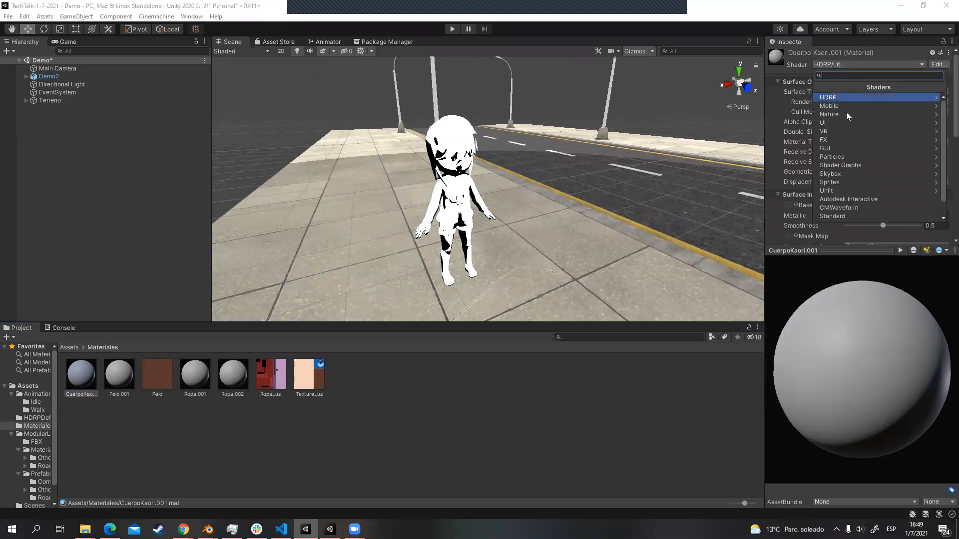
click(868, 164)
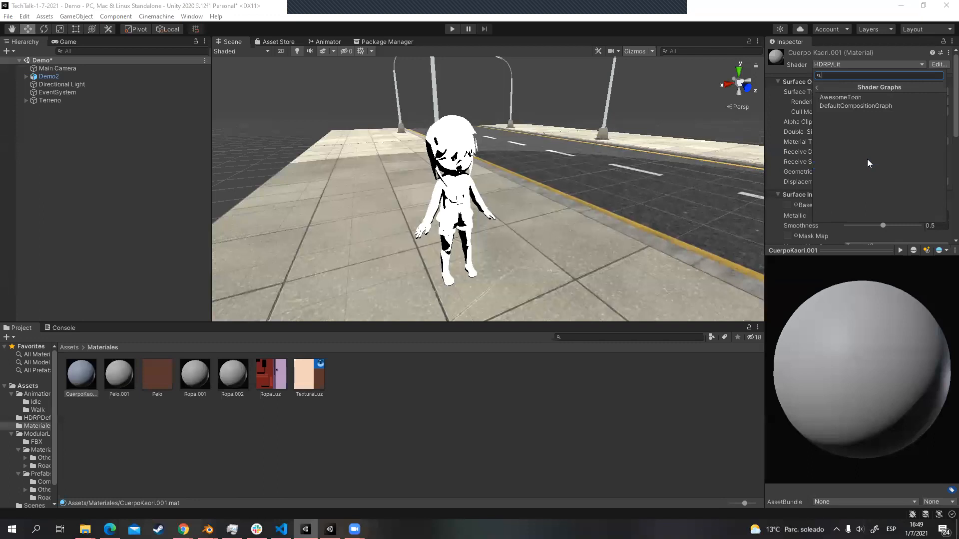
click(860, 97)
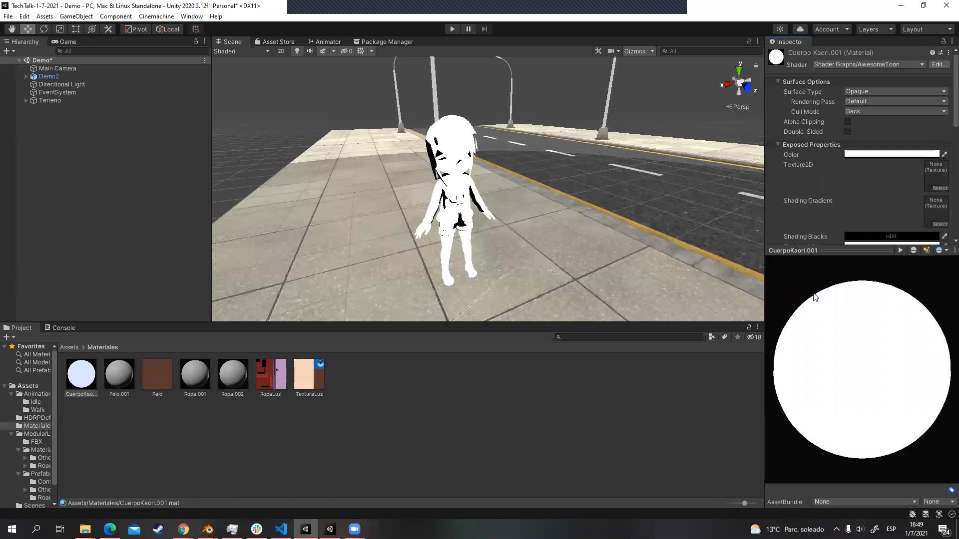
drag(825, 246, 842, 349)
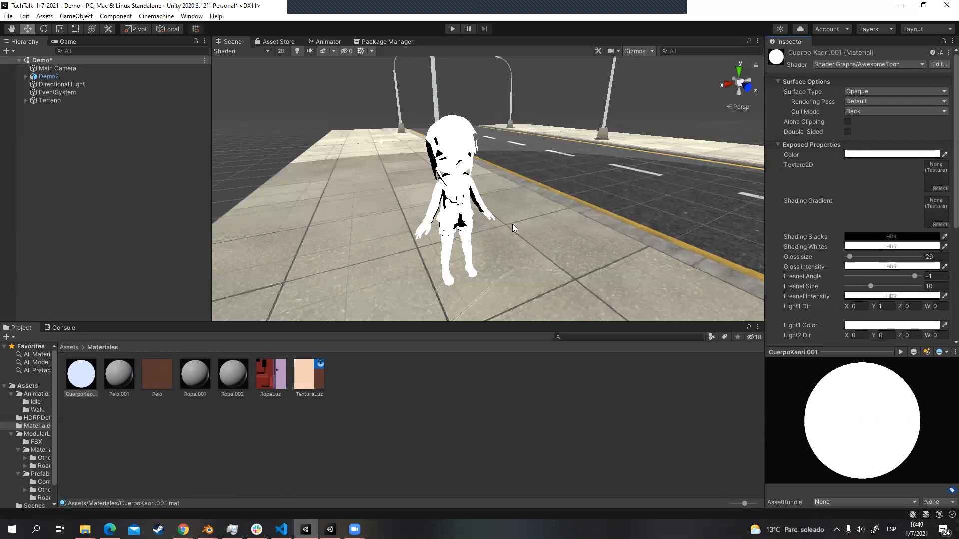
Step: Assign the TexturaLuz texture as the Texture2D of the CuerpoKaori.001 material
click(941, 188)
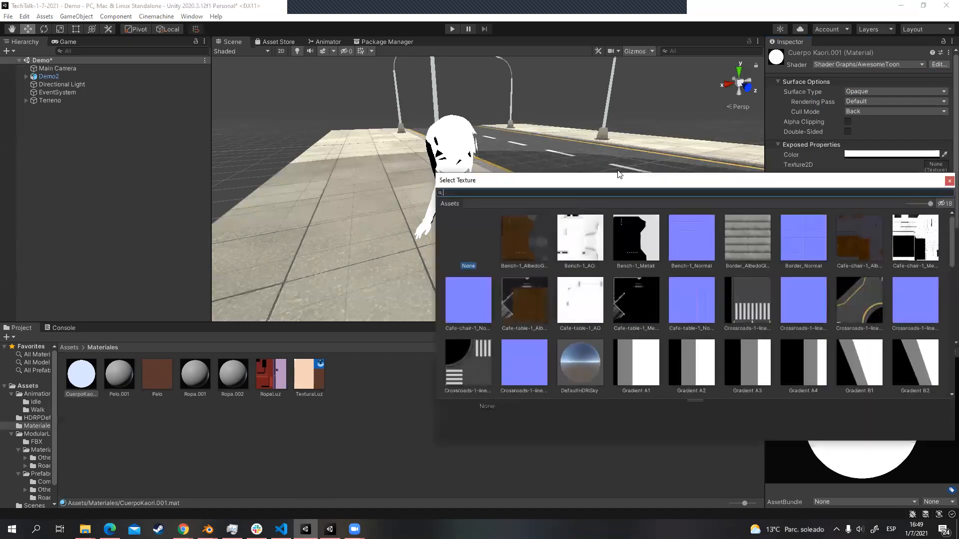
click(950, 181)
click(312, 382)
drag(312, 382, 931, 174)
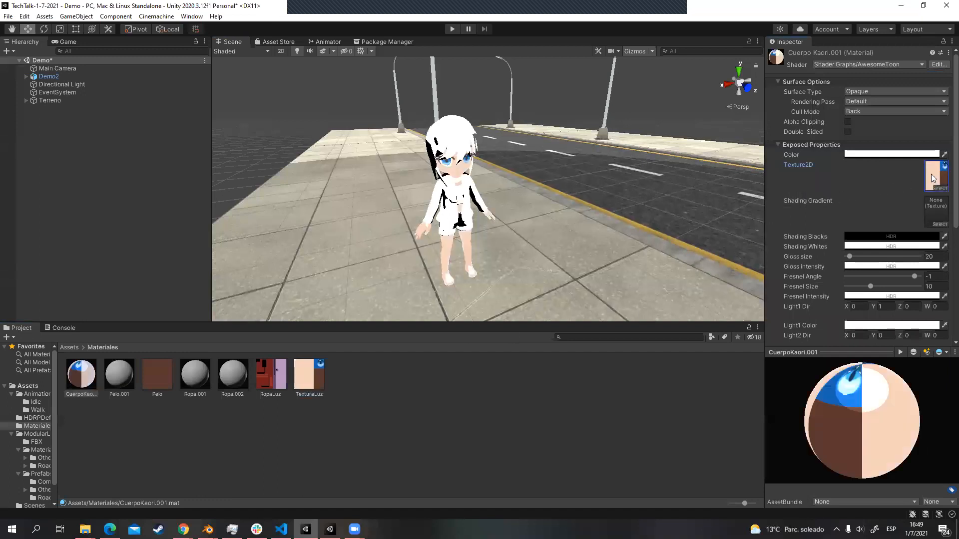
scroll(522, 227, up, 2)
scroll(526, 190, down, 1)
right_drag(525, 188, 498, 173)
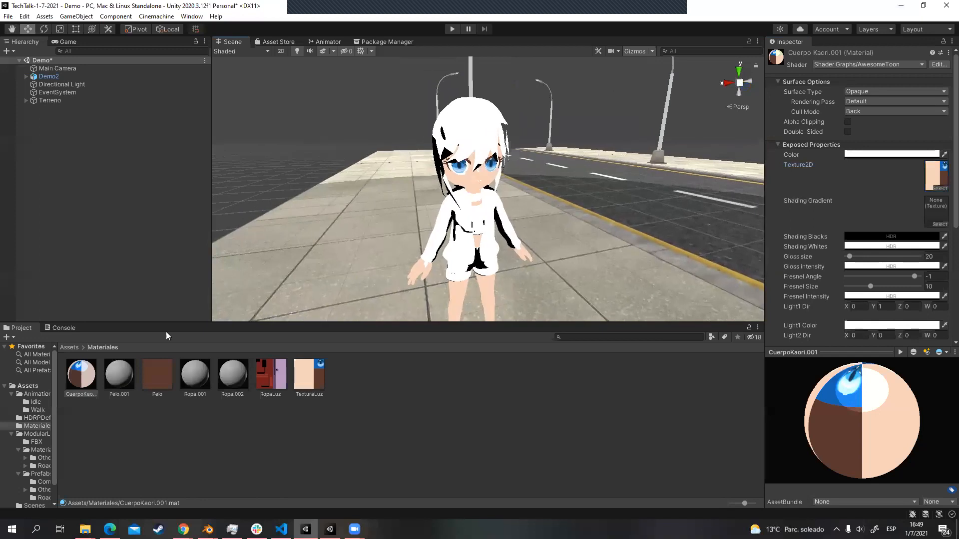
Step: Change the shader of the Pelo.001 material to Shader Graphs/AwesomeToon
click(123, 386)
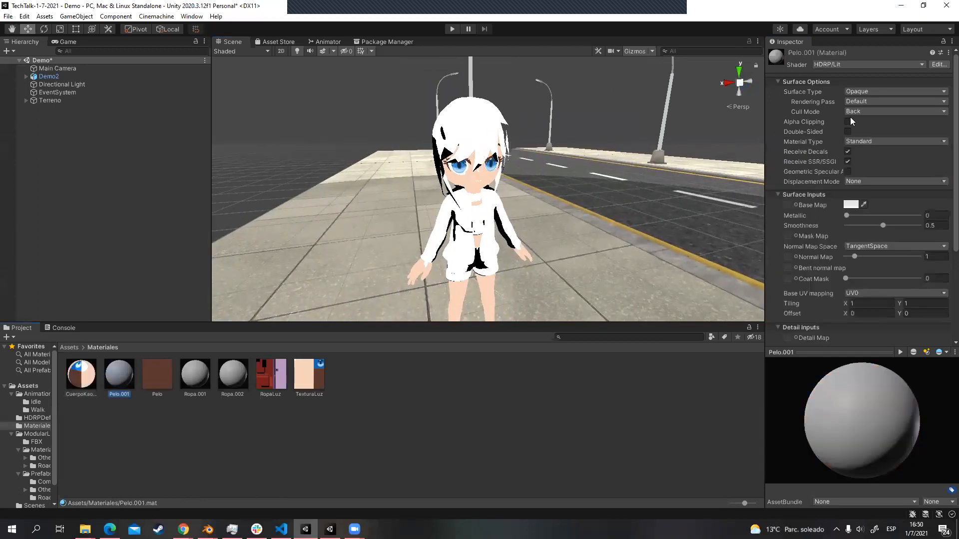
click(865, 64)
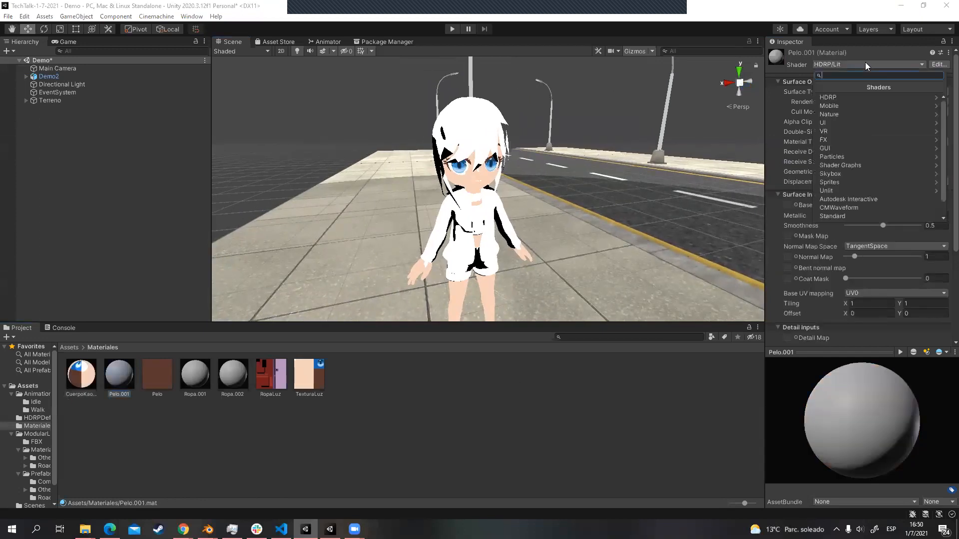
click(858, 165)
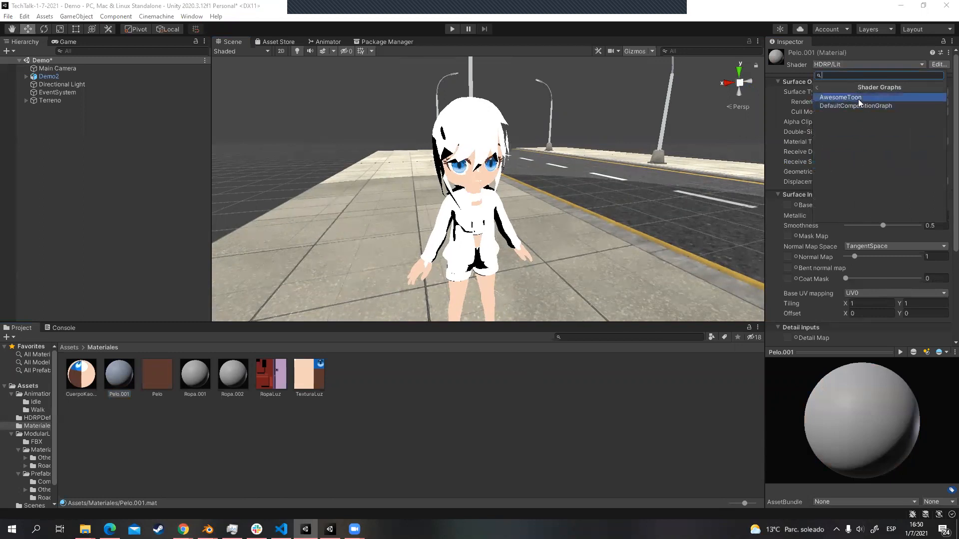
click(859, 99)
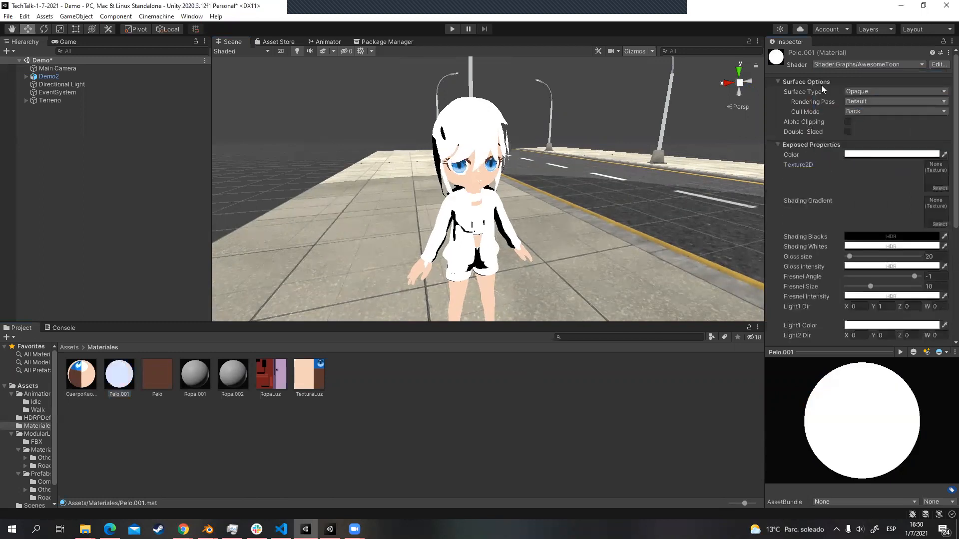
Step: Assign the Pelo texture as the Texture2D of the Pelo.001 material
click(941, 189)
click(949, 181)
click(941, 189)
scroll(756, 268, down, 6)
scroll(755, 267, down, 1)
click(576, 223)
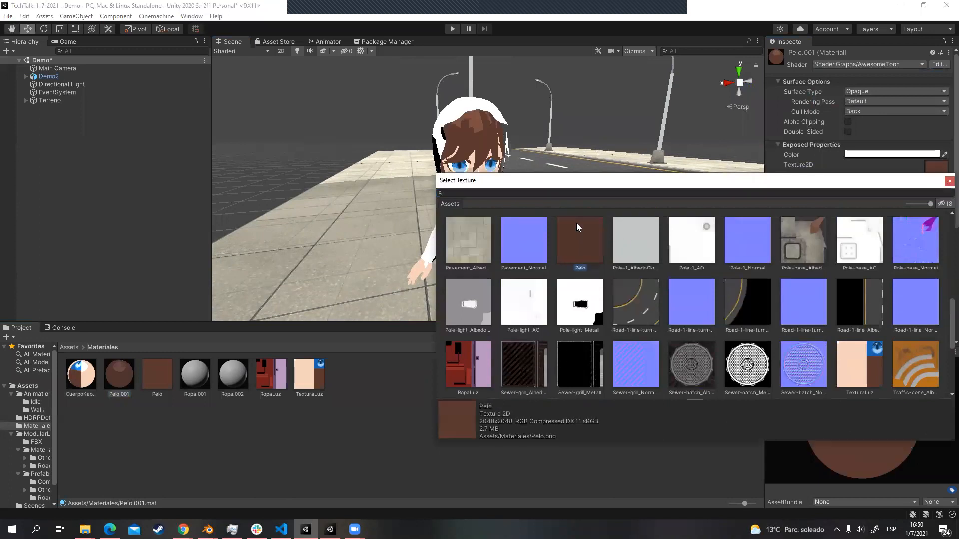
click(949, 181)
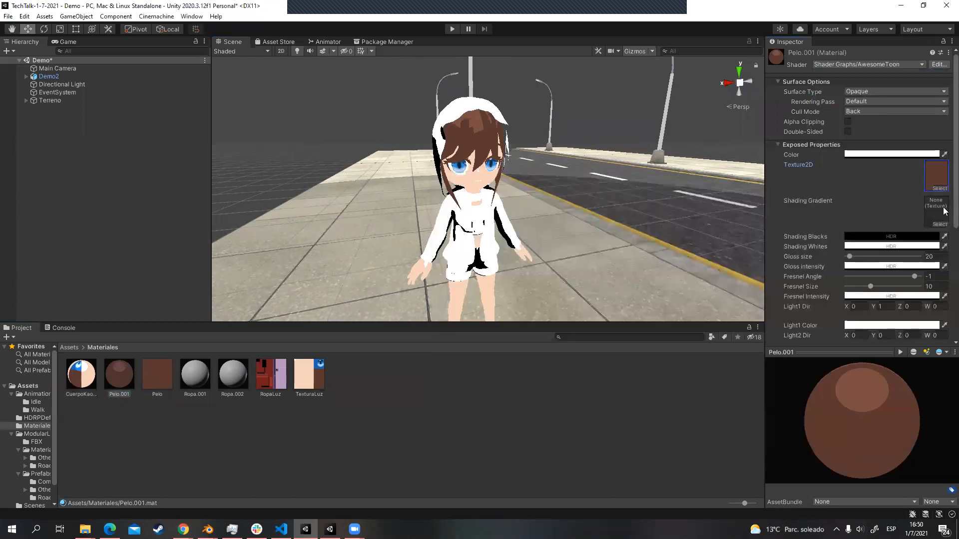
click(488, 215)
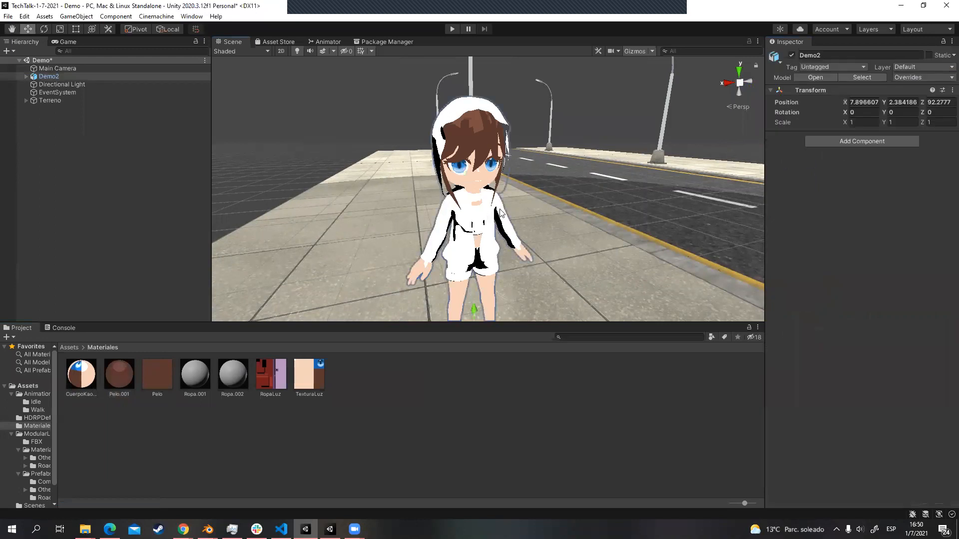
Step: Switch the Ropa.001 material to the AwesomeToon shader and assign RopaLuz as its Texture2D
click(196, 373)
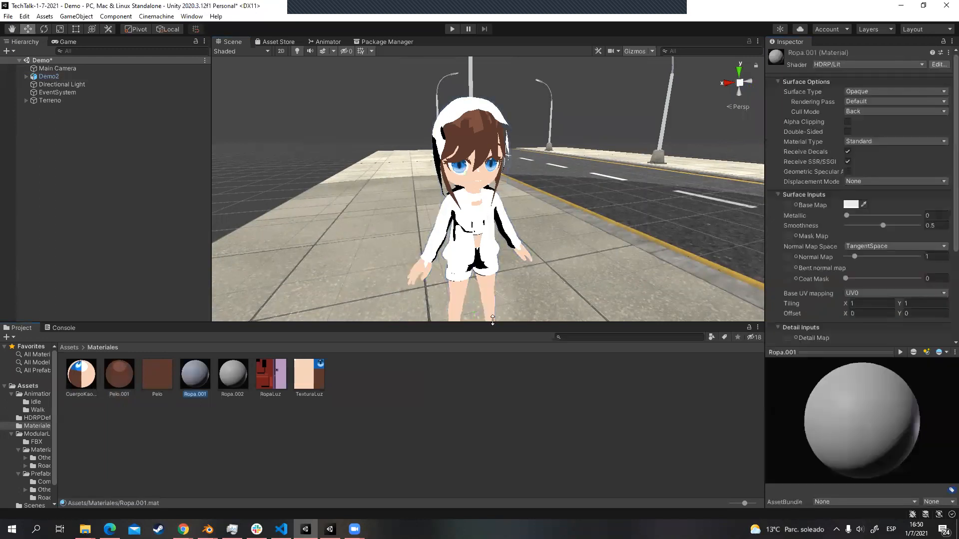
click(867, 64)
click(862, 165)
click(849, 102)
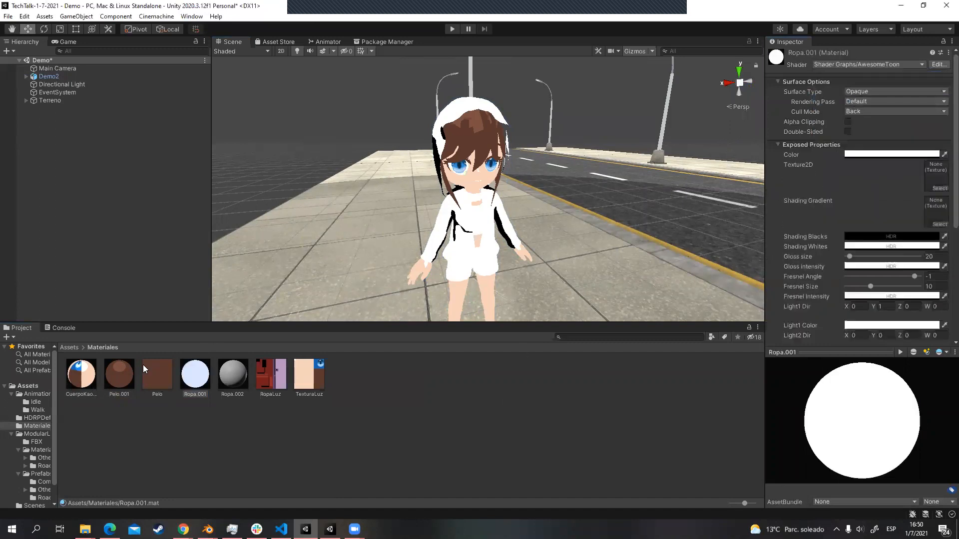
drag(283, 384, 929, 181)
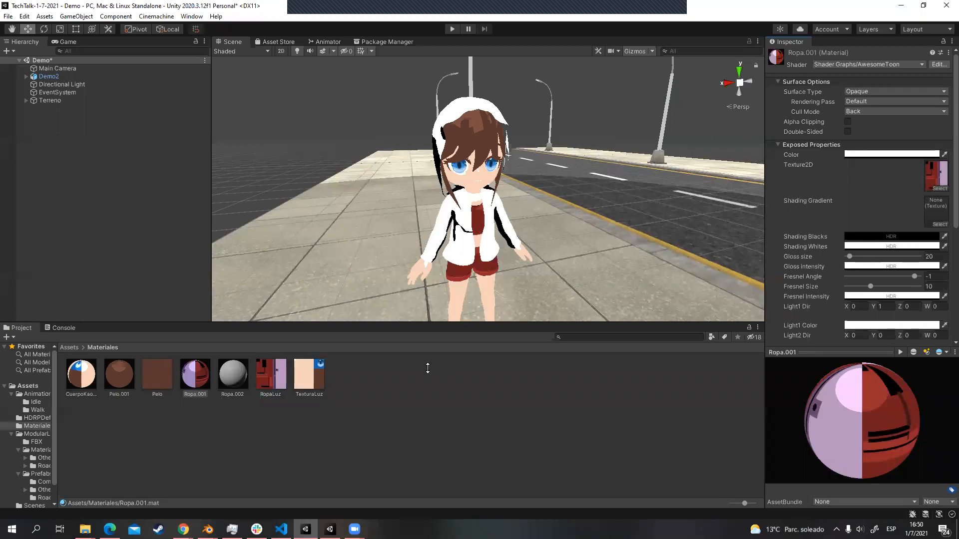
Step: Set up the Ropa.002 material with the AwesomeToon shader, RopaLuz as its Texture2D and Double-Sided enabled
click(233, 381)
click(870, 64)
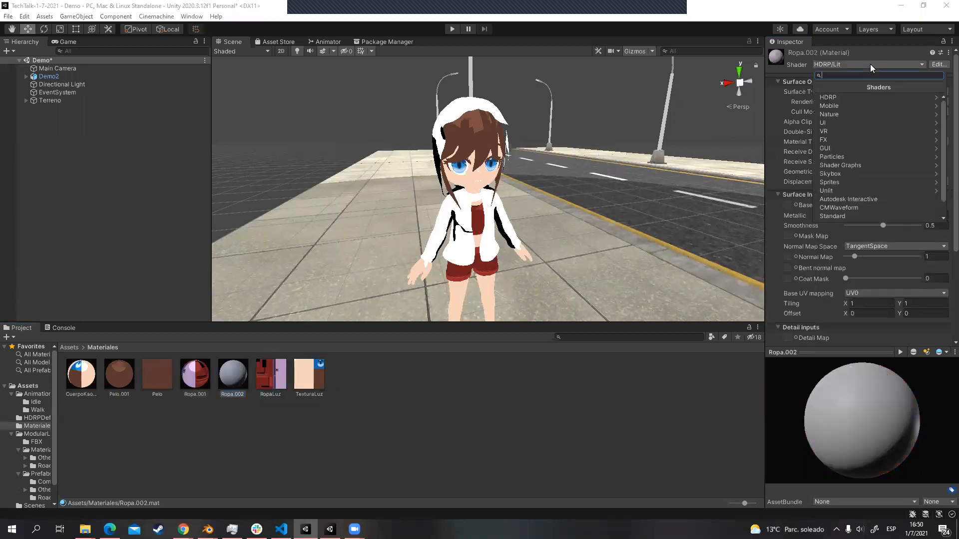
click(874, 165)
click(845, 93)
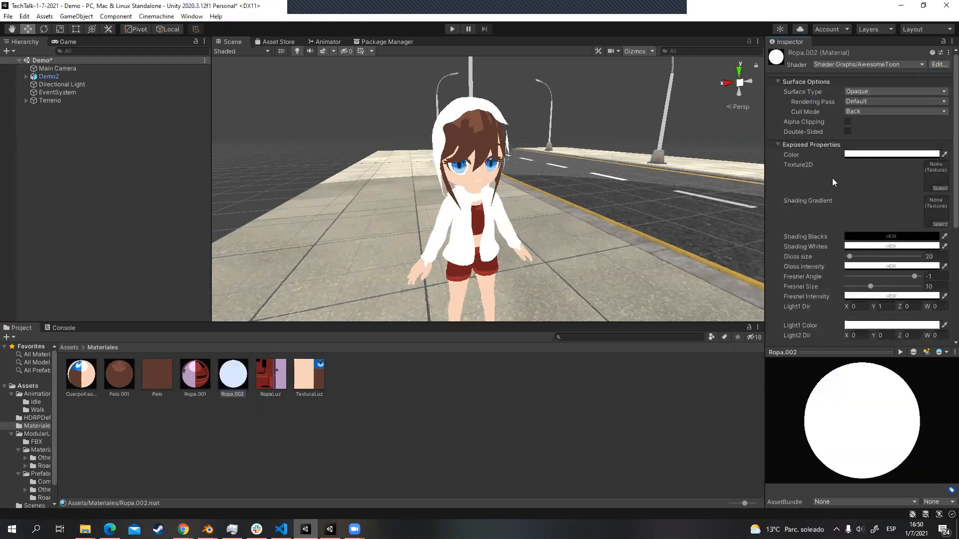
drag(280, 382, 936, 177)
alt+drag(591, 254, 584, 254)
click(847, 132)
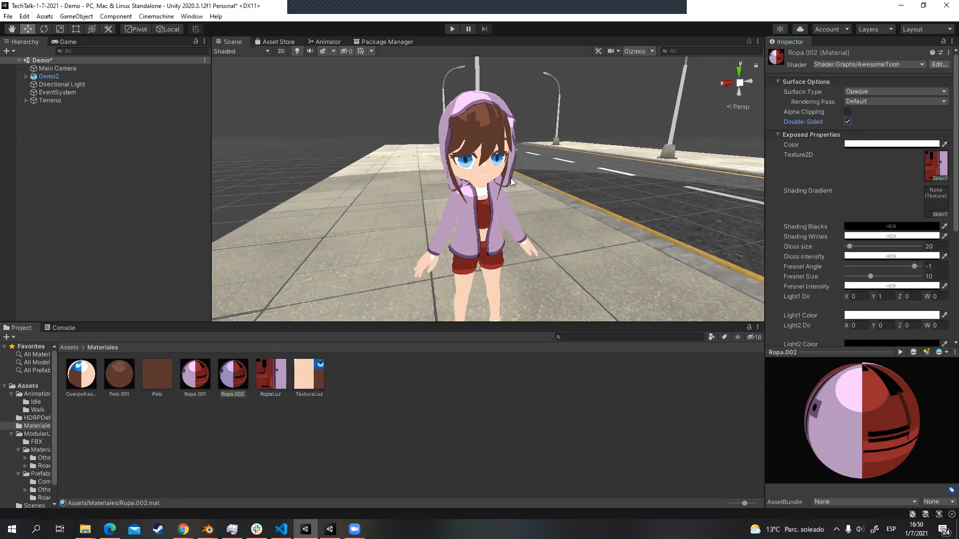
Step: Examine the textured Demo2 character in the scene from the front and from the side
scroll(512, 183, up, 3)
mouse_move(574, 163)
alt+mouse_down()
mouse_move(455, 154)
mouse_move(575, 150)
mouse_move(579, 141)
mouse_move(564, 152)
alt+mouse_up()
right_drag(565, 151, 519, 202)
key(d)
key(s)
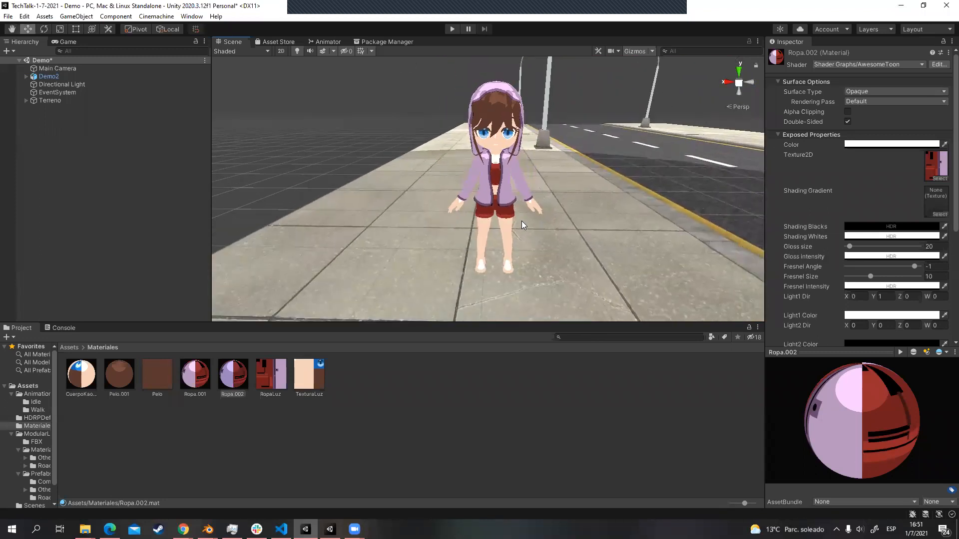
click(512, 239)
alt+drag(566, 224, 430, 225)
alt+drag(461, 259, 860, 239)
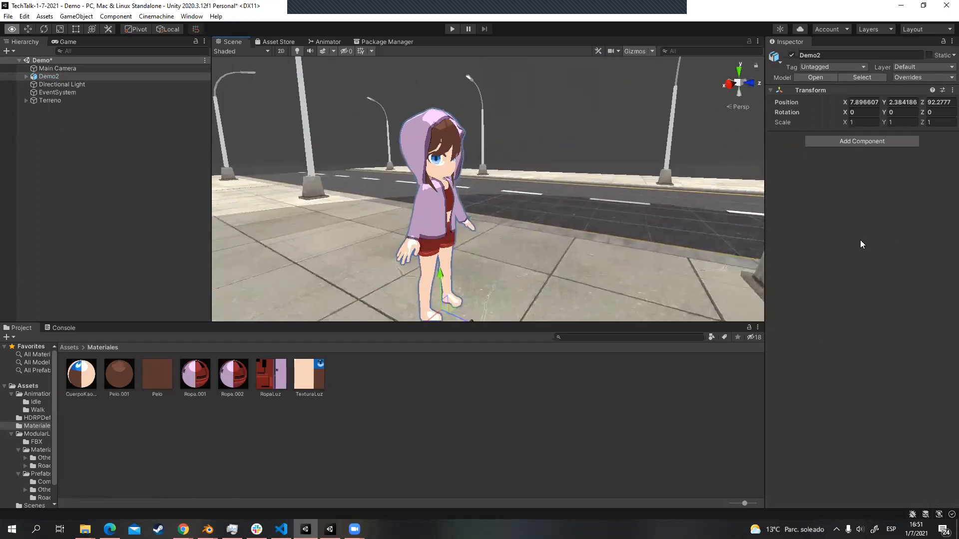
right_drag(861, 240, 860, 239)
key(s)
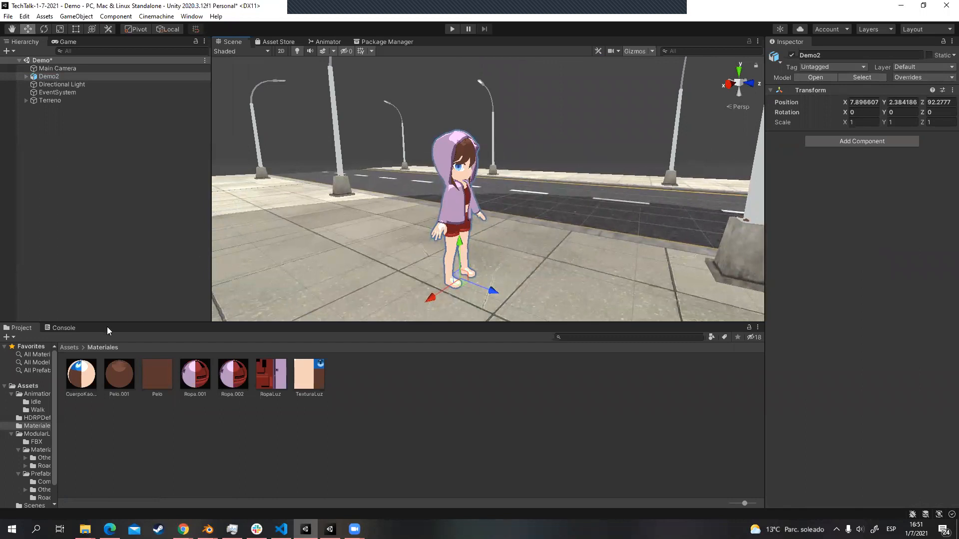
Step: Return to the Assets folder and inspect the armature contained in the Demo2 model
click(73, 348)
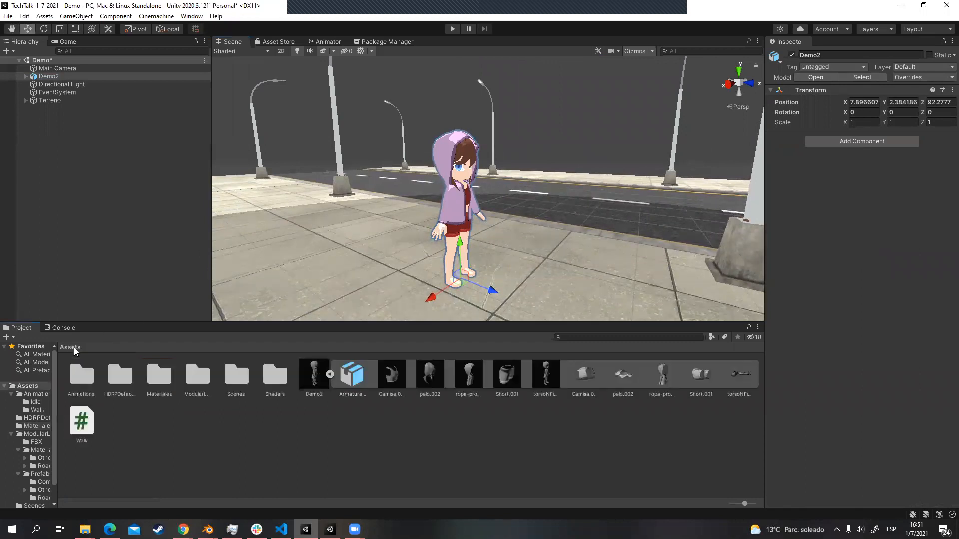
click(330, 374)
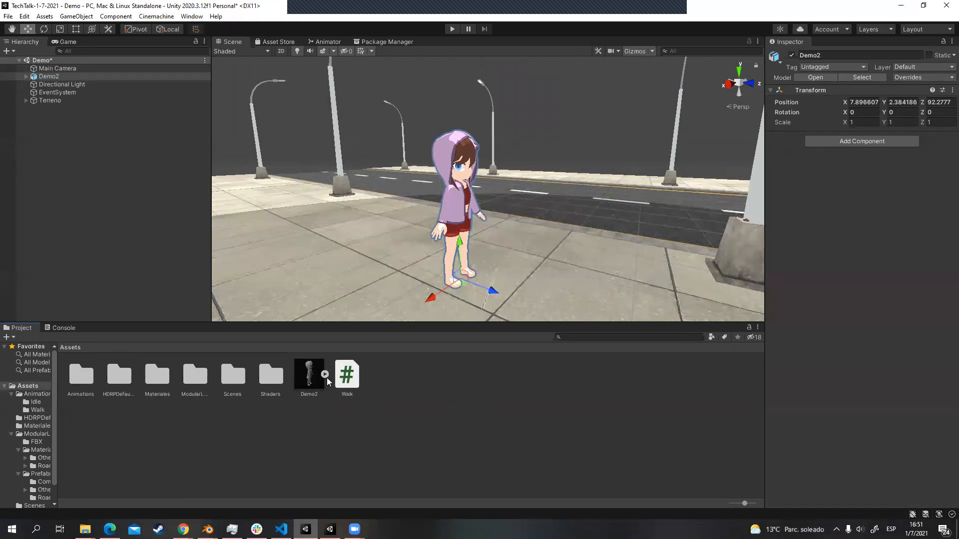
click(325, 375)
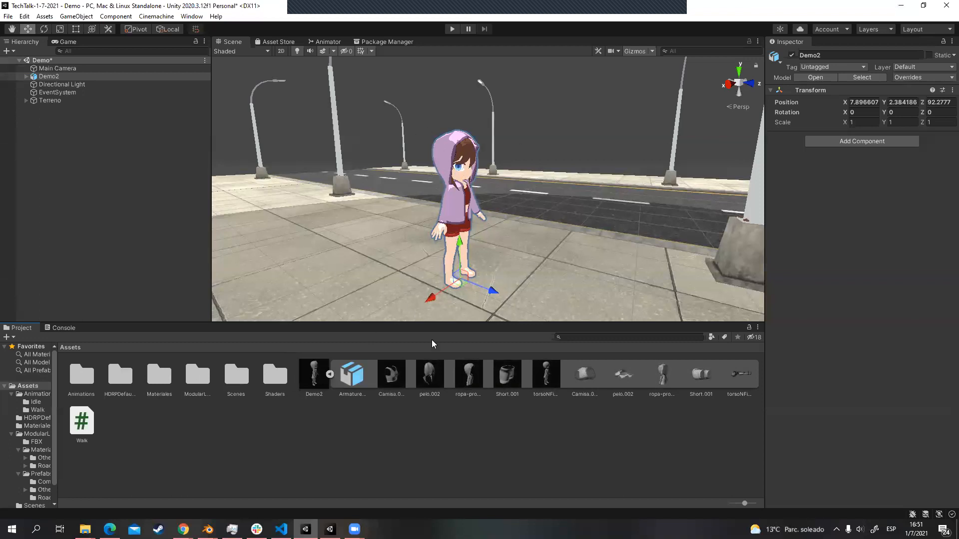
click(359, 375)
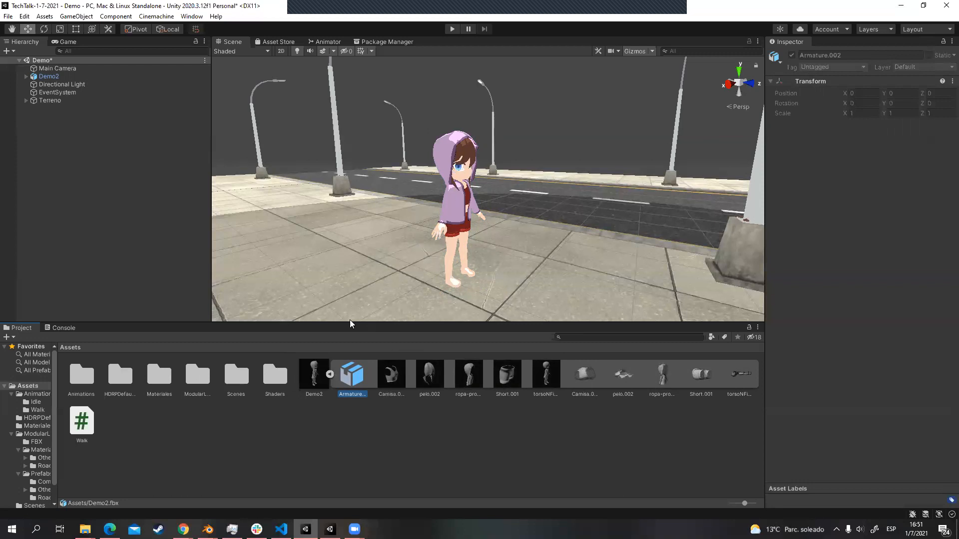
Step: Switch to the Blender window with MomoFull-v1-animation-idle.blend and select the Esqueleto armature
click(209, 527)
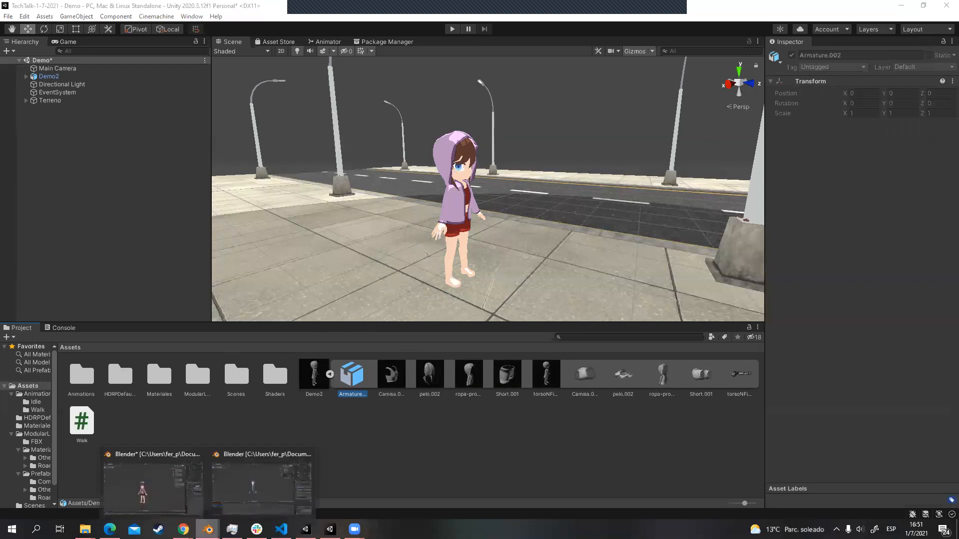
click(236, 483)
right_click(450, 260)
click(554, 210)
right_click(523, 218)
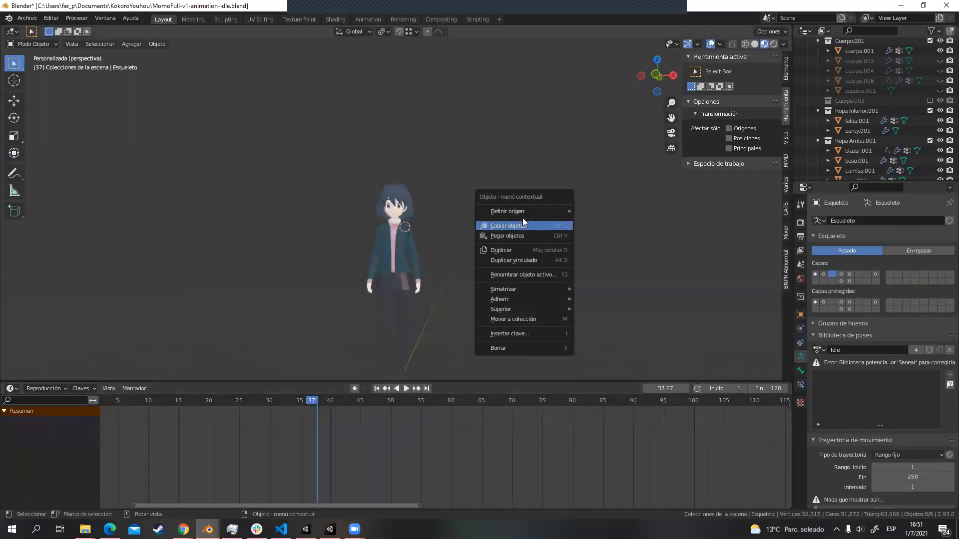
click(395, 239)
right_click(506, 230)
shift+right_drag(530, 260, 477, 270)
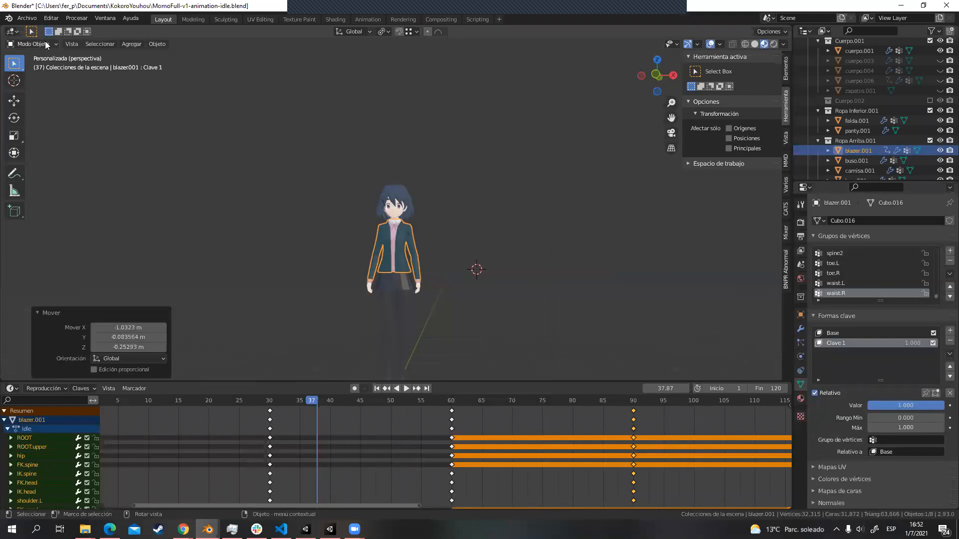
scroll(917, 143, down, 4)
scroll(877, 149, down, 1)
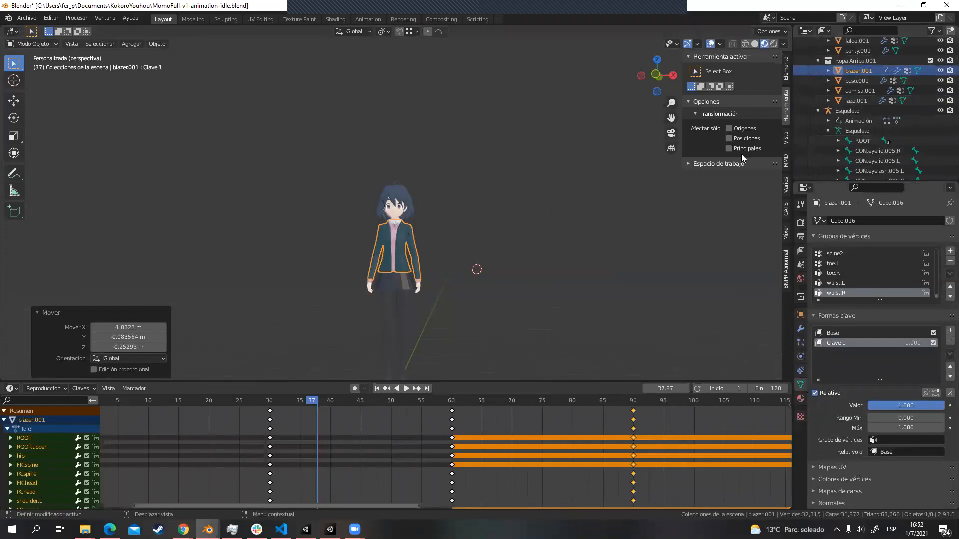
click(843, 112)
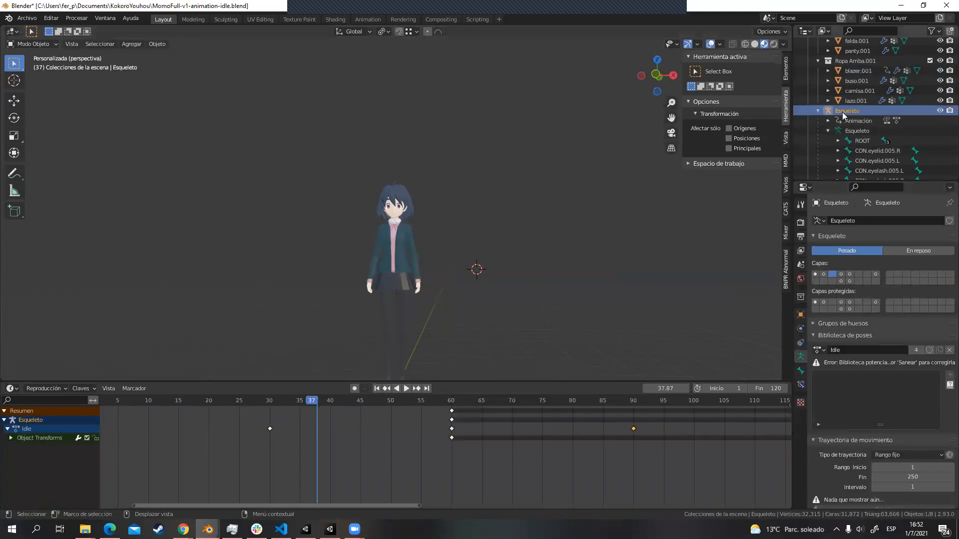
Step: Show only the first bone layer of the Esqueleto armature and switch it to Pose Mode
click(823, 275)
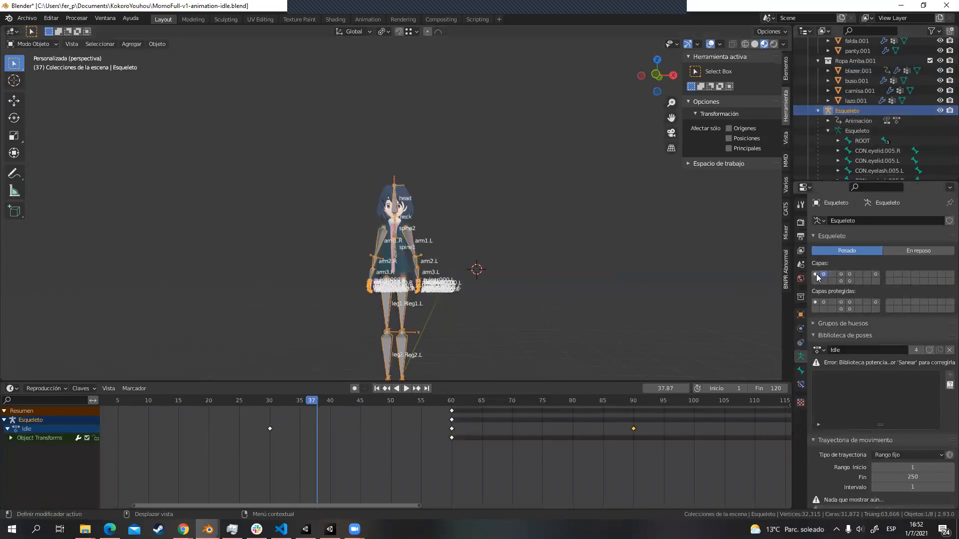
click(816, 274)
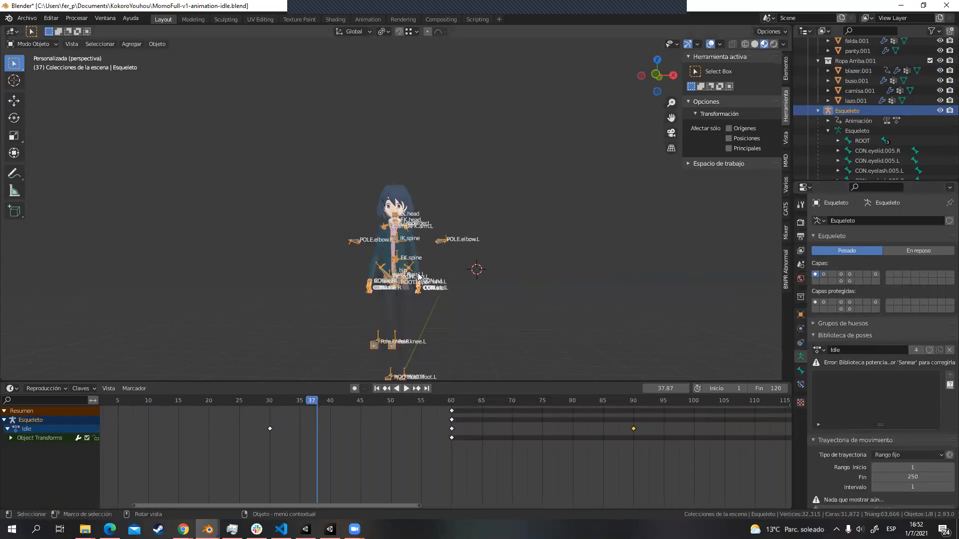
click(42, 46)
click(48, 75)
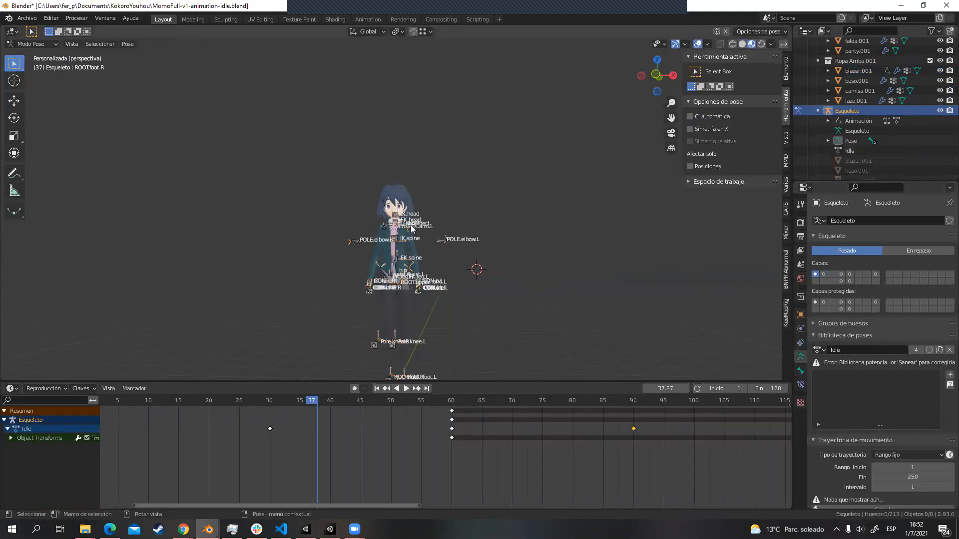
Step: Rotate the FK.arm.L bone about -69.6° in the view plane to raise the character's left arm
click(422, 283)
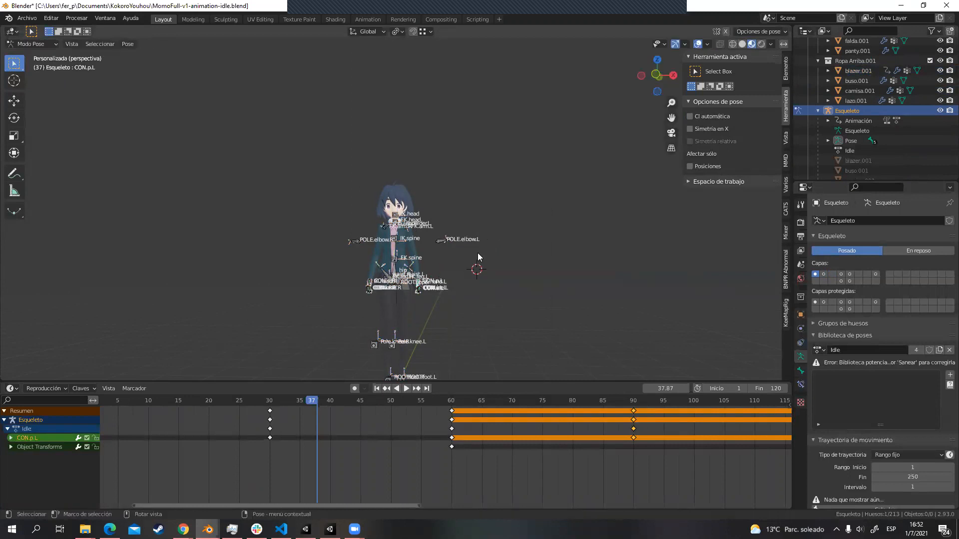
click(407, 233)
key(r)
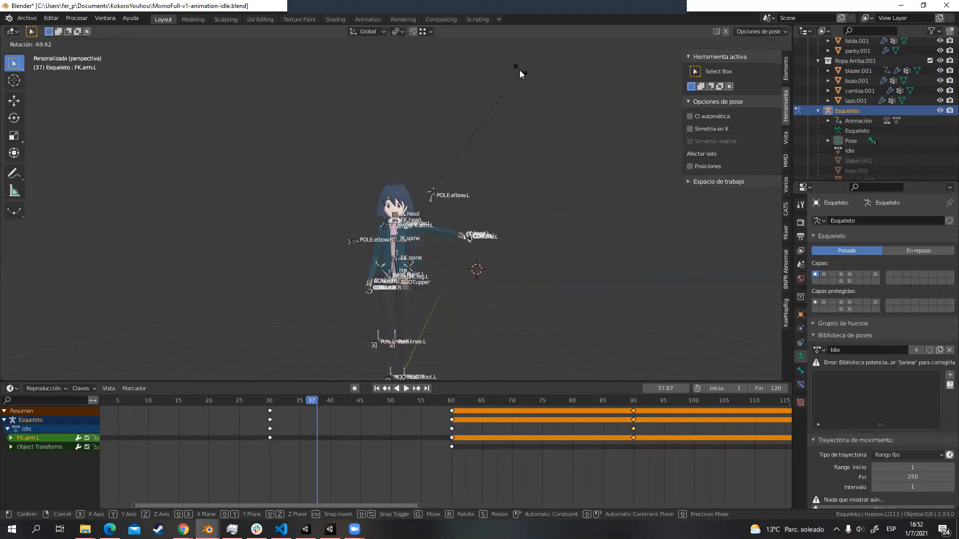
click(520, 70)
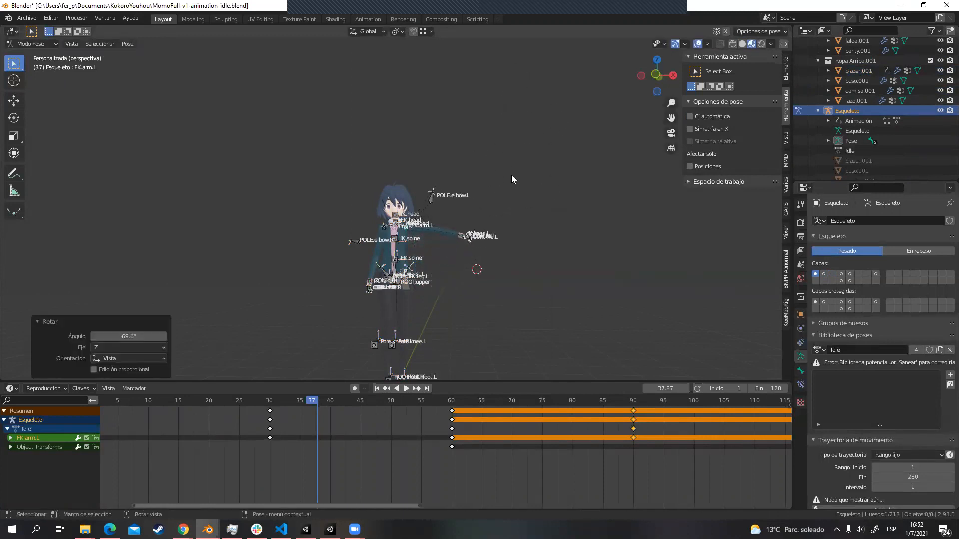
scroll(455, 228, up, 6)
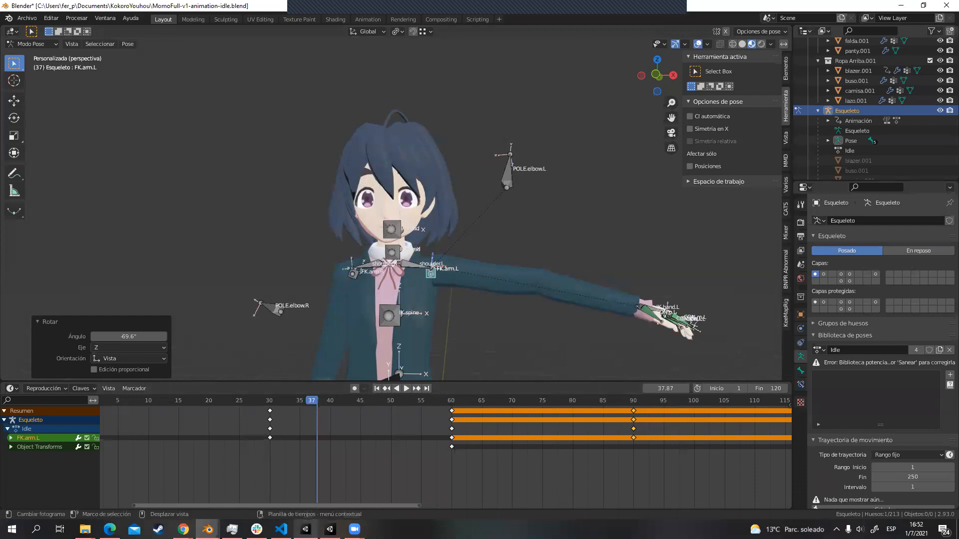
Step: Switch to Mixamo in the browser and examine the Idle animation on the uploaded character from several sides
click(305, 530)
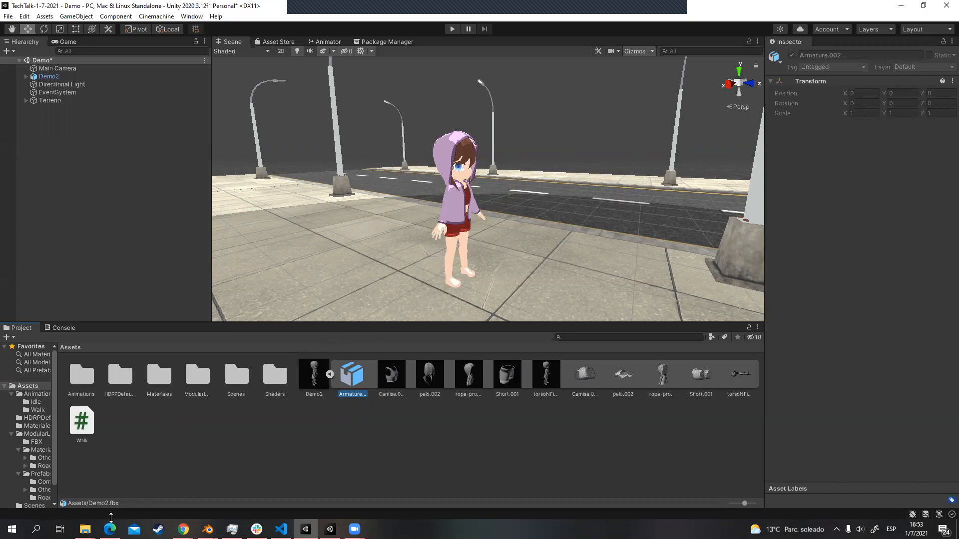
click(110, 529)
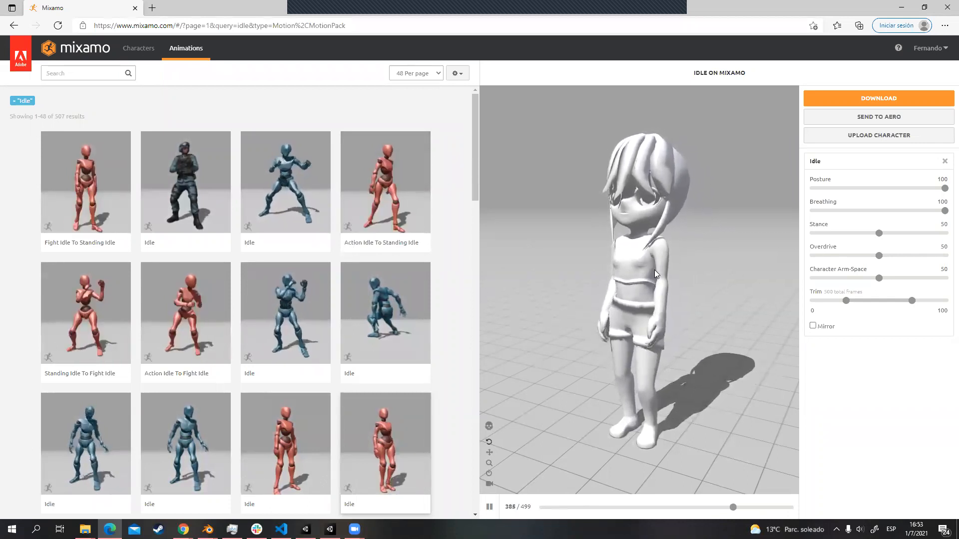
drag(630, 272, 609, 265)
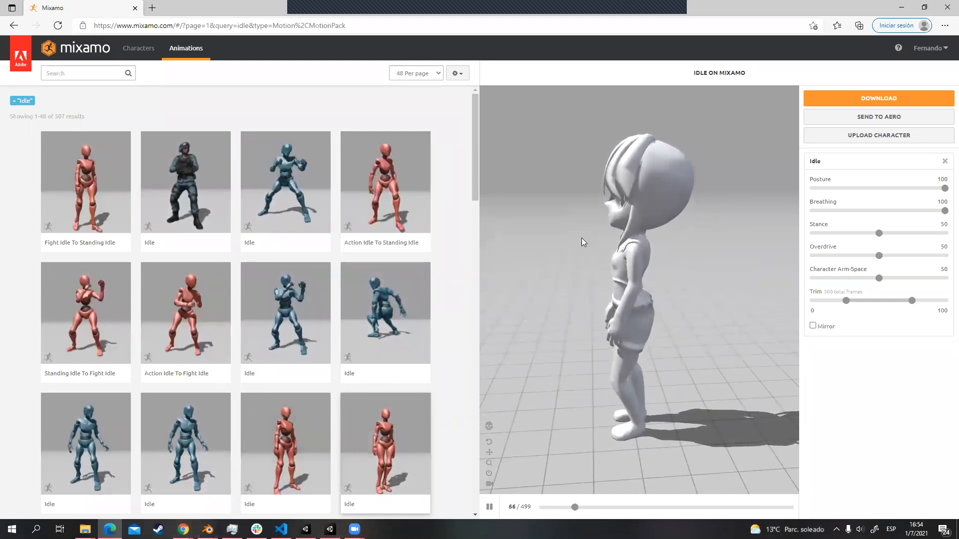
drag(626, 292, 745, 281)
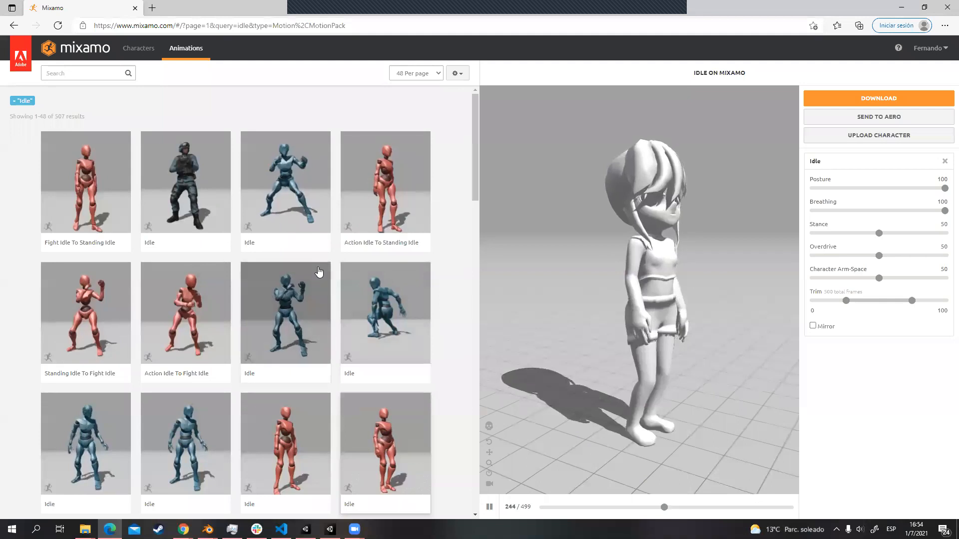
Step: Browse the idle animations in the Mixamo results and return to the start of the list
scroll(319, 271, down, 2)
scroll(428, 324, down, 2)
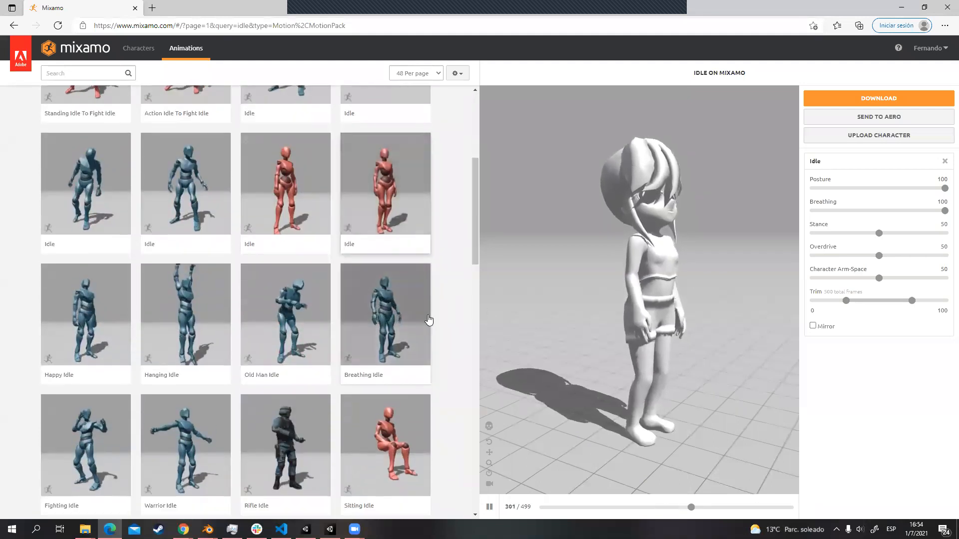
scroll(429, 327, down, 3)
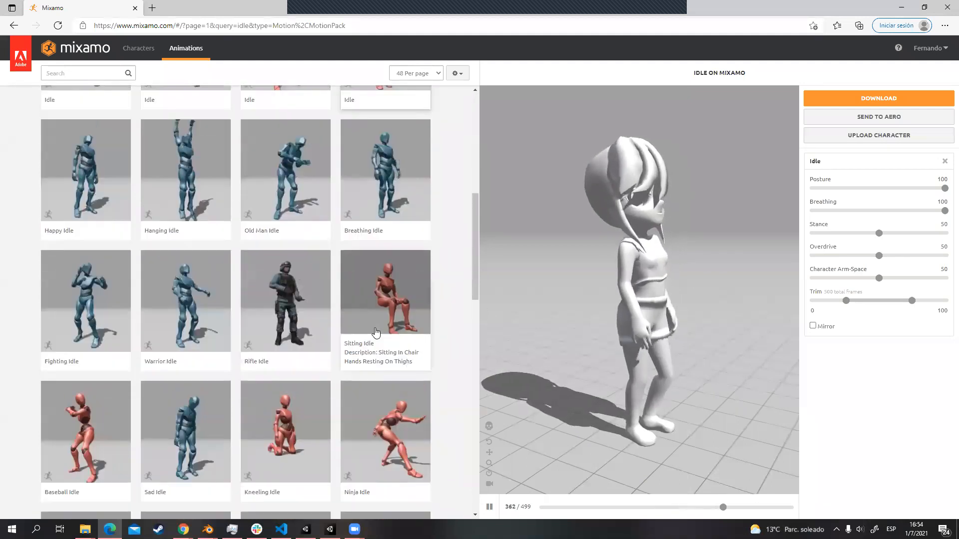
scroll(380, 330, up, 8)
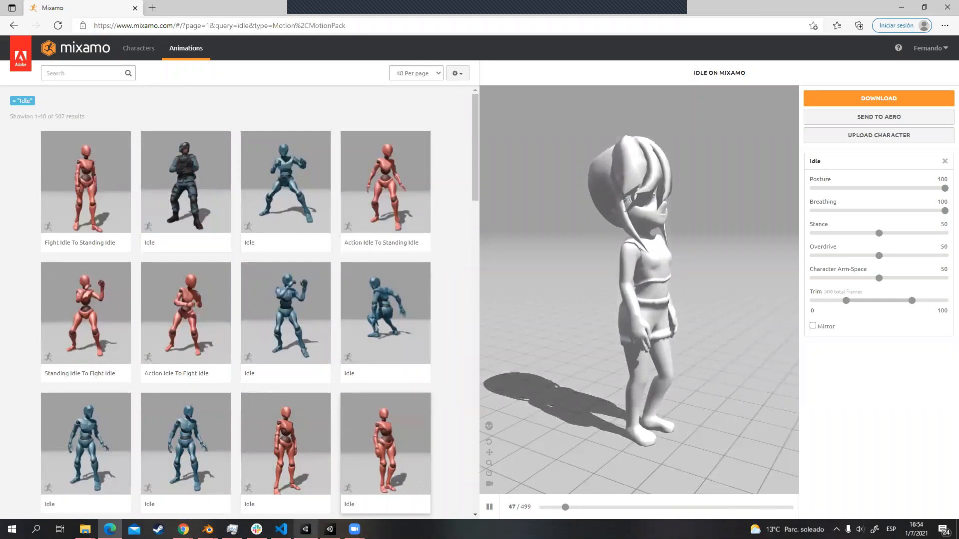
Step: Return to Unity and inspect the contents of the Armature.002 file in the Animations/Idle folder
key(alt+Tab)
click(331, 375)
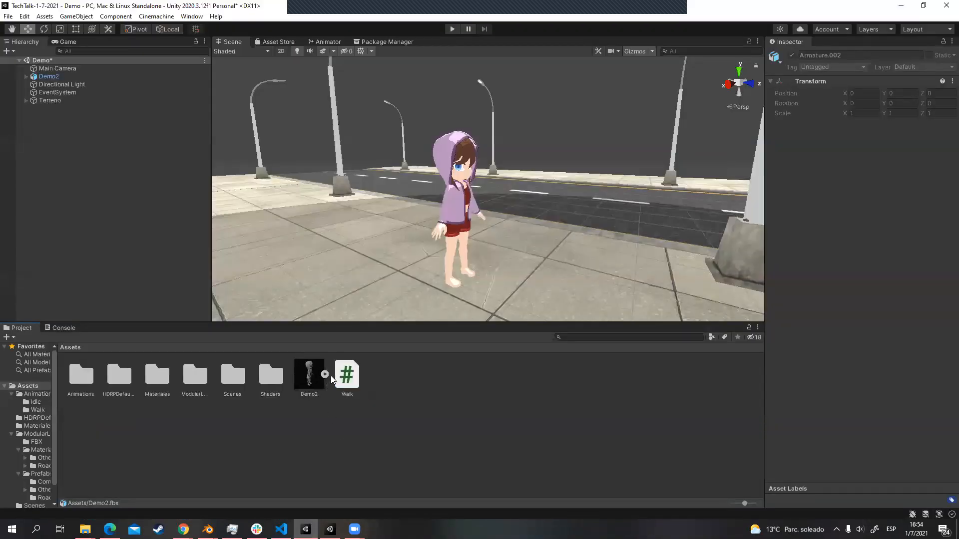
double_click(87, 378)
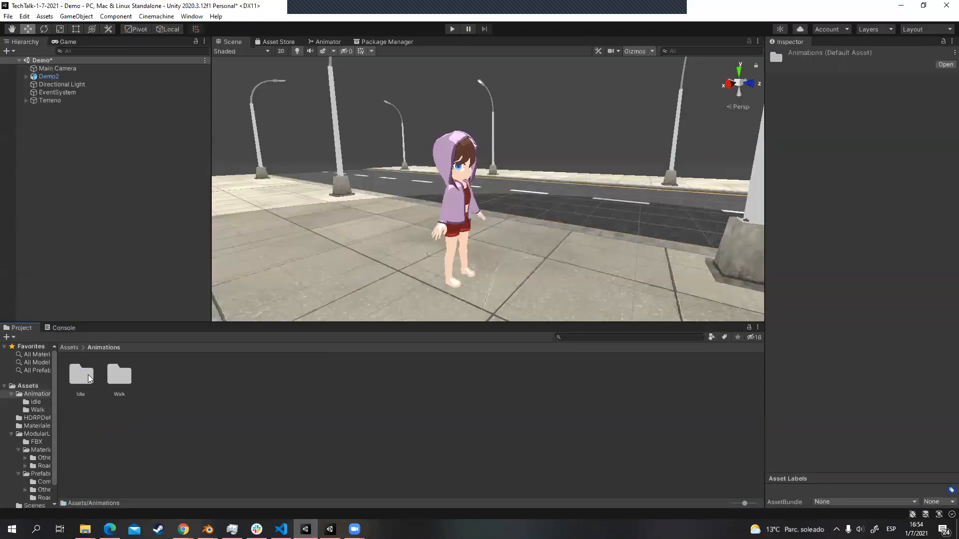
double_click(89, 378)
click(85, 376)
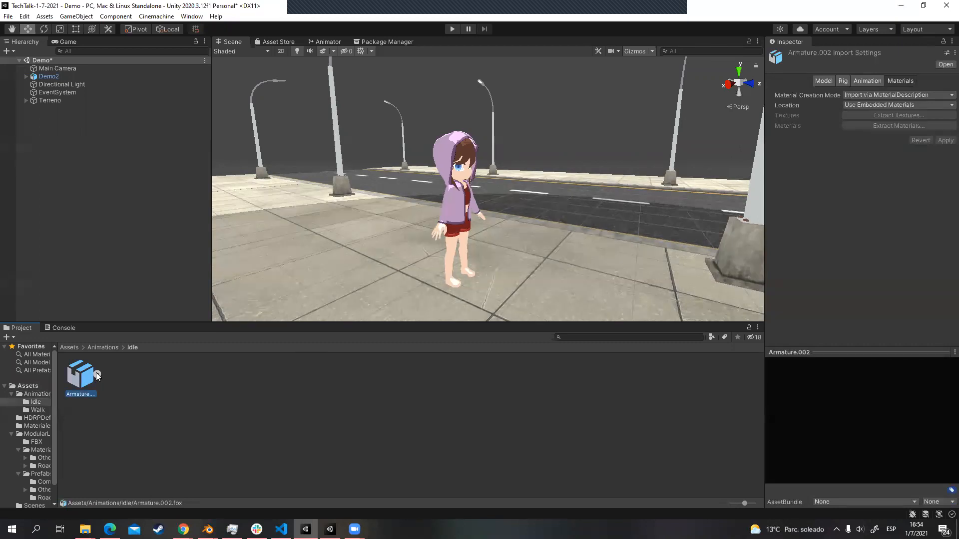
click(98, 375)
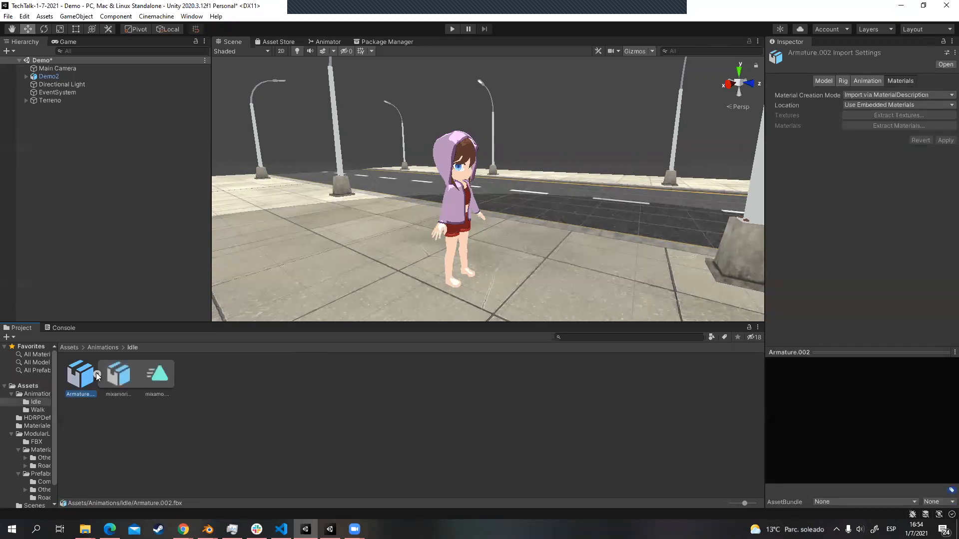
Step: Inspect the animation file in the Animations/Walk folder and return to the Assets folder
click(105, 348)
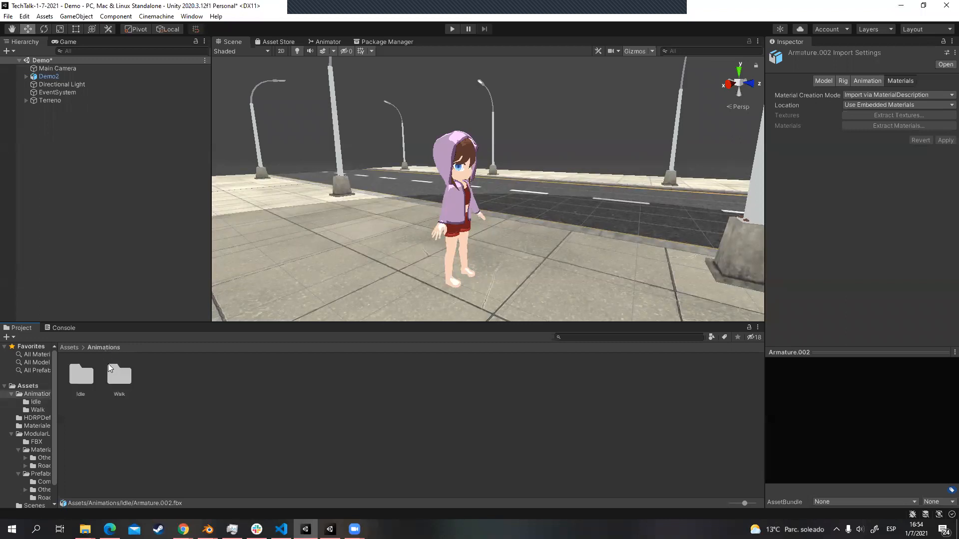
double_click(116, 379)
click(98, 374)
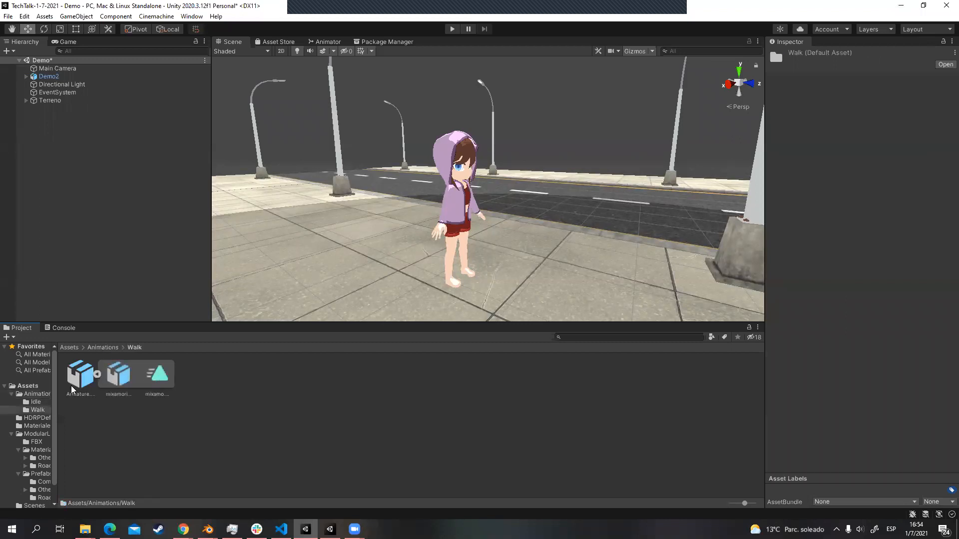
click(102, 348)
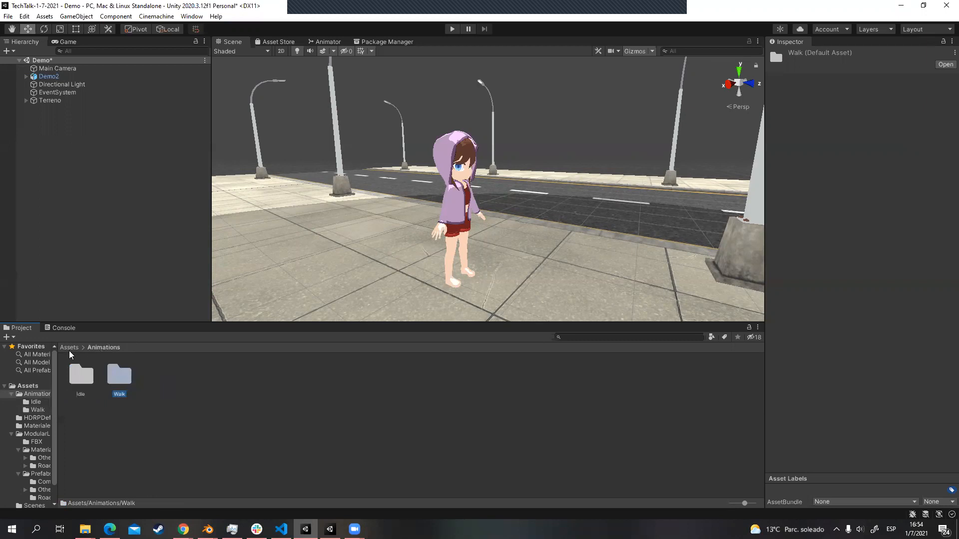
click(92, 381)
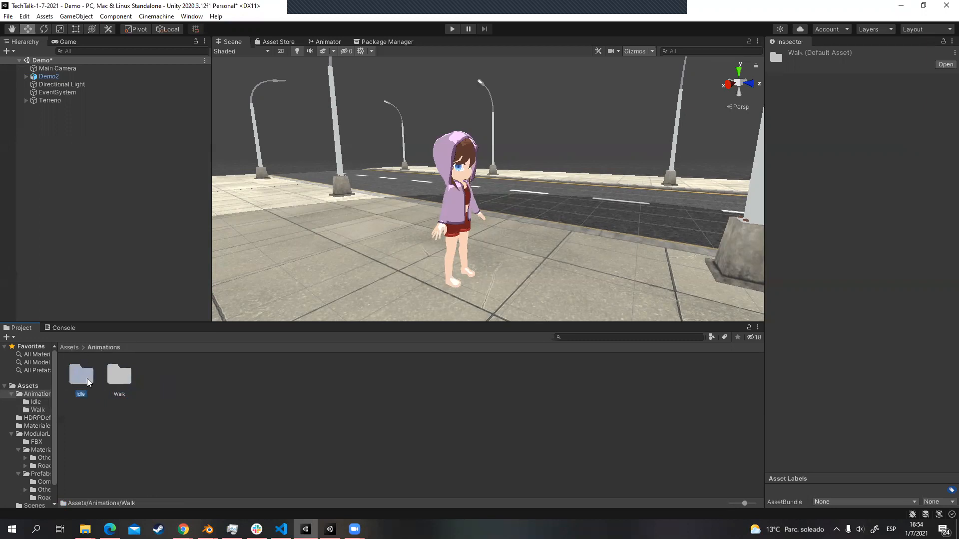
click(69, 349)
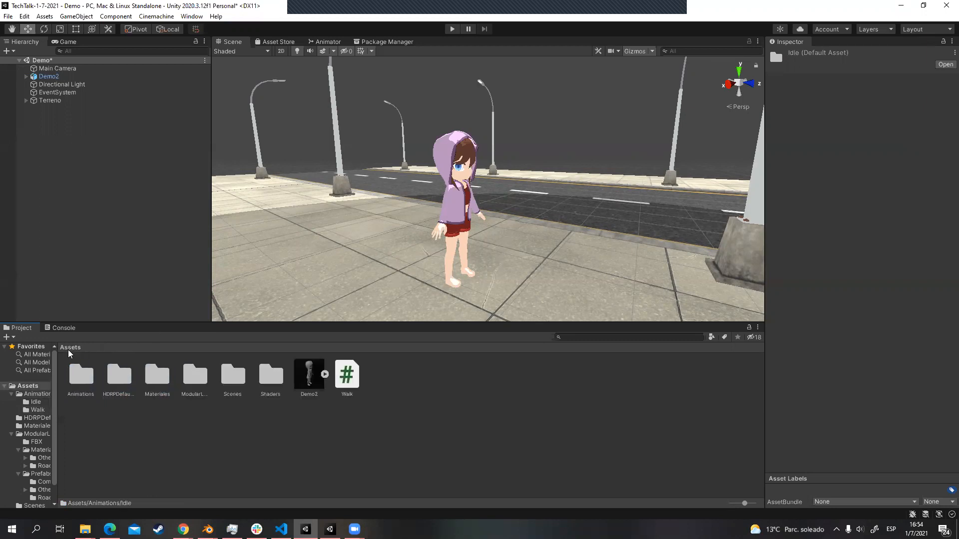
Step: Set the Demo2 model's rig Animation Type to Humanoid with the avatar created from this model
click(325, 376)
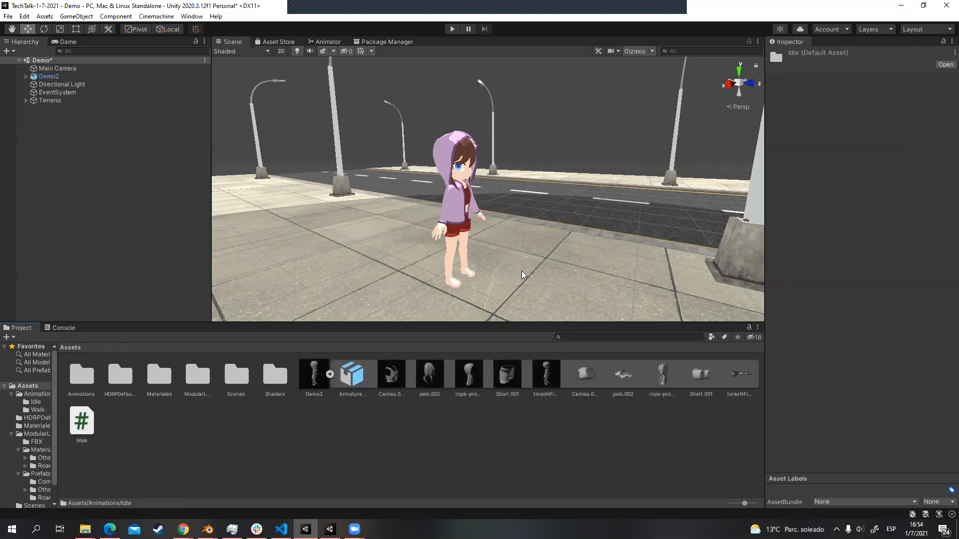
click(315, 380)
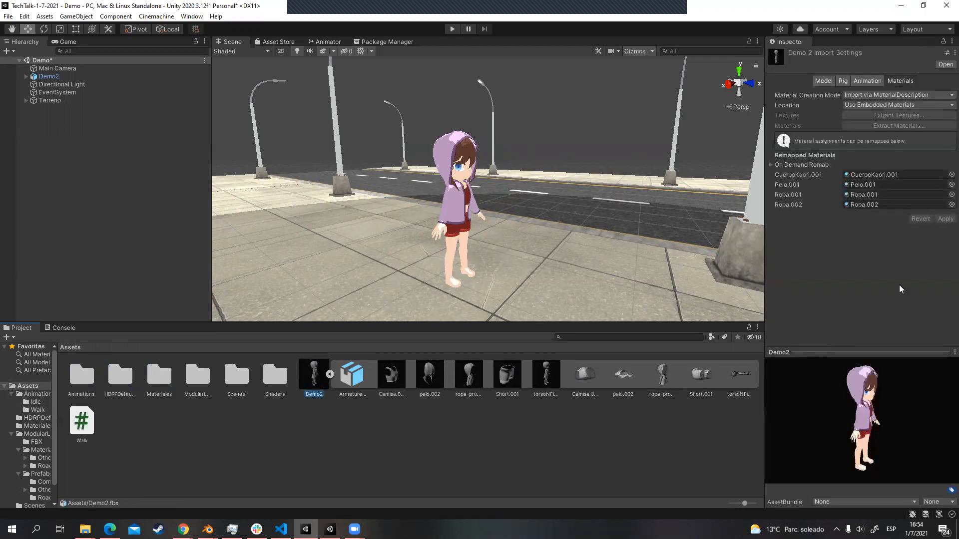
click(844, 81)
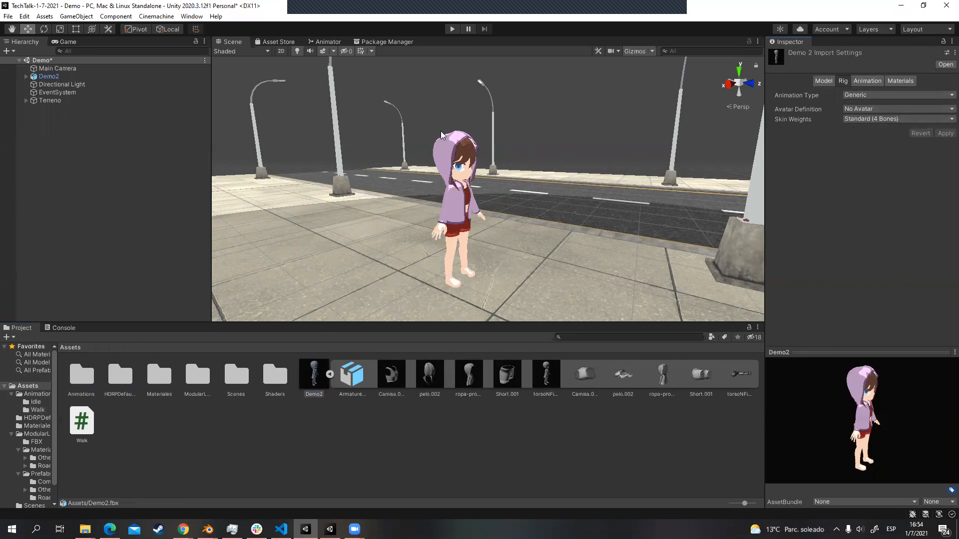
click(855, 96)
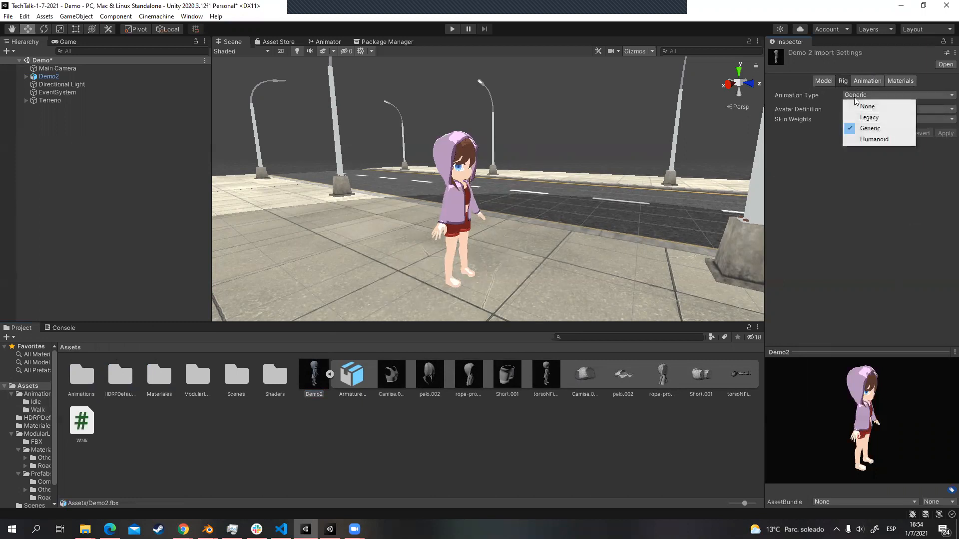
click(878, 140)
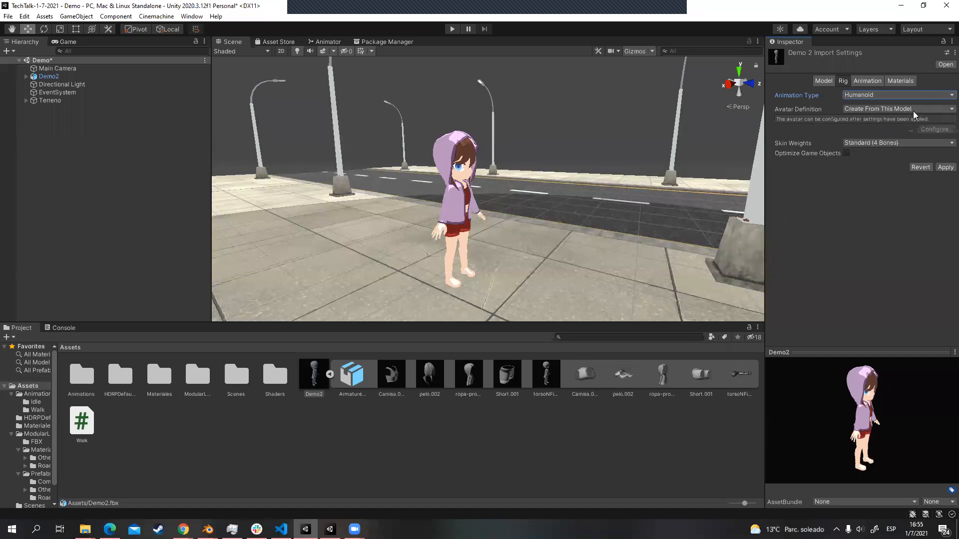
Step: Inspect Demo2's bone hierarchy in the scene, expanding Armature.002, mixamorig:Hips and mixamorig:Spine
click(358, 376)
click(565, 284)
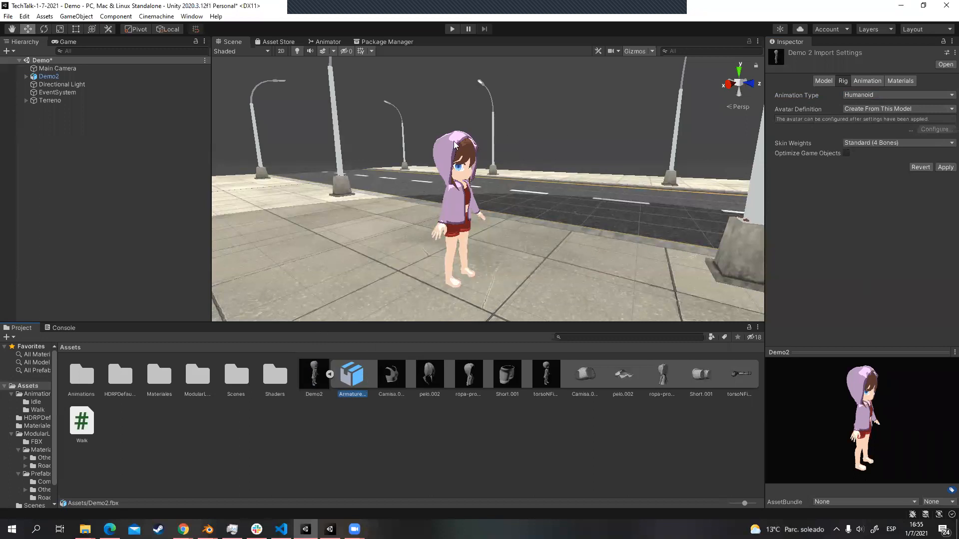
click(26, 76)
click(33, 85)
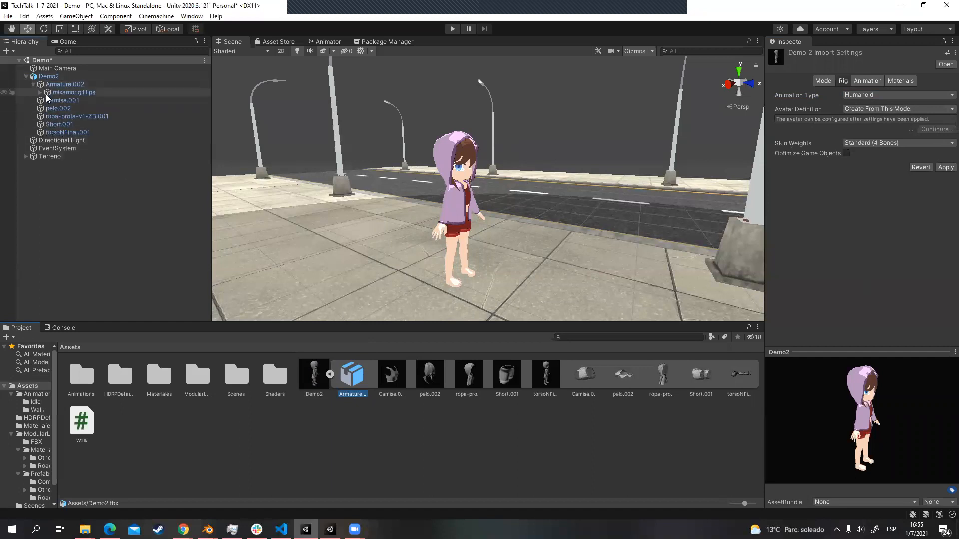
click(40, 93)
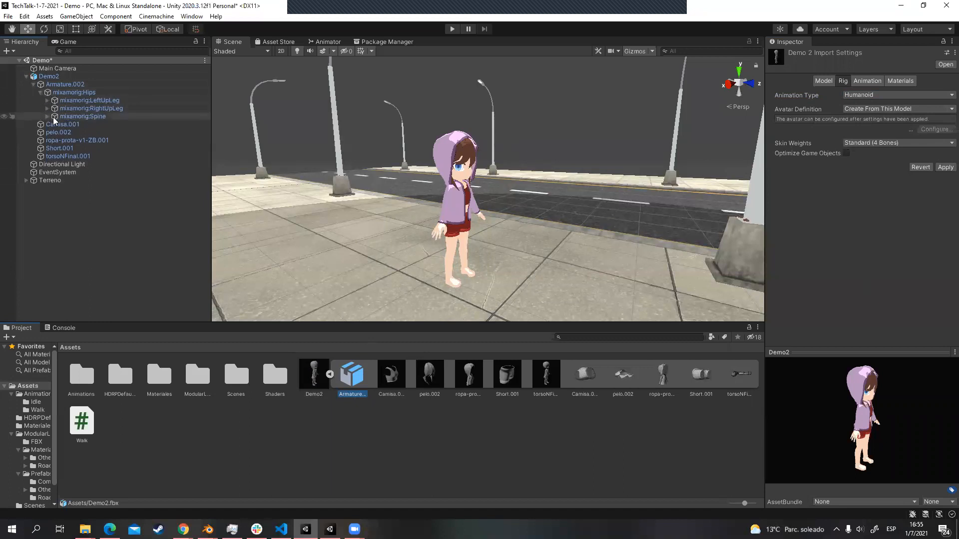
click(47, 117)
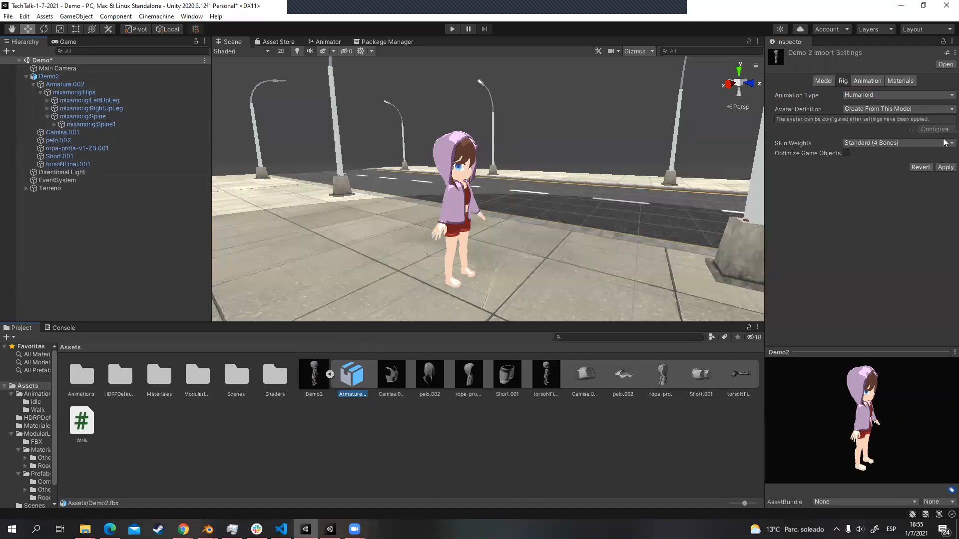
Step: Apply the Humanoid rig settings and open the Demo2 avatar's configuration to examine its bone mapping
click(941, 169)
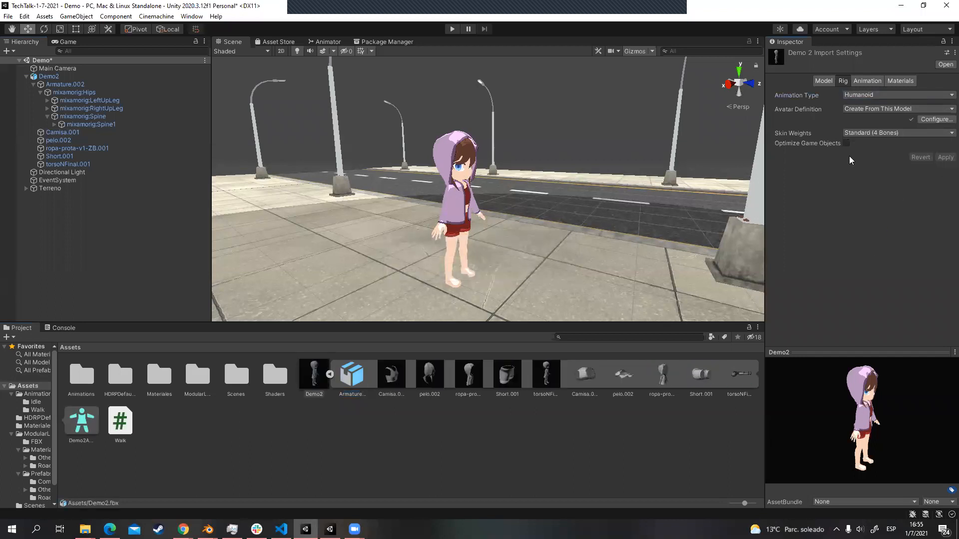
click(80, 426)
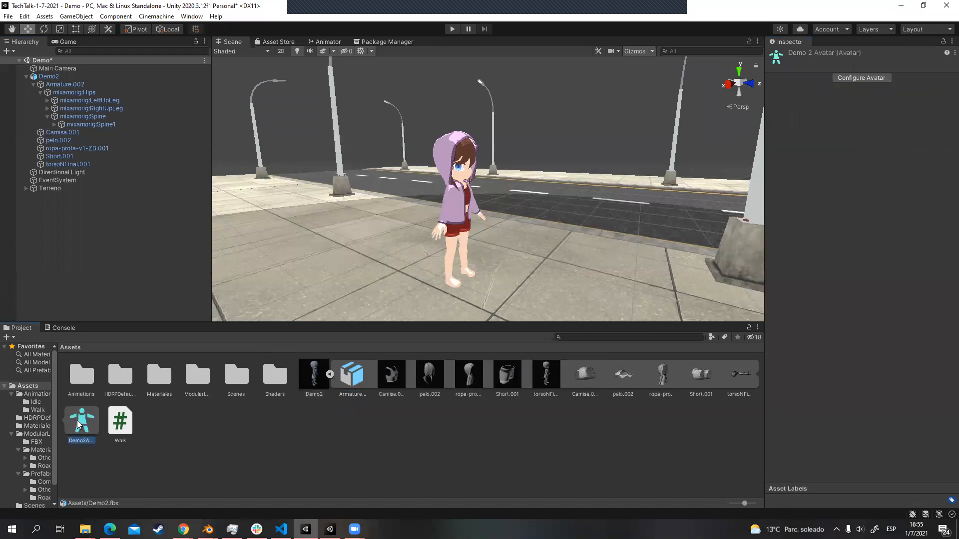
click(861, 77)
middle_drag(566, 181, 505, 196)
scroll(479, 178, up, 5)
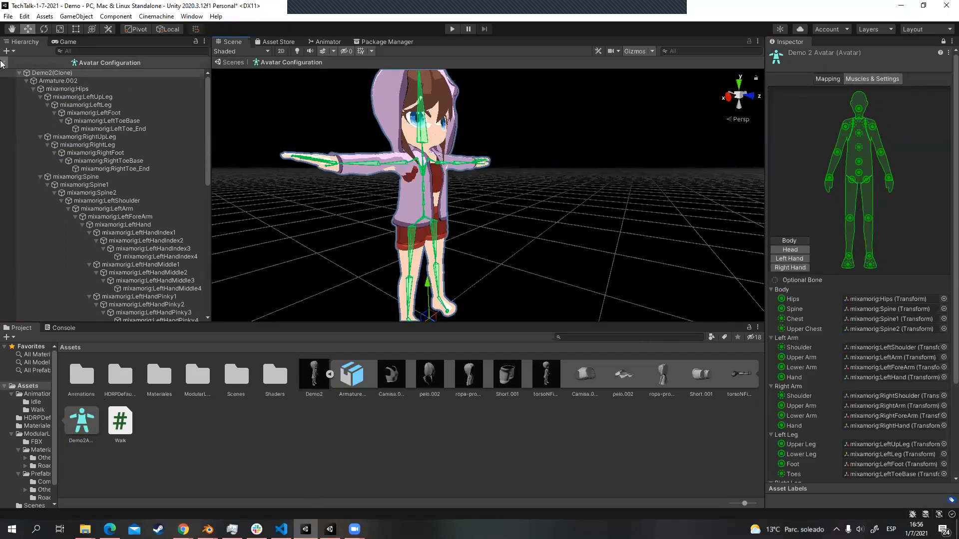
Step: Exit the avatar configuration and open the rig import settings of Armature.002 in the Animations/Idle folder
click(5, 62)
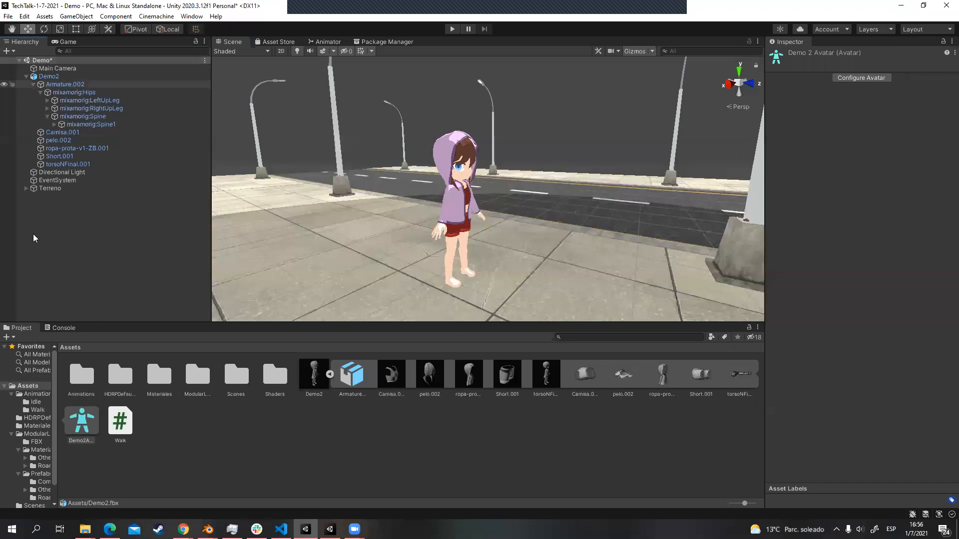
double_click(86, 381)
double_click(86, 381)
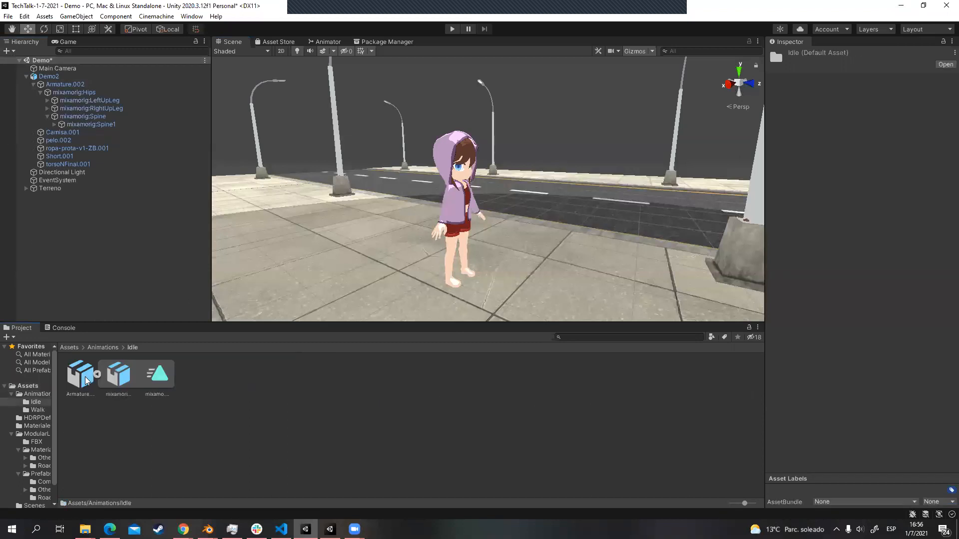
click(79, 376)
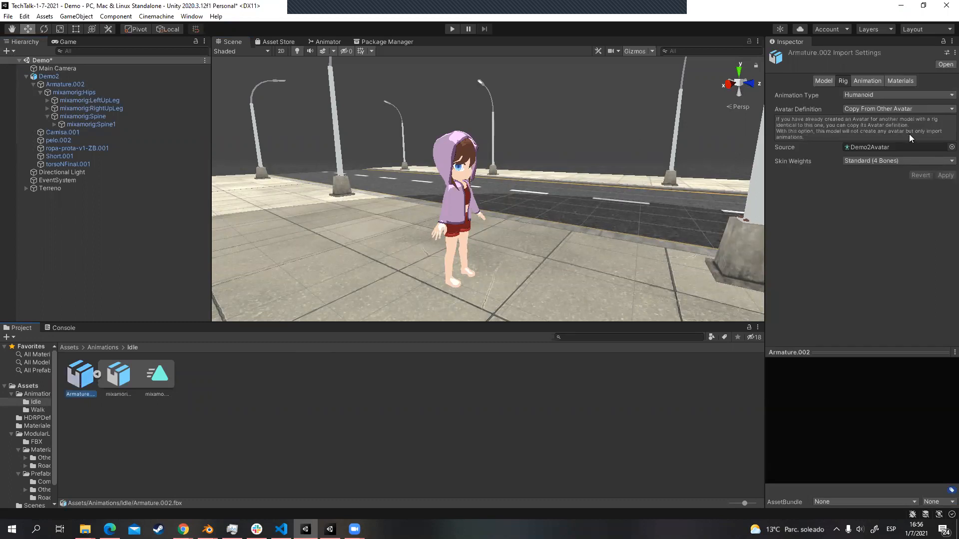
Step: Choose Demo2Avatar as the Idle animation rig's source and switch its Animation Type to Generic
click(944, 148)
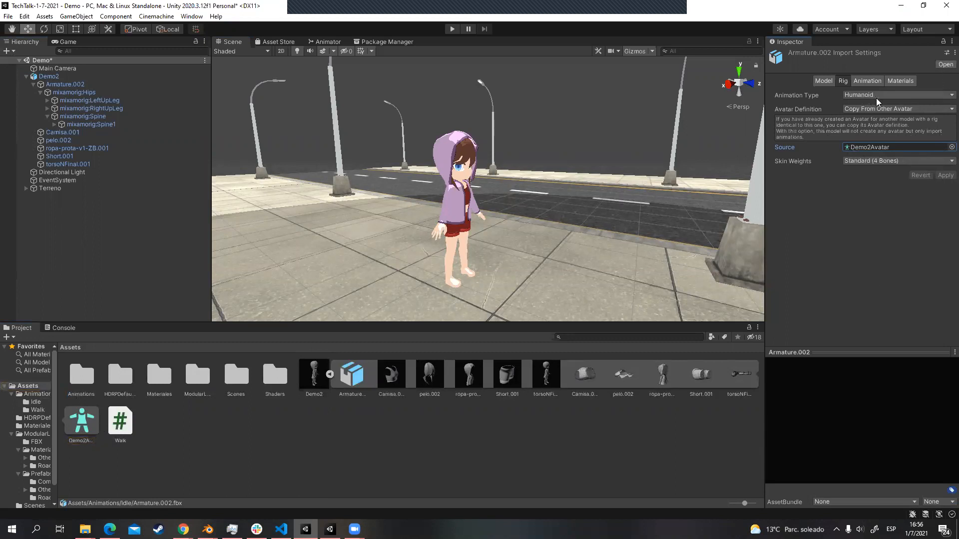
click(945, 148)
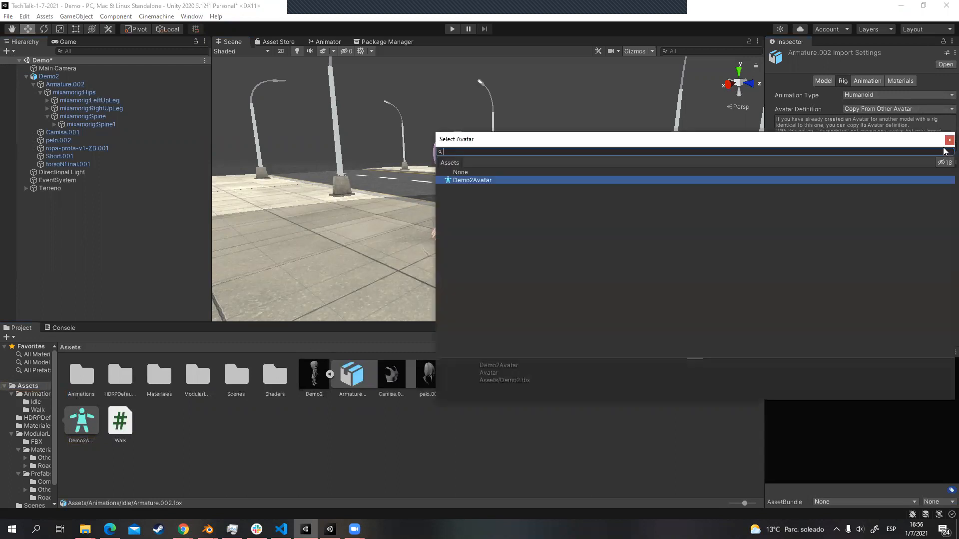
double_click(479, 181)
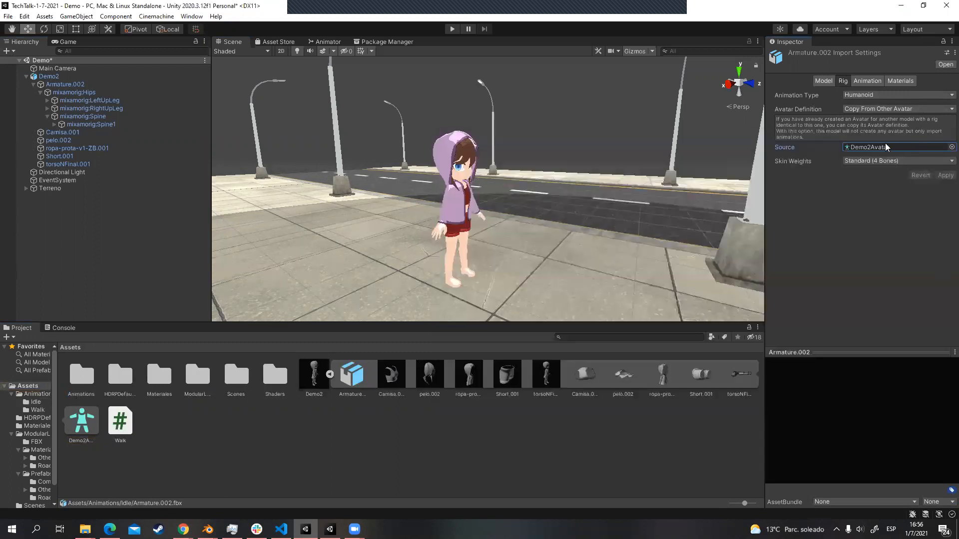
click(949, 148)
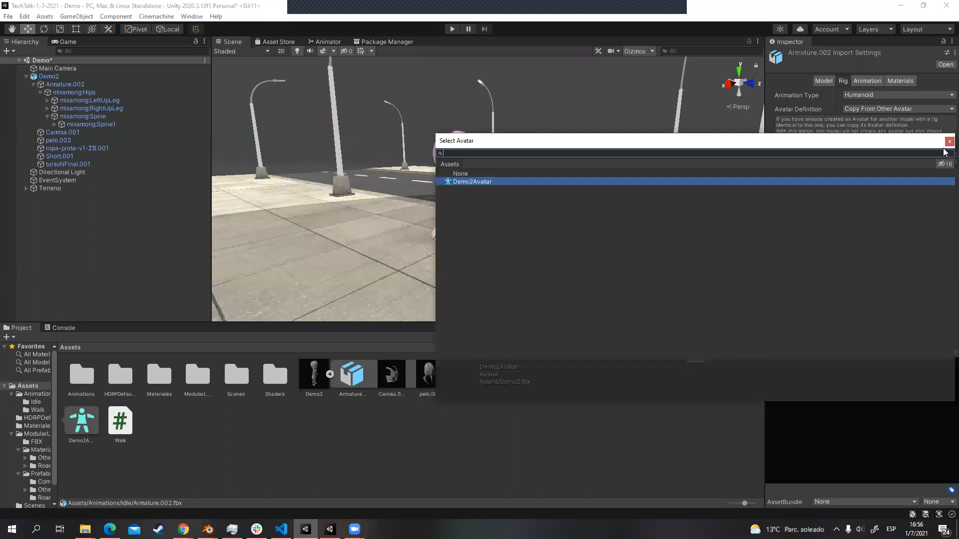
click(918, 95)
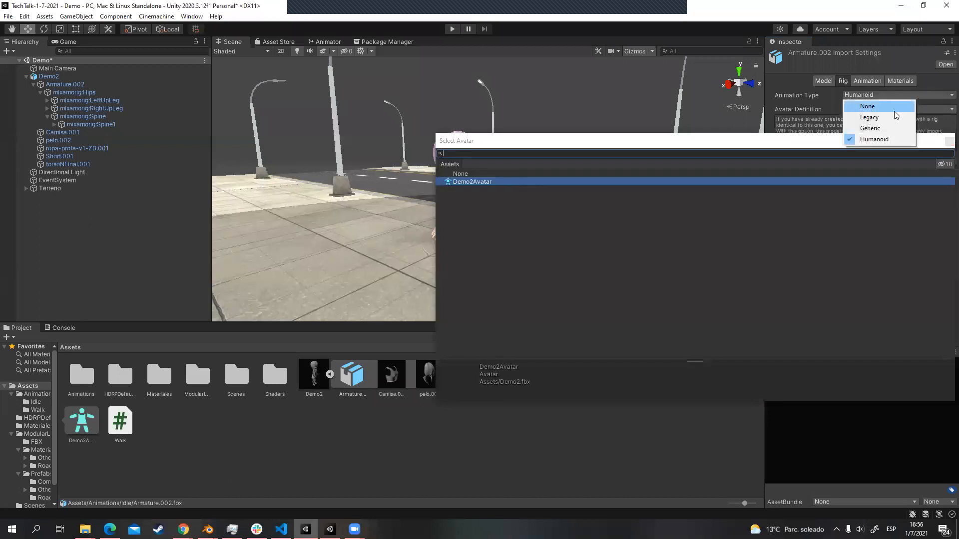
click(880, 128)
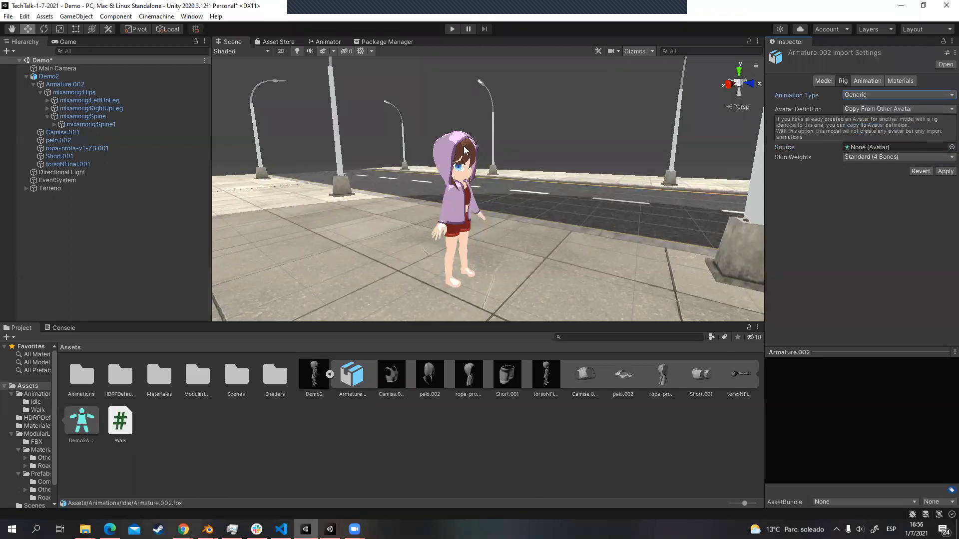
Step: Set the Idle animation's rig to Humanoid with Copy From Other Avatar, using Demo2Avatar as the source
click(864, 96)
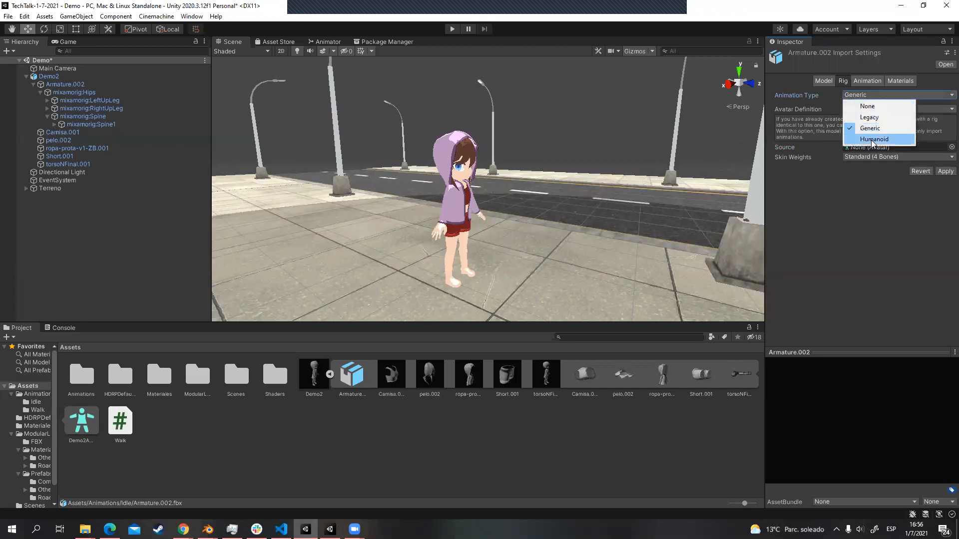
click(871, 139)
click(871, 110)
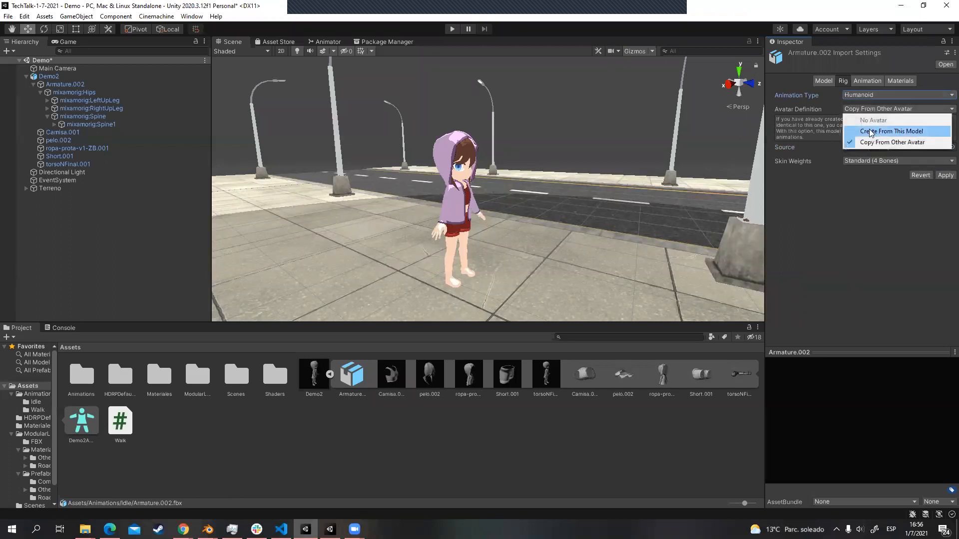
click(928, 148)
click(952, 147)
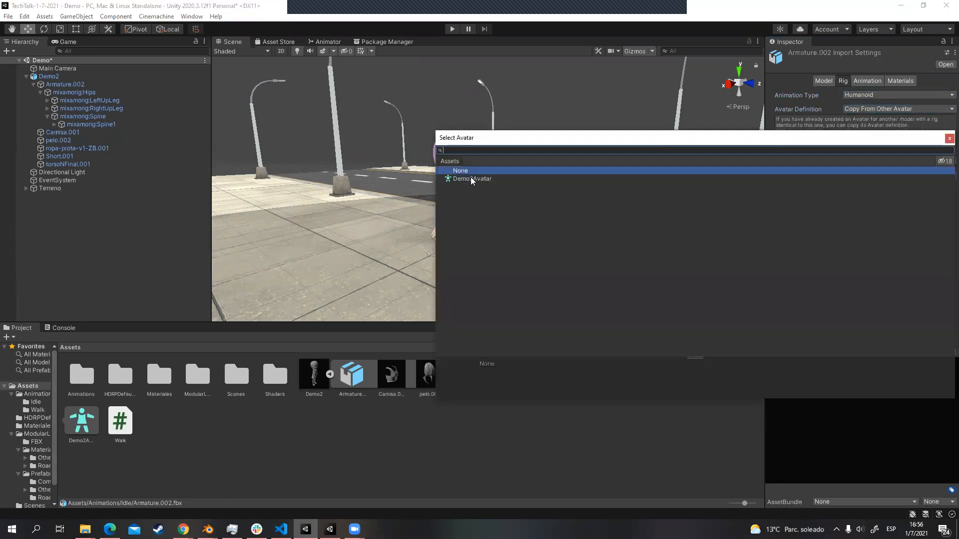
click(471, 179)
double_click(489, 179)
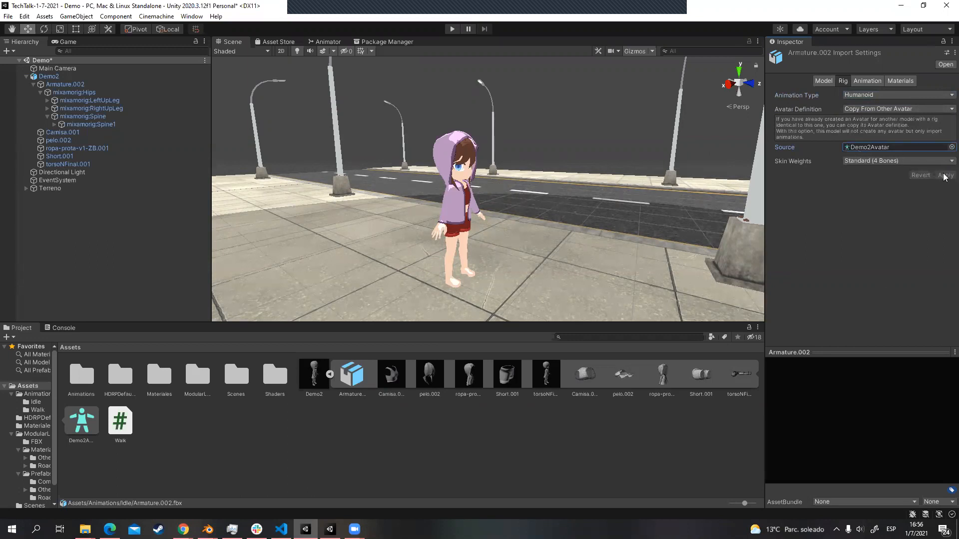
Step: Enlarge the Idle clip's animation preview and play it on the character, pausing it when done
click(869, 81)
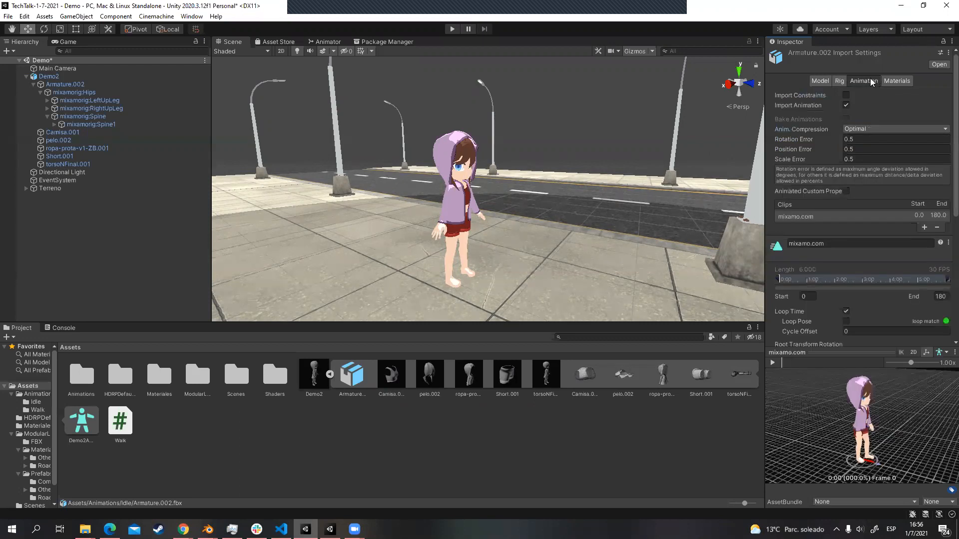
scroll(858, 414, up, 3)
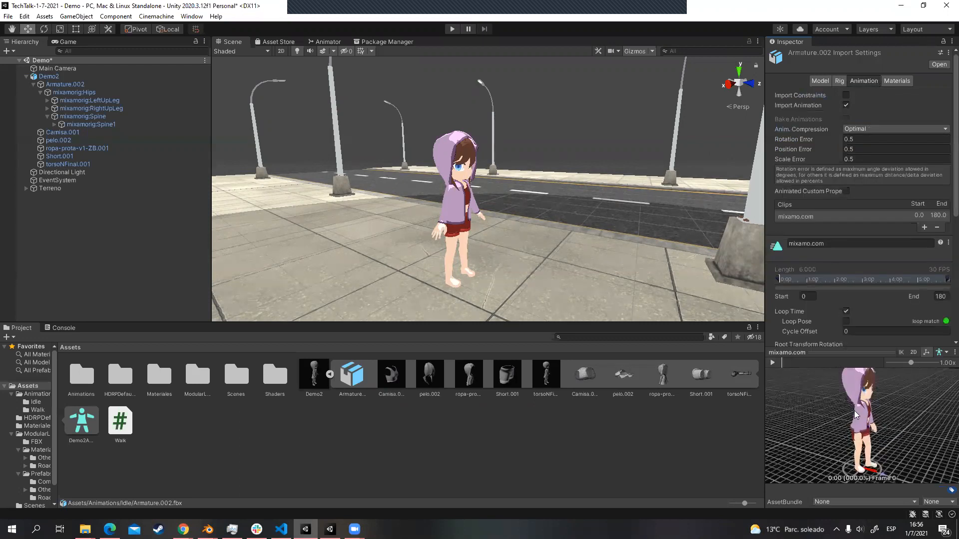
scroll(857, 414, down, 1)
drag(863, 353, 775, 228)
click(773, 238)
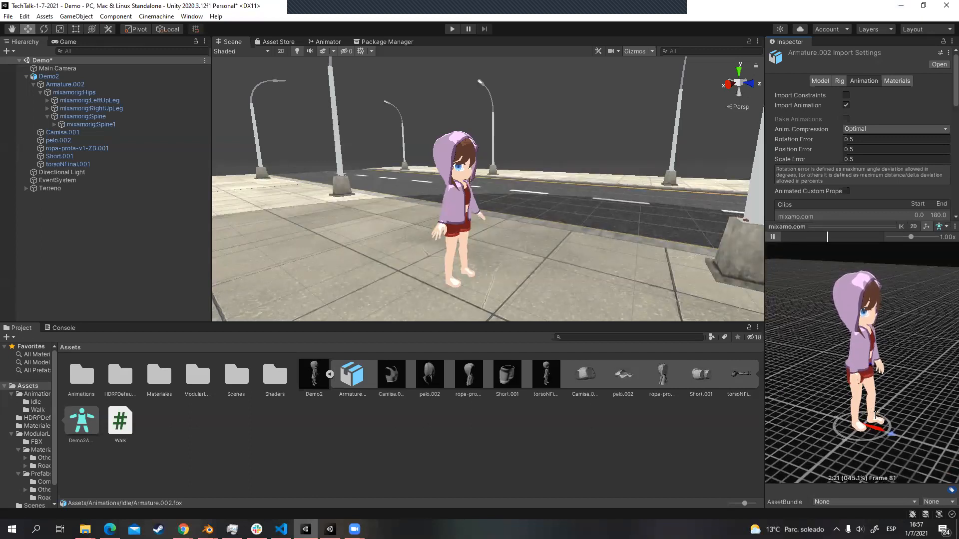
click(774, 238)
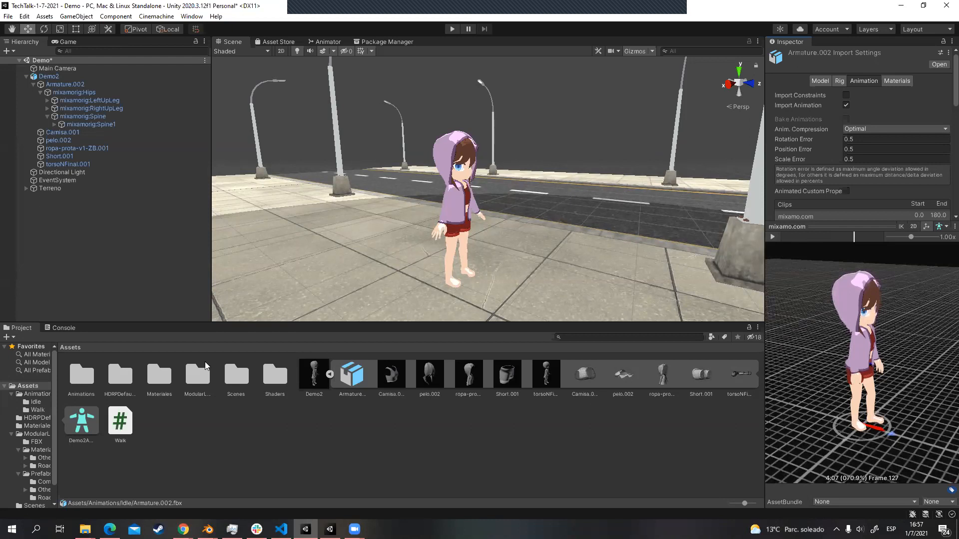
Step: Check the rig settings of Armature.002 in the Animations/Walk folder and play its clip preview, pausing it when done
double_click(81, 383)
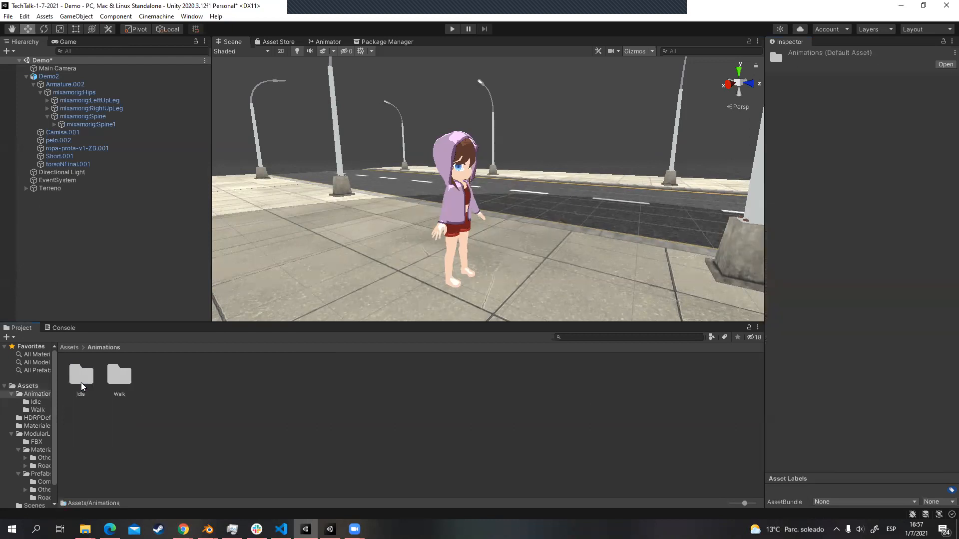
double_click(117, 382)
click(76, 380)
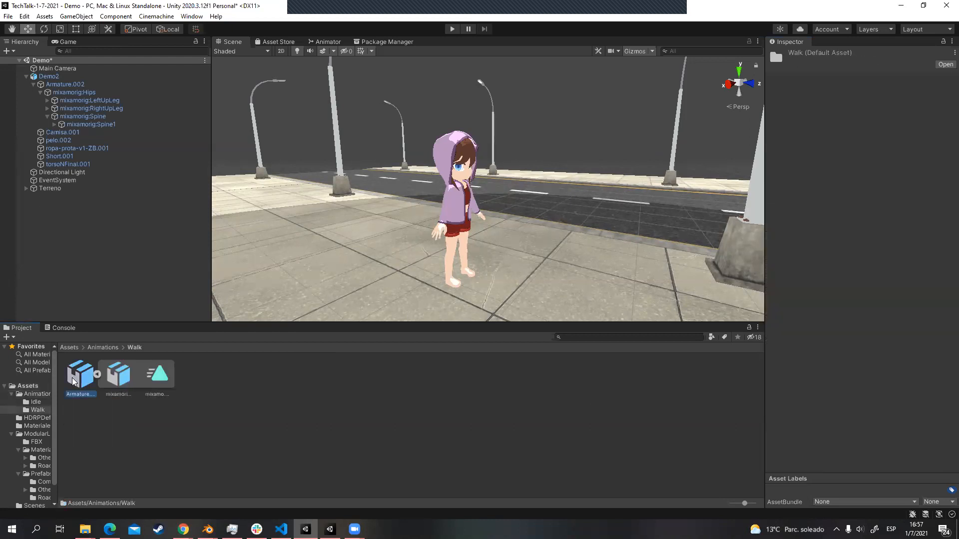
click(839, 81)
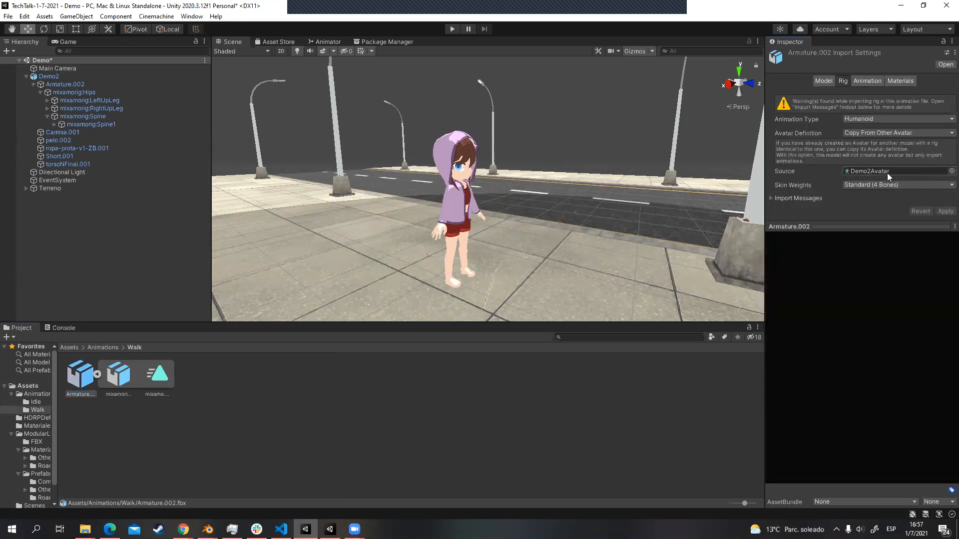
click(872, 81)
click(772, 237)
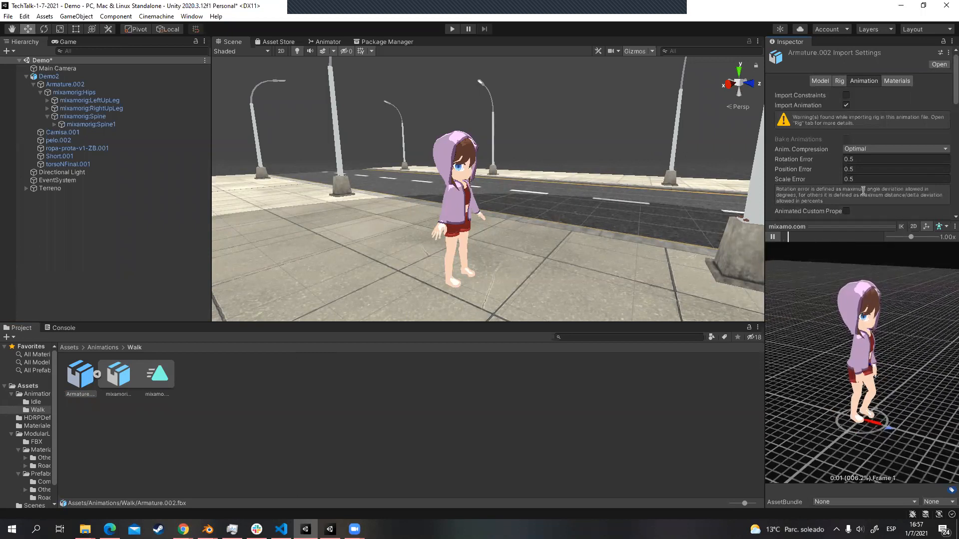
click(775, 237)
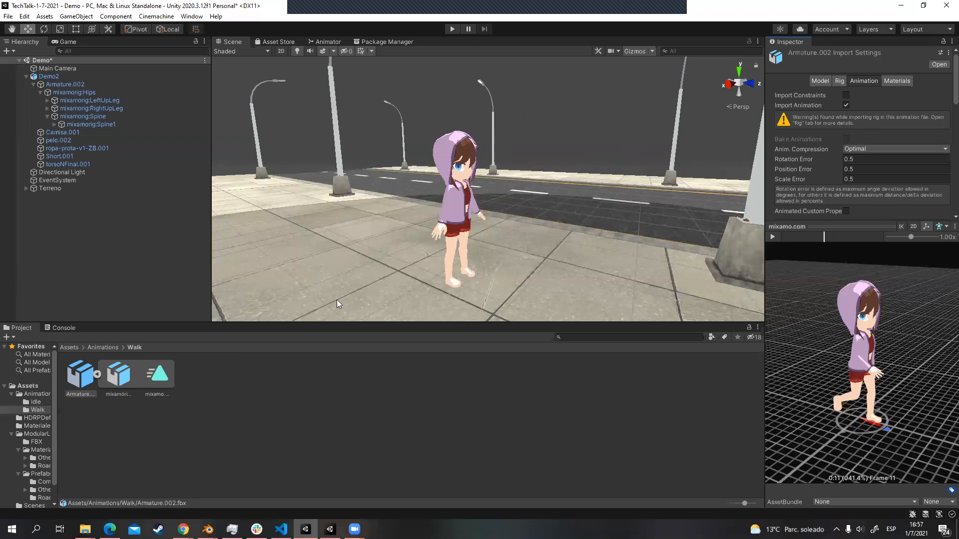
Step: Return to the Assets folder and select Demo2 in the scene, collapsing its hierarchy and the model's sub-assets
click(97, 376)
click(100, 348)
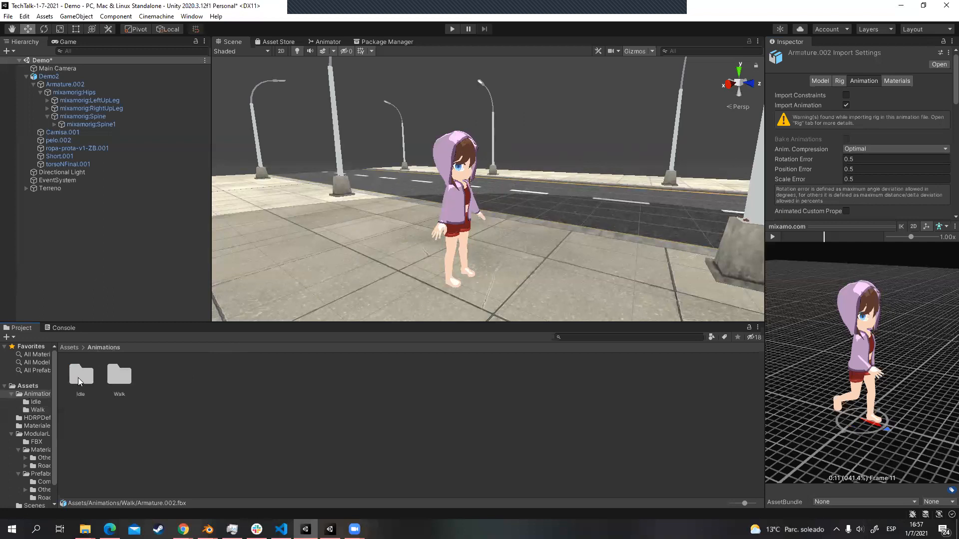
click(70, 349)
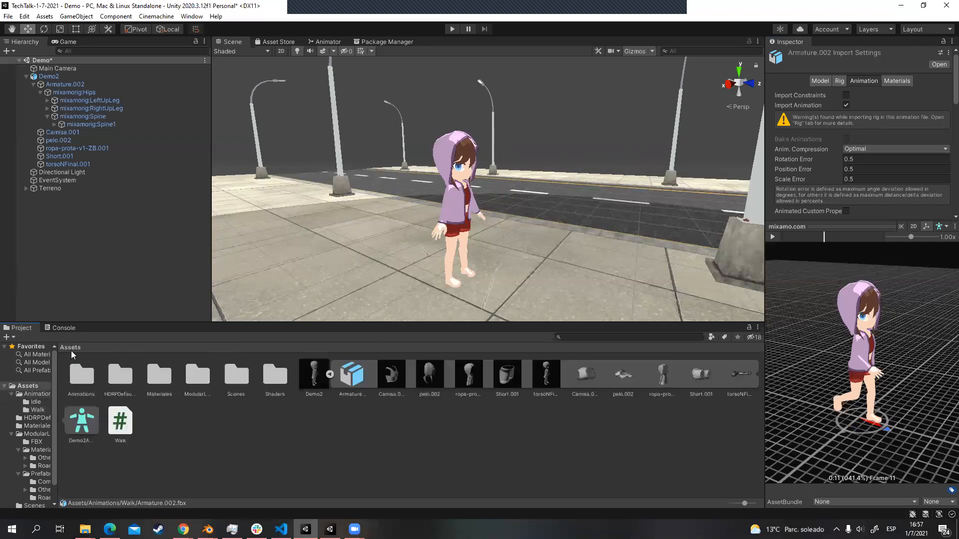
click(64, 76)
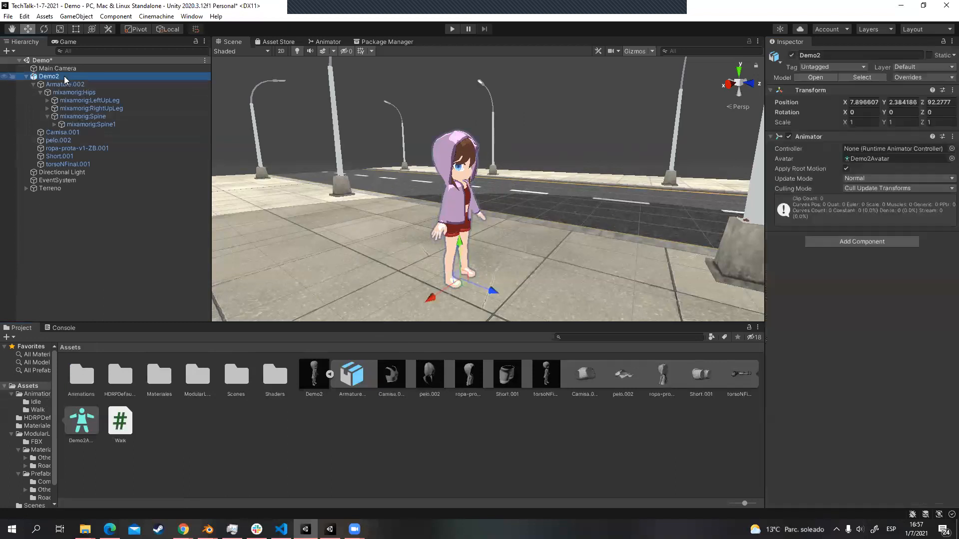
click(32, 83)
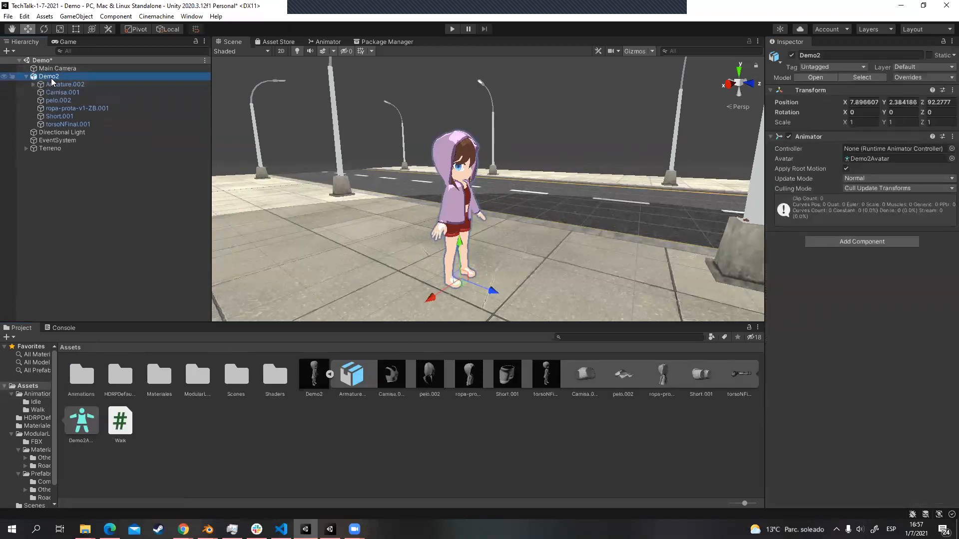
click(26, 77)
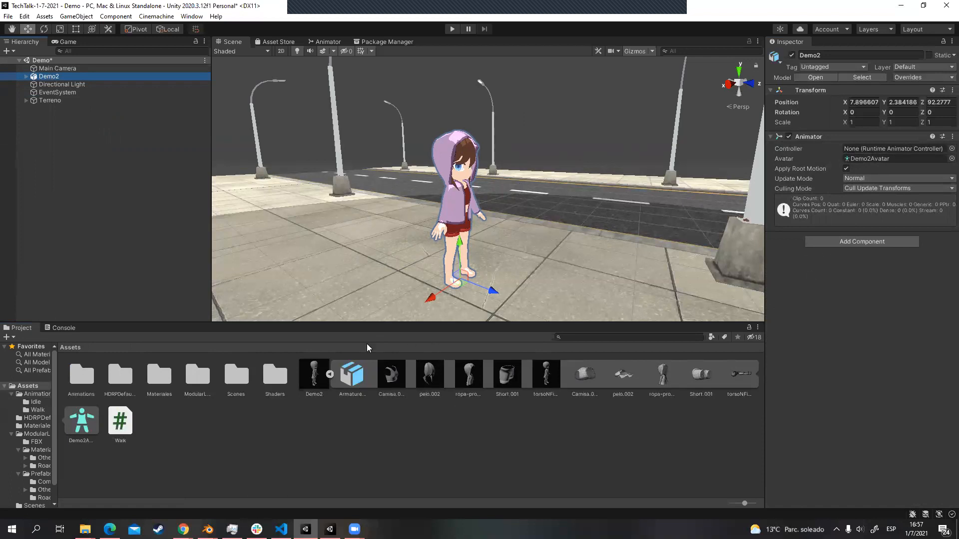
click(329, 374)
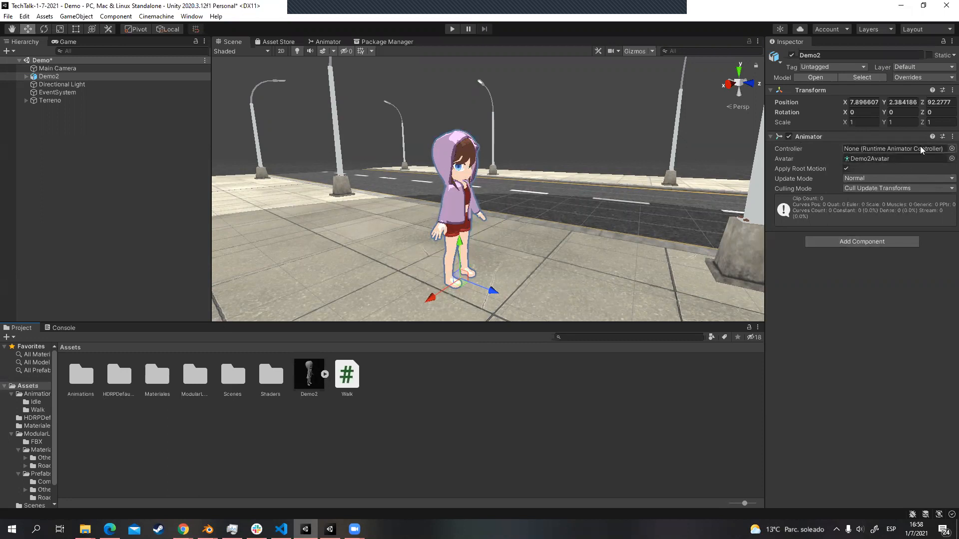
Step: Create an Animator Controller named Demo in the Assets folder and open it in the Animator
click(434, 391)
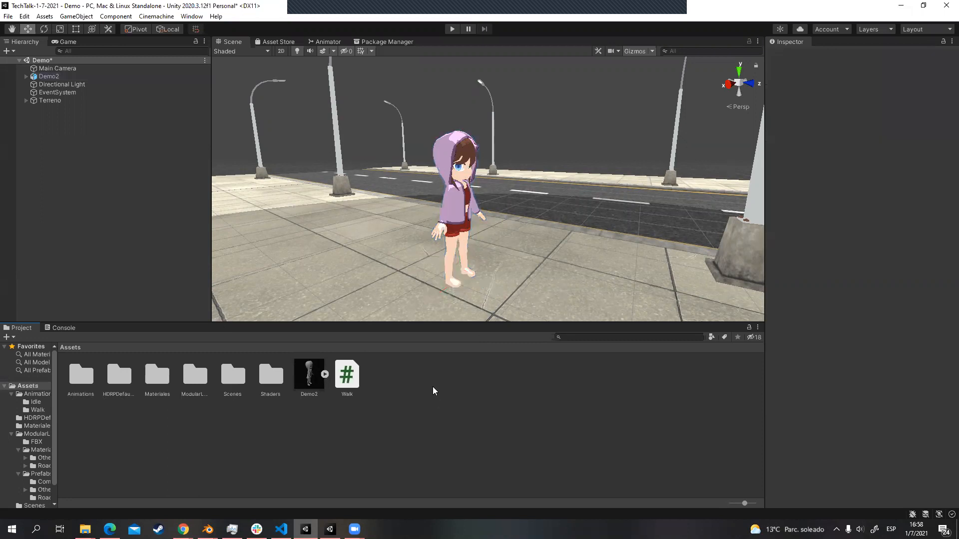
right_click(403, 375)
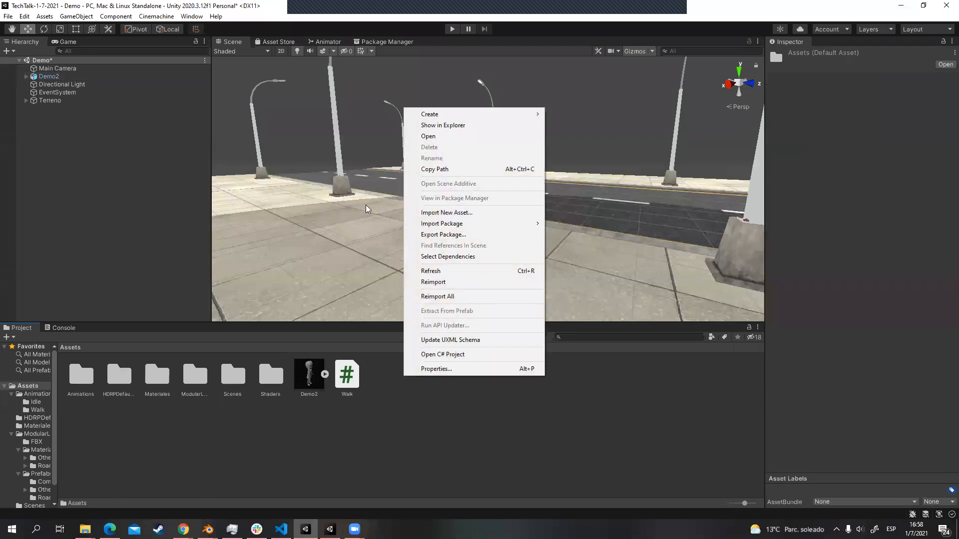
mouse_move(479, 114)
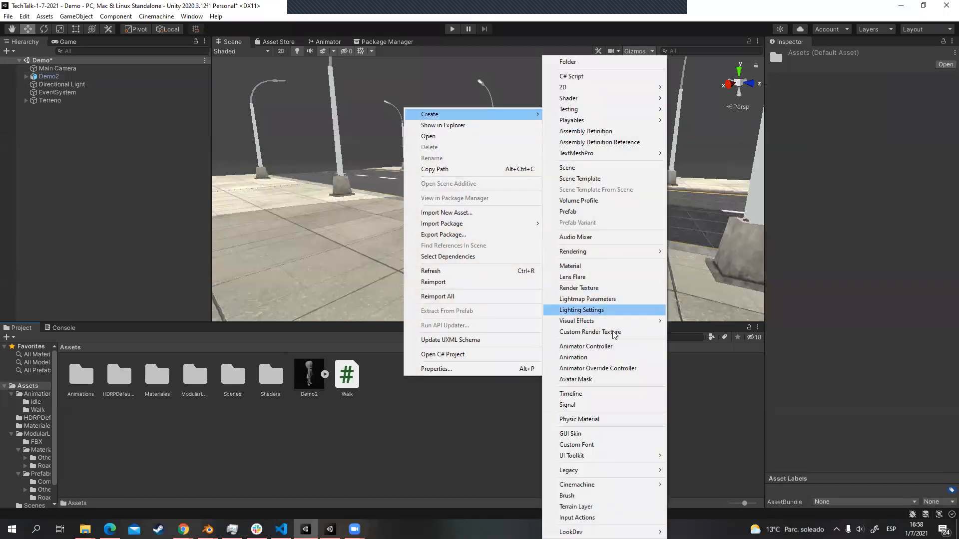
click(617, 349)
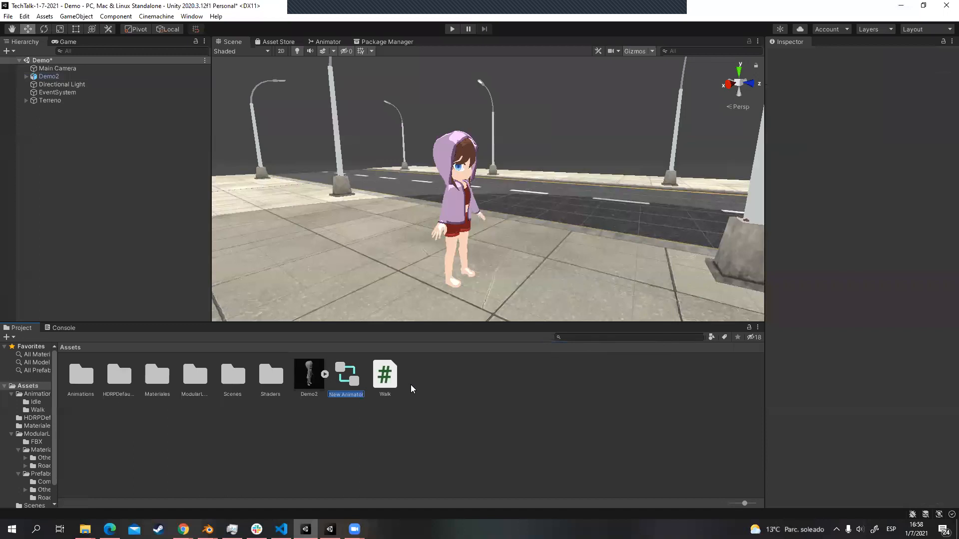
text(Demo)
key(Return)
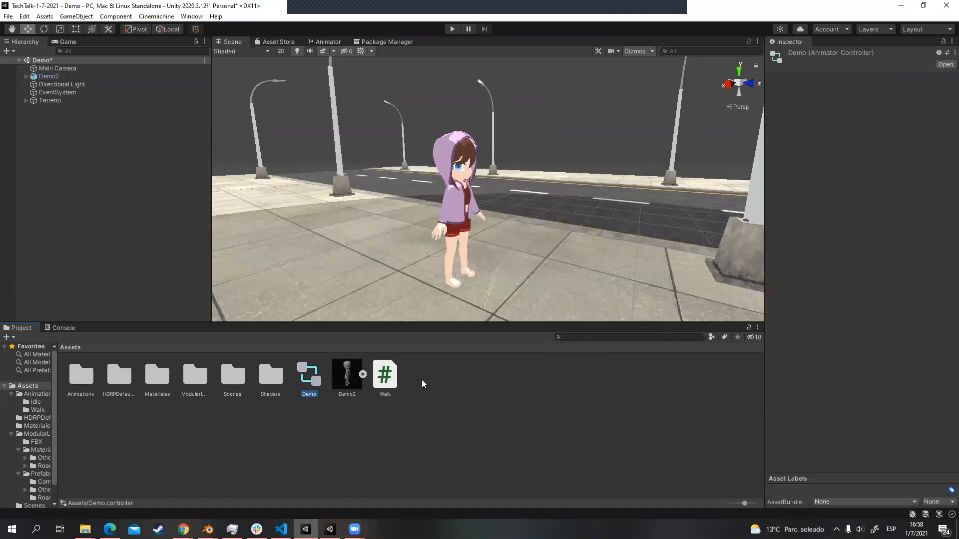
double_click(316, 379)
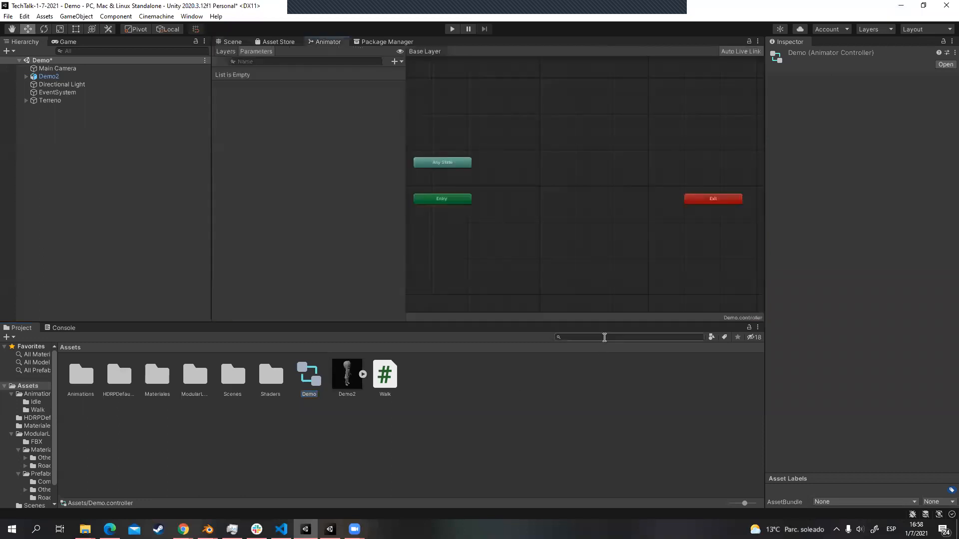
scroll(488, 215, up, 3)
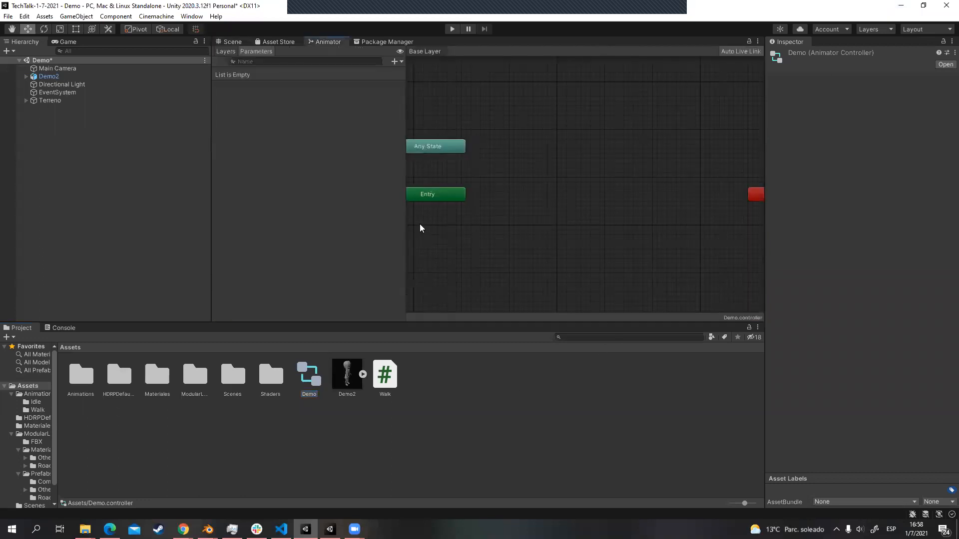
Step: Add the mixamo.com clip from the Animations/Idle folder to the Base Layer as a state, placed just below Entry
drag(404, 218, 374, 217)
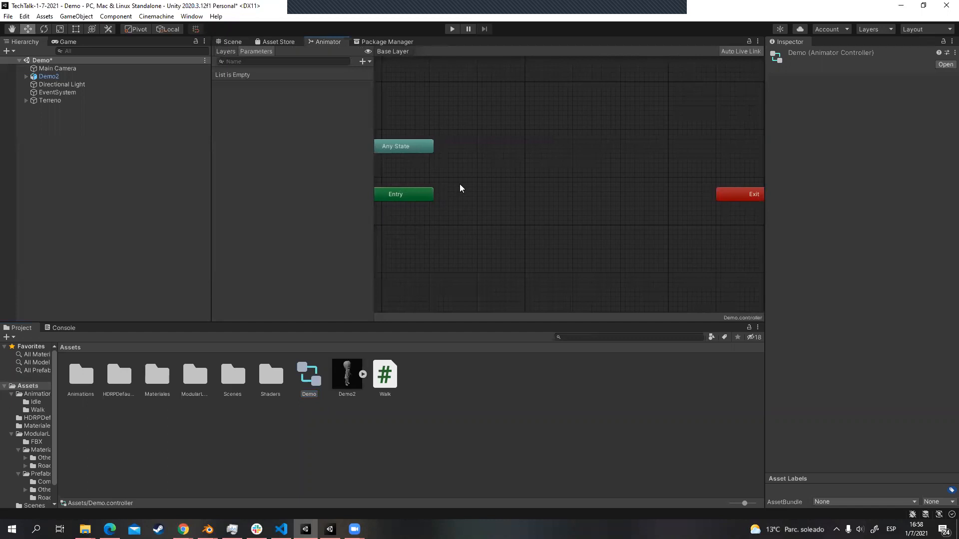
click(433, 194)
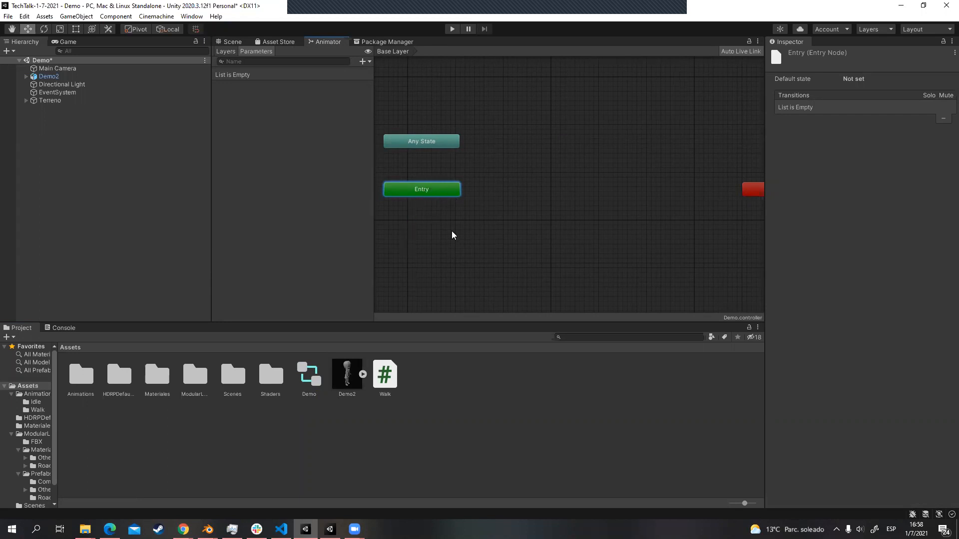
click(82, 378)
double_click(83, 378)
double_click(82, 378)
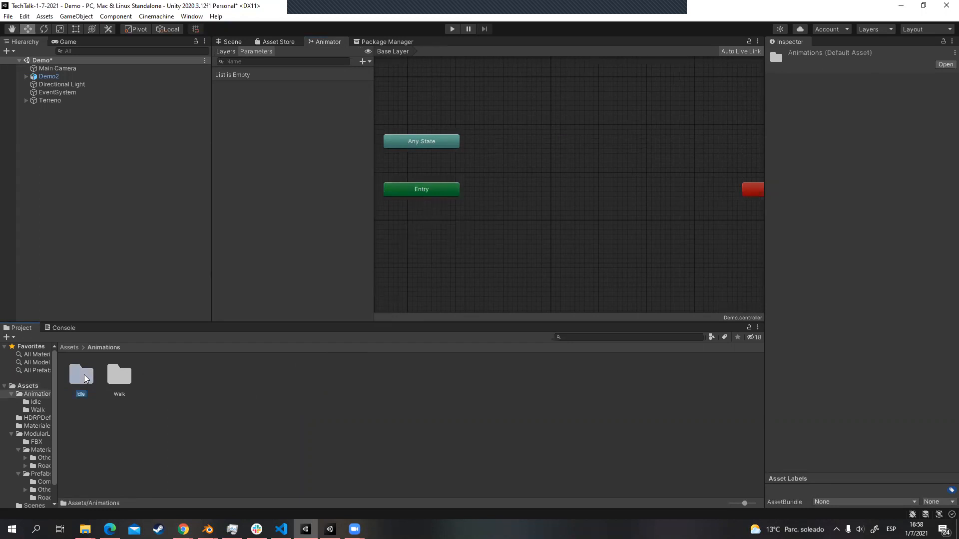
click(158, 377)
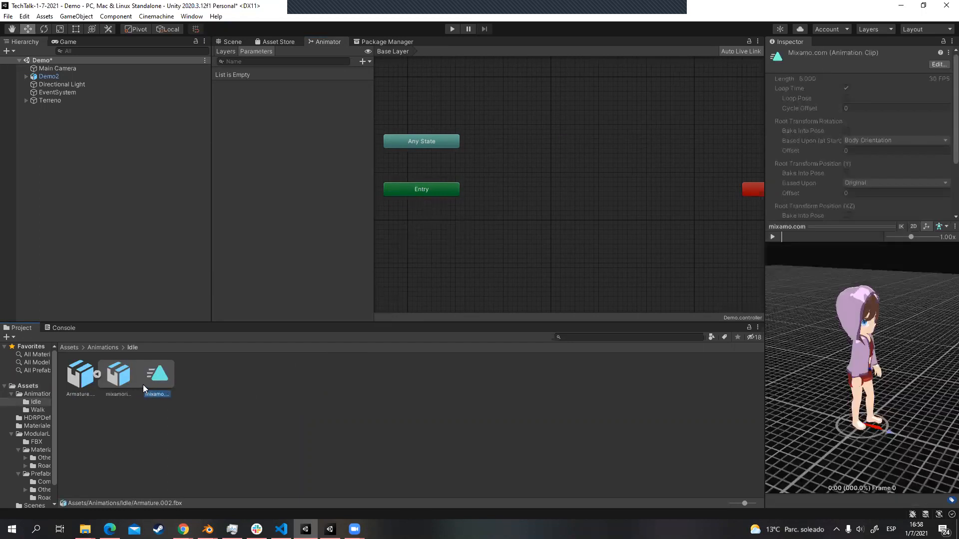
drag(160, 374, 434, 233)
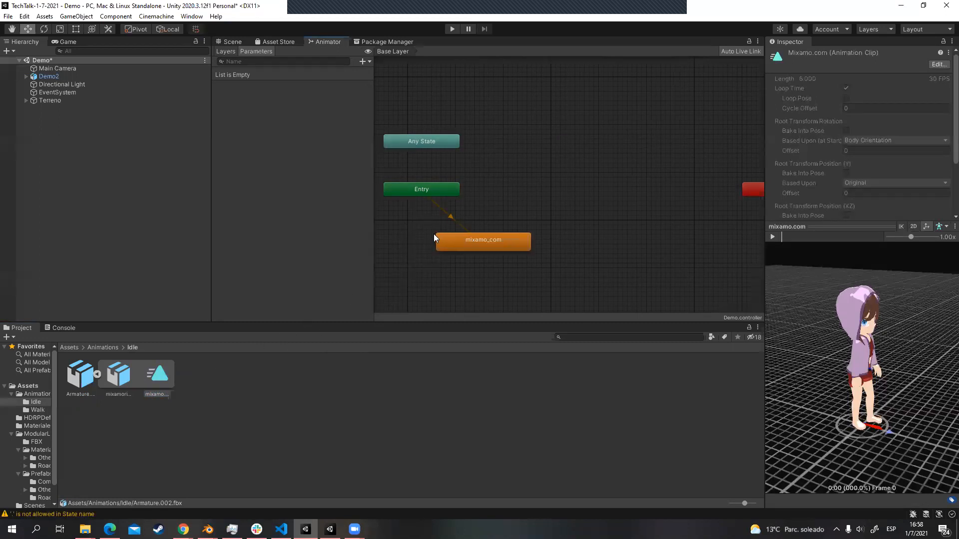
drag(493, 240, 456, 232)
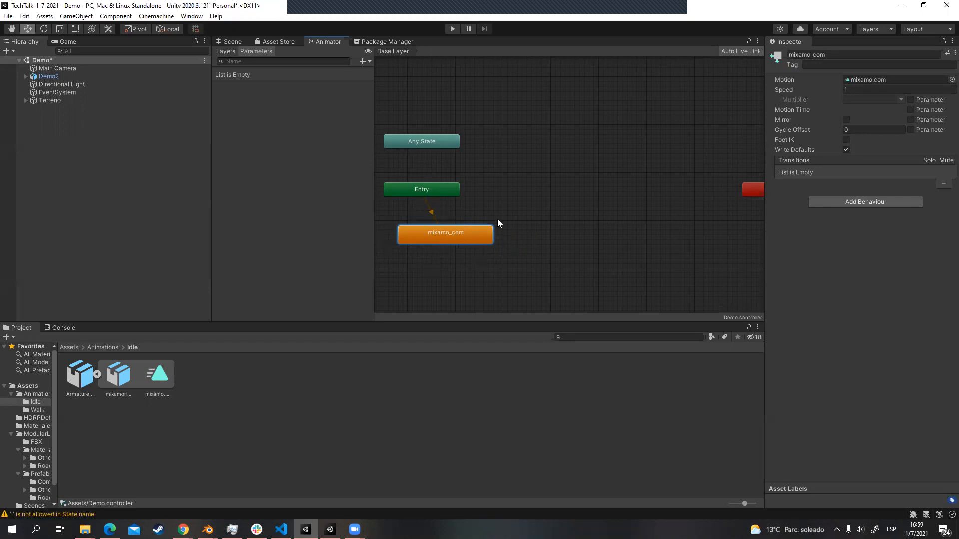
Step: Arrange the Entry node above the new idle-clip state and rename that state Idle
drag(422, 191, 435, 165)
drag(444, 231, 446, 207)
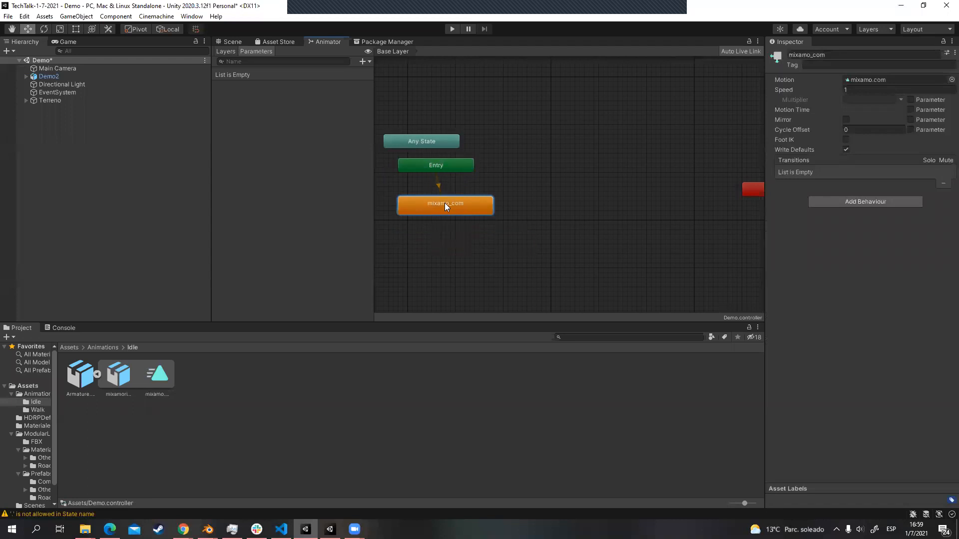
click(825, 54)
drag(833, 57, 788, 56)
key(BackSpace)
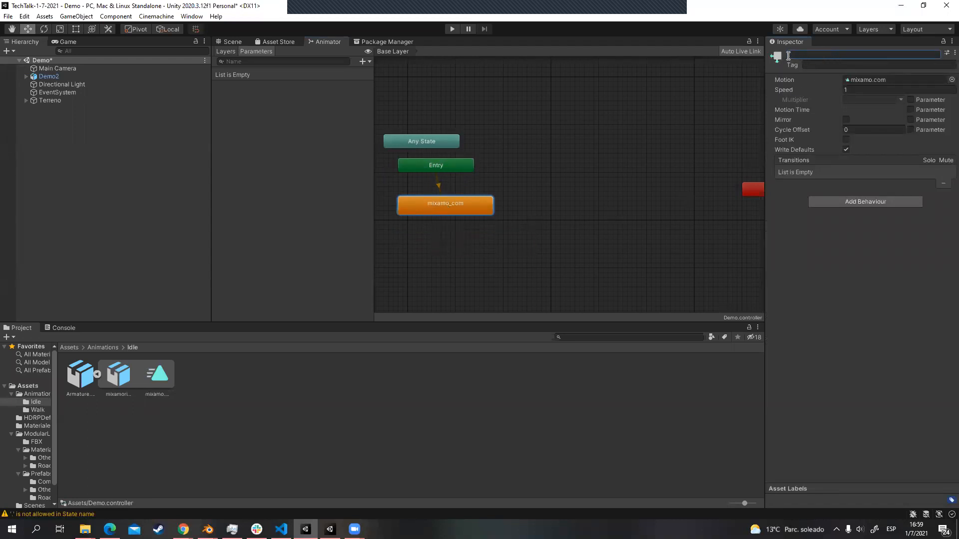
text(Idle)
key(Return)
click(524, 215)
click(472, 201)
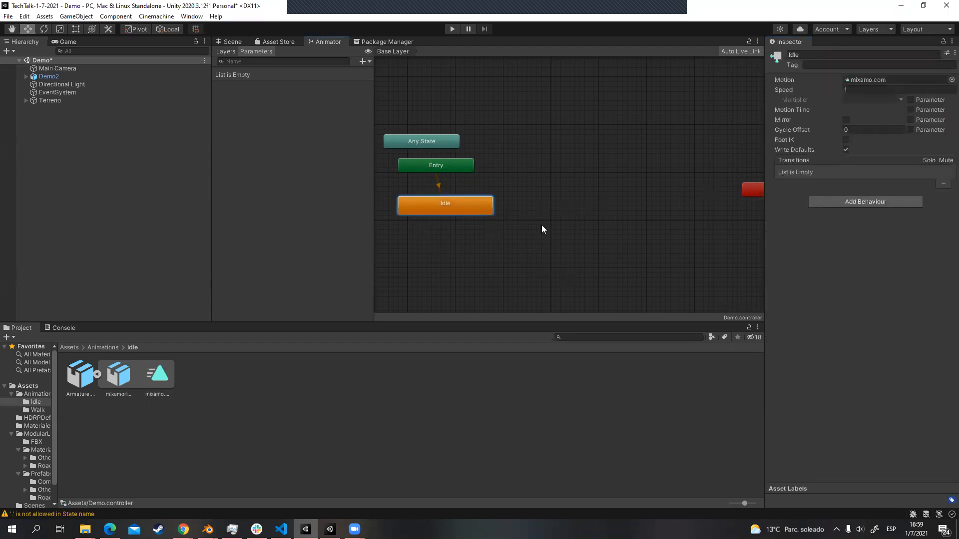
Step: Add the mixamo.com clip from the Animations/Walk folder to the Base Layer as a second state
click(102, 348)
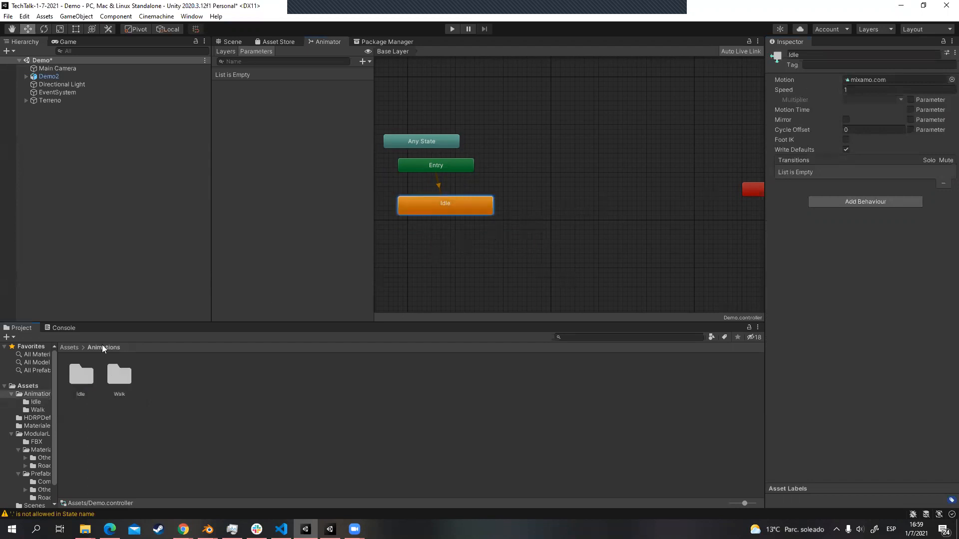
double_click(124, 371)
click(97, 374)
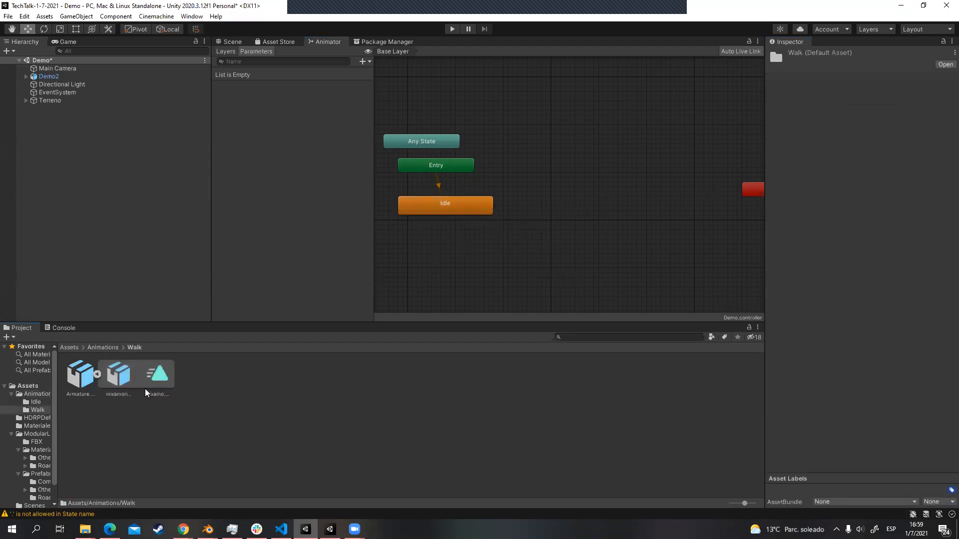
drag(163, 377, 554, 223)
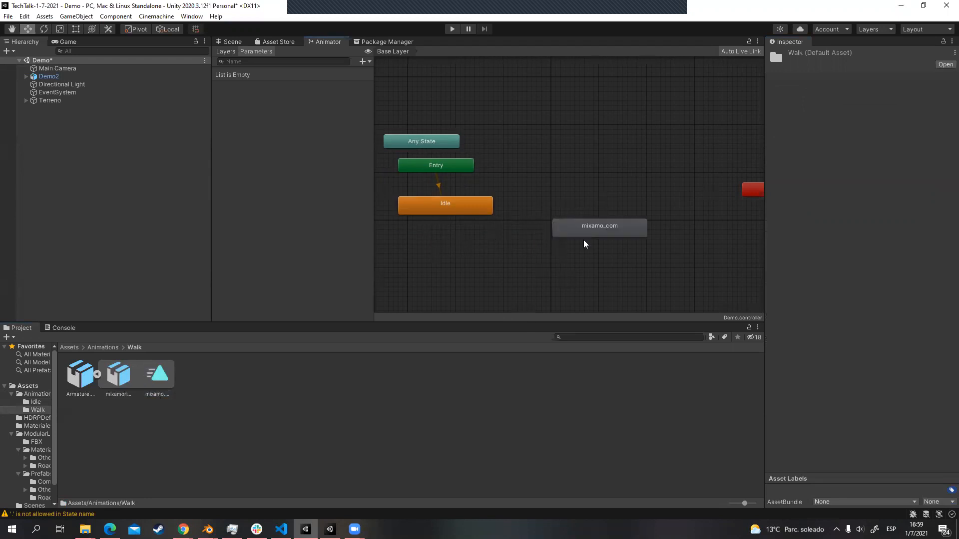
Step: Rename the second state Walk and align it level with the Idle state
click(600, 229)
click(819, 54)
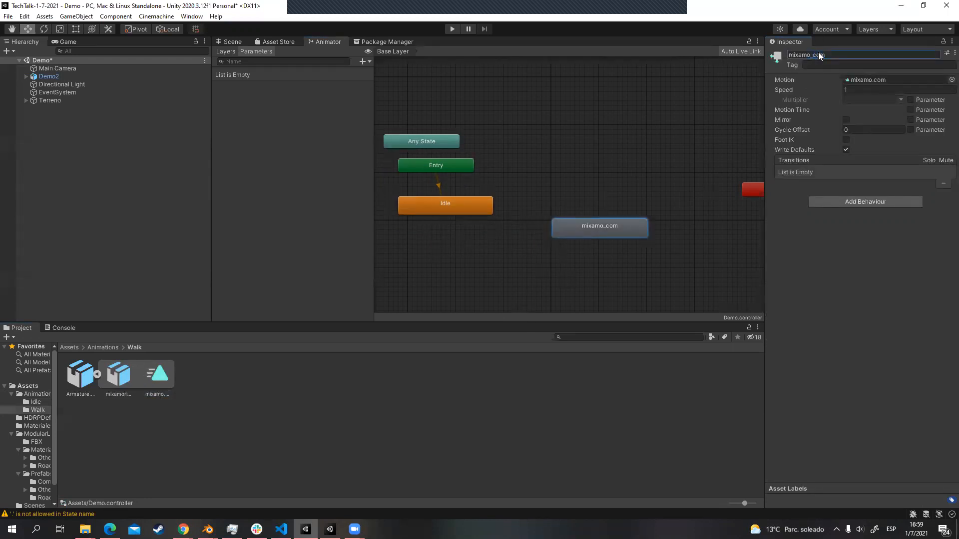
text(Walk)
key(Return)
drag(592, 231, 583, 207)
Step: Make a transition from the Idle state to the Walk state
click(448, 210)
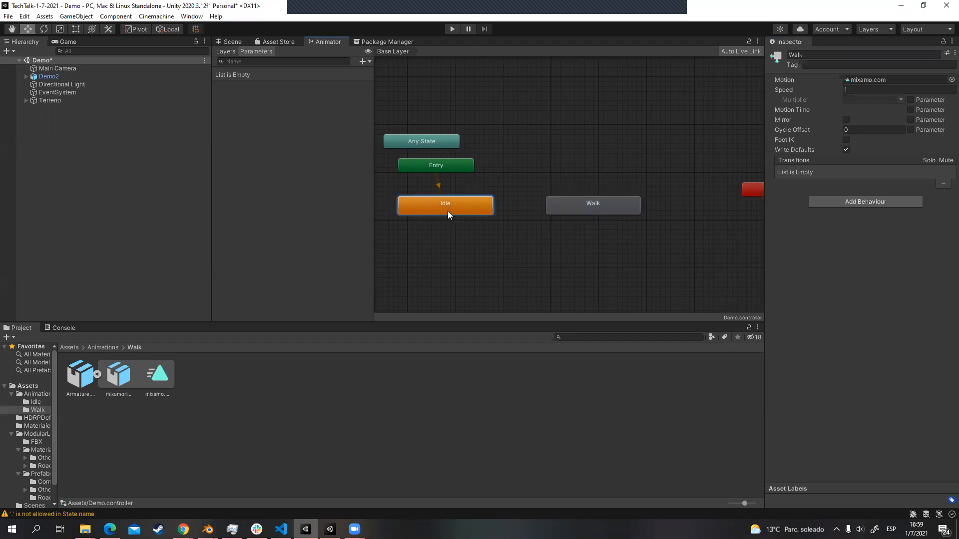
click(555, 205)
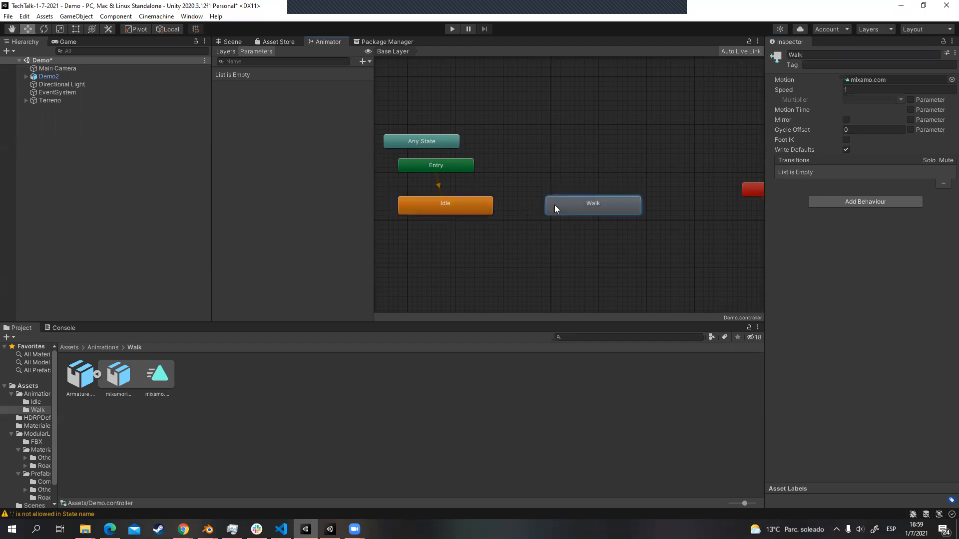
click(464, 209)
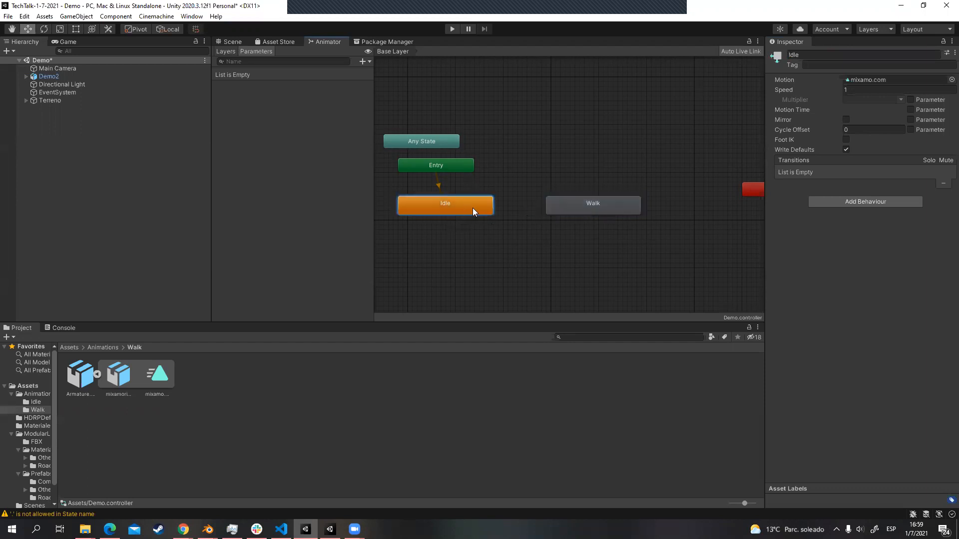
right_click(481, 207)
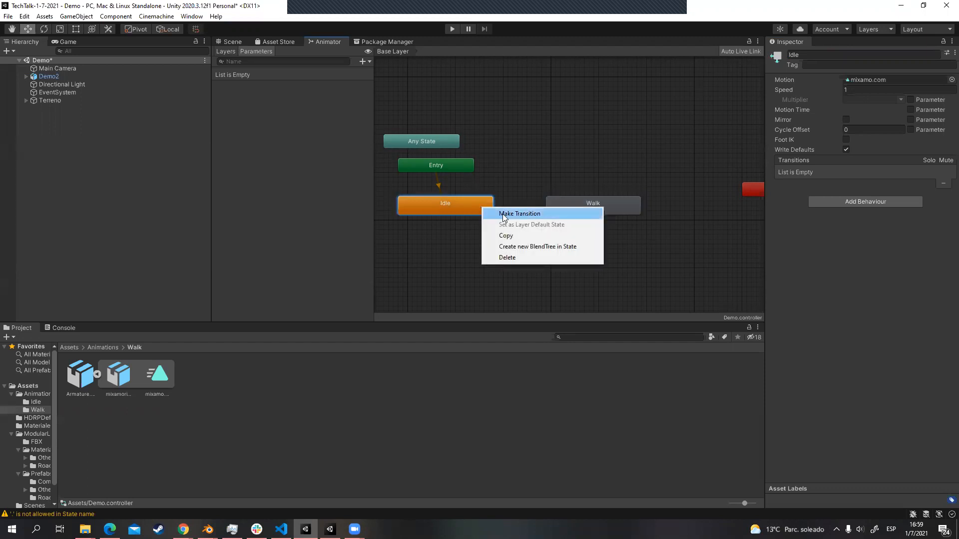
click(503, 213)
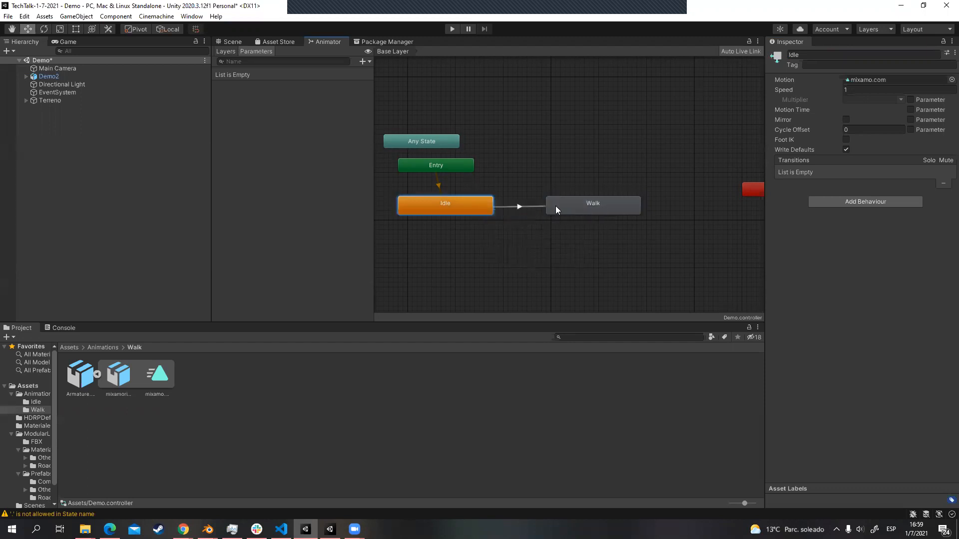
click(556, 207)
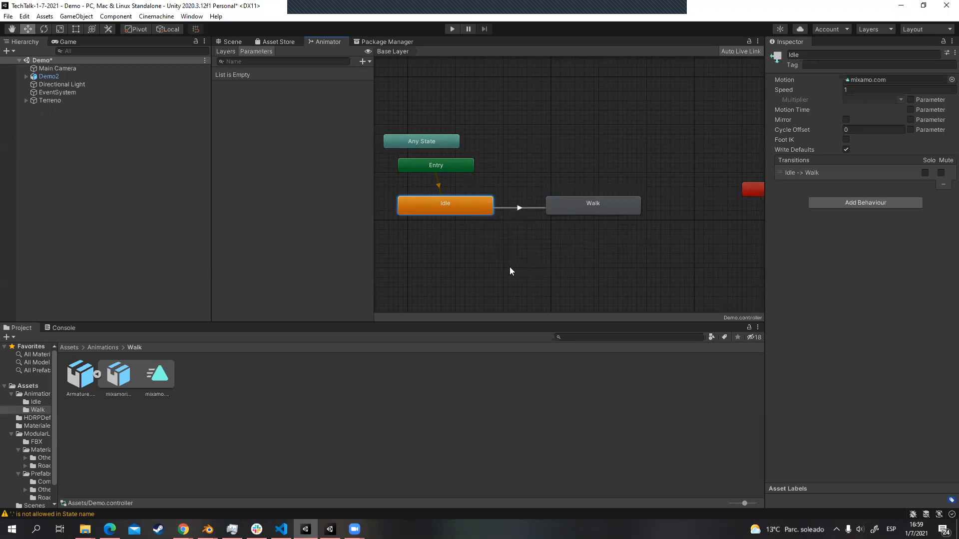
Step: Turn off Has Exit Time on the Idle -> Walk transition
click(517, 208)
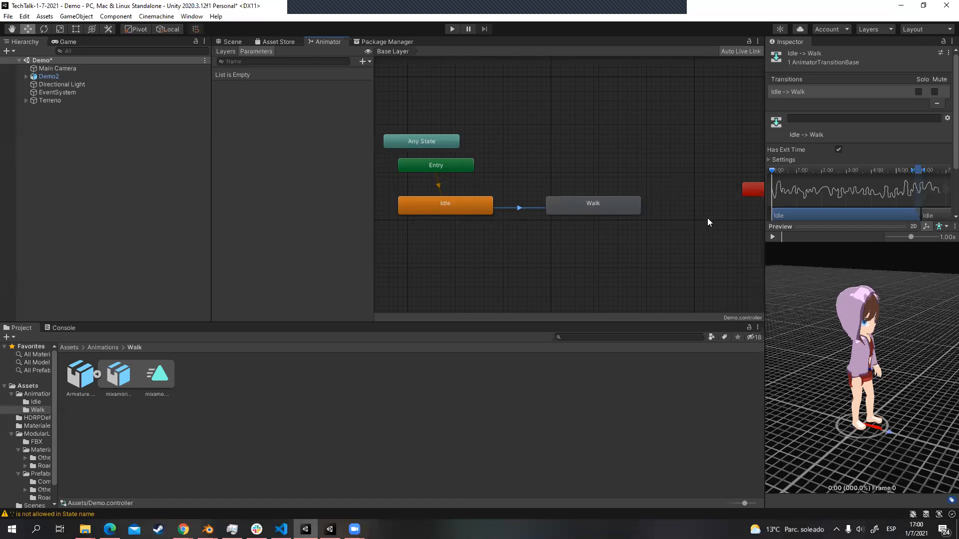
click(838, 150)
scroll(861, 143, down, 2)
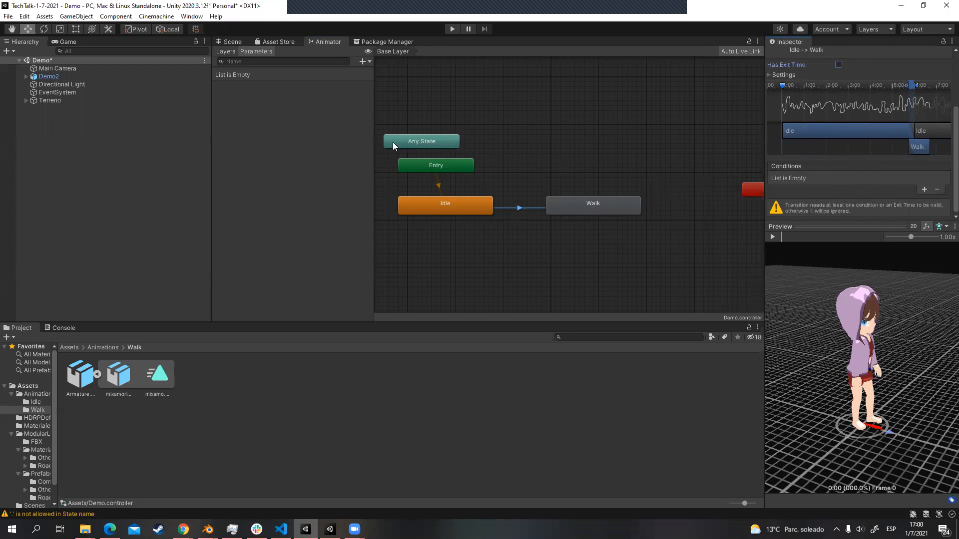
Step: Create a Bool parameter named isWalking and add it as the Idle -> Walk transition's condition with the value true
click(358, 63)
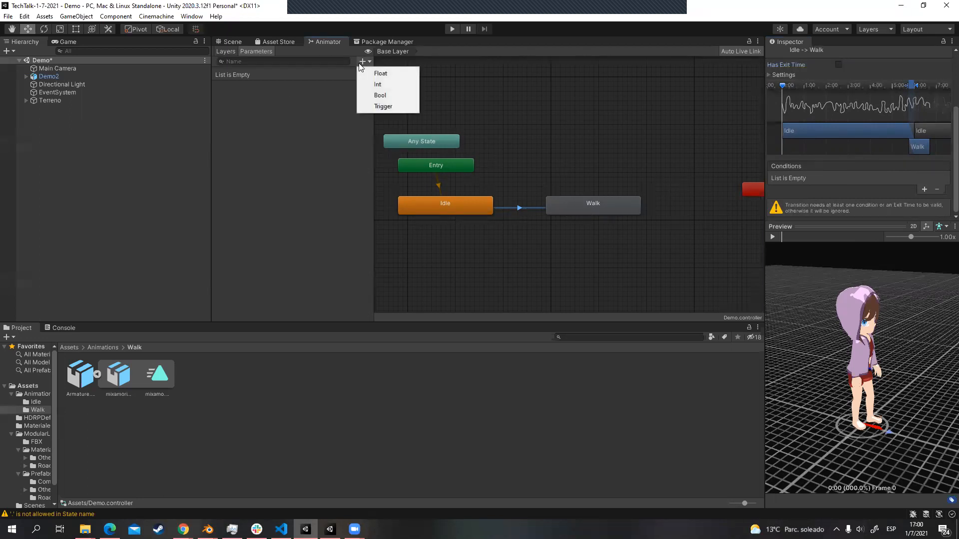
click(380, 95)
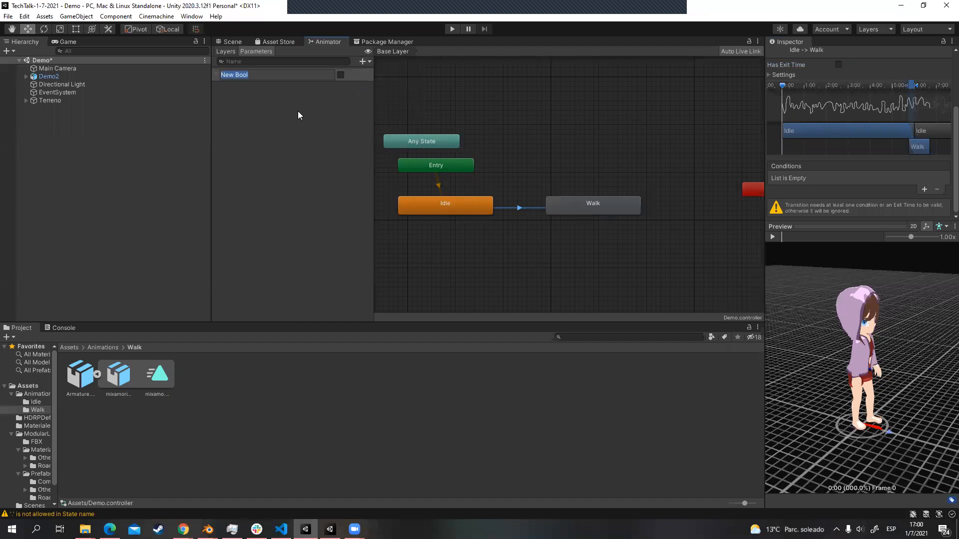
key(BackSpace)
text(isWalking)
key(Return)
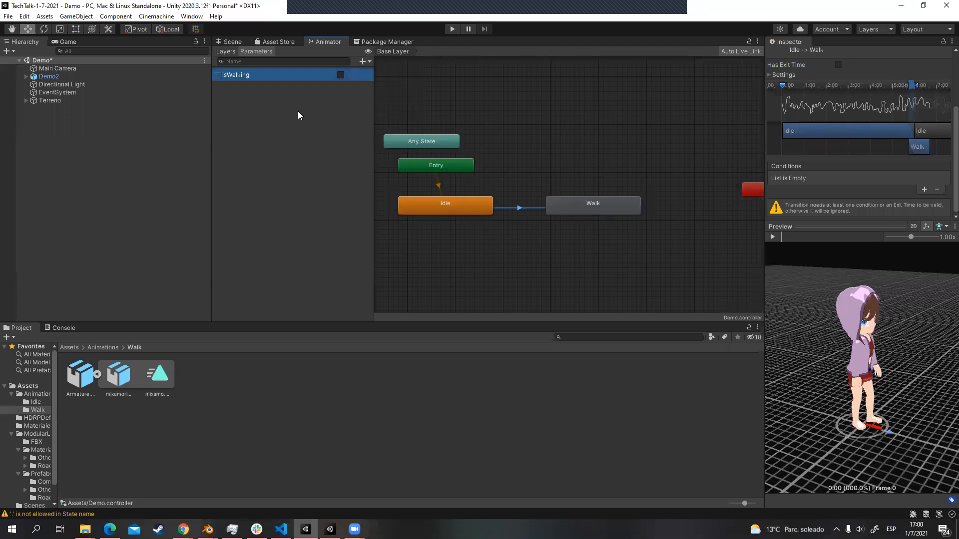
click(923, 190)
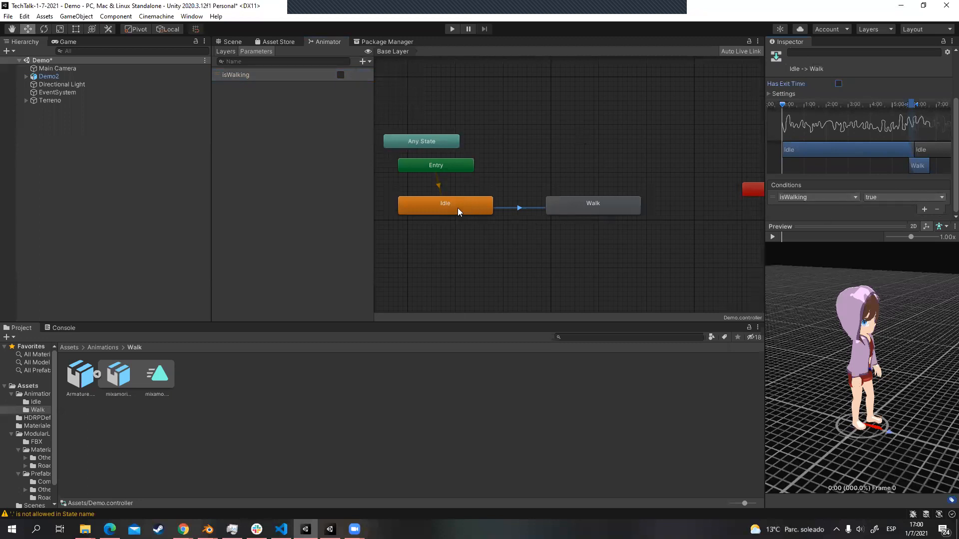
Step: Make a return transition from the Walk state to the Idle state
click(575, 203)
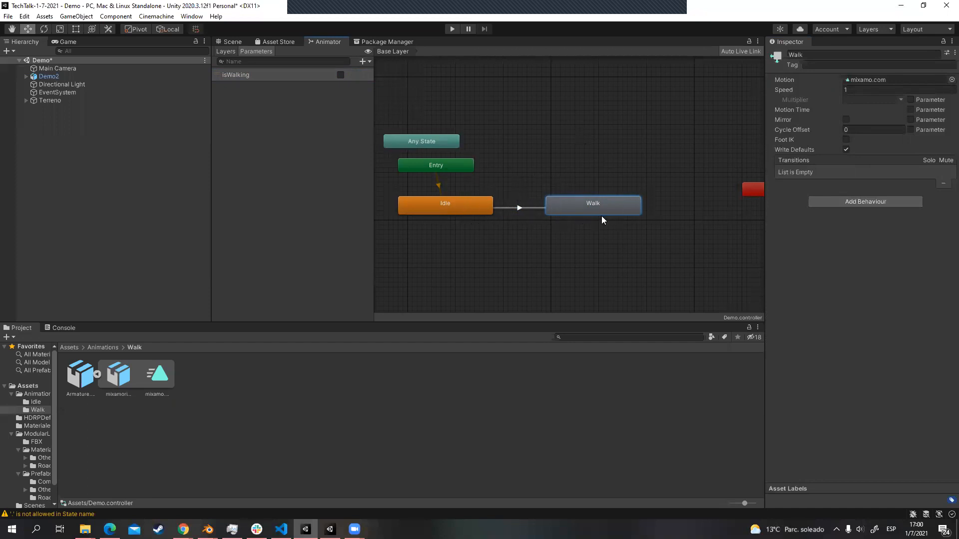
right_click(554, 203)
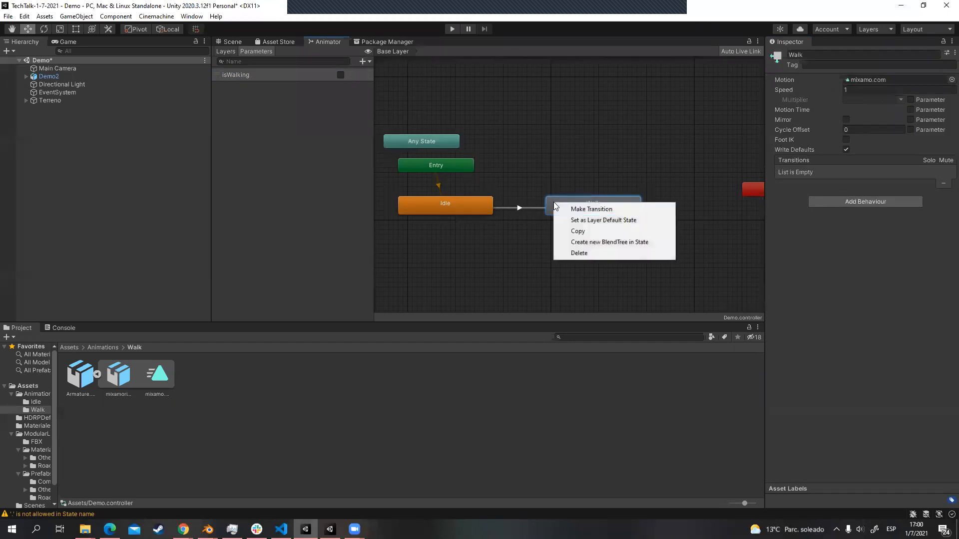
click(565, 207)
click(489, 203)
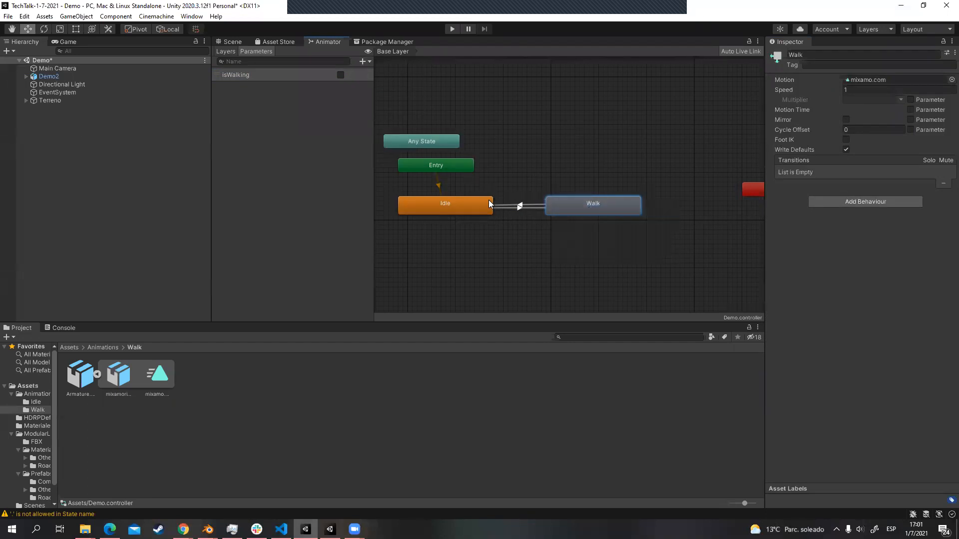
Step: Turn off Has Exit Time on the Walk -> Idle transition and add the condition isWalking set to false
click(520, 206)
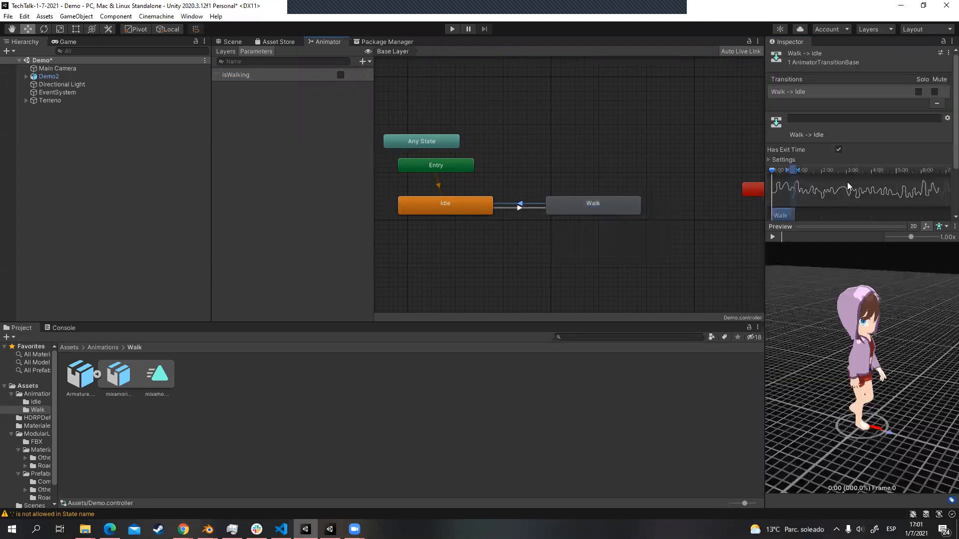
click(839, 150)
scroll(847, 148, down, 3)
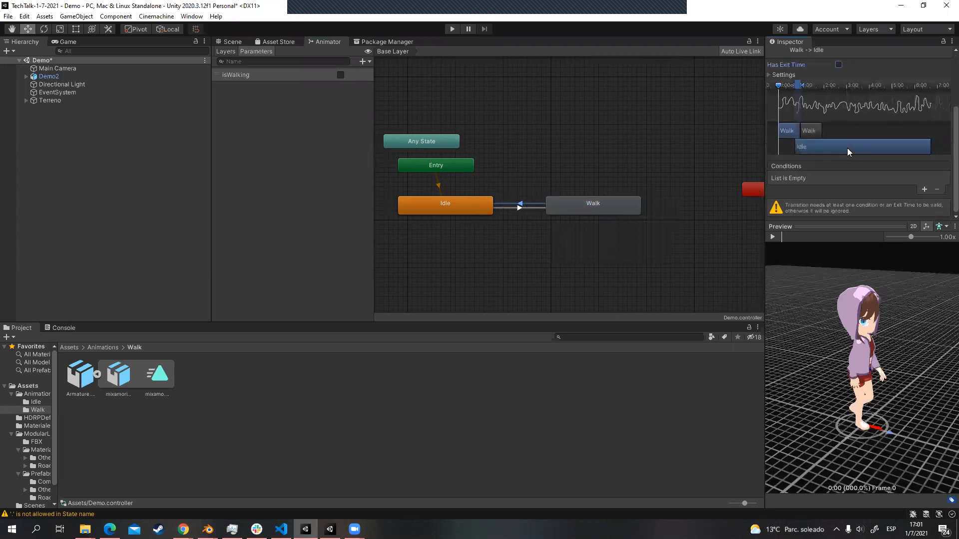
click(924, 189)
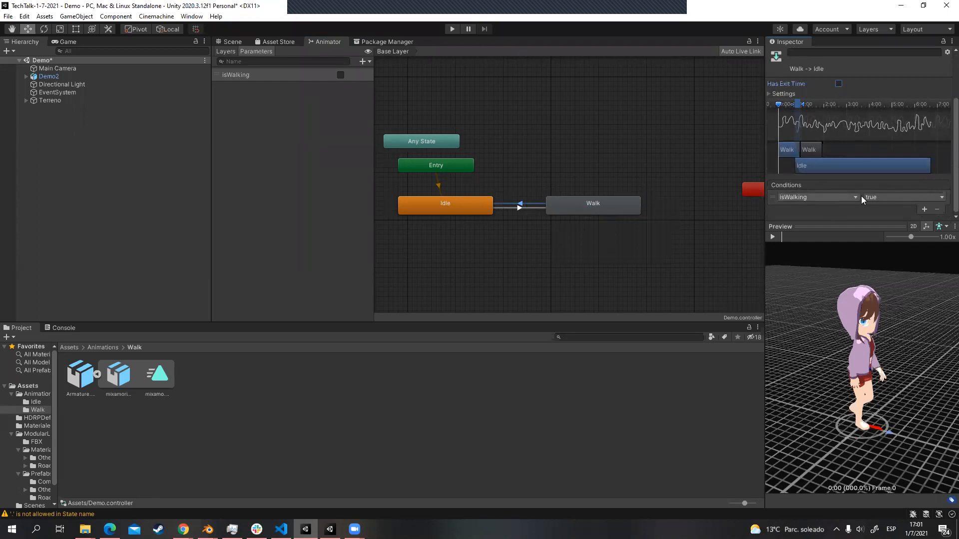
click(892, 197)
click(888, 219)
click(448, 209)
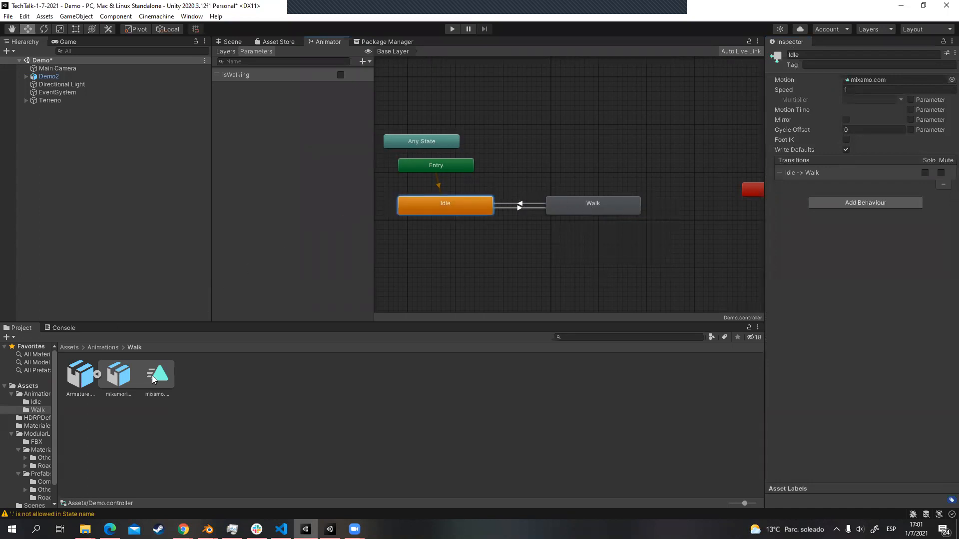
Step: Check the Loop Time option in the animation import settings of the Walk folder's Armature.002
click(79, 382)
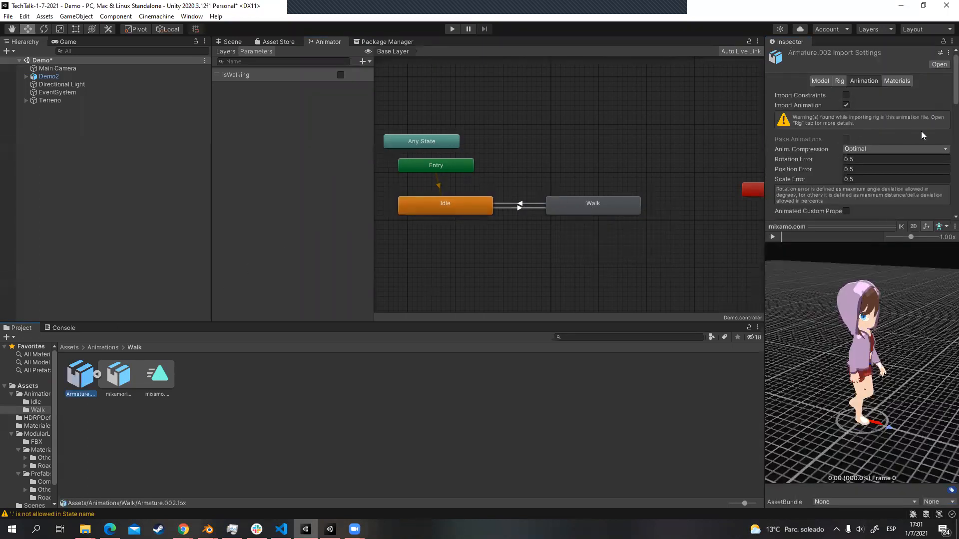
drag(850, 226, 857, 356)
scroll(858, 270, down, 8)
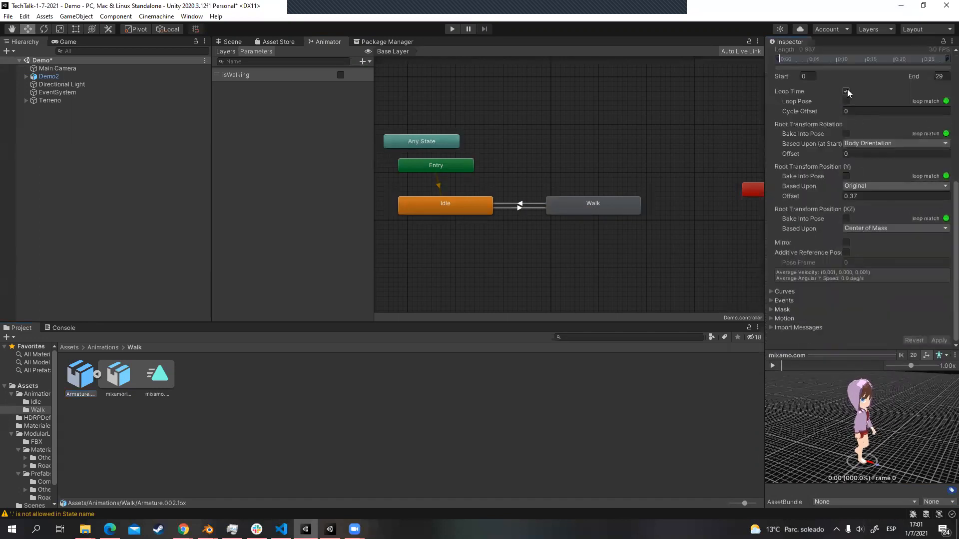
scroll(850, 196, up, 3)
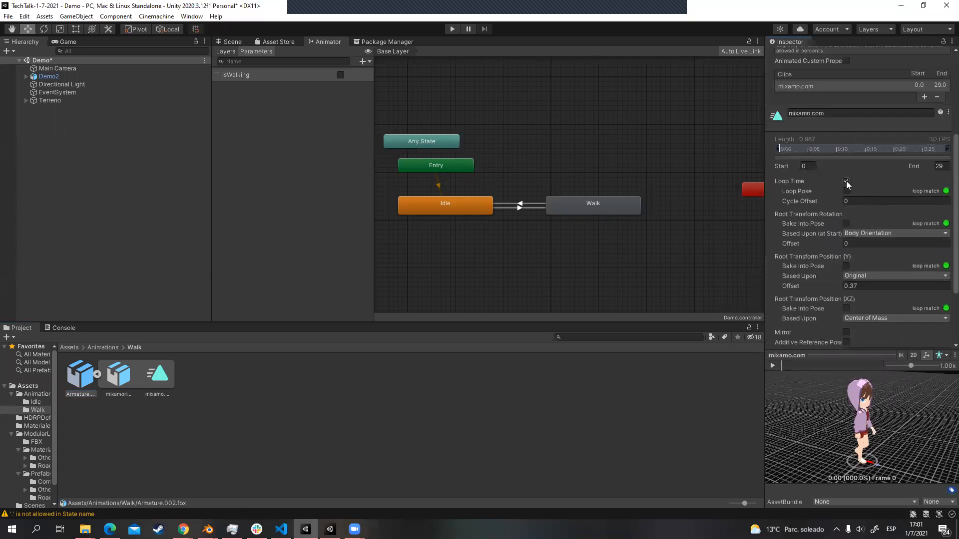
Step: Turn off Loop Time for the Walk clip and show a widened Game view beside the Scene view
click(846, 182)
click(65, 42)
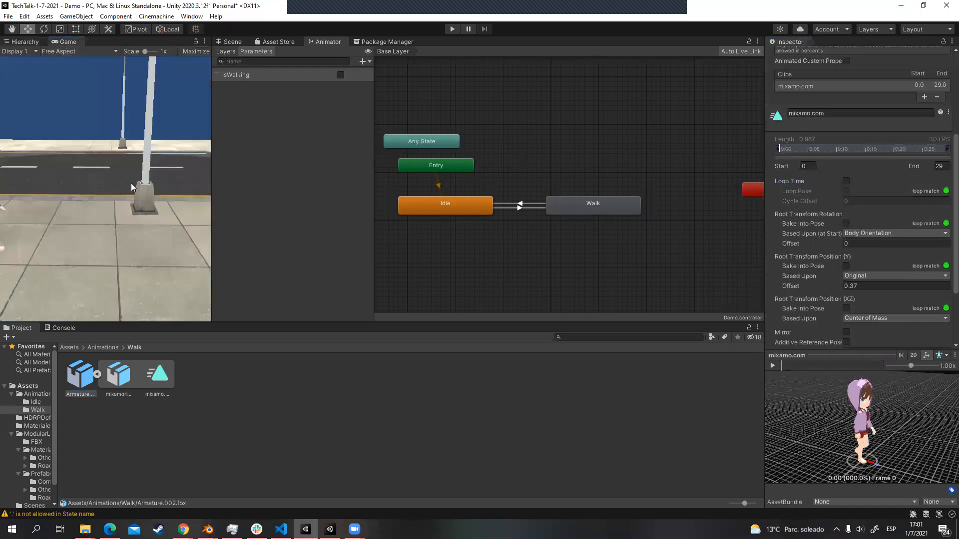
click(232, 42)
right_drag(529, 174, 484, 172)
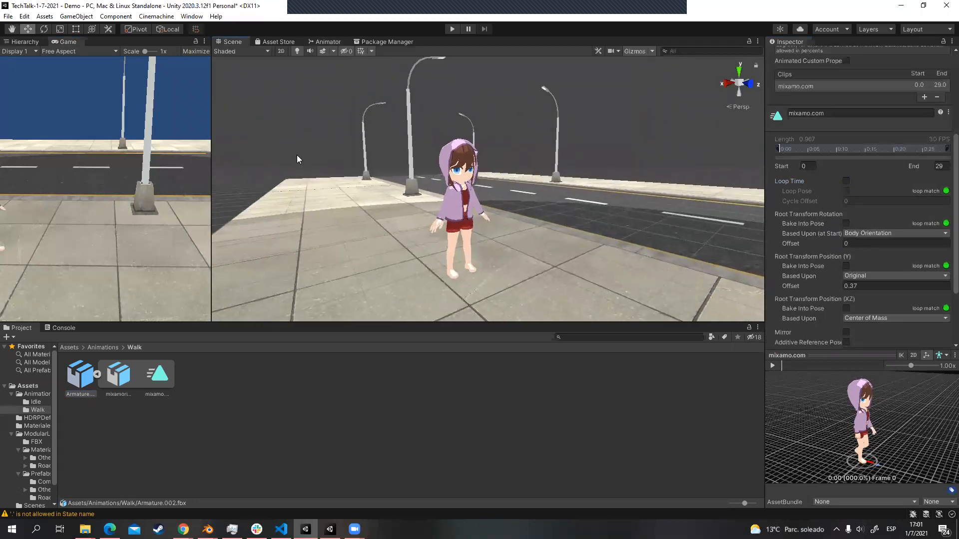
drag(212, 97, 361, 97)
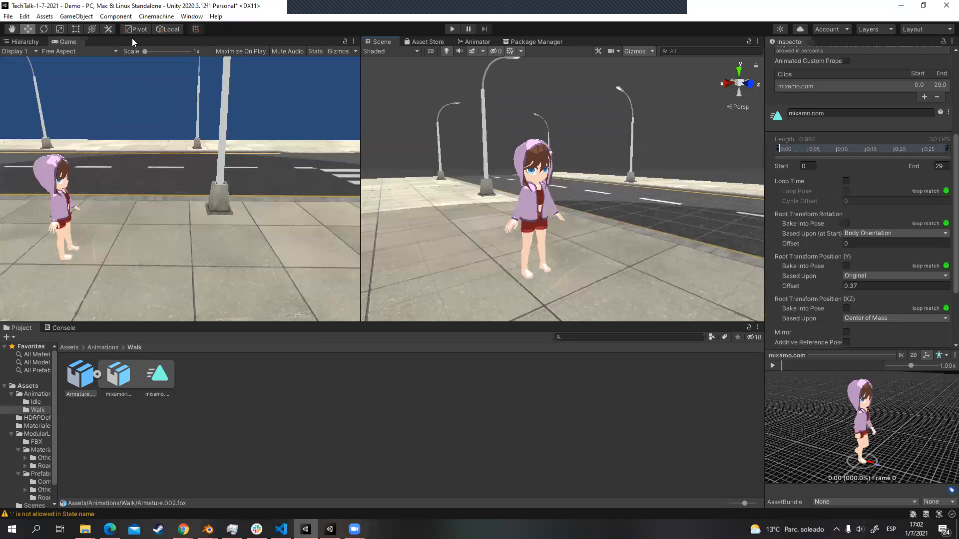
Step: Apply the pending Armature.002 import settings and align the Main Camera with the current Scene view of the character
click(106, 18)
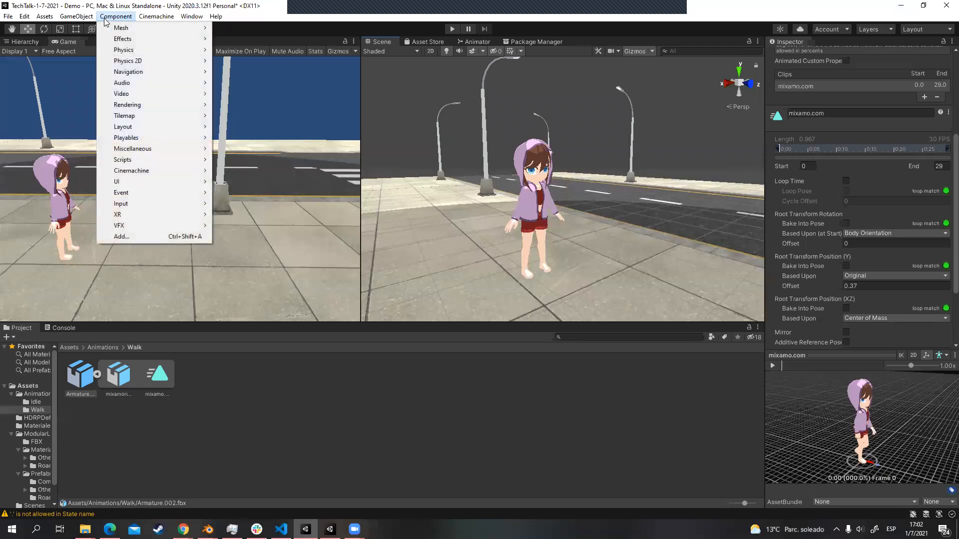
mouse_move(86, 20)
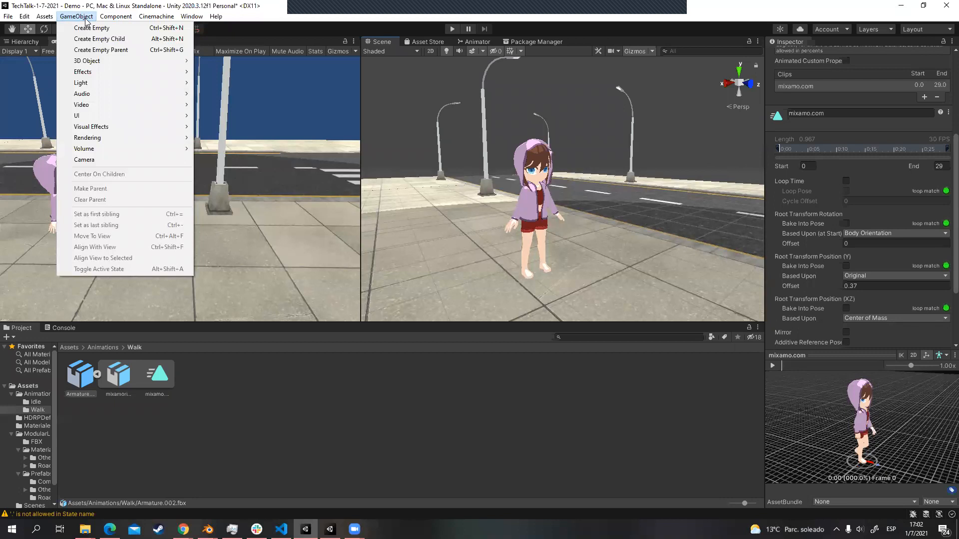
click(27, 41)
click(64, 70)
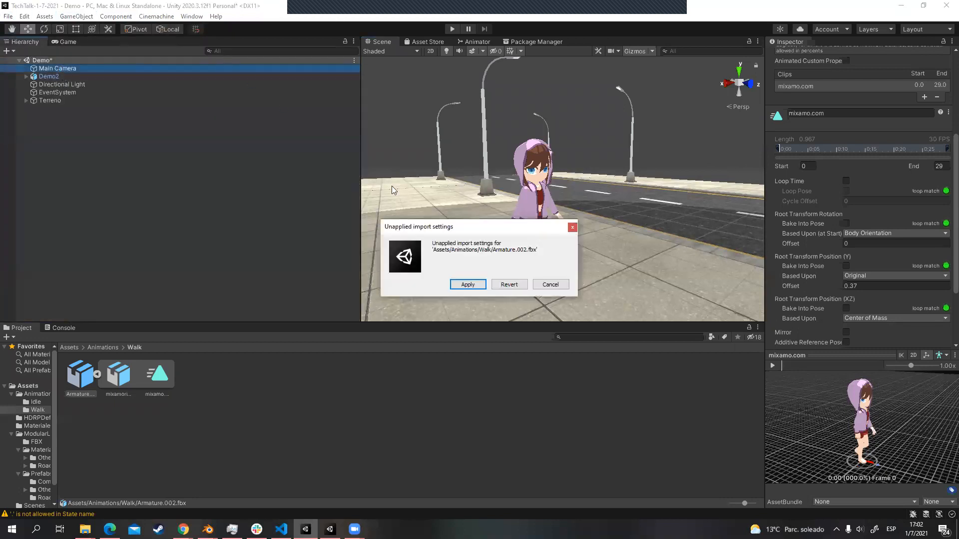
click(467, 286)
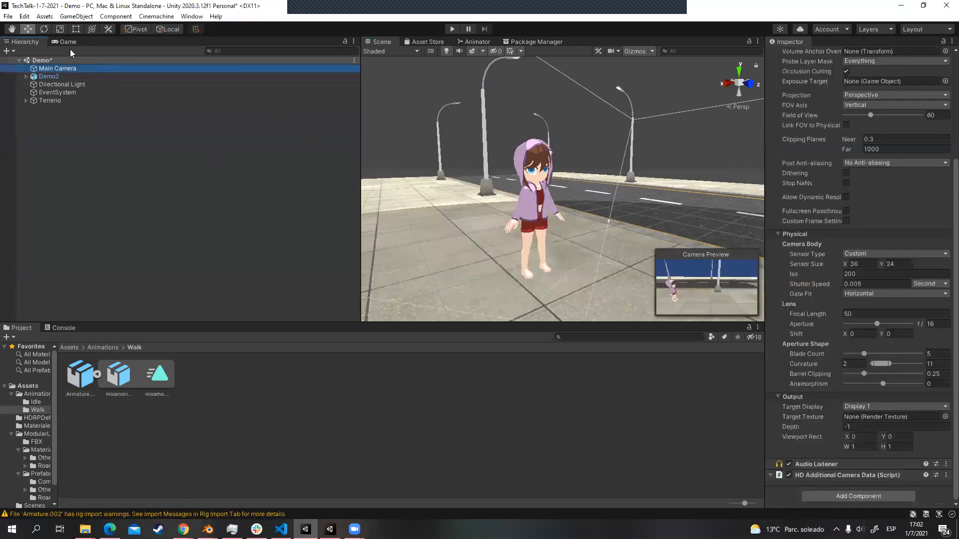
click(76, 17)
click(33, 70)
click(75, 17)
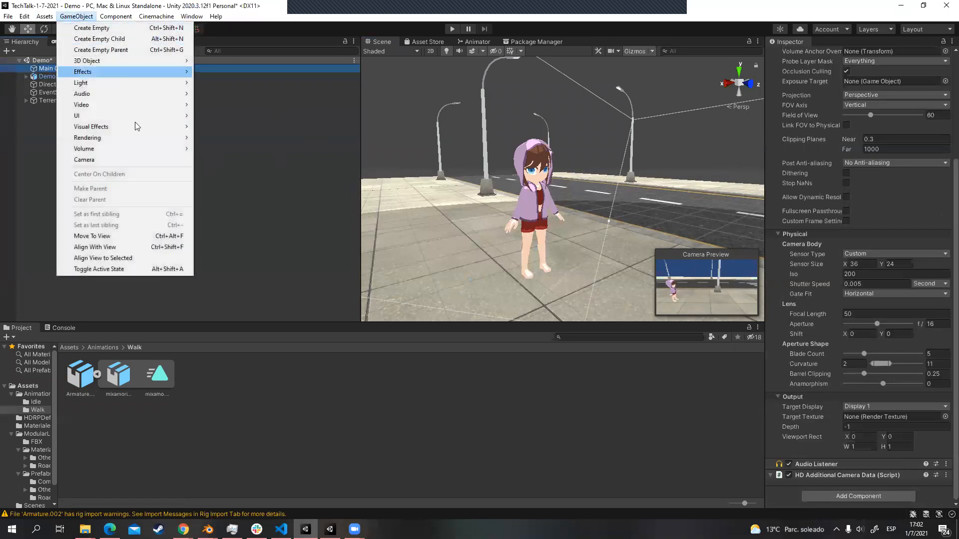
click(144, 249)
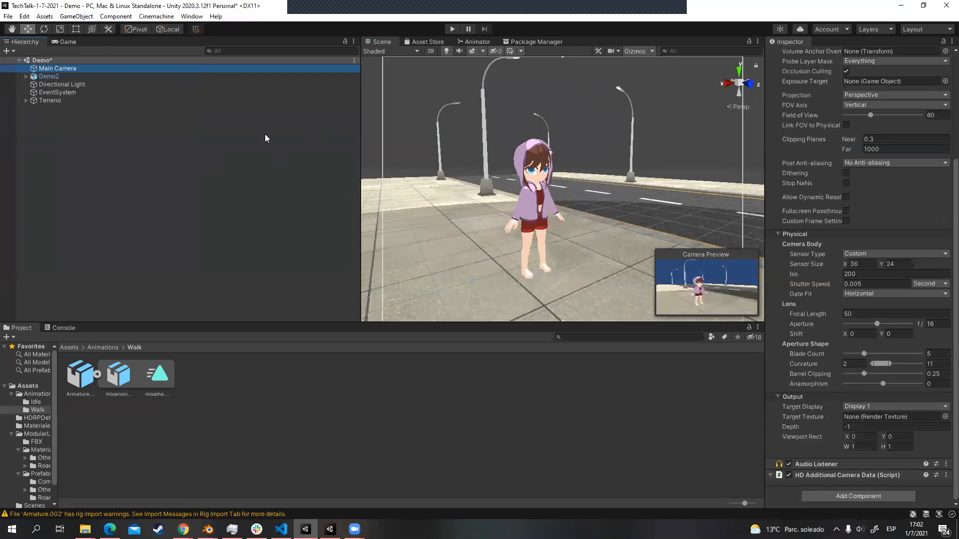
click(68, 42)
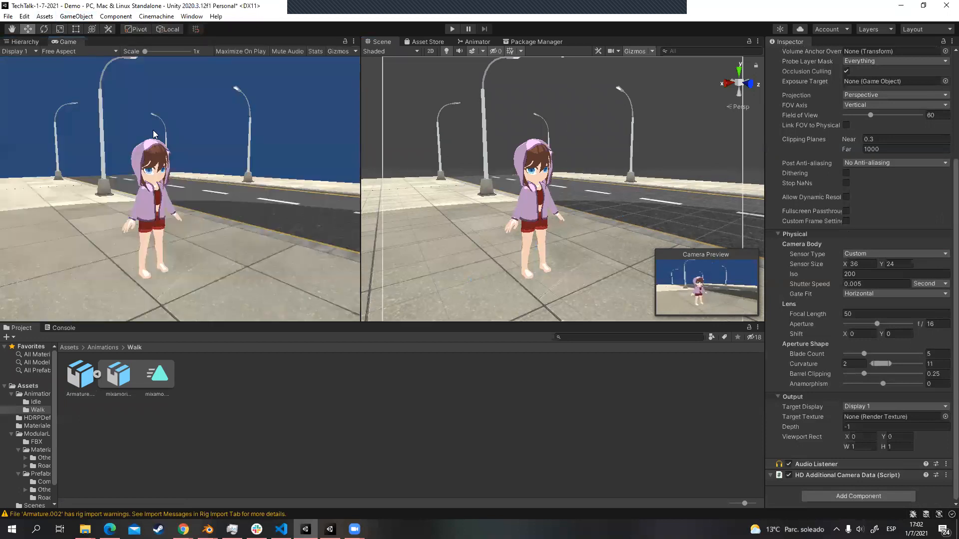
right_drag(635, 165, 464, 143)
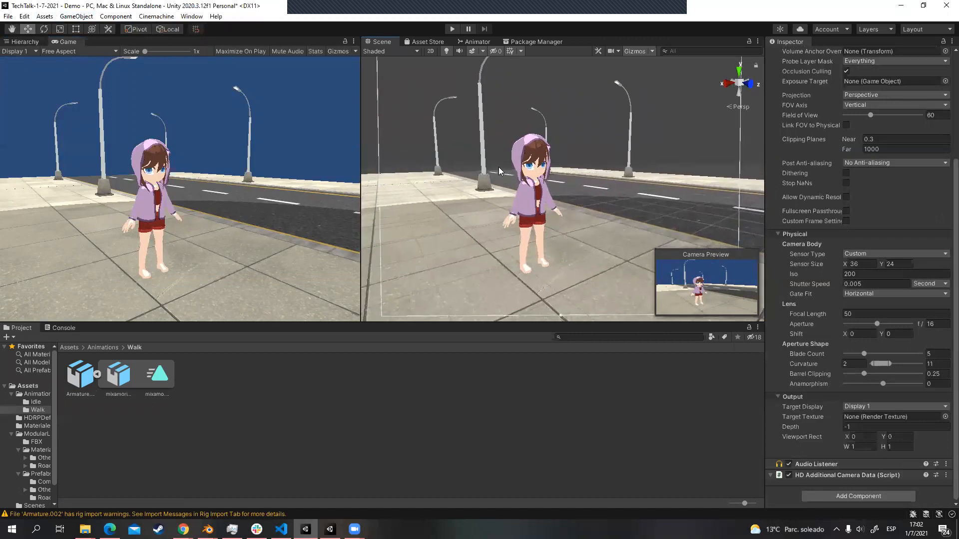
Step: Run the scene in Play mode twice to check the character's animation, stopping it after each run
click(452, 29)
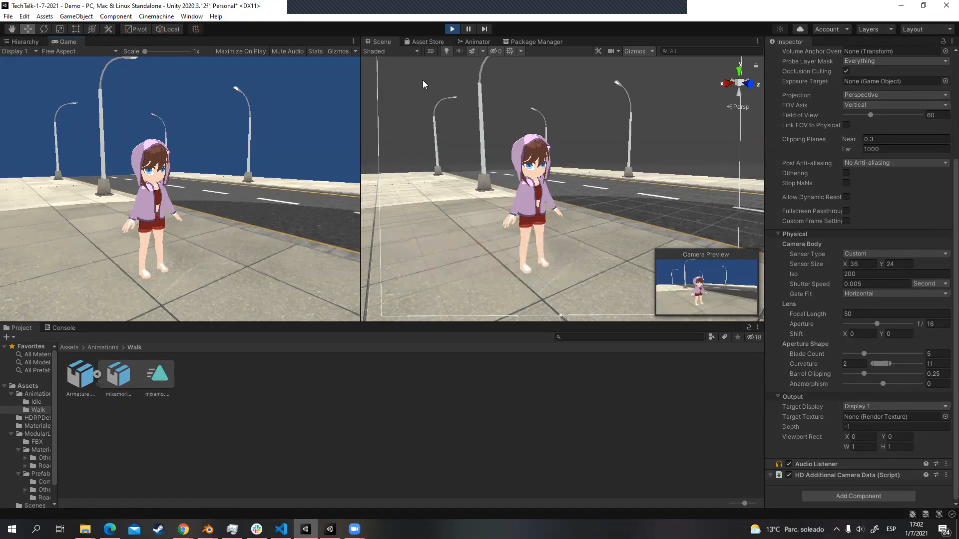
click(475, 42)
click(384, 43)
click(452, 30)
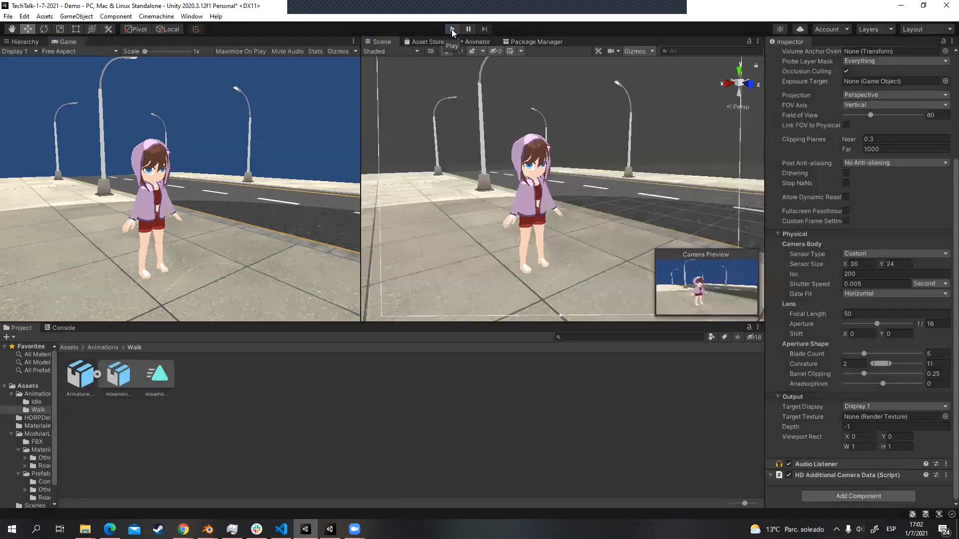
click(453, 30)
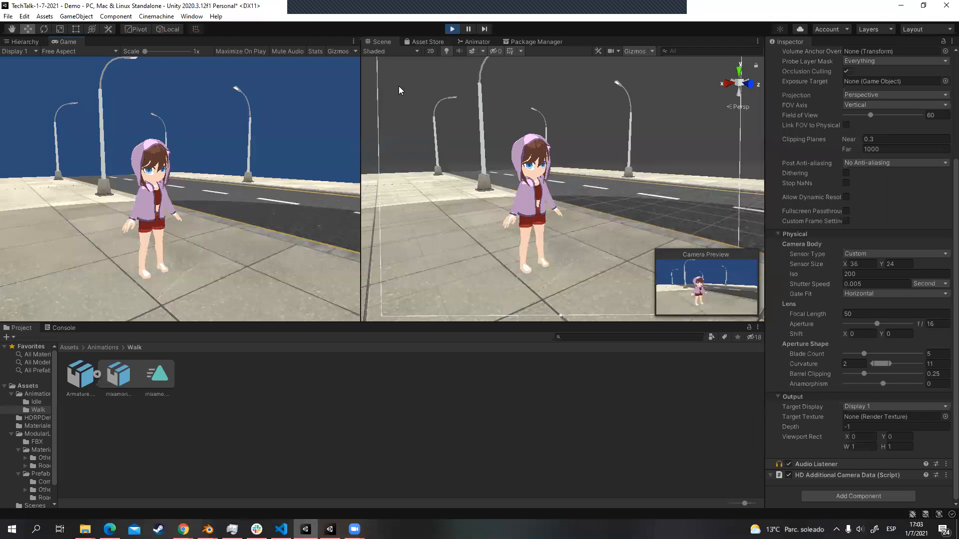
click(452, 30)
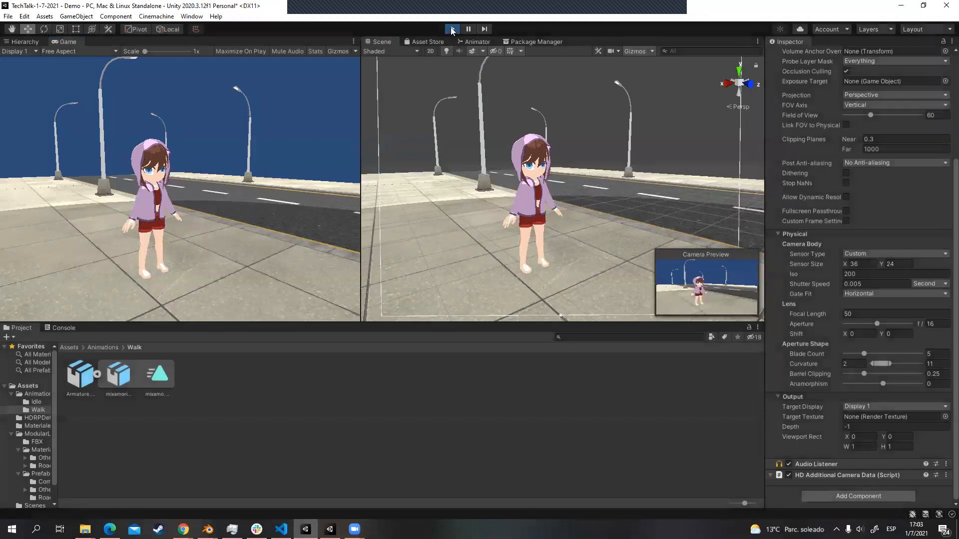
Step: Turn Loop Time on for the Walk folder's Armature.002, preview its animation, and apply the import settings
click(428, 42)
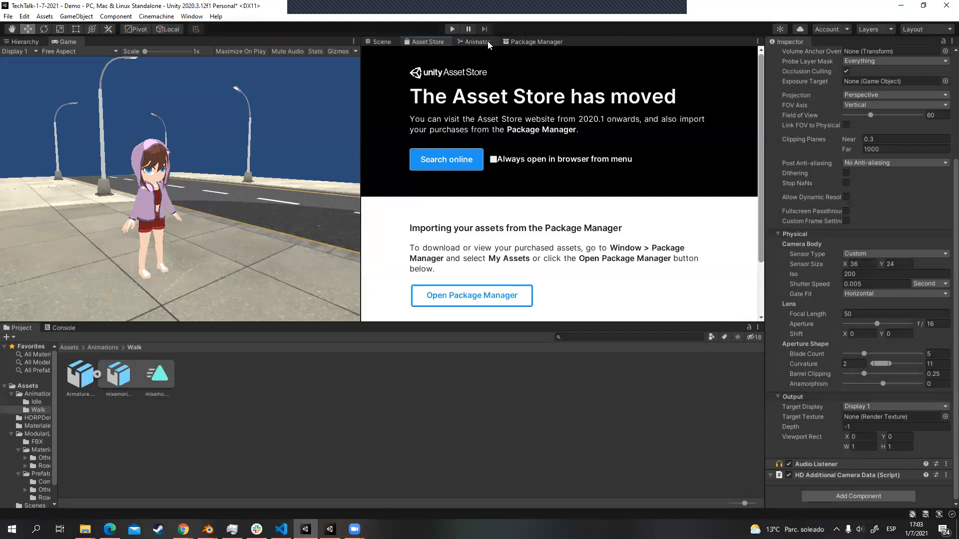
click(477, 41)
click(578, 206)
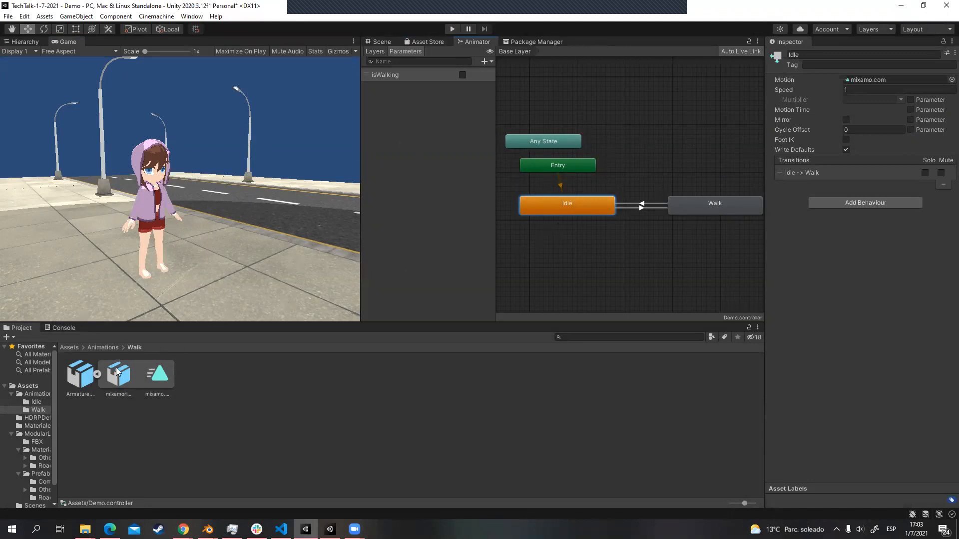
click(154, 377)
click(80, 374)
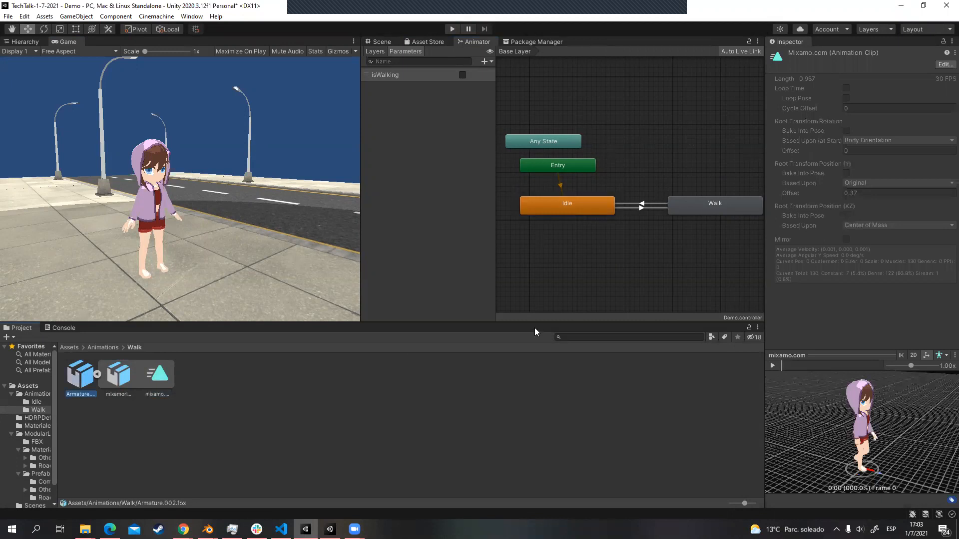
scroll(847, 269, down, 3)
scroll(847, 269, down, 3)
click(845, 151)
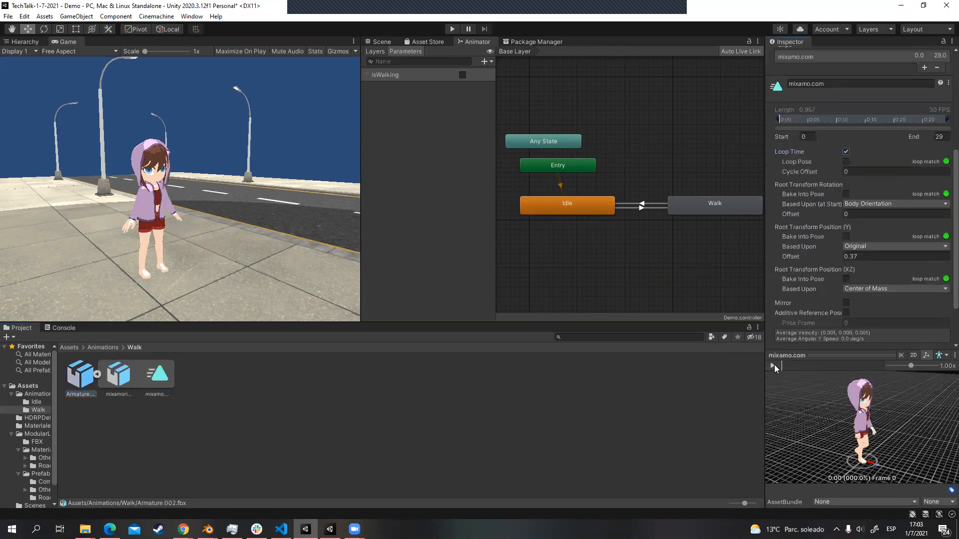
click(773, 366)
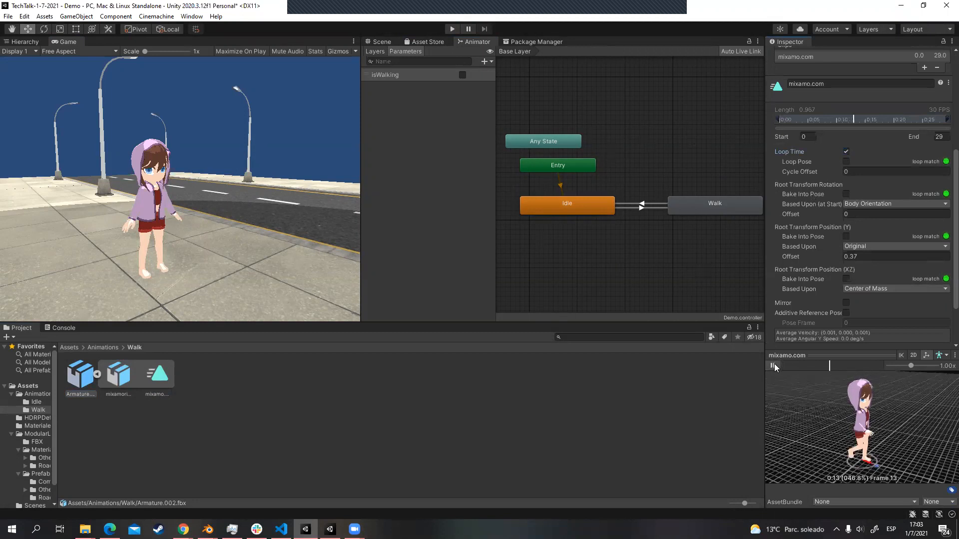
click(102, 348)
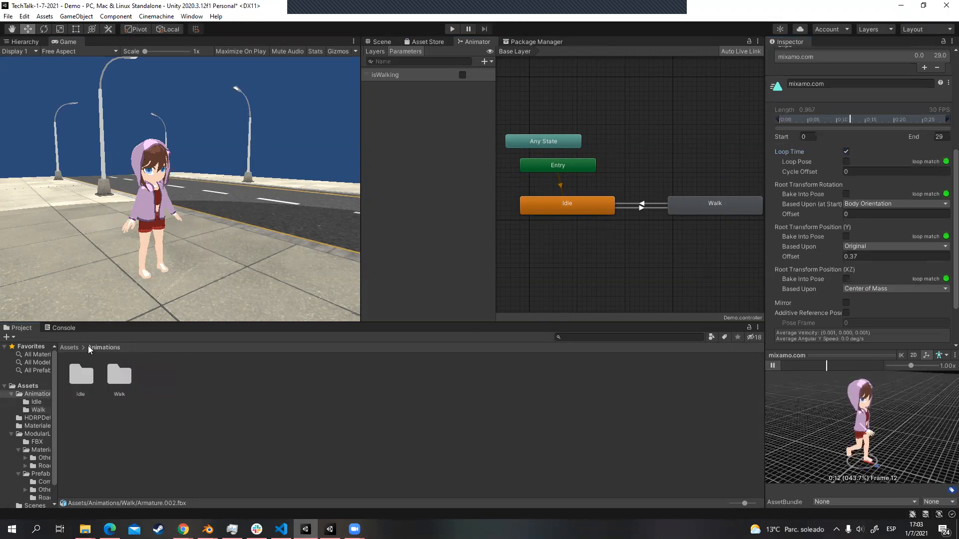
click(88, 375)
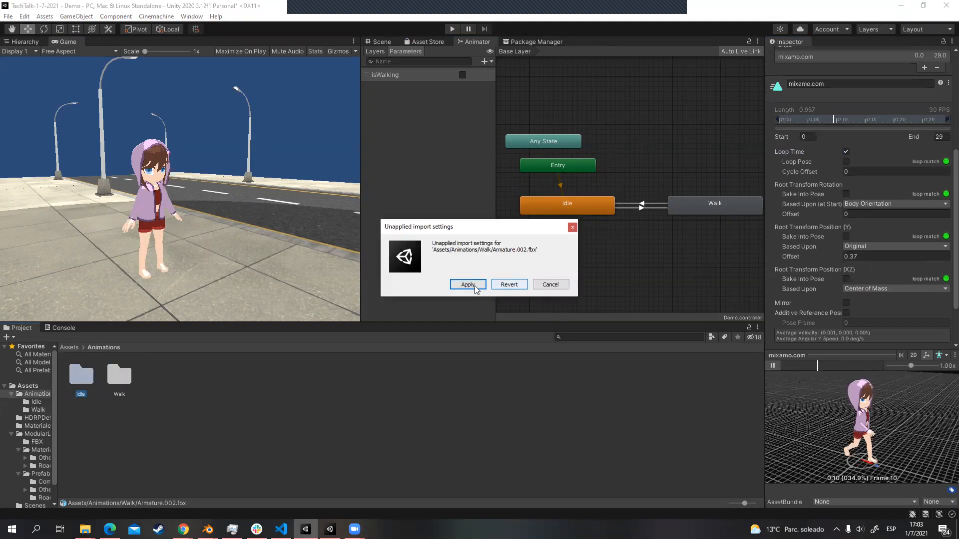
click(467, 284)
Step: Examine the loop settings of the Idle folder's Armature.002 and preview its animation
double_click(81, 375)
click(81, 376)
scroll(854, 285, down, 5)
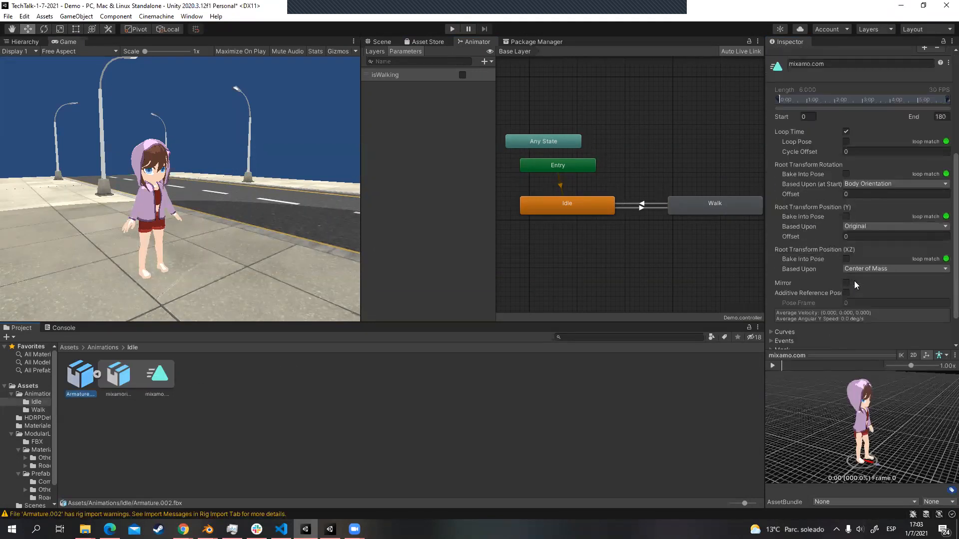
click(773, 366)
click(774, 366)
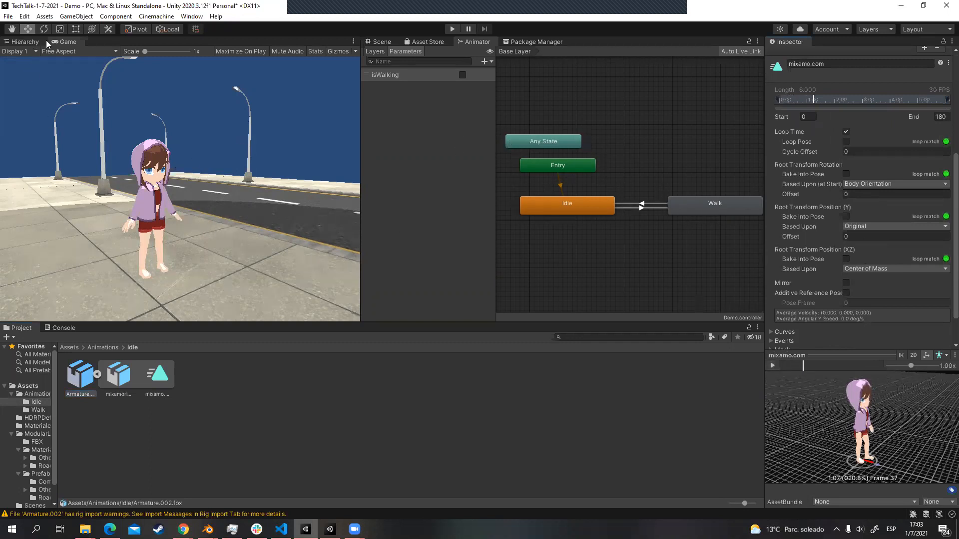
Step: Run the scene with the Animator graph open and inspect the Idle state's settings
click(451, 29)
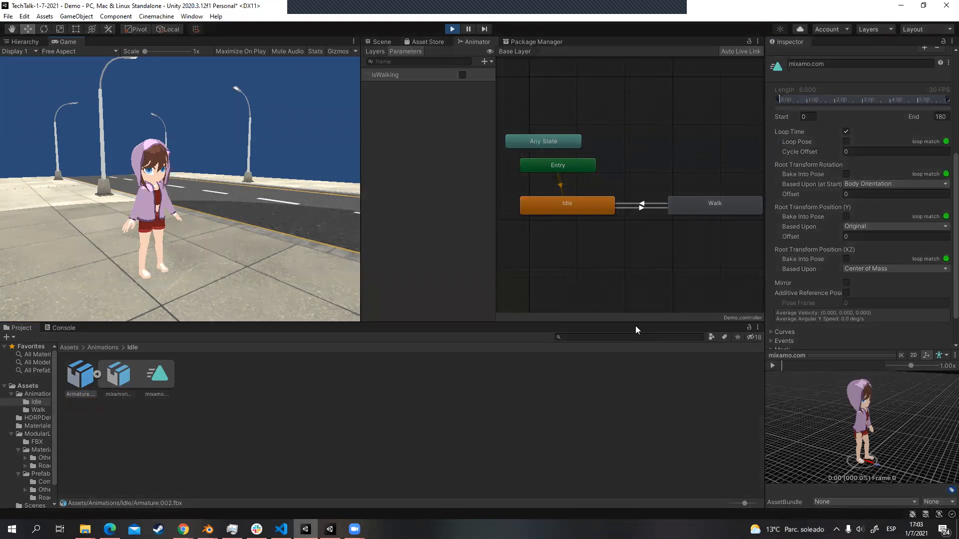
click(578, 207)
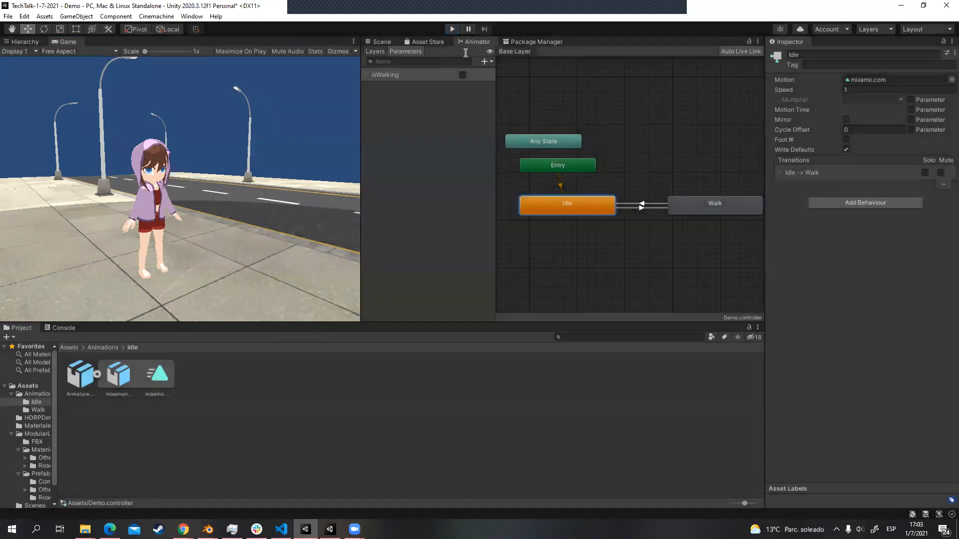
click(586, 260)
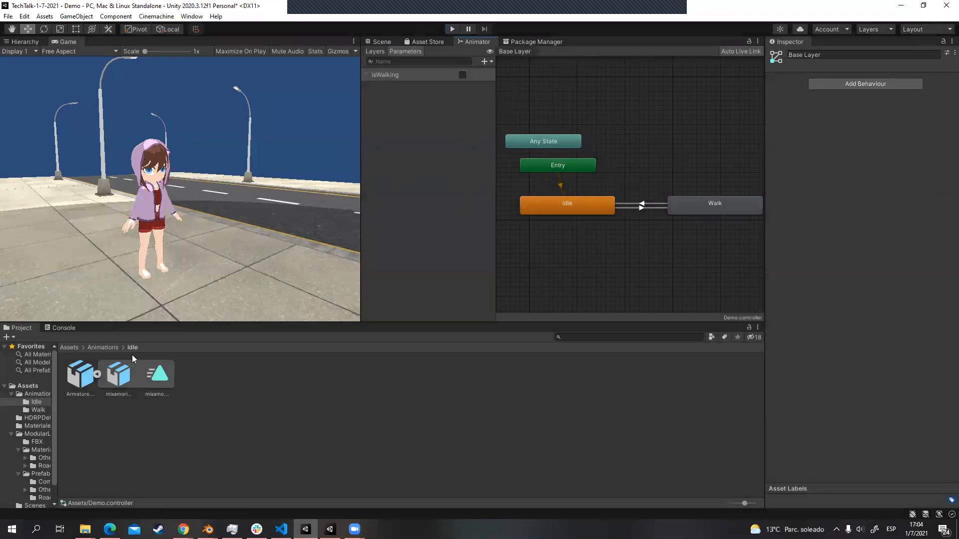
Step: Assign the Demo animator controller to the Animator component of the Demo2 character
click(68, 349)
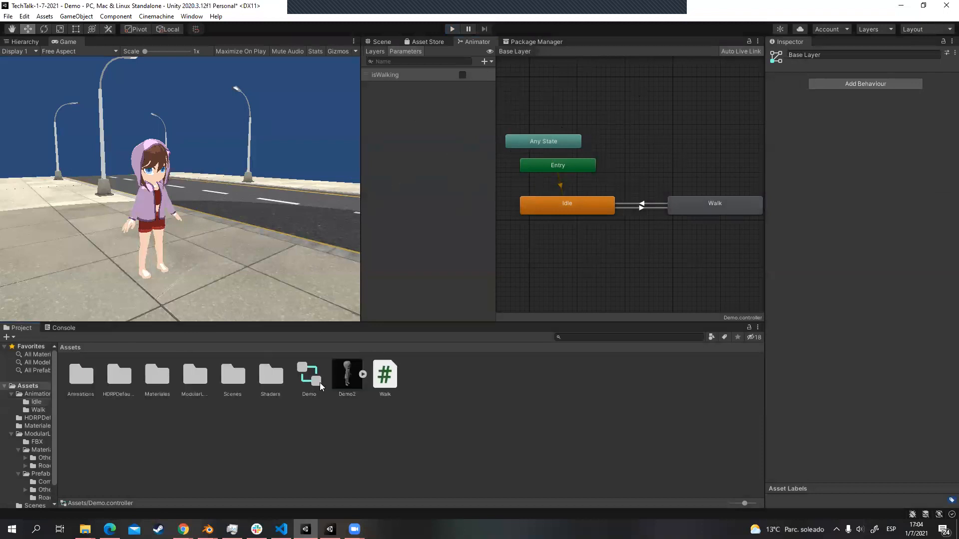
click(21, 42)
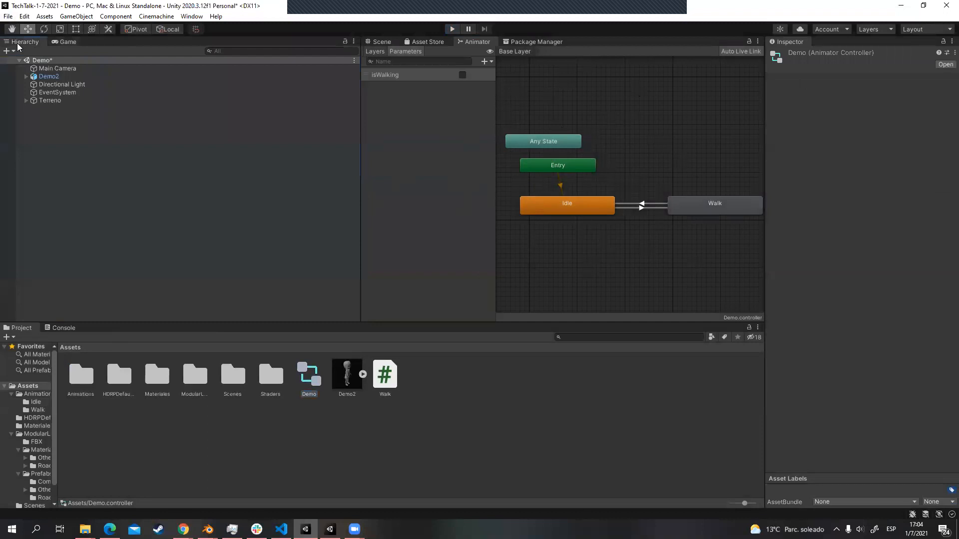
click(49, 77)
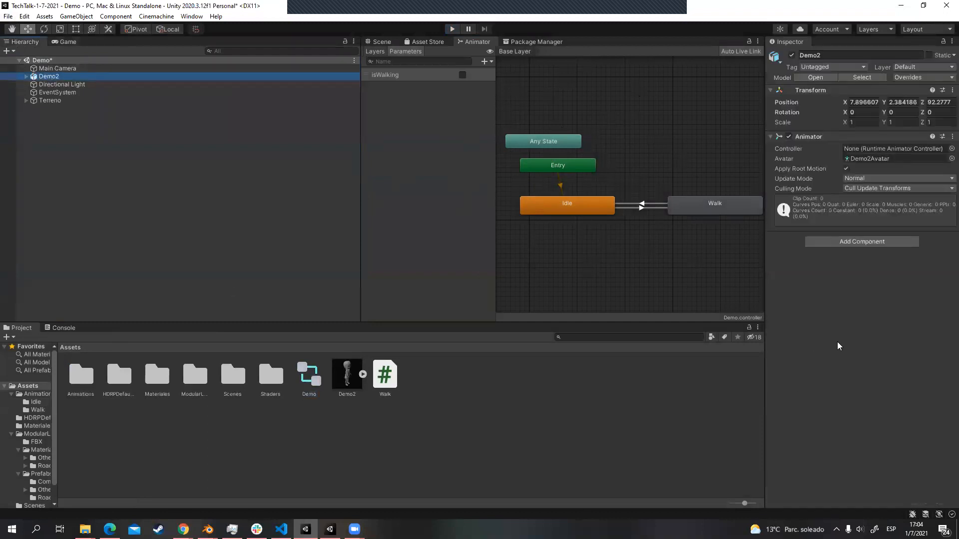
click(952, 149)
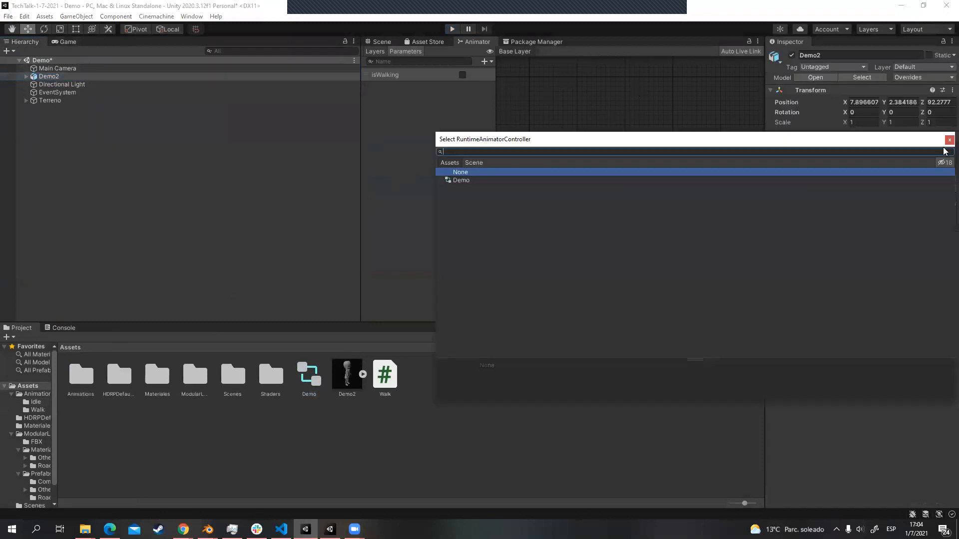
double_click(460, 180)
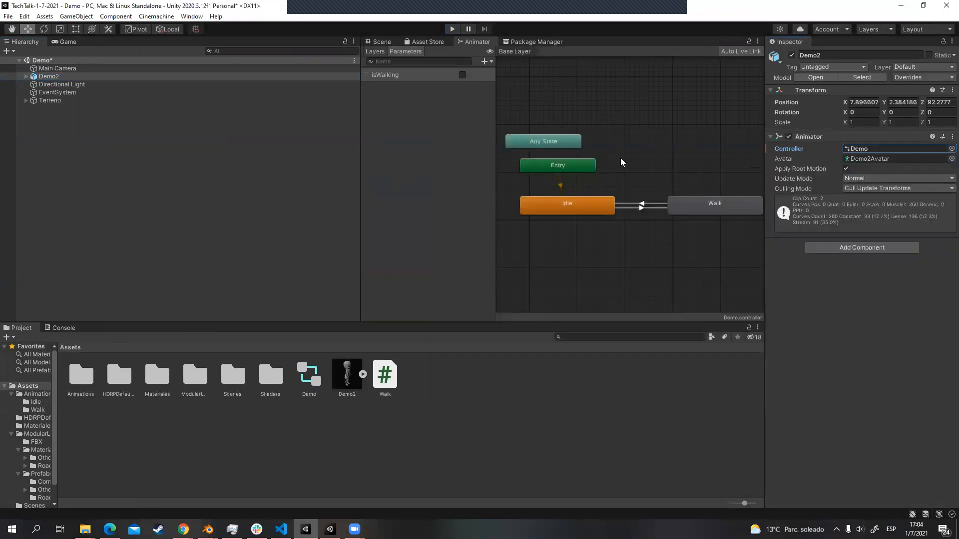
Step: Run the scene with the Demo2 character in view and watch its active state in the Animator graph
click(394, 44)
click(73, 44)
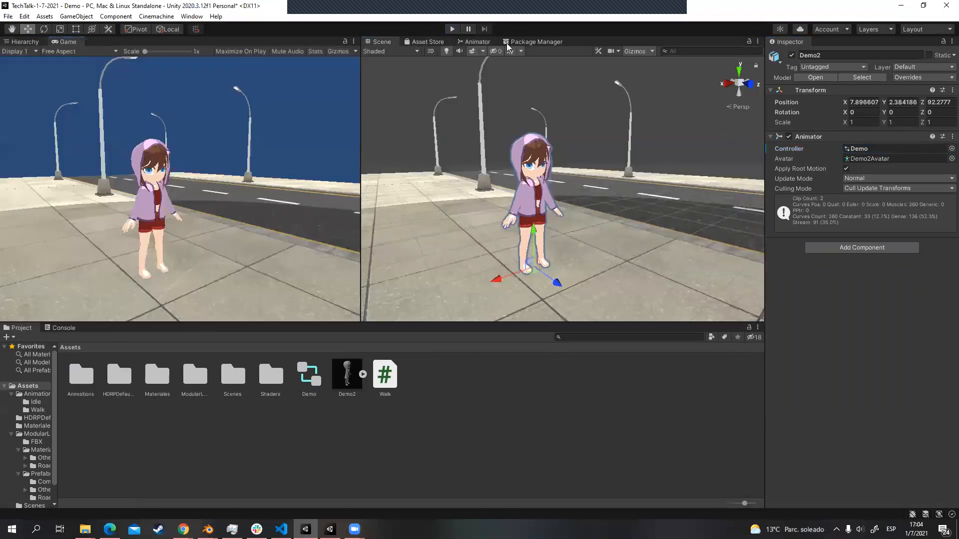
click(451, 28)
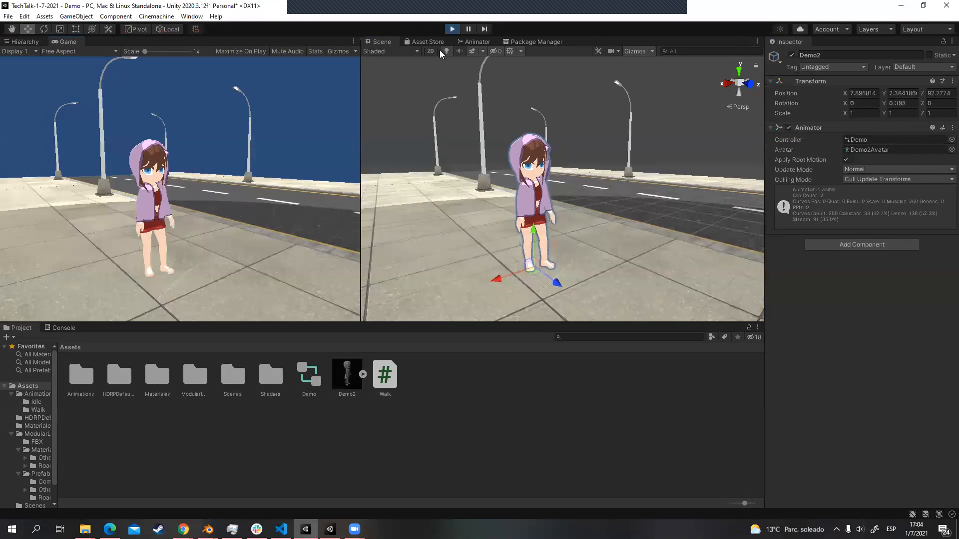
click(484, 41)
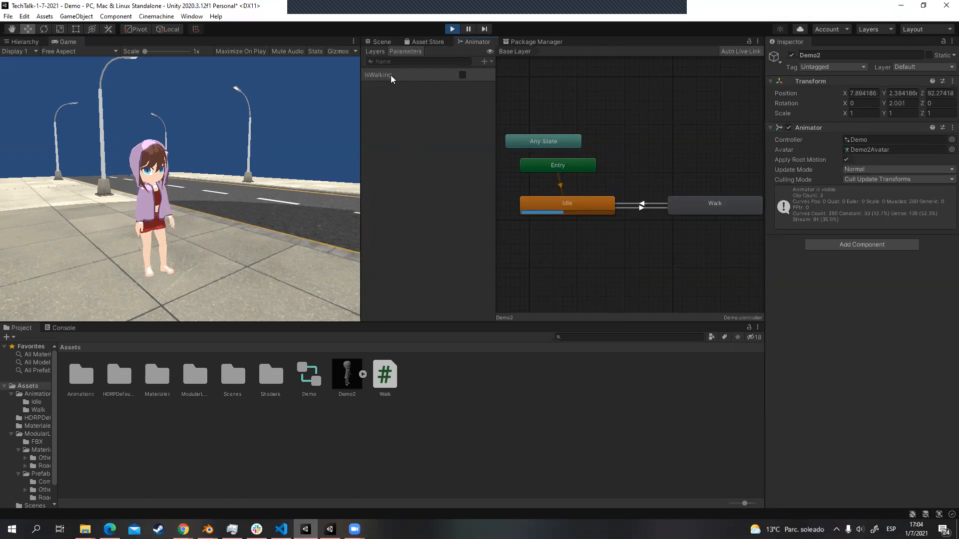
Step: Test the Idle and Walk transitions by turning isWalking on and off, and stop play mode
click(462, 75)
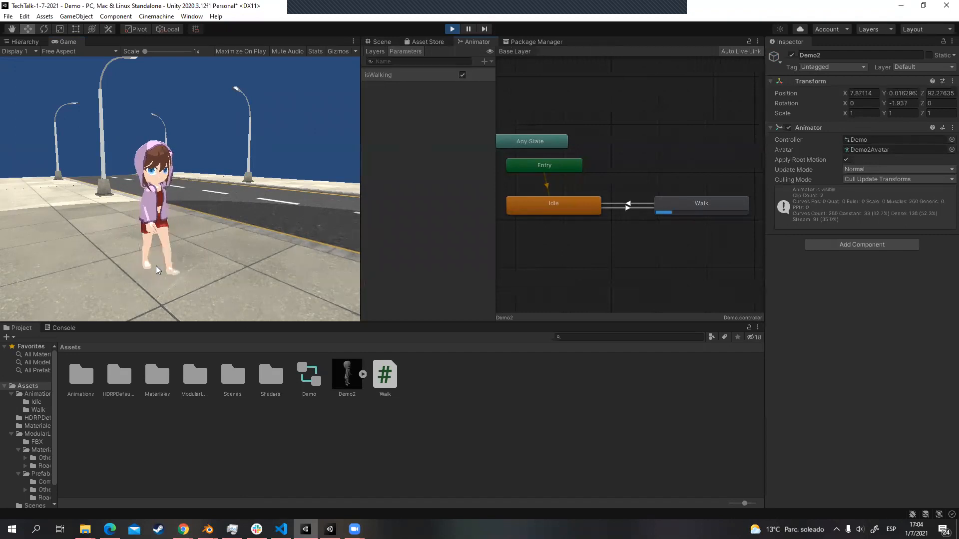
click(462, 75)
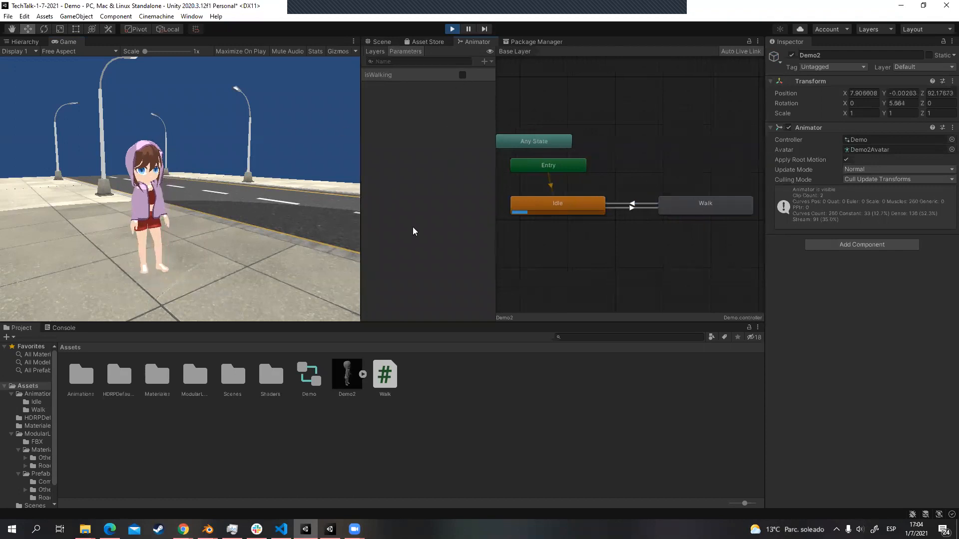
click(451, 29)
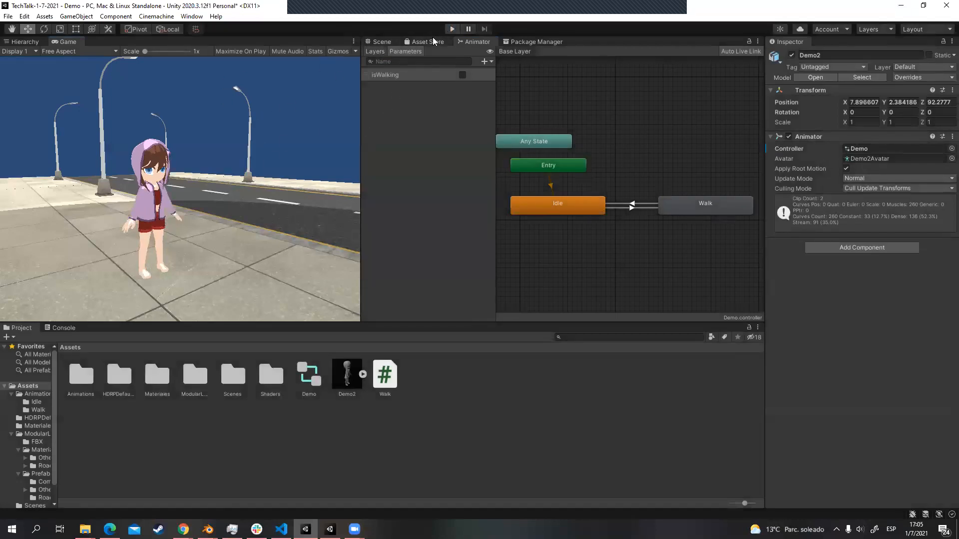
Step: Align the Main Camera with a Scene view that shows the character from the side
click(387, 45)
right_drag(547, 190, 679, 179)
key(s)
key(a)
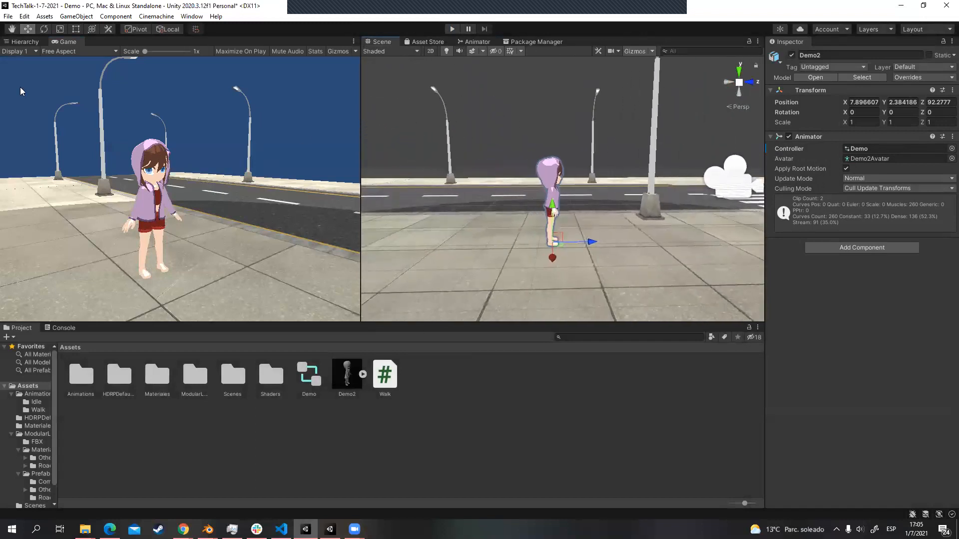
click(39, 43)
click(57, 68)
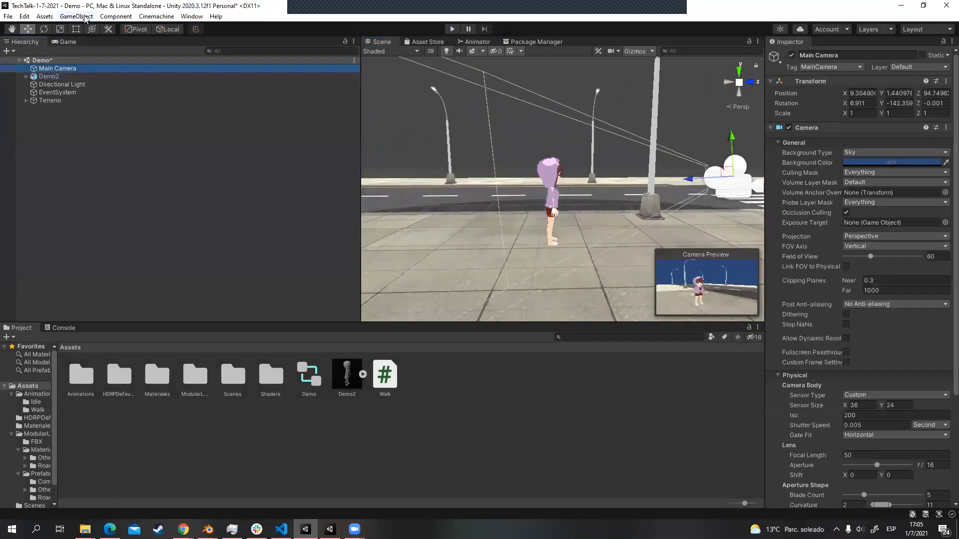
click(115, 19)
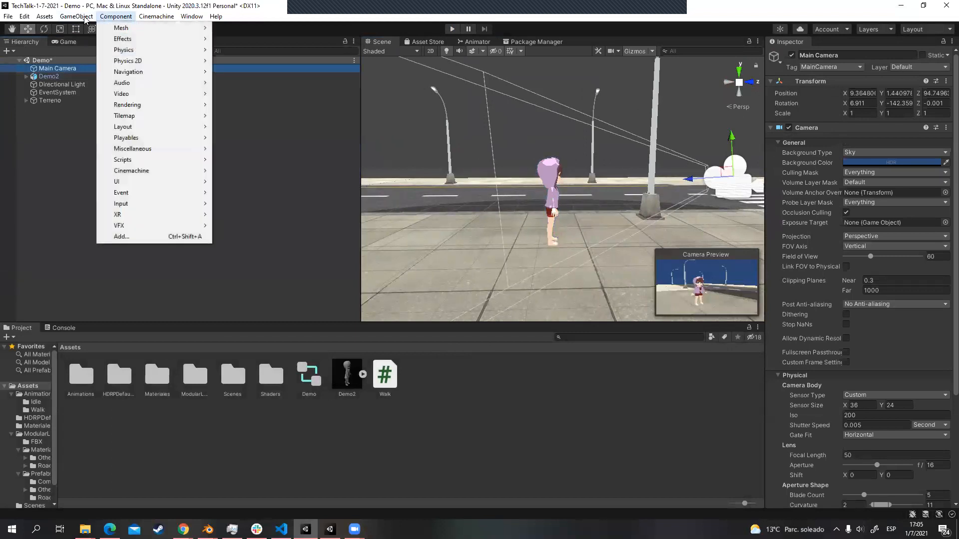
mouse_move(82, 19)
click(120, 249)
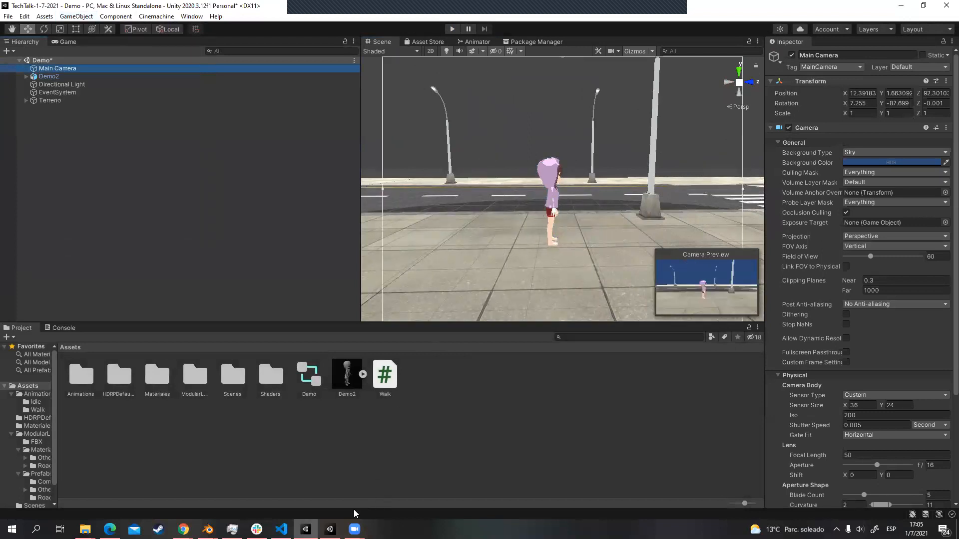
Step: Switch to the Google Slides presentation in Chrome, review the Checklist slide, and return to Unity
click(183, 529)
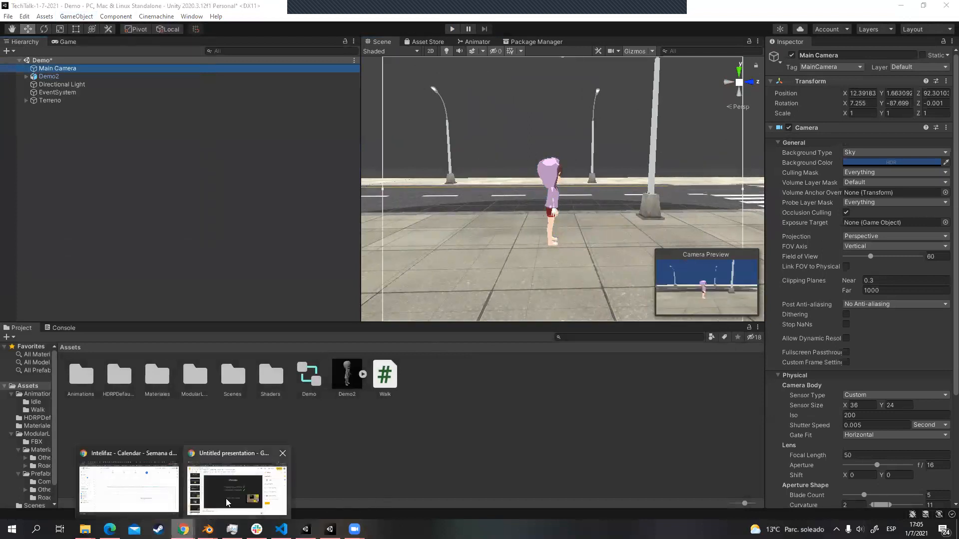
click(227, 498)
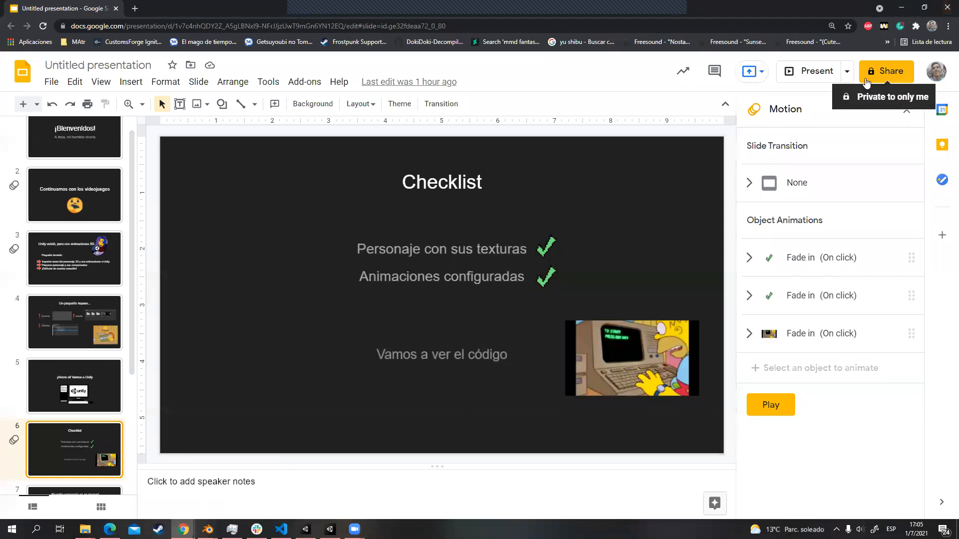
scroll(132, 338, down, 1)
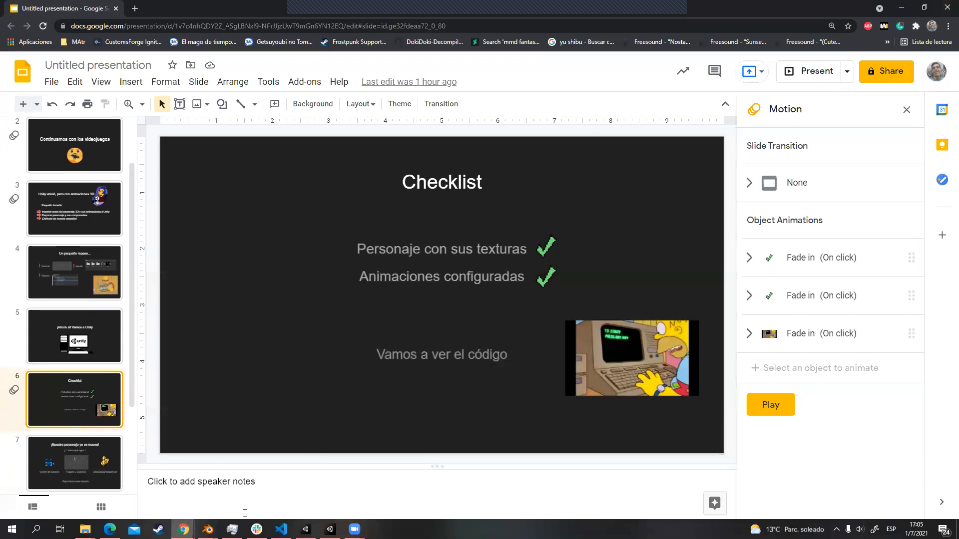
click(306, 530)
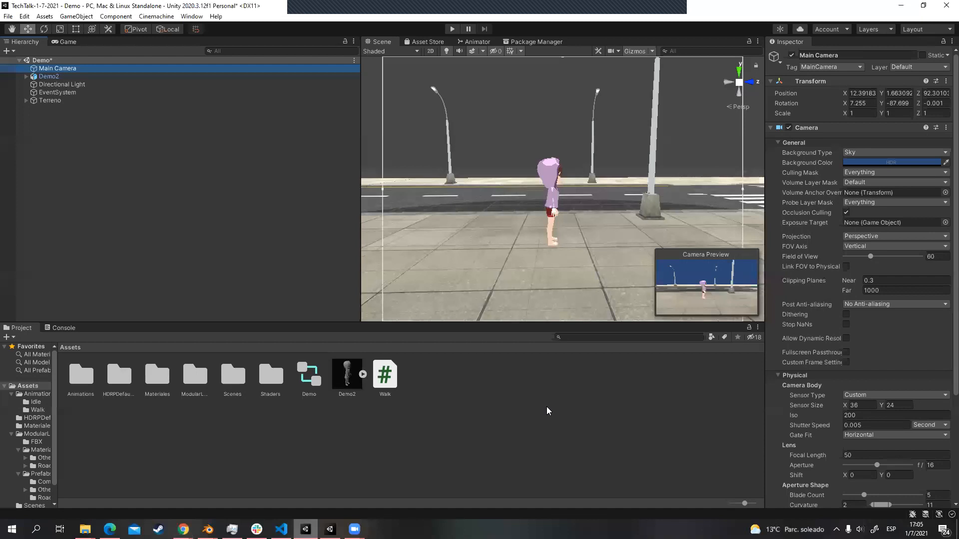
Step: Add a Rigidbody component to the Demo2 character and freeze its position on the Y axis
click(389, 374)
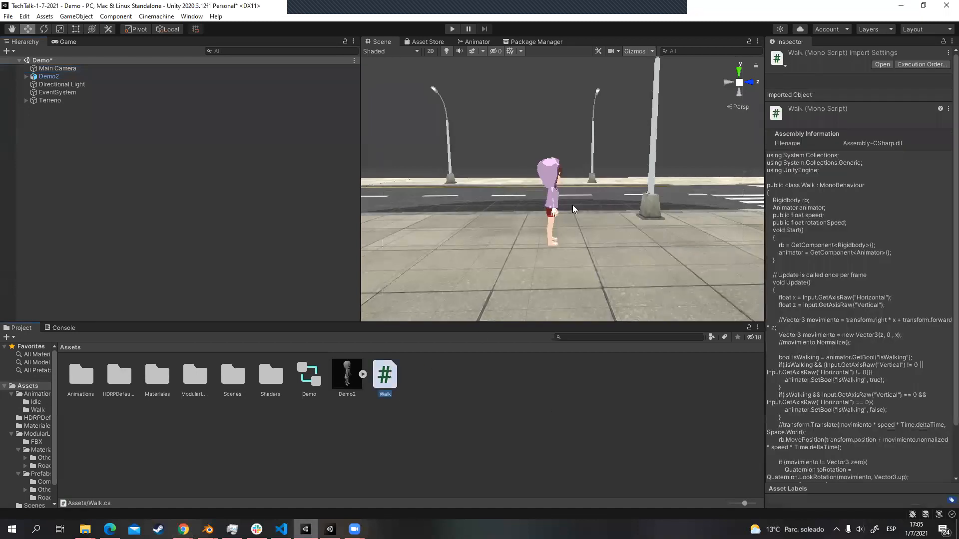
click(556, 201)
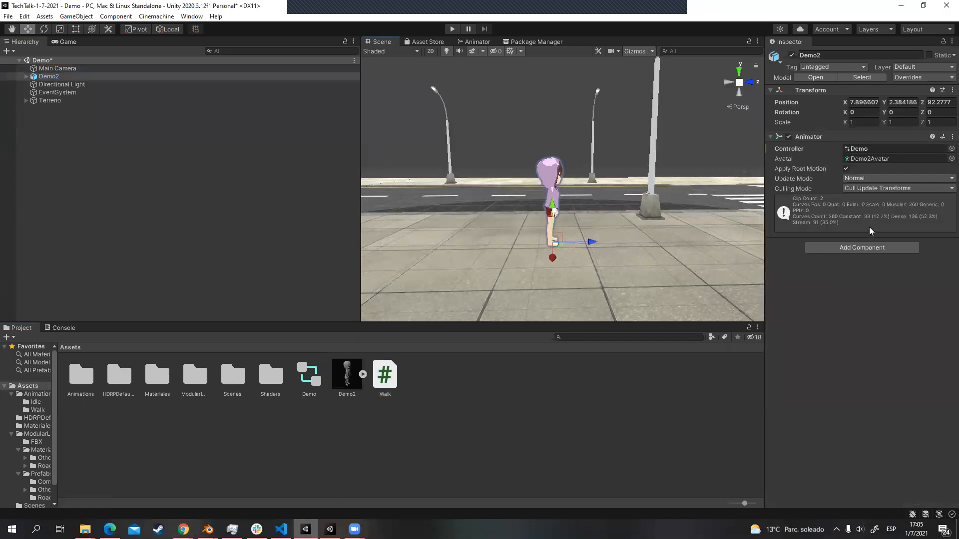
click(847, 247)
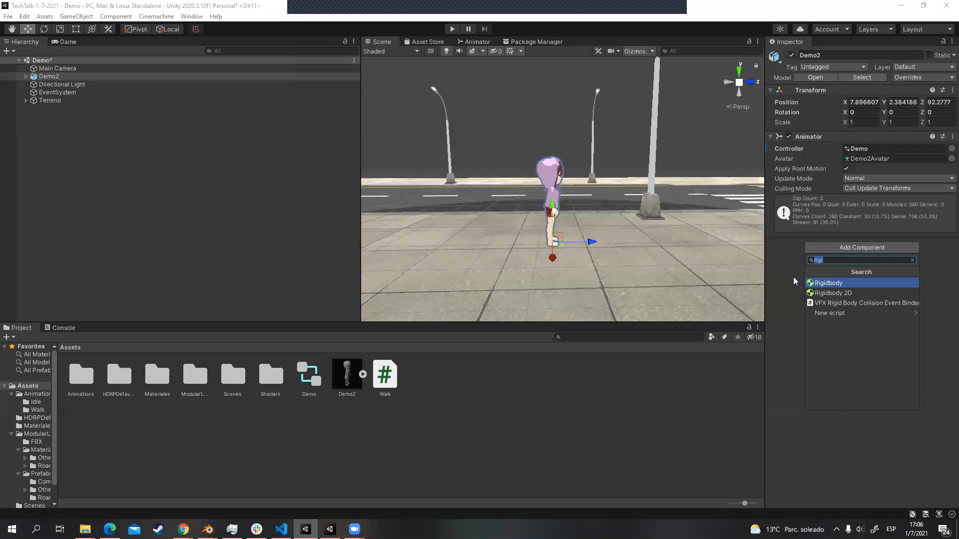
click(841, 283)
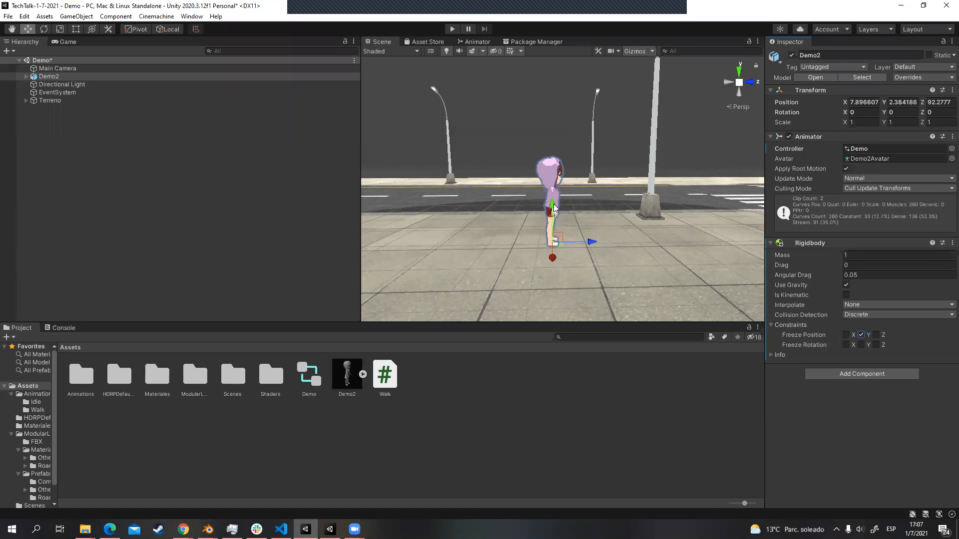
Step: Lower the Demo2 character to ground level by setting its Y position to 0
mouse_move(553, 202)
mouse_down()
mouse_move(554, 142)
mouse_move(553, 209)
mouse_up()
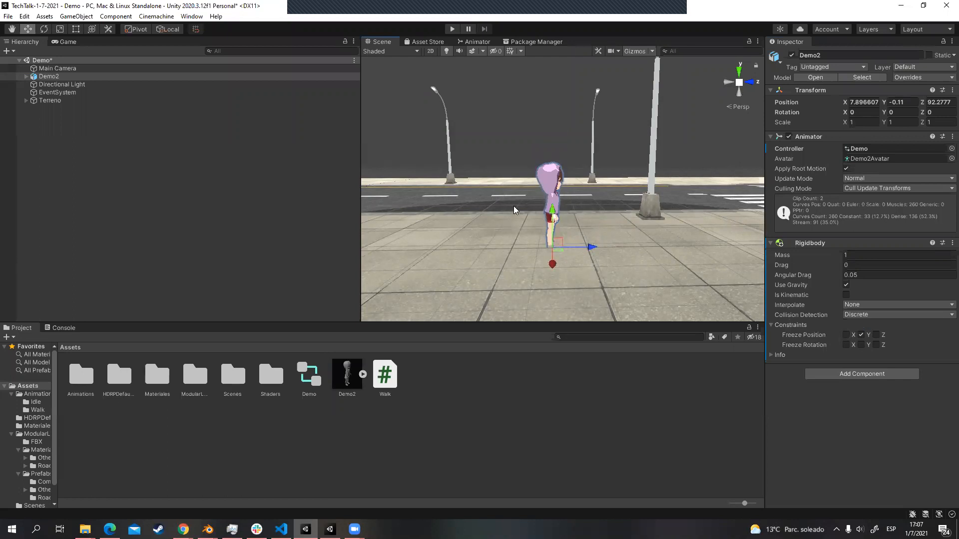
click(901, 102)
text(0)
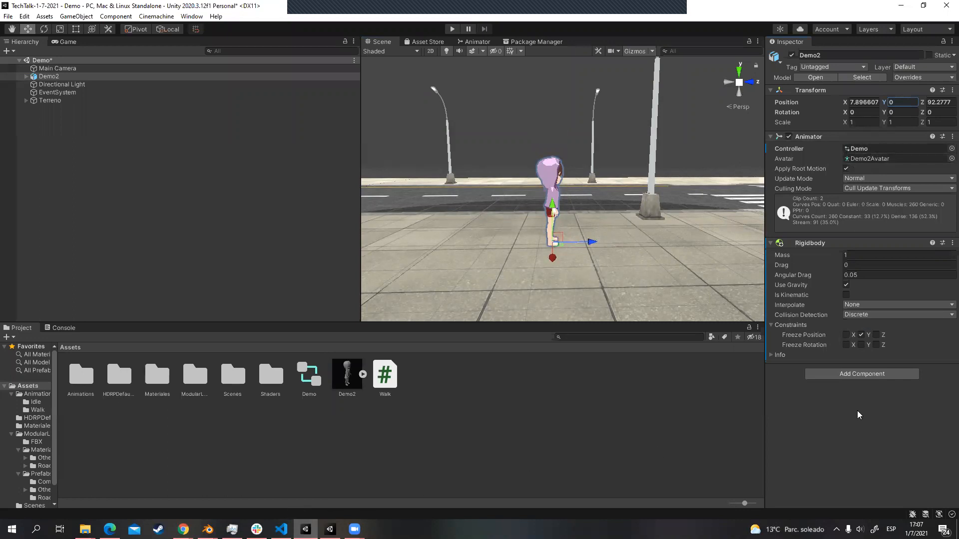
Step: Attach the Walk script to the Demo2 character as a component
click(855, 375)
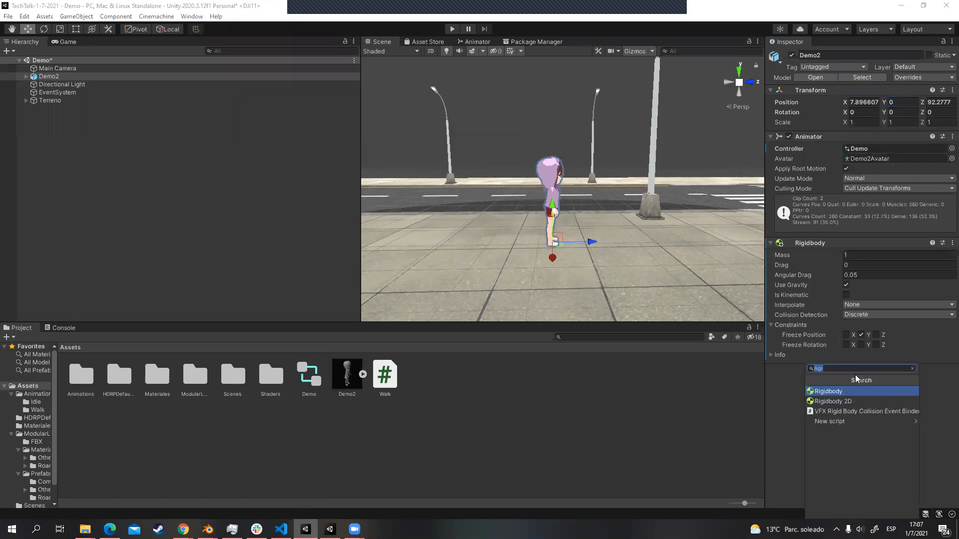
key(BackSpace)
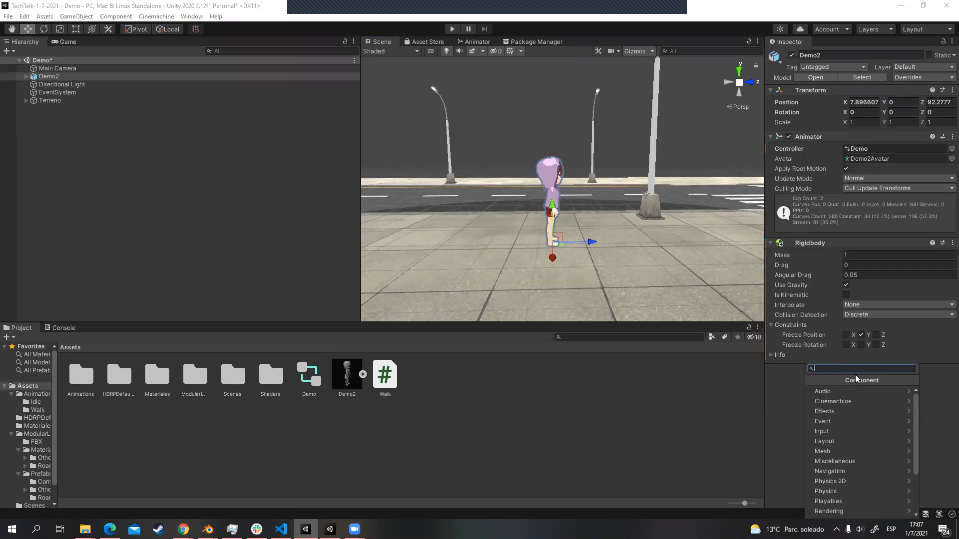
text(Walk)
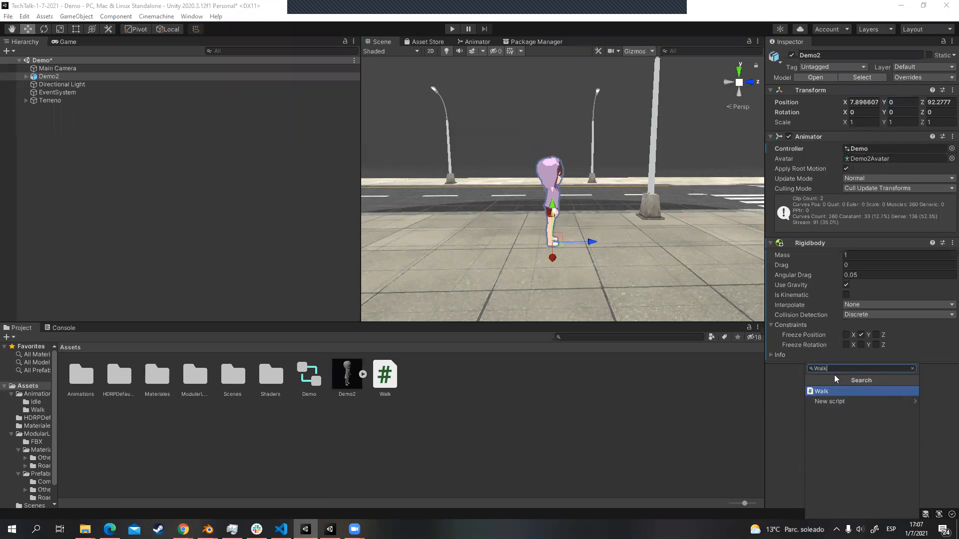
click(829, 390)
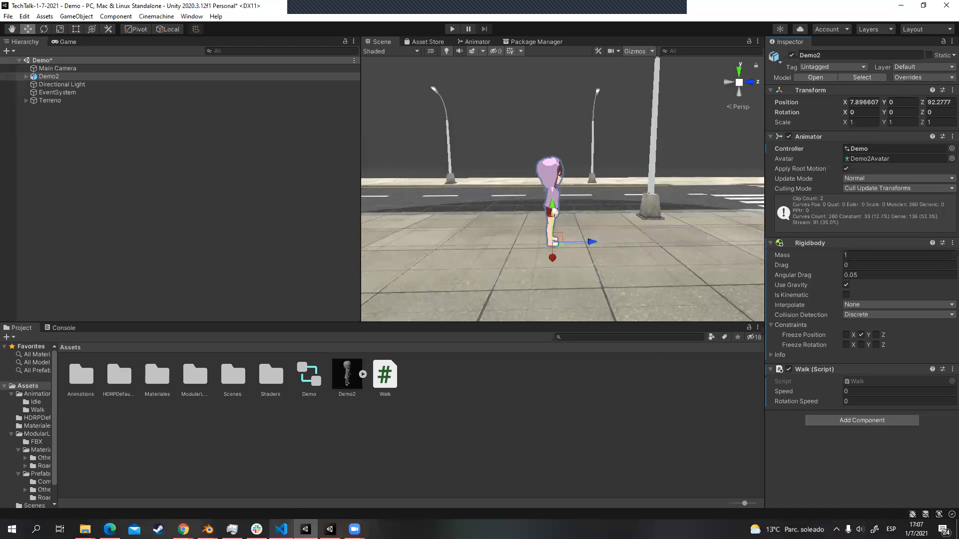
Step: Switch to Visual Studio Code, examine the speed, rotationSpeed, rb and animator declarations in Walk.cs, and return to Unity
click(281, 530)
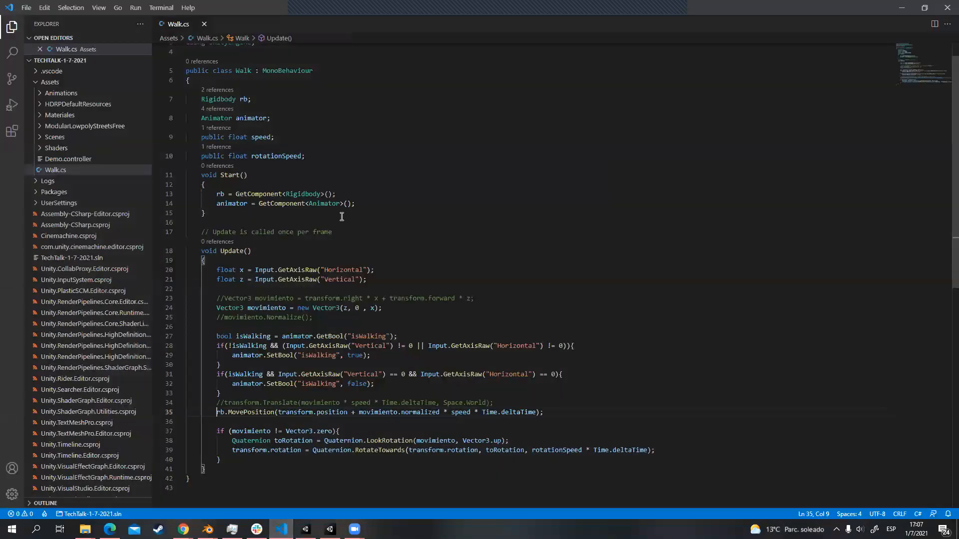
scroll(342, 215, up, 1)
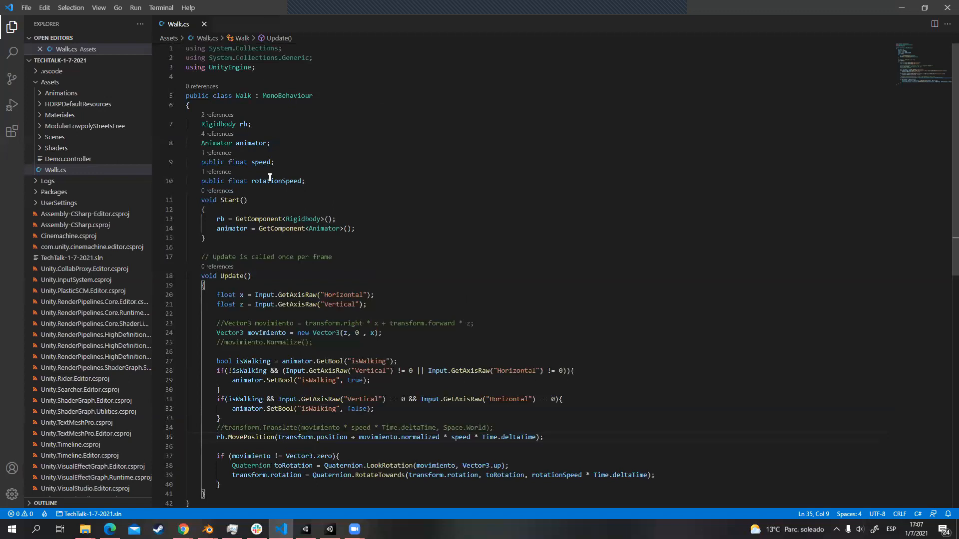
click(270, 162)
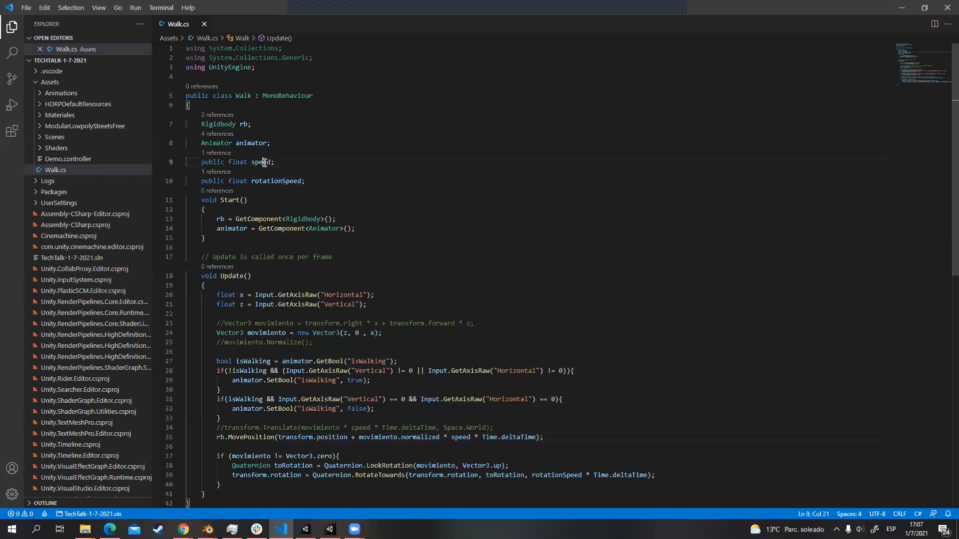
click(275, 181)
double_click(245, 125)
double_click(251, 144)
key(alt+Tab)
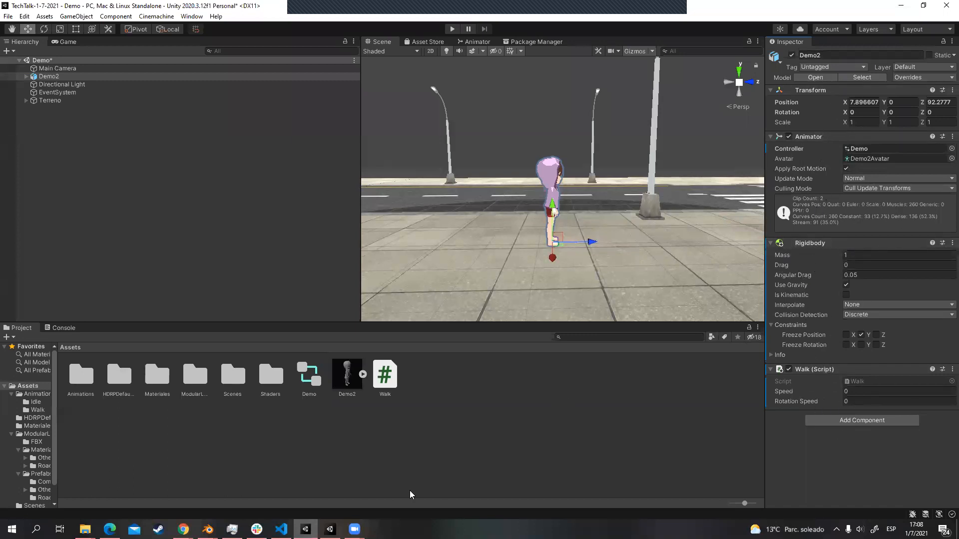
Step: Compare the GetComponent calls in the Start method of Walk.cs with the character's Rigidbody and Animator in Unity
click(281, 530)
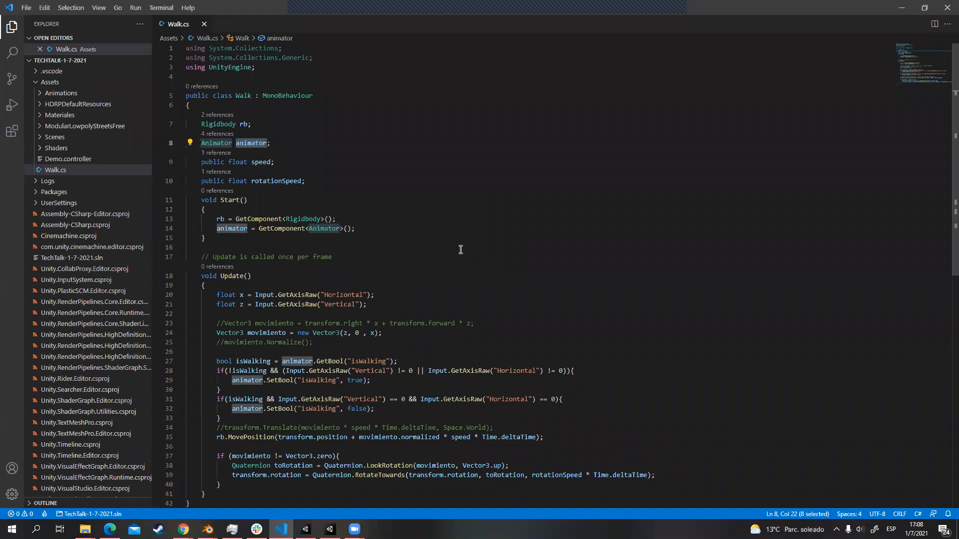
key(alt+Tab)
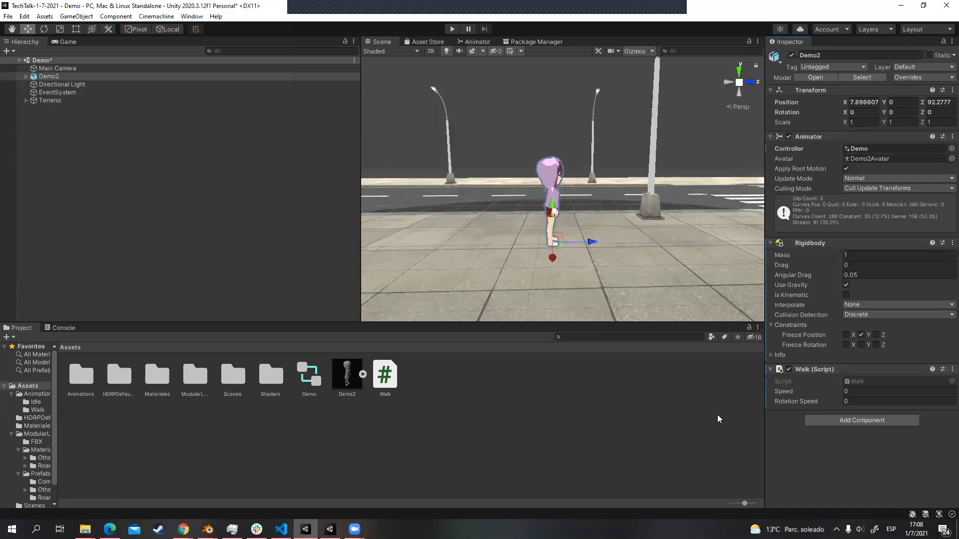
key(alt+Tab)
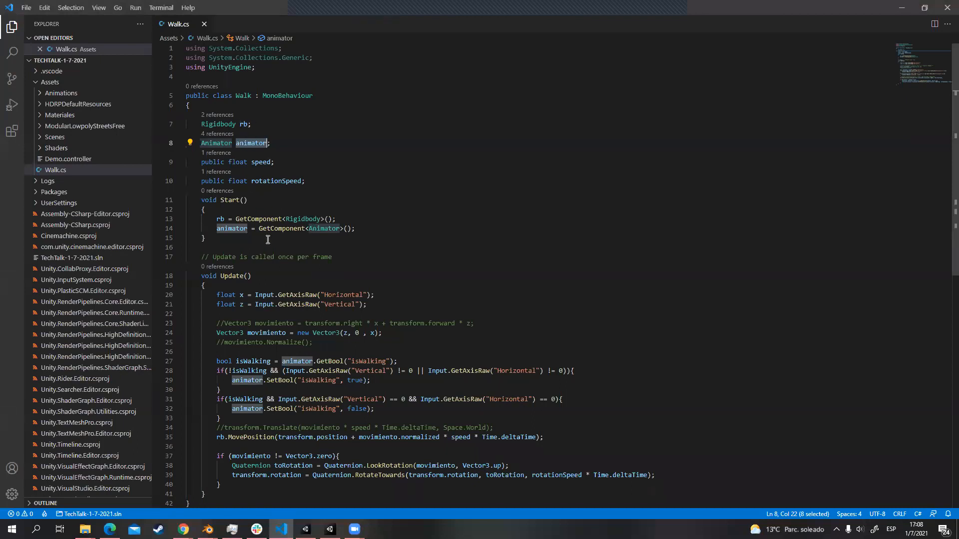
key(alt+Tab)
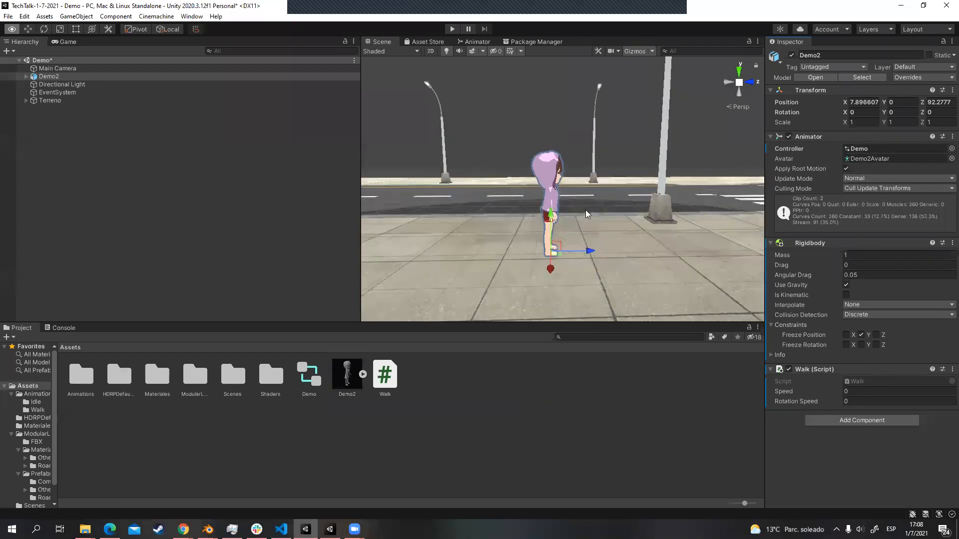
key(alt+Tab)
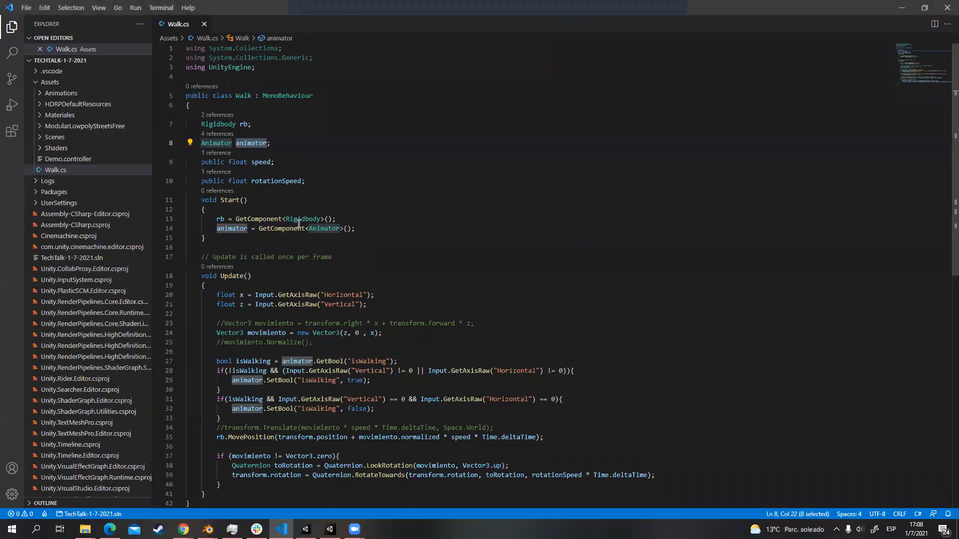
key(alt+Tab)
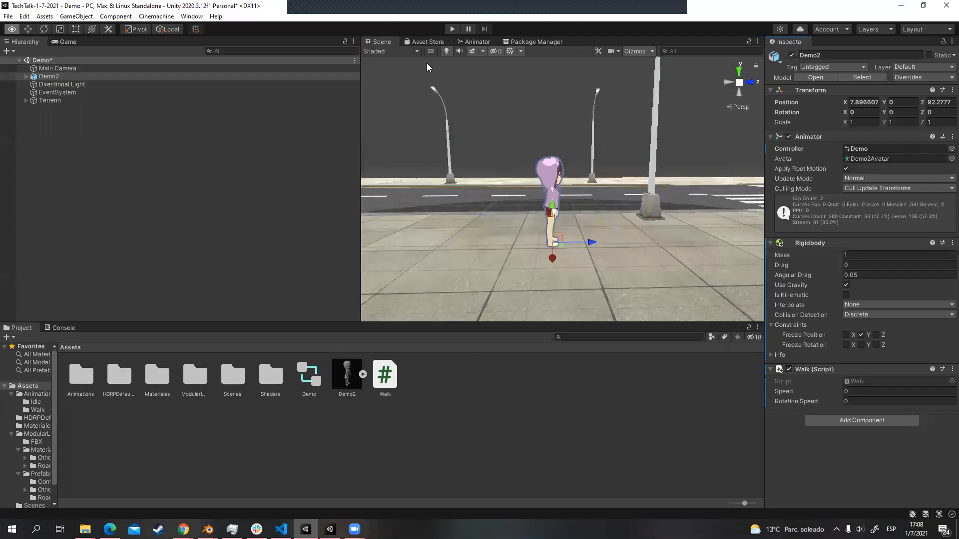
click(474, 42)
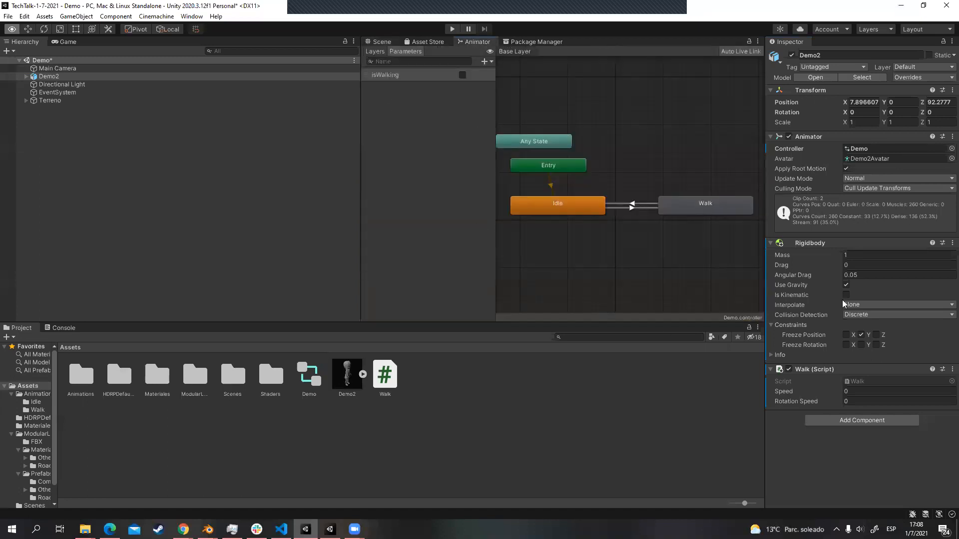
click(380, 42)
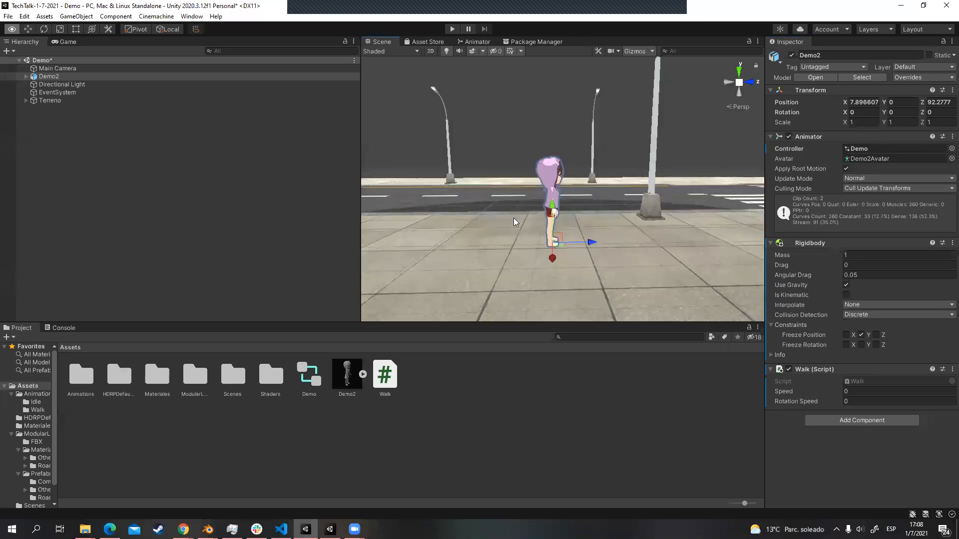
Step: Move the Demo2 character to about X 7.64 and Z 92.53 in the scene, and show its Animator graph
drag(590, 243, 564, 254)
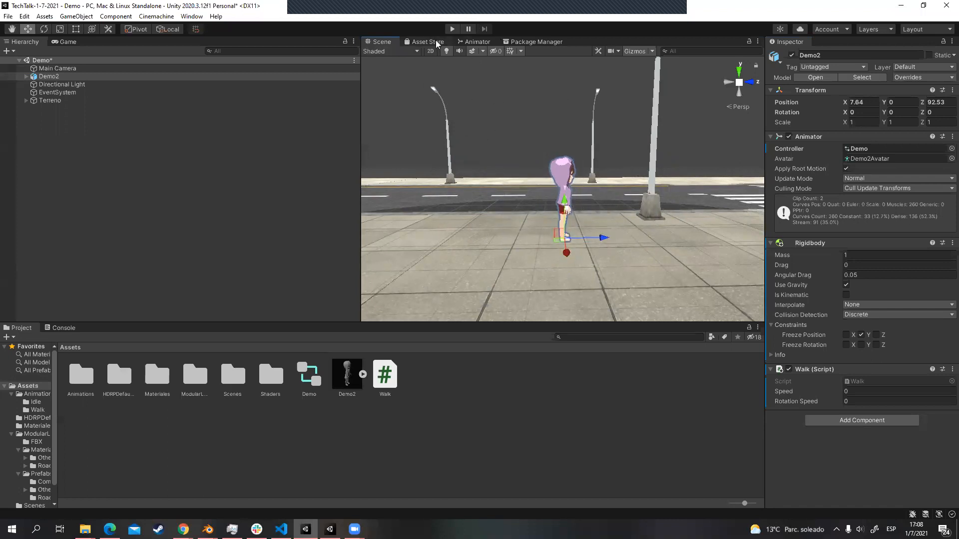
click(478, 42)
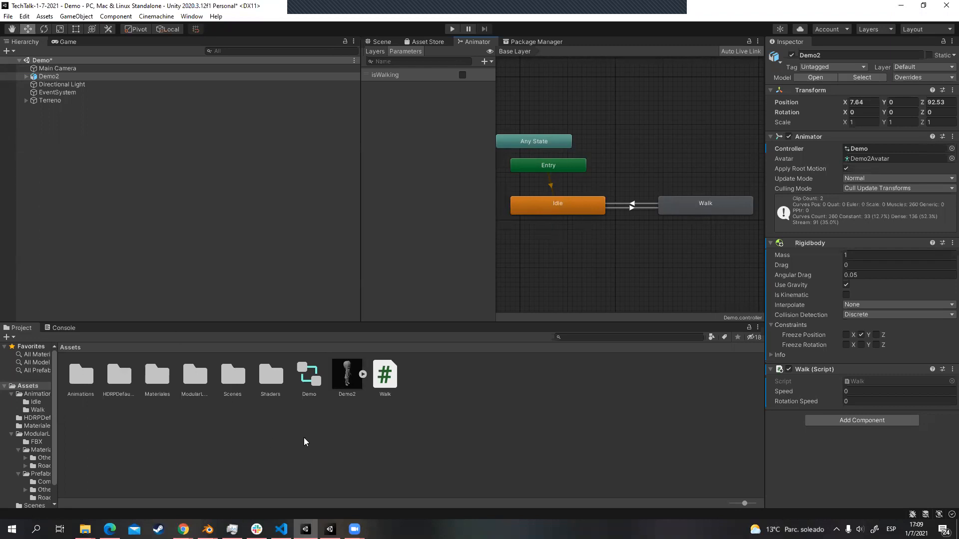
Step: Examine the Start method and its GetComponent calls in Walk.cs in Visual Studio Code, and show the Demo2 character in Unity's Scene view
click(281, 529)
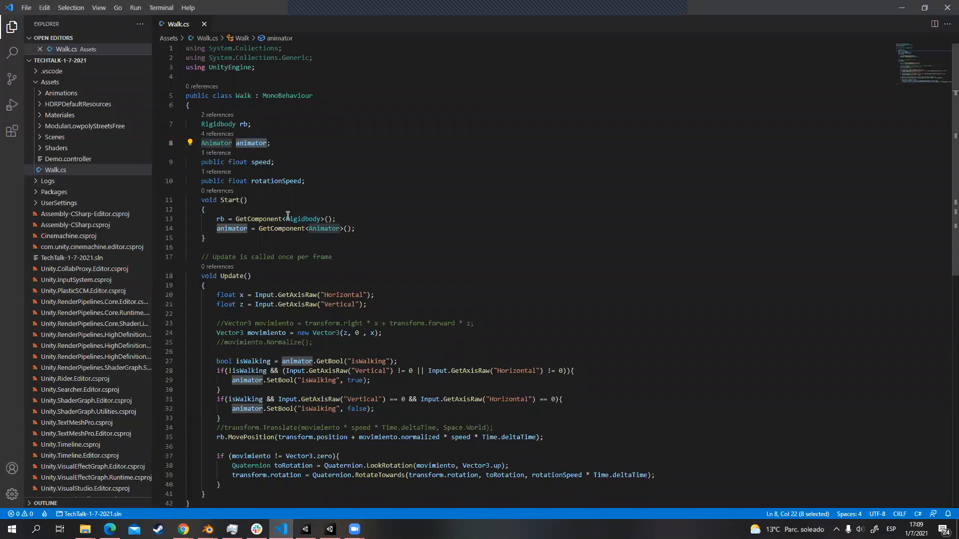
double_click(230, 199)
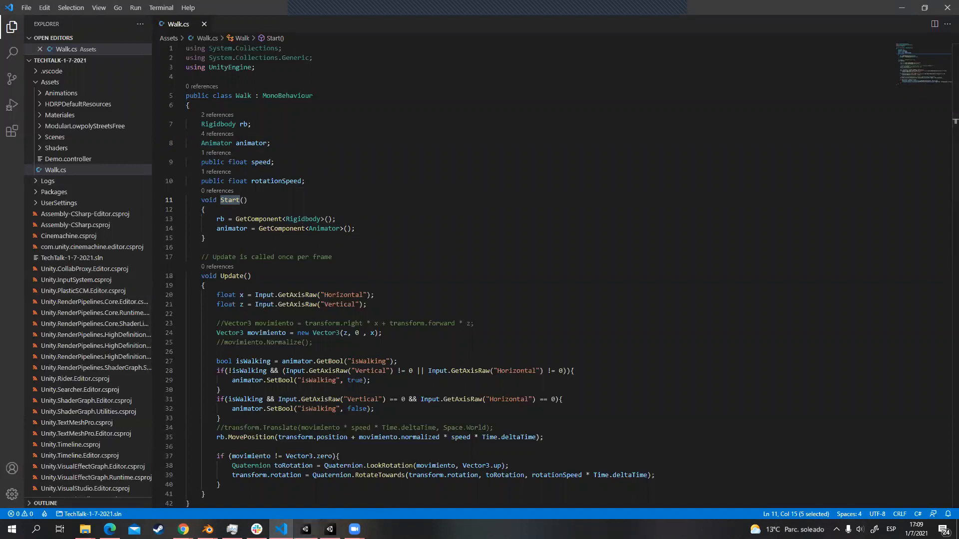
click(305, 530)
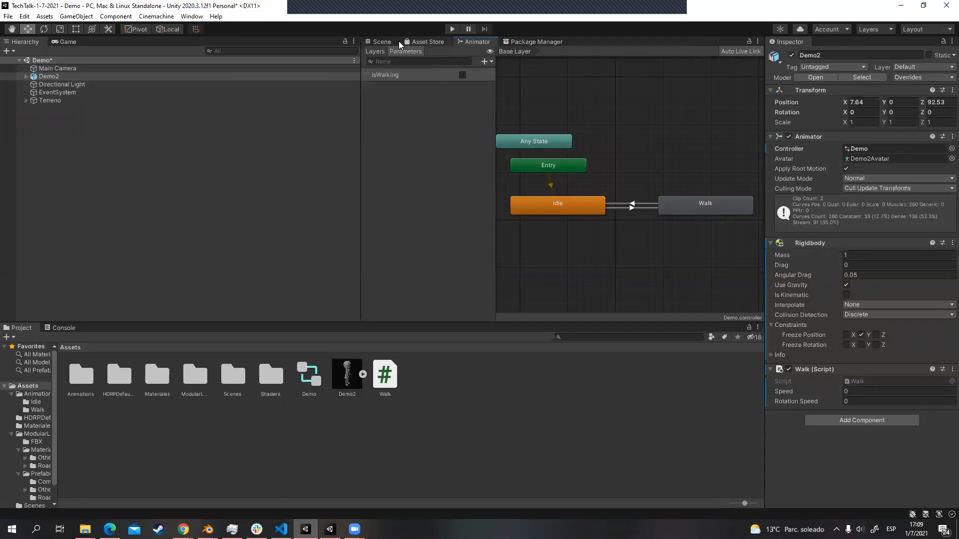
click(380, 42)
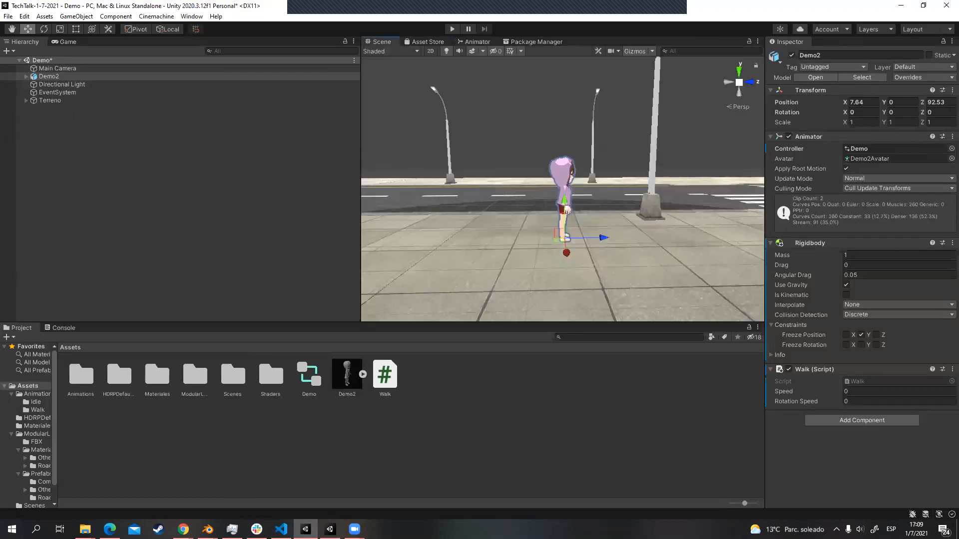
click(281, 529)
double_click(288, 219)
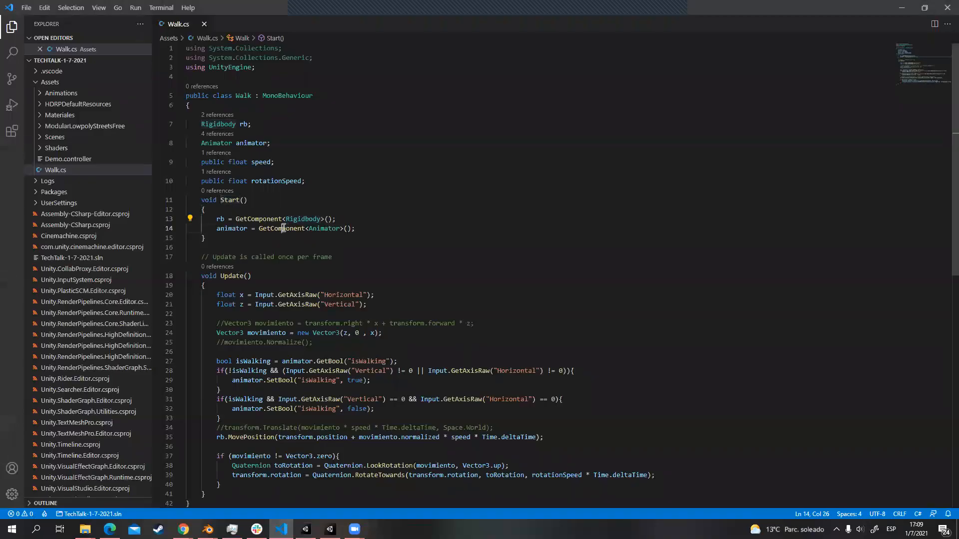
double_click(283, 228)
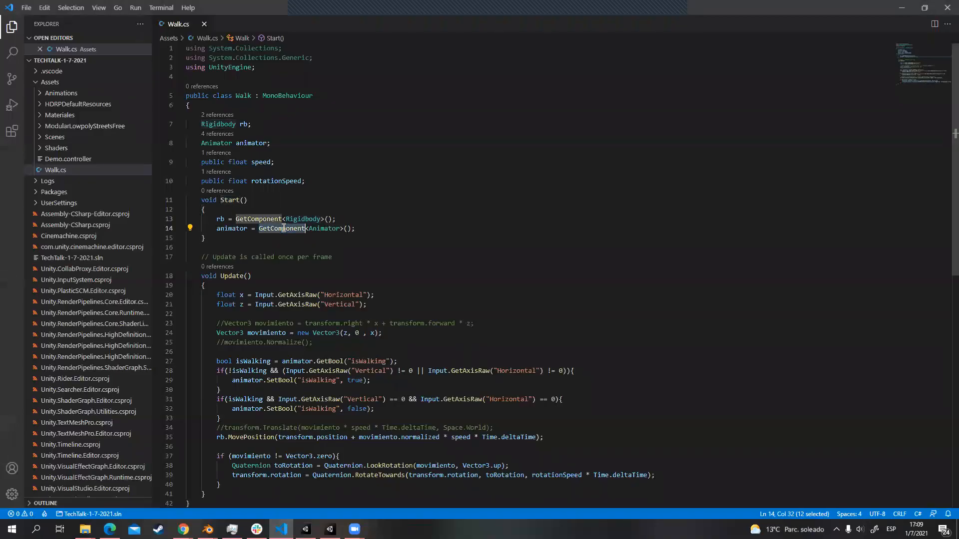
Step: Examine the Update method in Walk.cs and how GetAxisRaw reads the Horizontal and Vertical axes into x and z
double_click(232, 276)
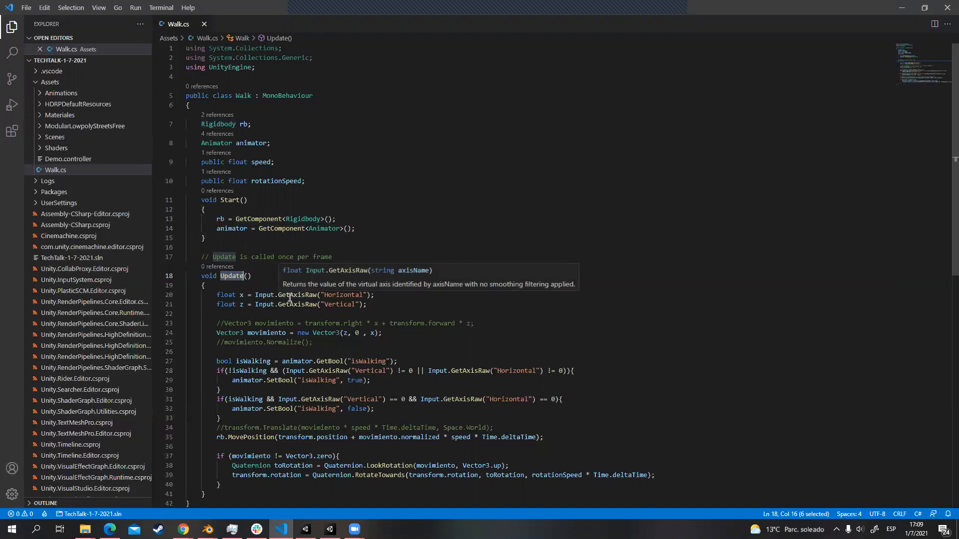
click(307, 295)
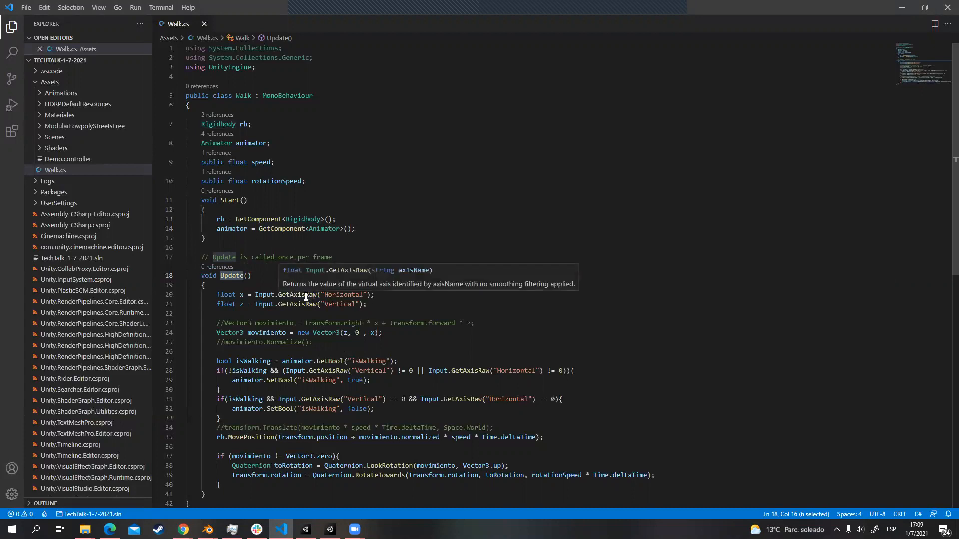
double_click(340, 305)
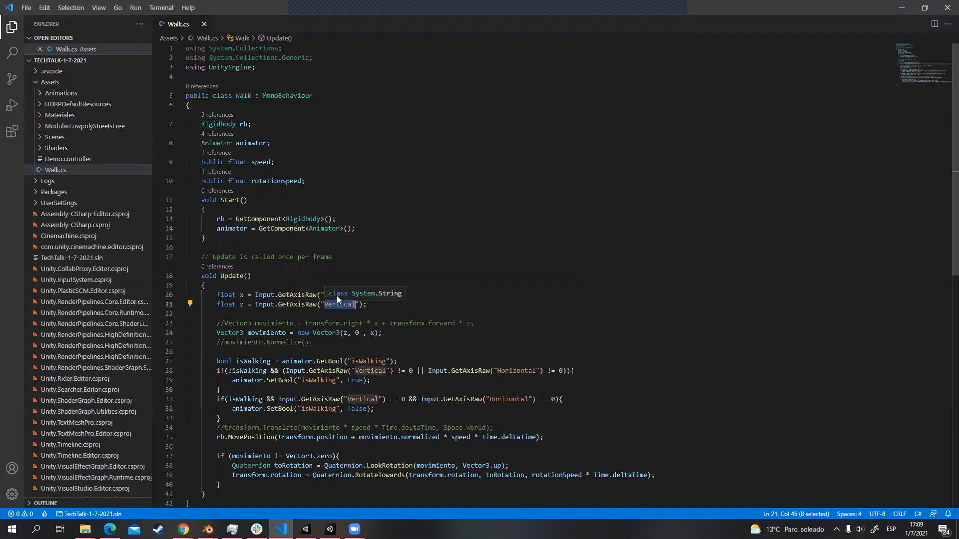
click(320, 296)
double_click(338, 295)
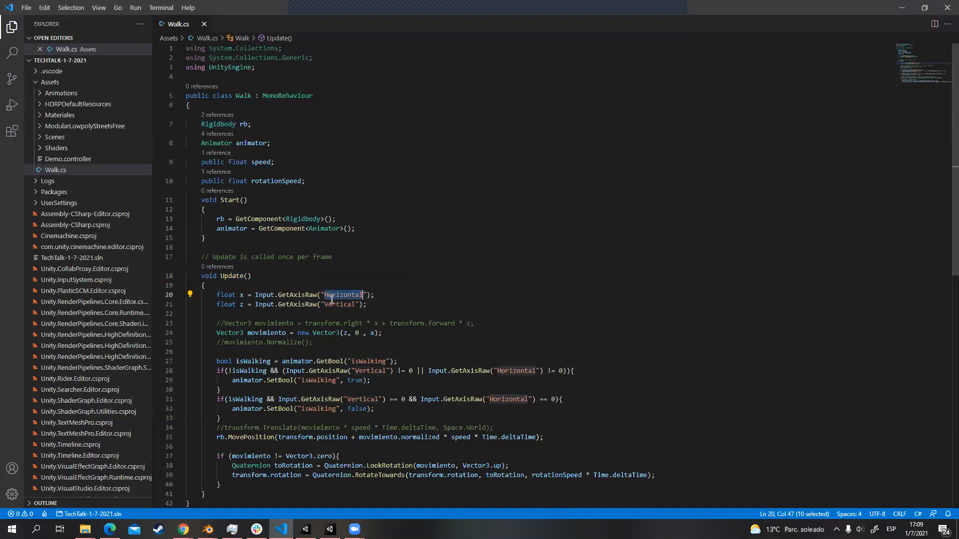
double_click(335, 304)
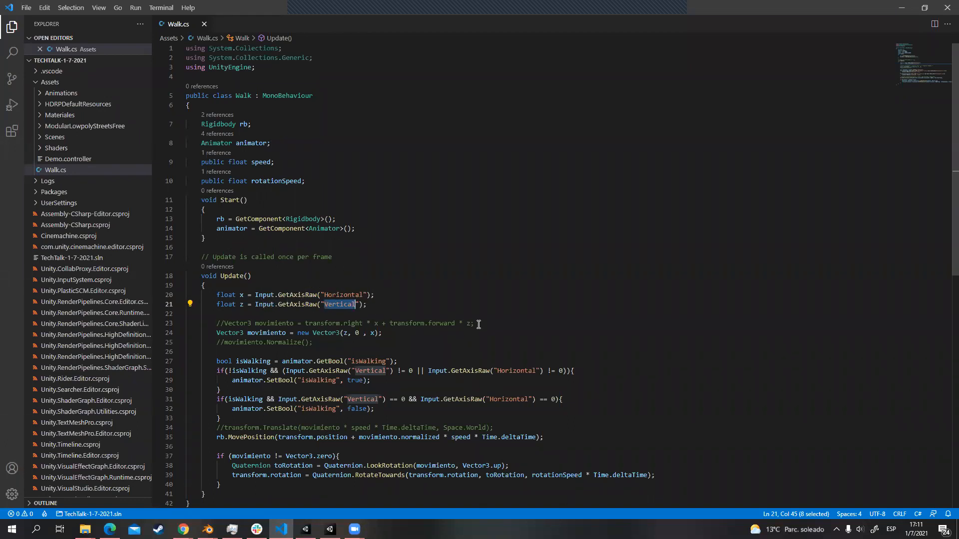
Step: Examine how the movimiento Vector3 is built from z, 0 and x in Walk.cs
scroll(479, 324, down, 1)
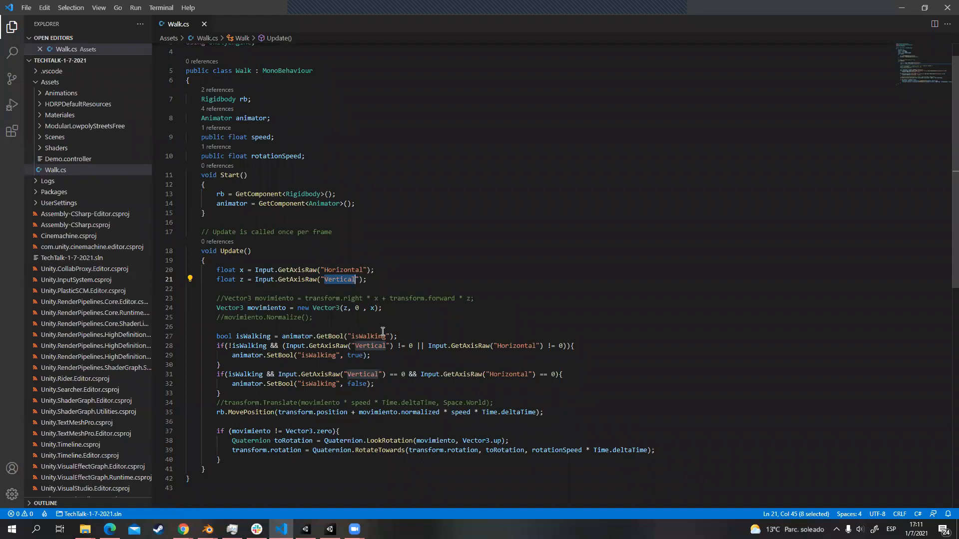
scroll(354, 336, down, 1)
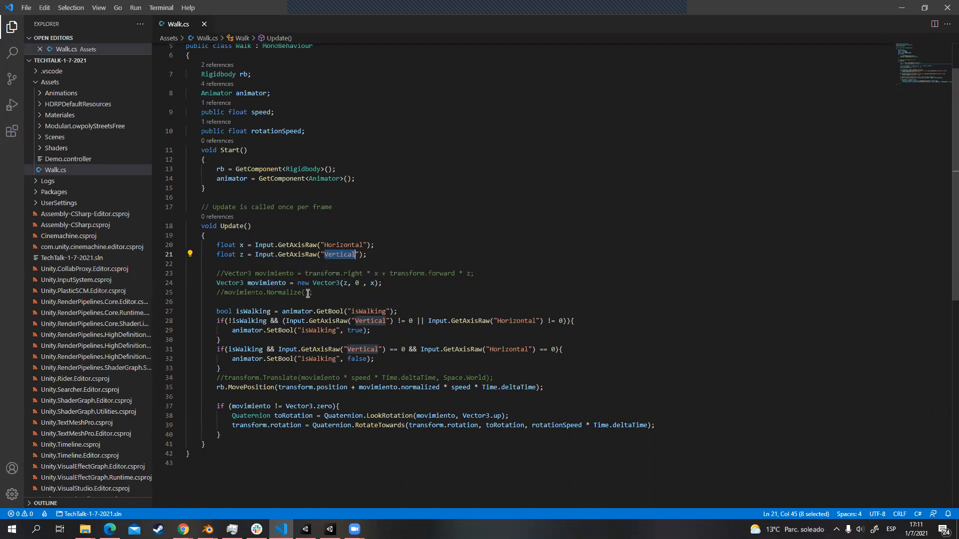
double_click(346, 283)
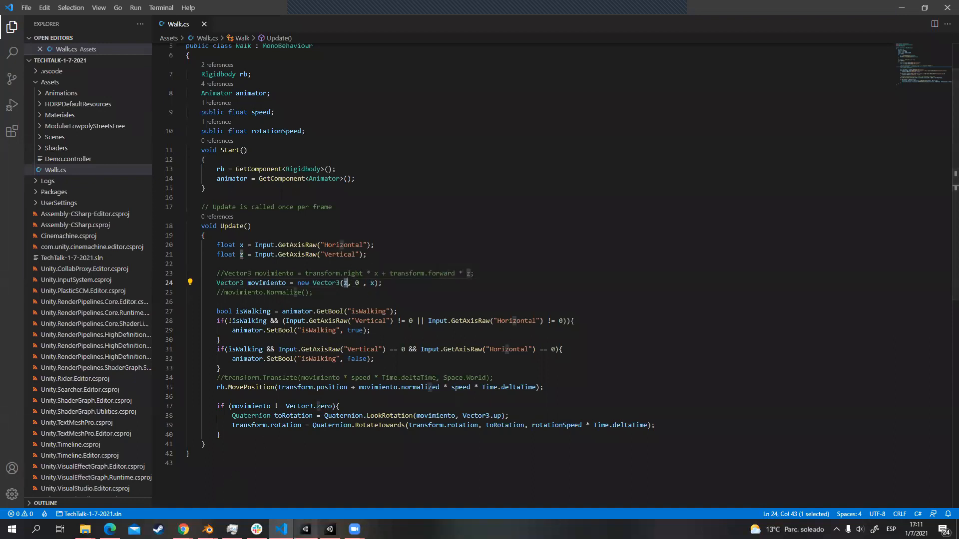
Step: Switch to Unity, try shifting the Demo2 character vertically, and reset its Y position to 0
key(alt+Tab)
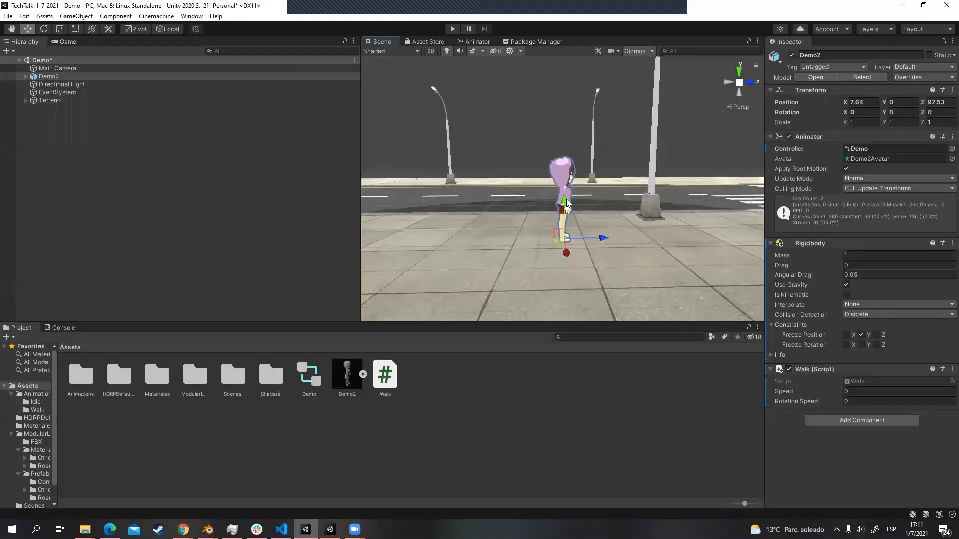
mouse_move(567, 213)
mouse_down()
mouse_move(568, 142)
mouse_move(568, 218)
mouse_up()
click(900, 102)
text(0)
Step: Examine the rb.MovePosition line of Walk.cs in Visual Studio Code and compare it with the Demo2 character and its Rigidbody in Unity
click(281, 530)
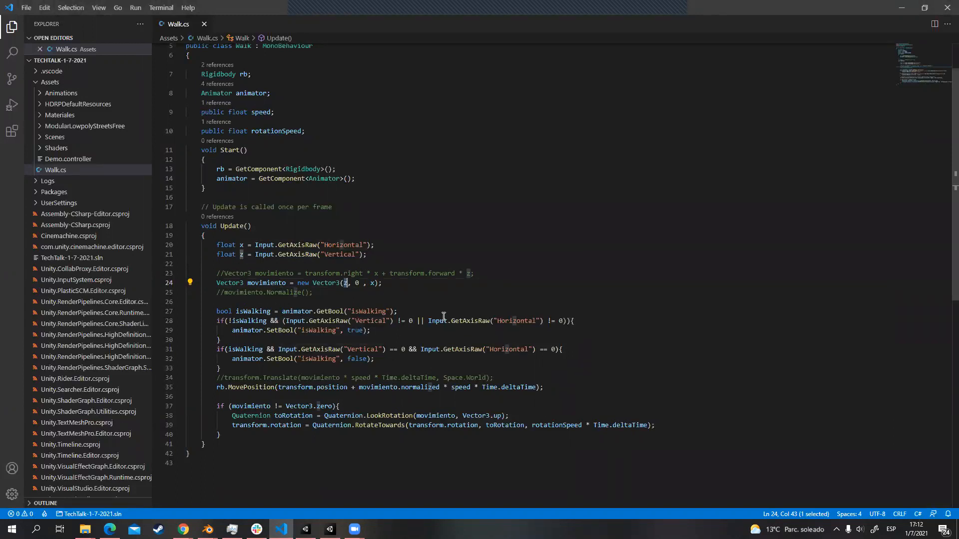
scroll(416, 325, down, 1)
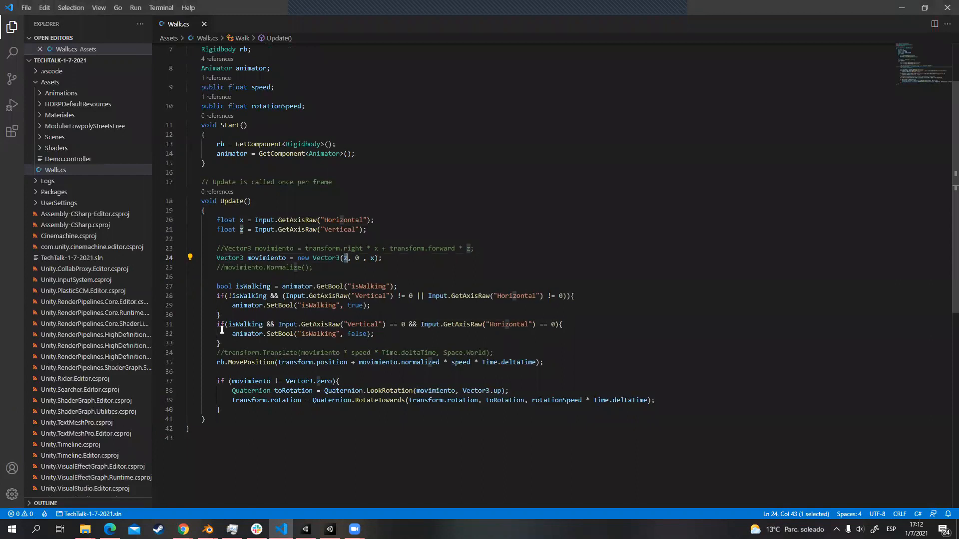
drag(217, 286, 217, 286)
drag(216, 363, 274, 363)
double_click(221, 362)
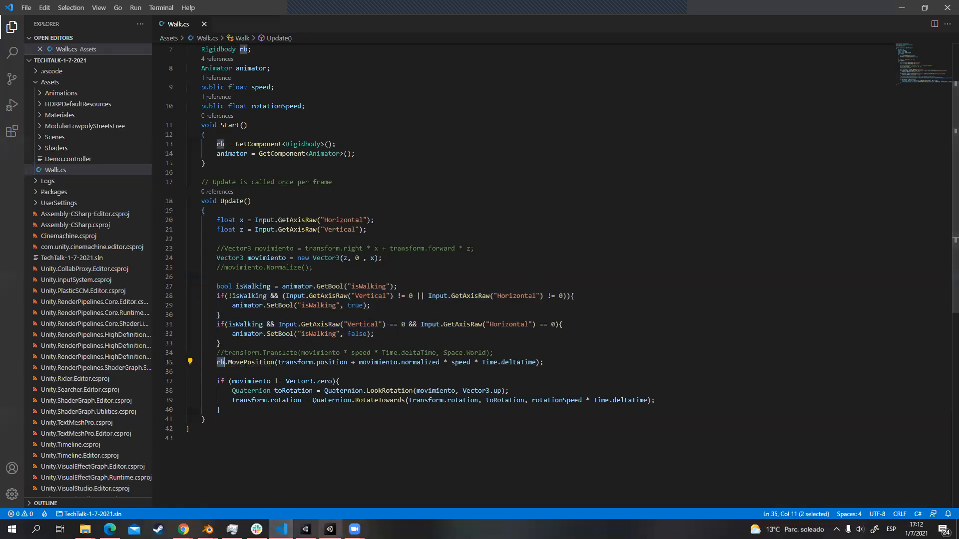
click(330, 529)
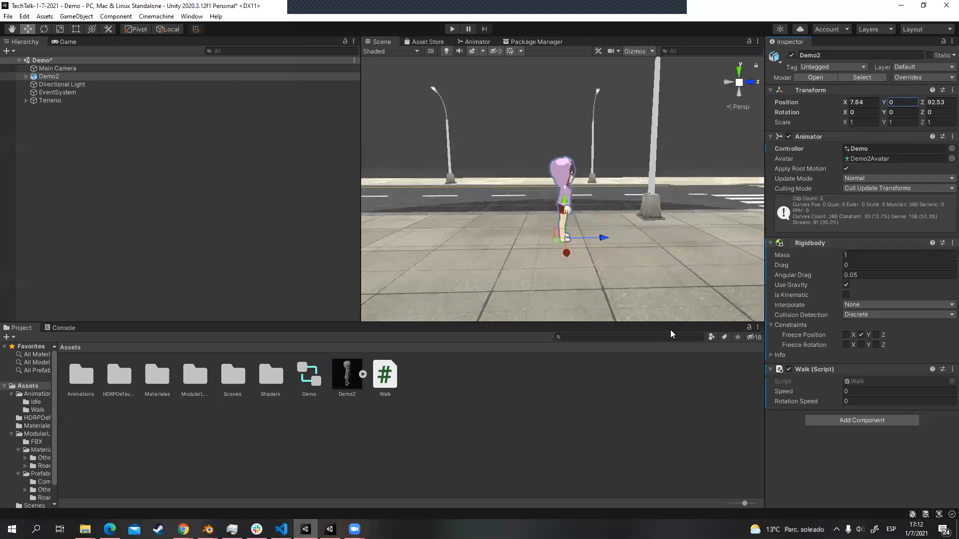
click(282, 530)
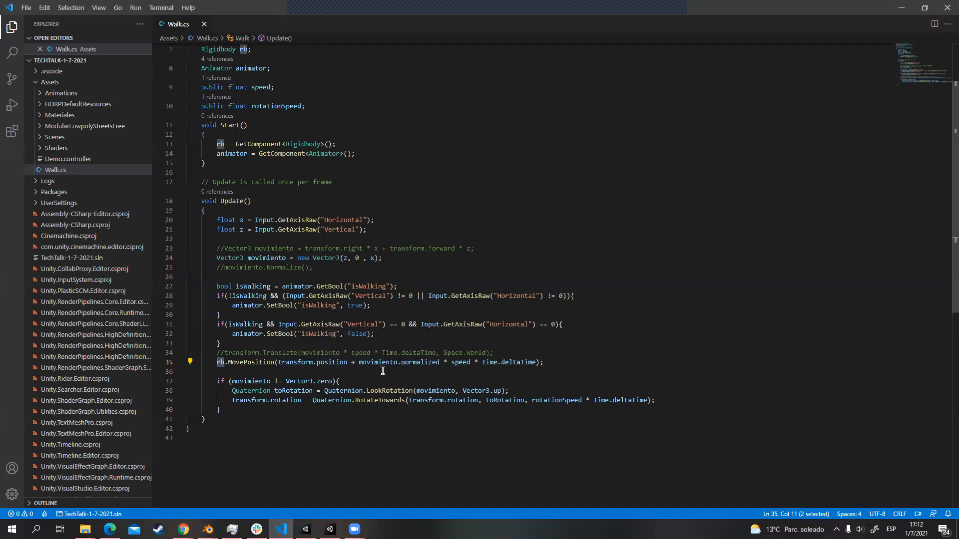
Step: Examine the speed and Time.deltaTime factors in the MovePosition call, along with the public speed declaration
double_click(461, 362)
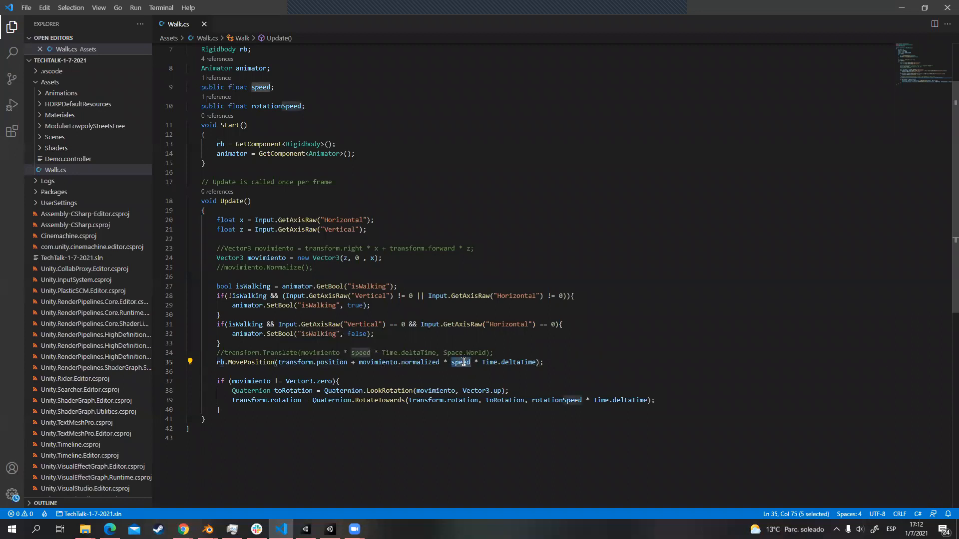
double_click(263, 88)
click(483, 362)
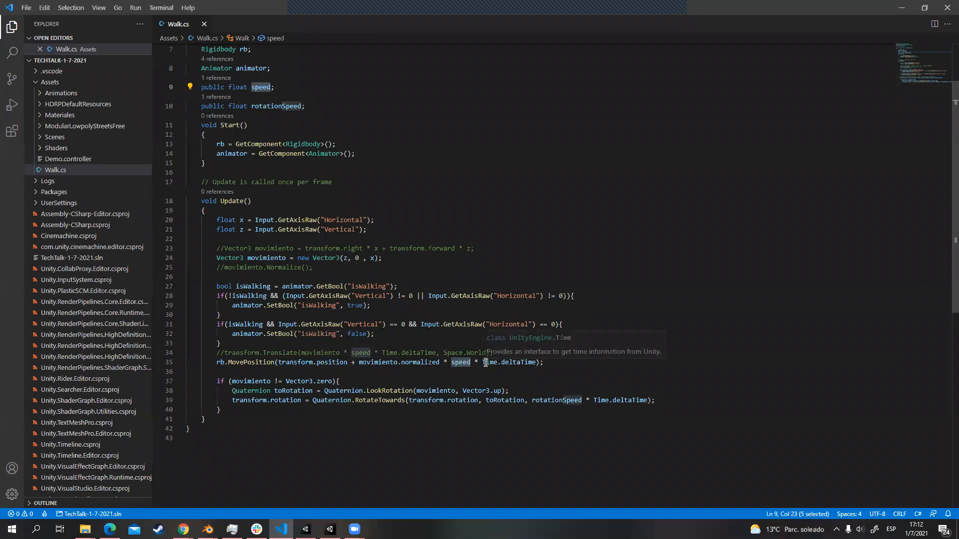
double_click(509, 362)
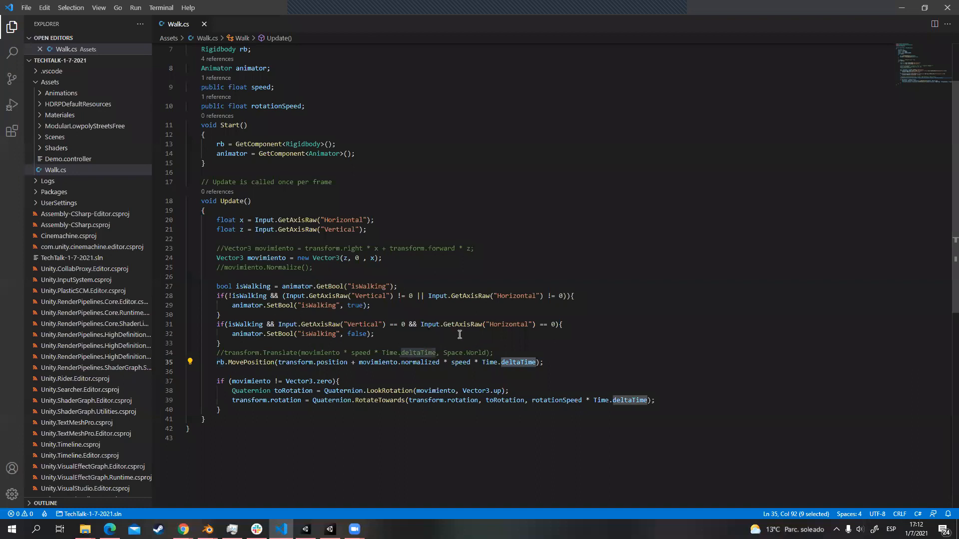
drag(483, 362, 535, 360)
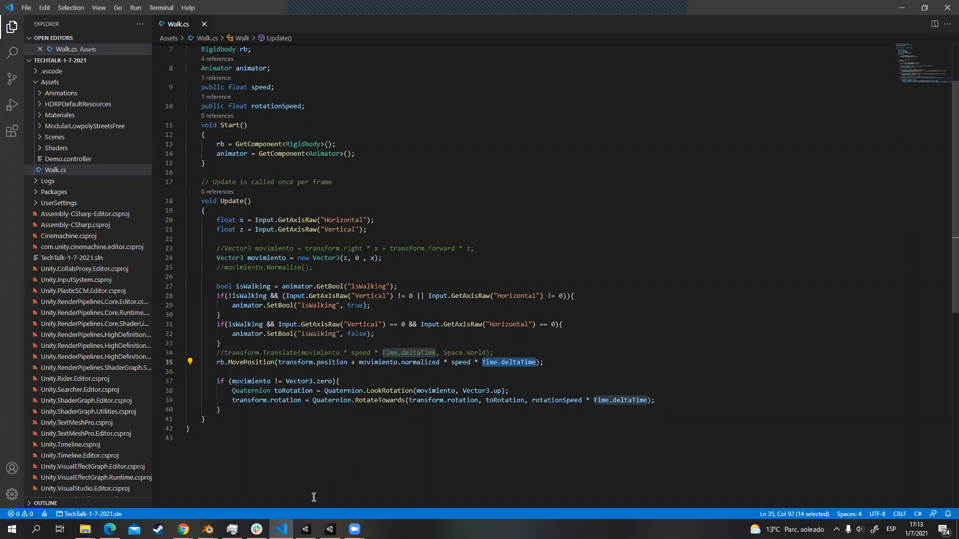
Step: Switch to Unity, move the Demo2 character to about X 8.8 and Z 93.69, and rotate it about 87.77 degrees around Y
click(306, 529)
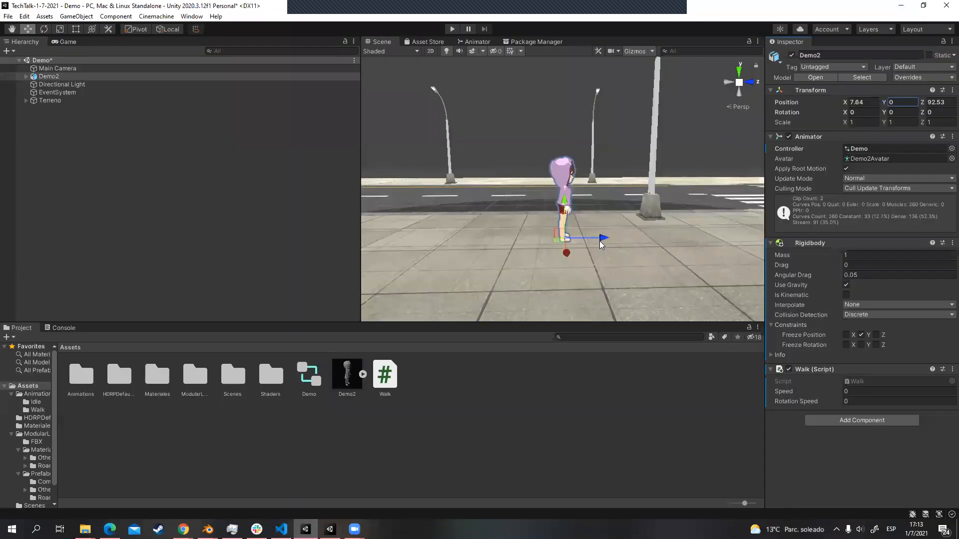
drag(600, 241, 654, 279)
key(e)
key(w)
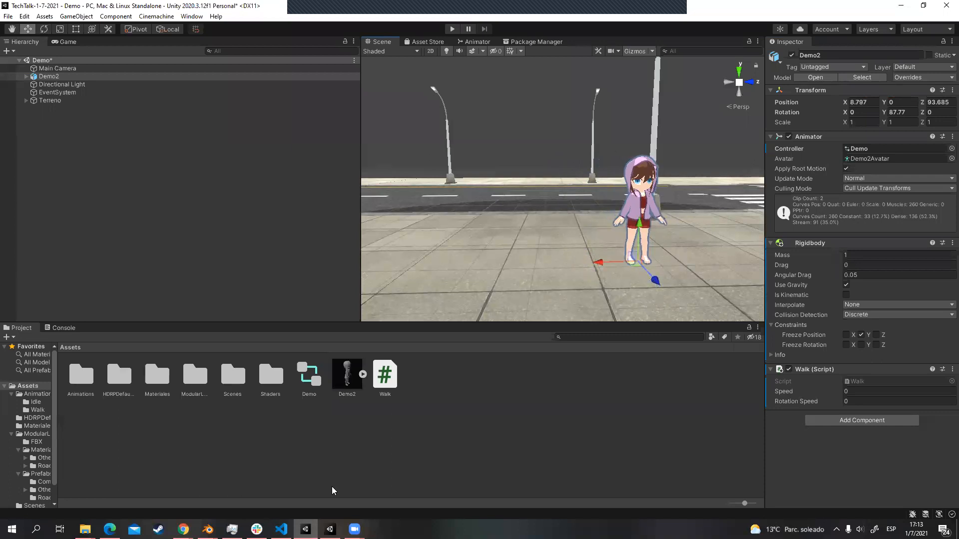
Step: Return to Walk.cs in Visual Studio Code and examine the RotateTowards arguments, comparing rotationSpeed and deltaTime with the factors in MovePosition
click(281, 530)
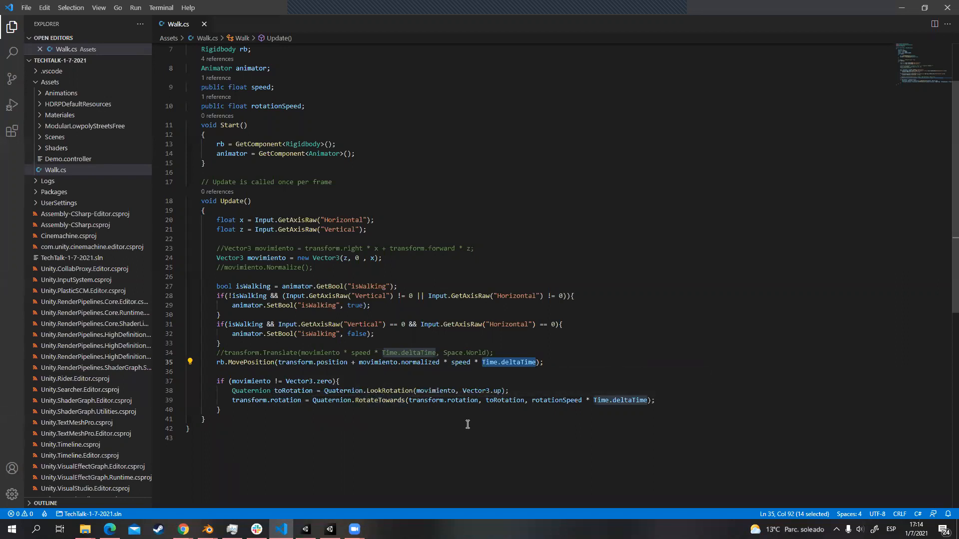
double_click(463, 400)
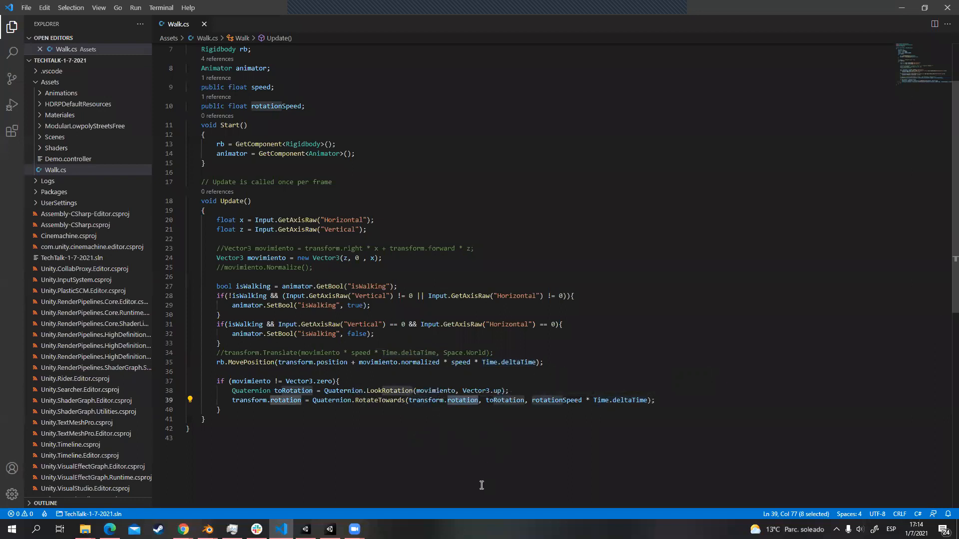
double_click(510, 402)
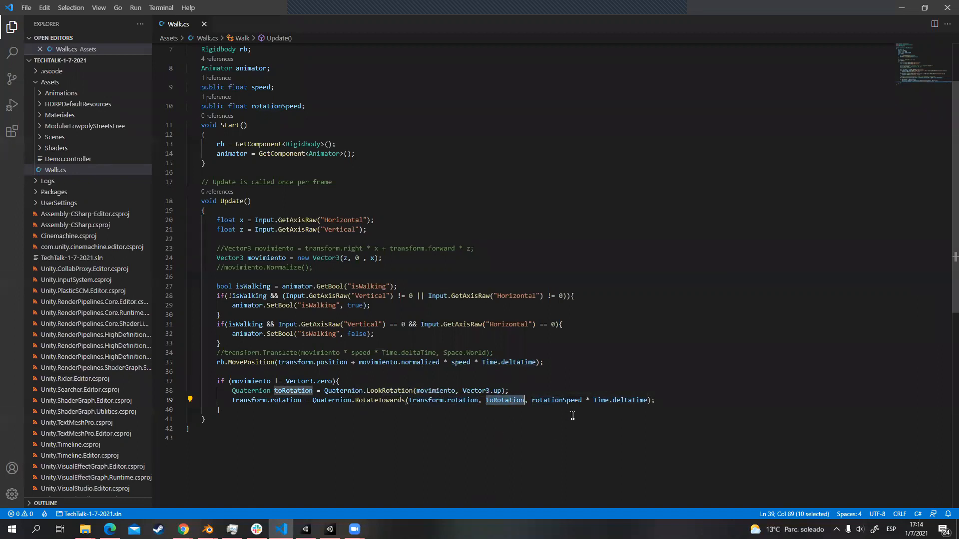
click(449, 366)
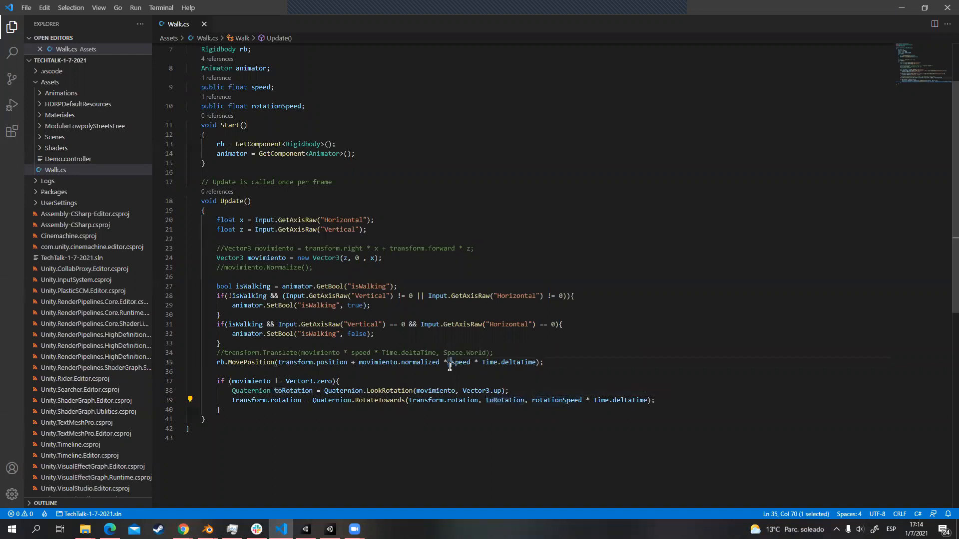
double_click(462, 362)
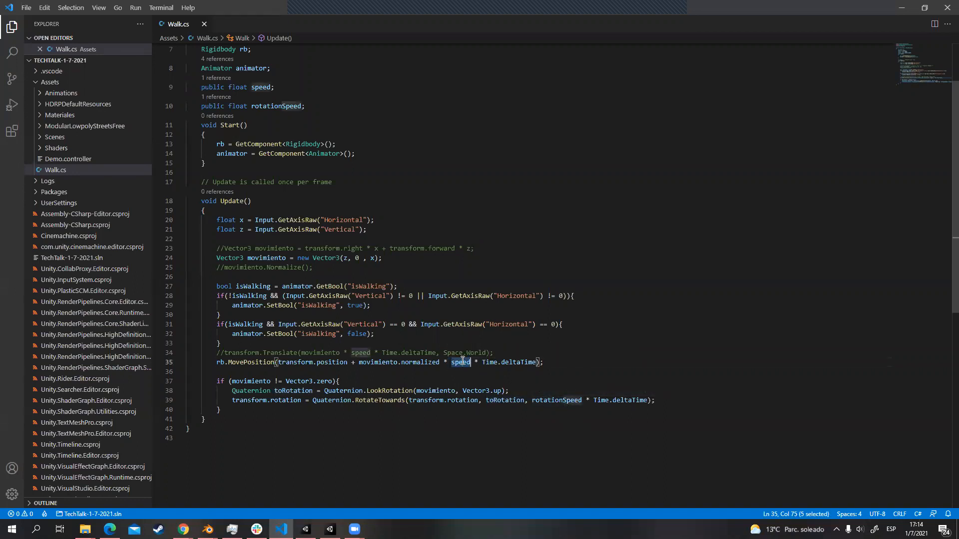
double_click(518, 362)
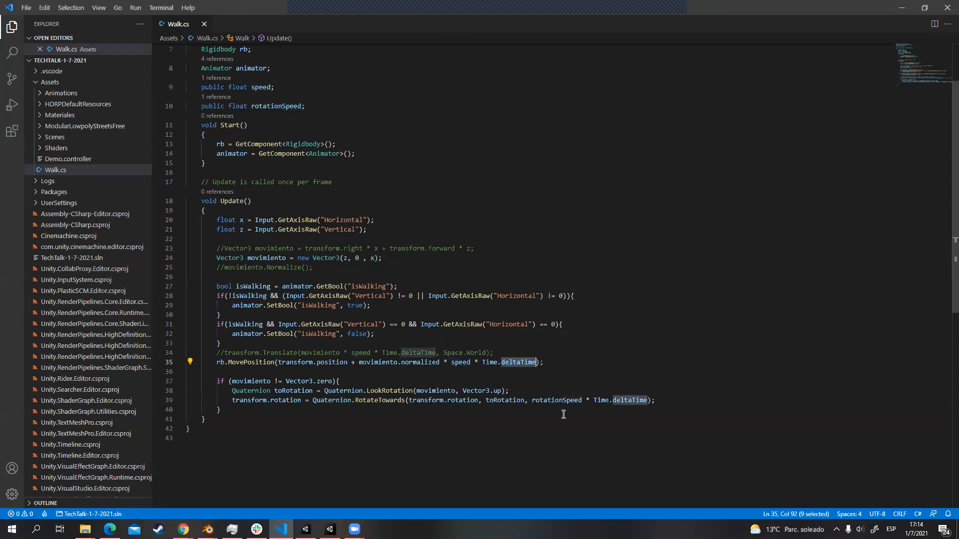
double_click(557, 400)
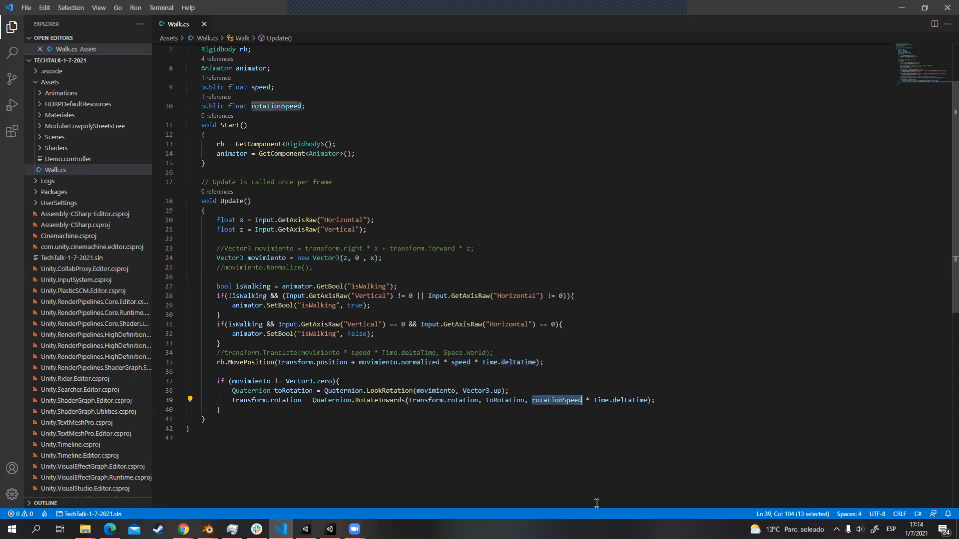
double_click(630, 400)
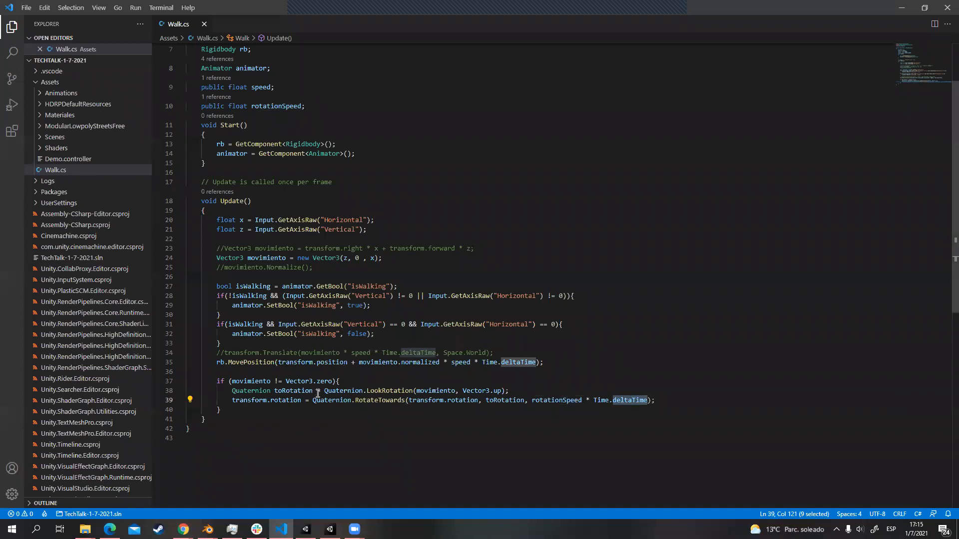
Step: Comment out the block in Update() that reads and sets isWalking, lines 27 to 33, and save Walk.cs
drag(223, 346, 217, 286)
click(232, 342)
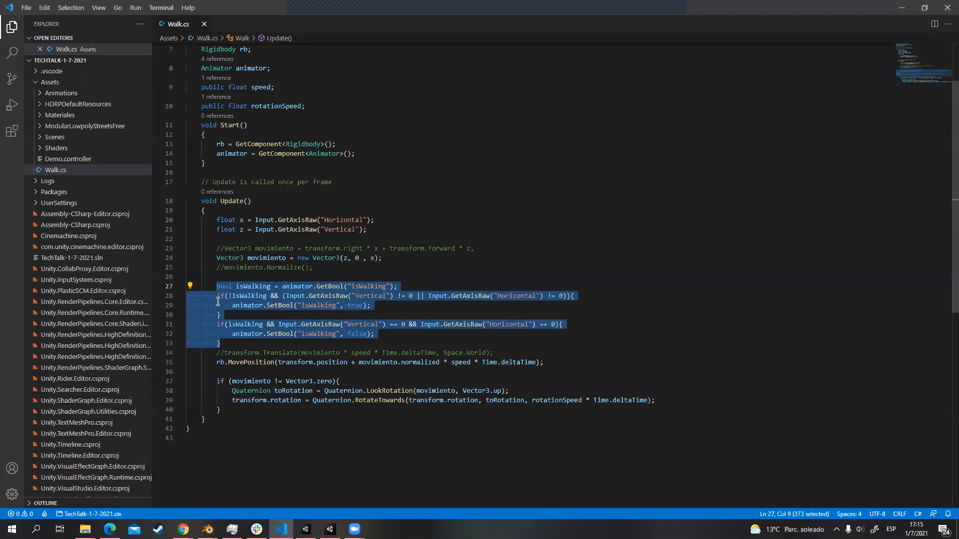
click(216, 286)
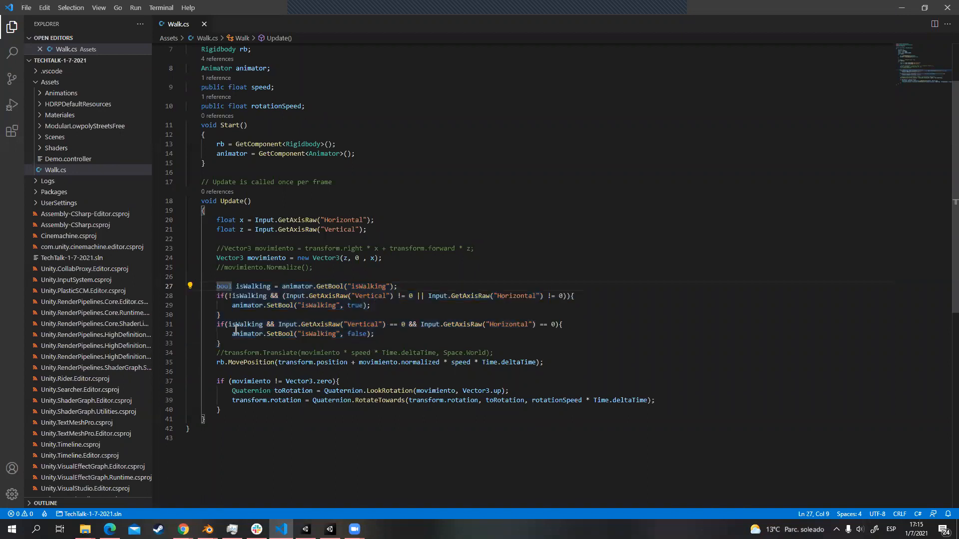
text(/*)
key(Down)
key(Down)
key(Down)
key(Down)
key(Down)
key(Down)
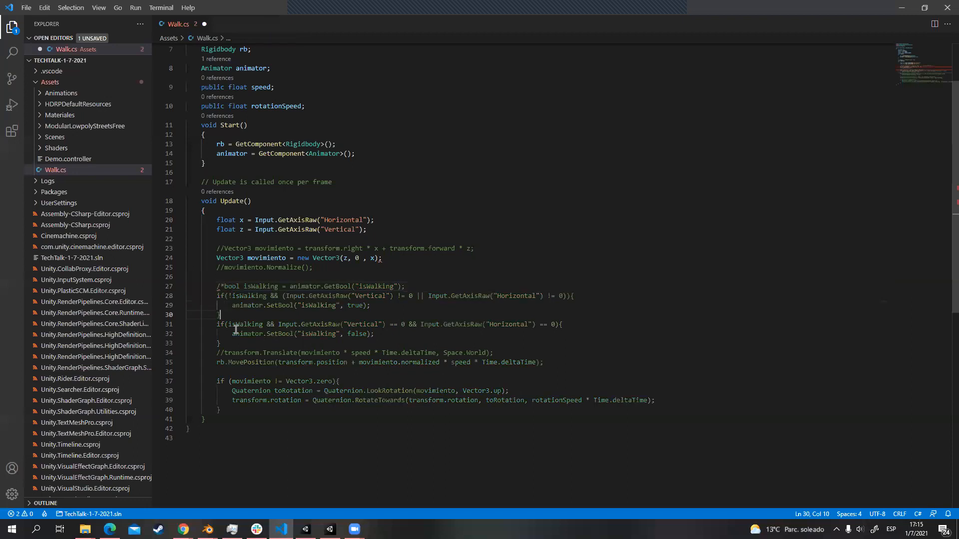
text(*/)
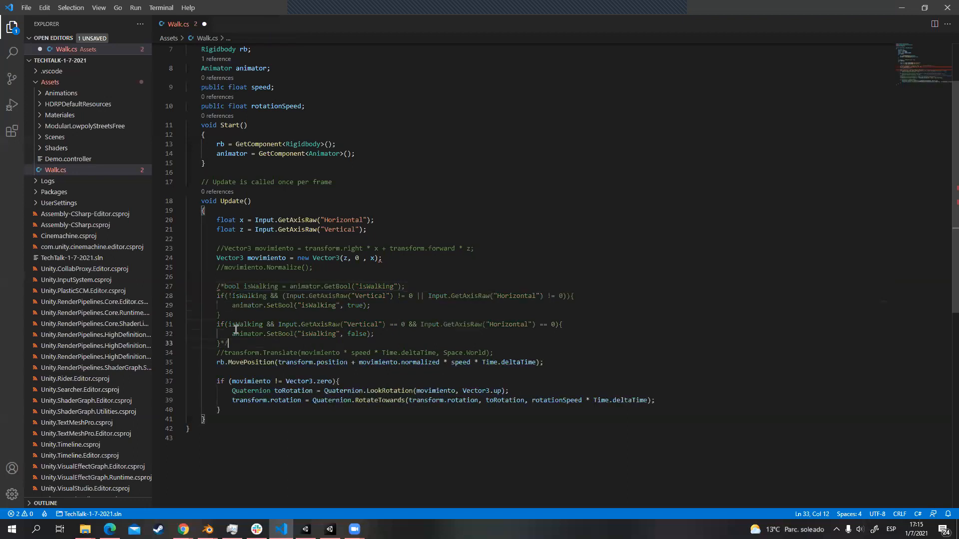
key(ctrl+s)
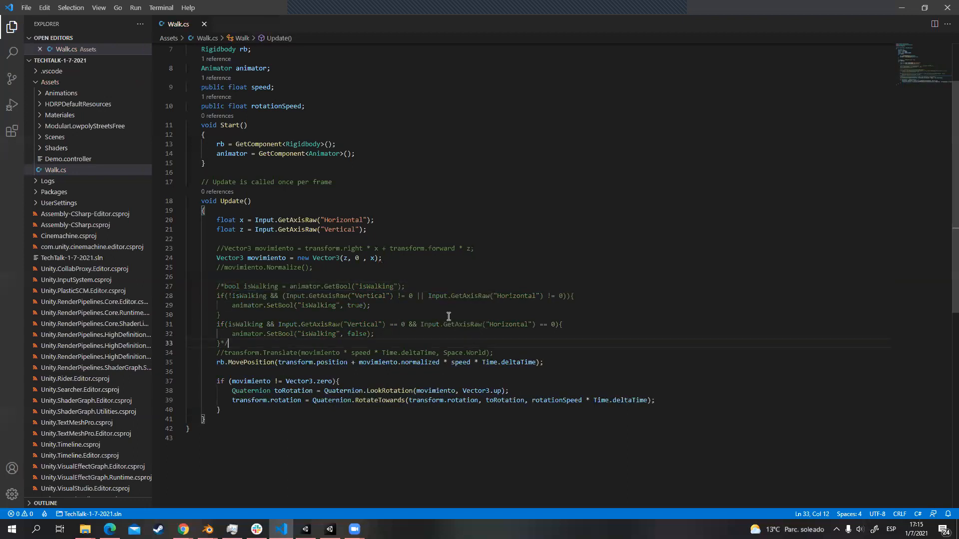
Step: Switch to Unity and set the Walk script's Speed to 2 and Rotation Speed to 720 on Demo2
click(306, 529)
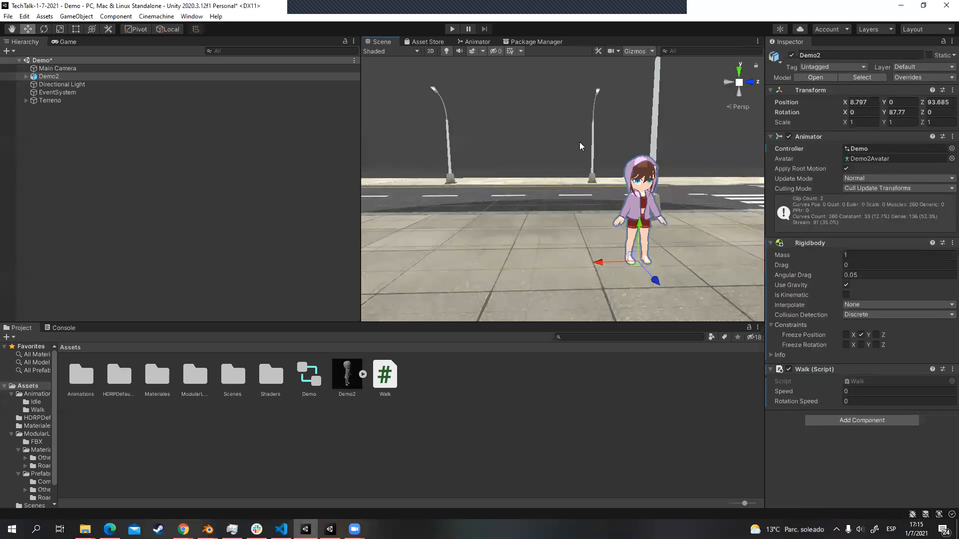
click(855, 392)
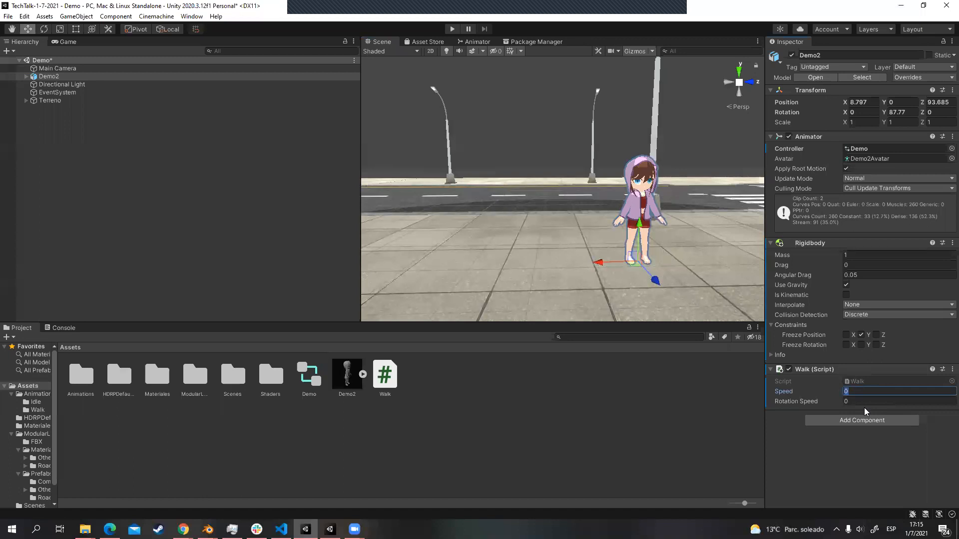
click(871, 402)
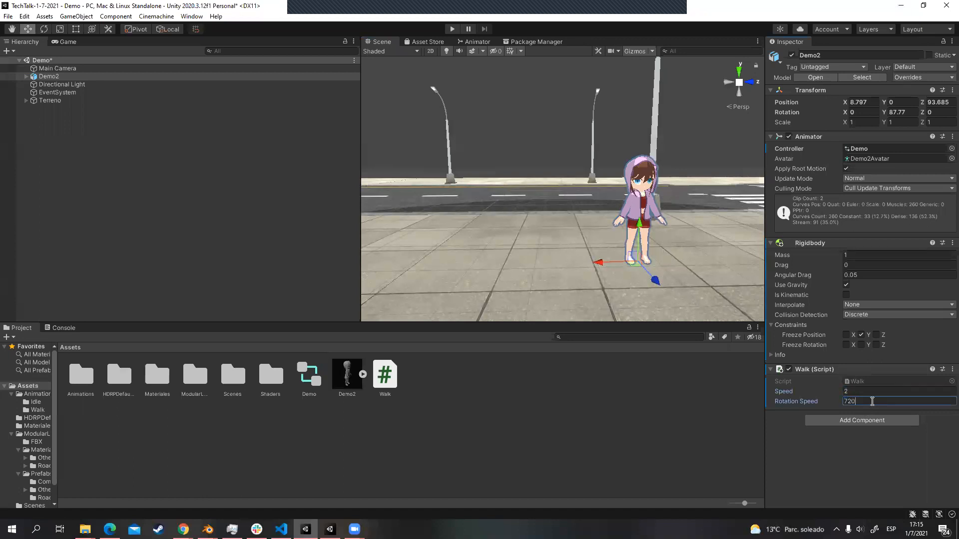
key(Return)
Step: Play the scene with the Animator graph shown, move Demo2 around in all directions, and stop play mode
click(452, 30)
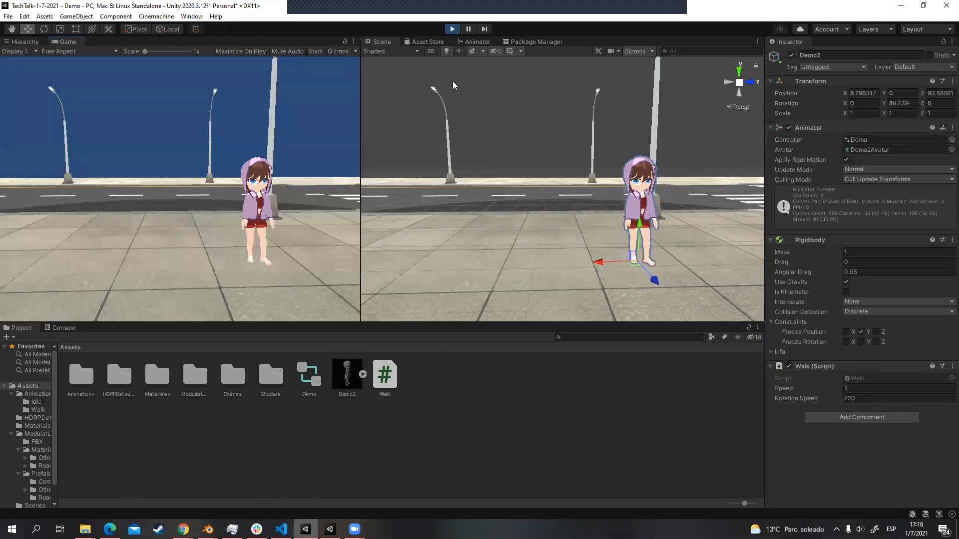
click(467, 44)
click(317, 163)
key(w)
key(a)
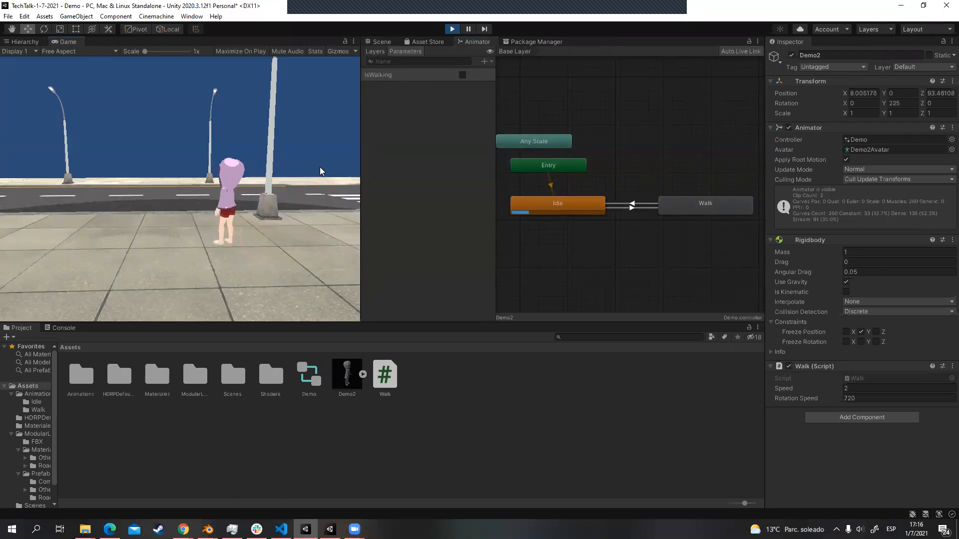
key(s)
key(d)
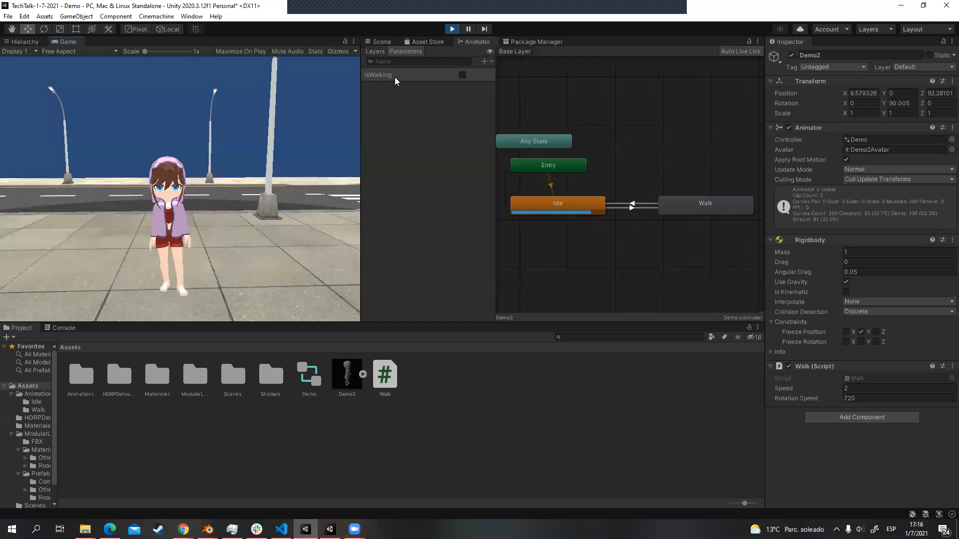
key(w)
key(s)
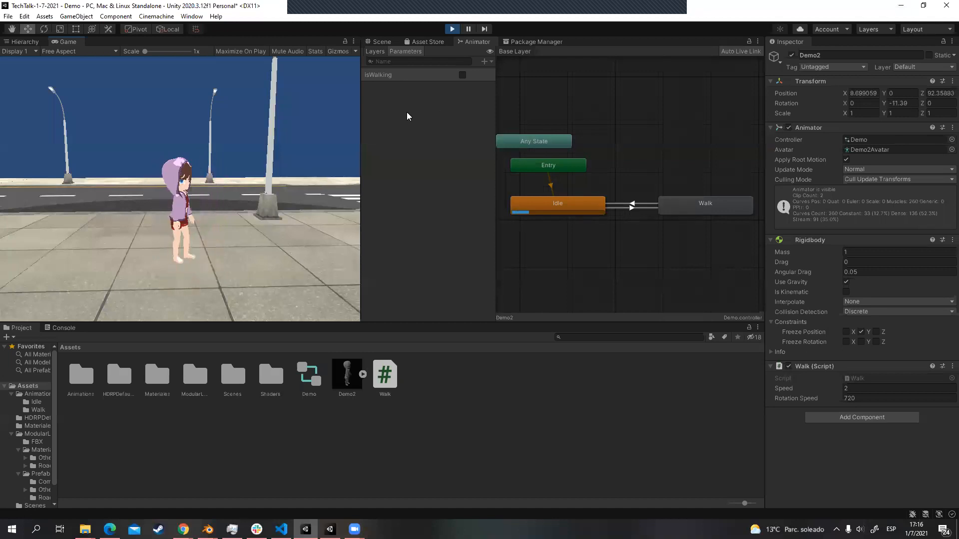
click(454, 29)
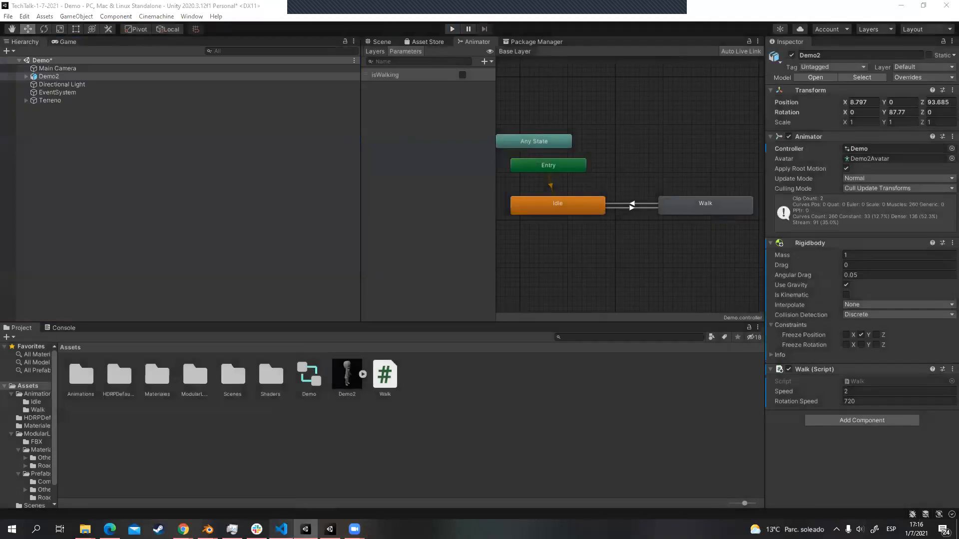
Step: Return to Walk.cs in Visual Studio Code and uncomment the isWalking block in Update()
key(alt+Tab)
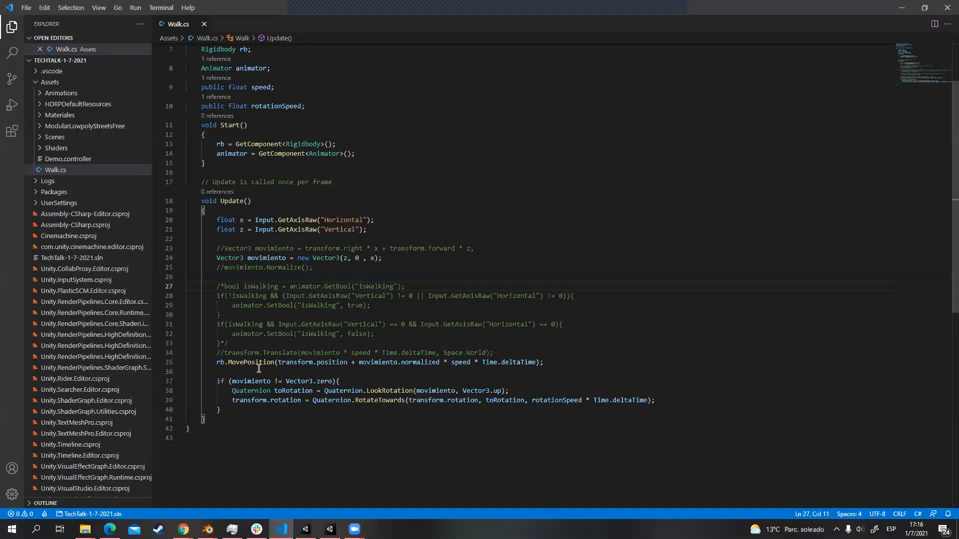
key(BackSpace)
key(BackSpace)
click(239, 343)
key(BackSpace)
key(BackSpace)
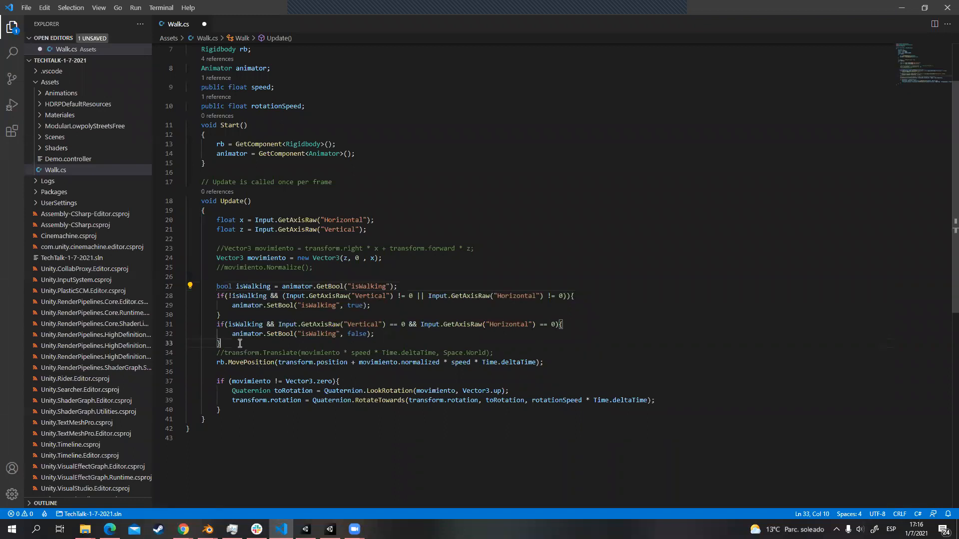
Step: Examine the isWalking variable, its animator.GetBool call, the GetComponent assignment of animator, and the first isWalking condition
double_click(259, 287)
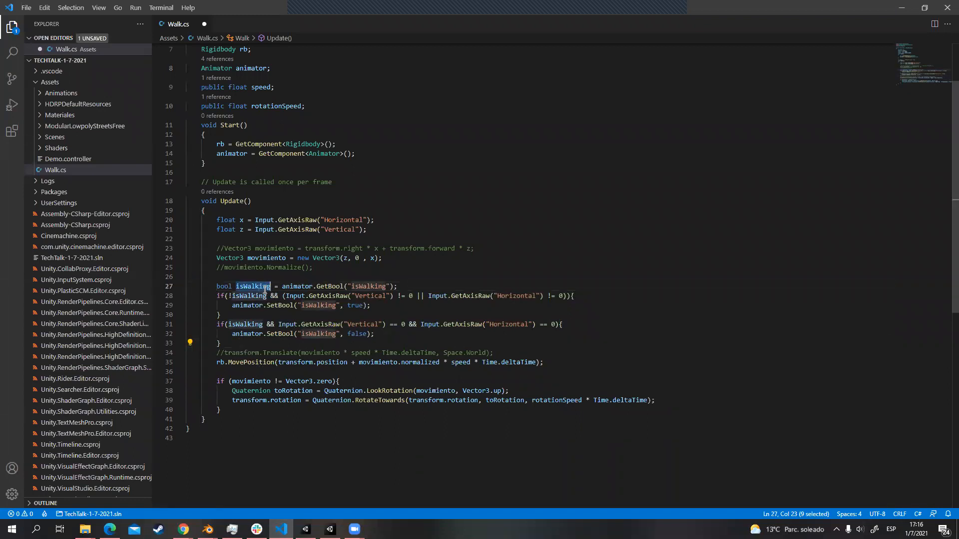
double_click(297, 287)
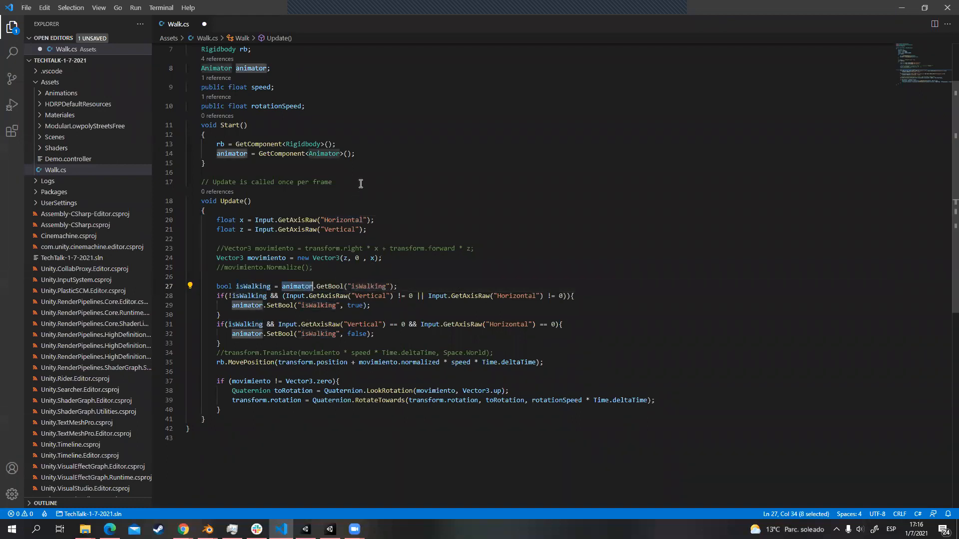
double_click(279, 154)
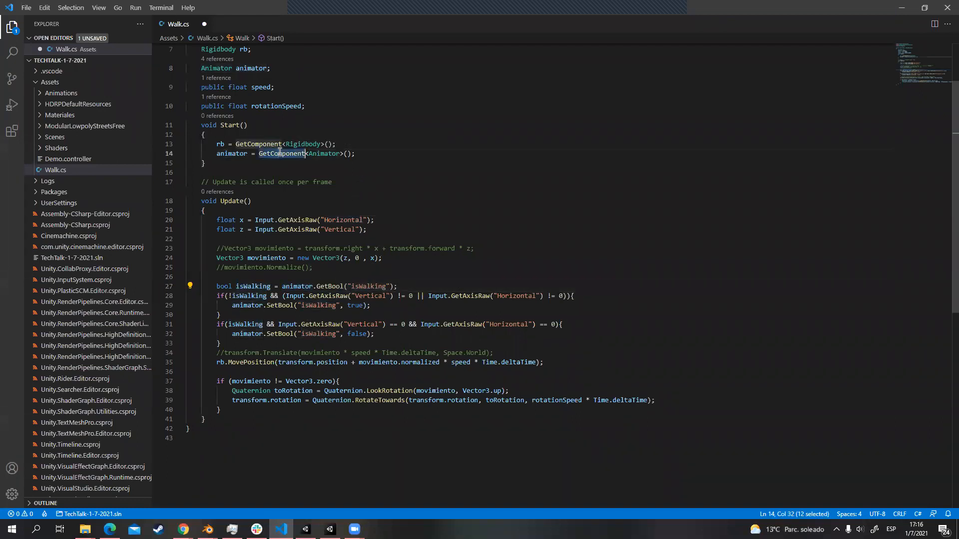
double_click(232, 154)
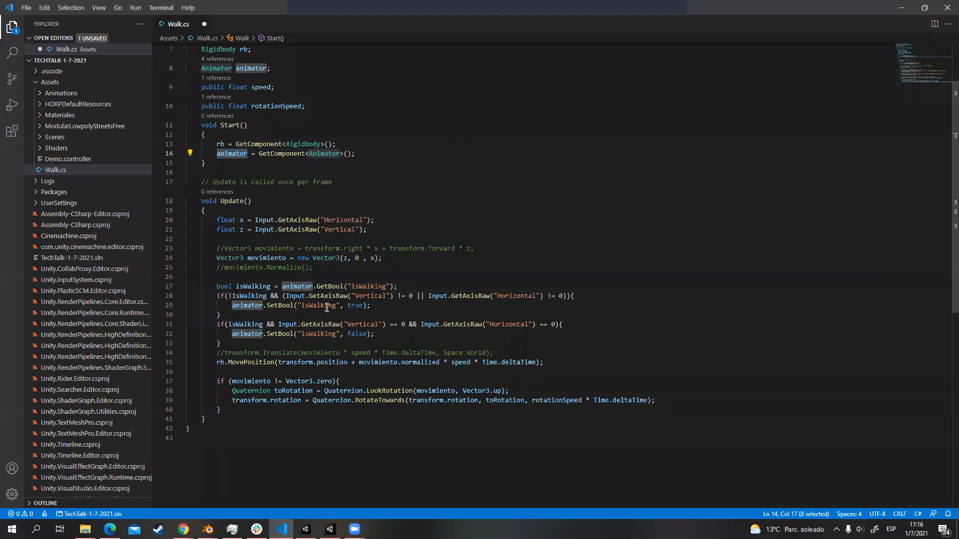
click(360, 286)
click(303, 286)
double_click(249, 295)
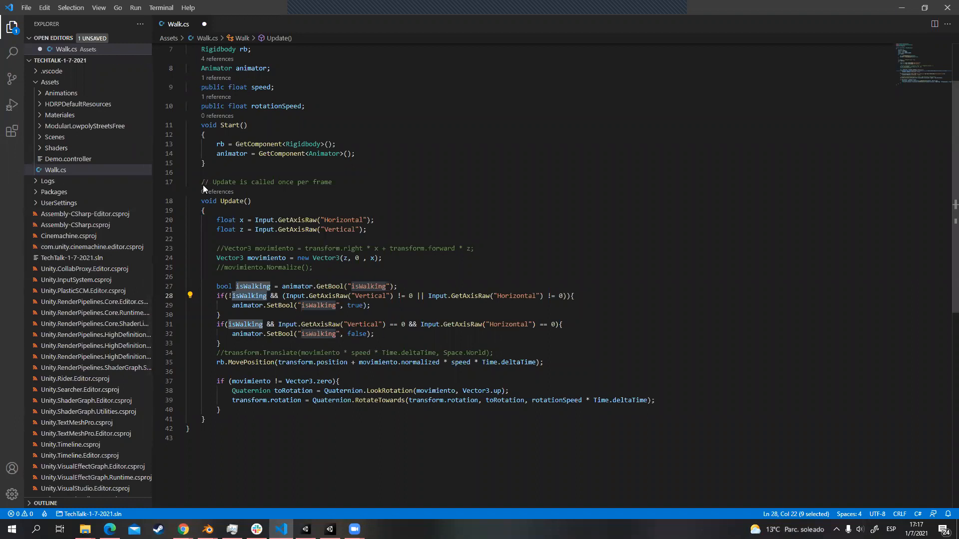
Step: Save Walk.cs, switch to Unity, and play the scene with the Game view shown
key(ctrl+s)
key(alt+Tab)
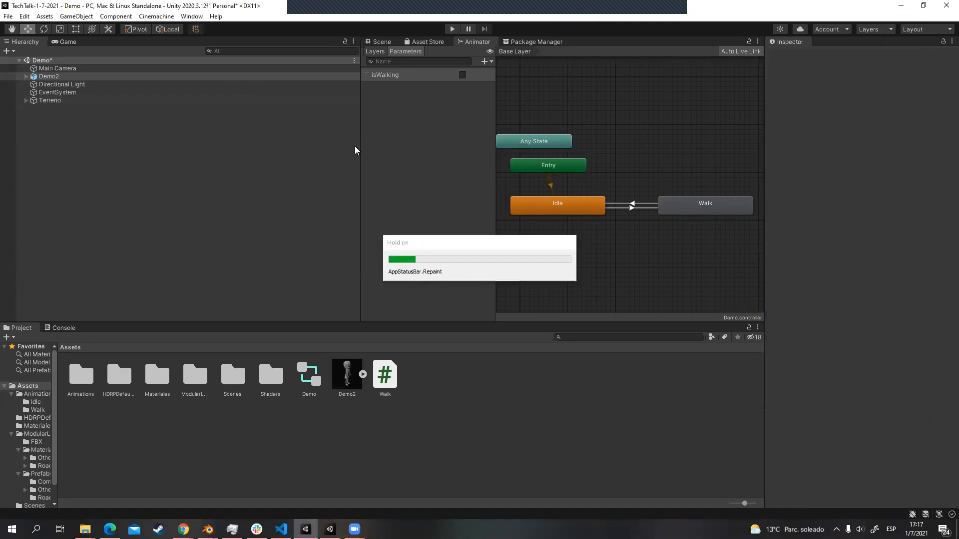
click(67, 42)
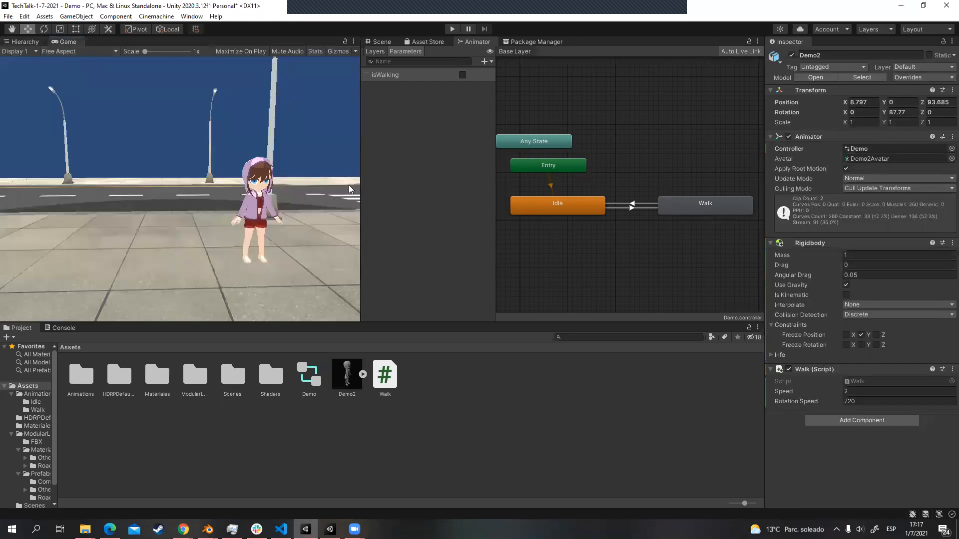
click(453, 29)
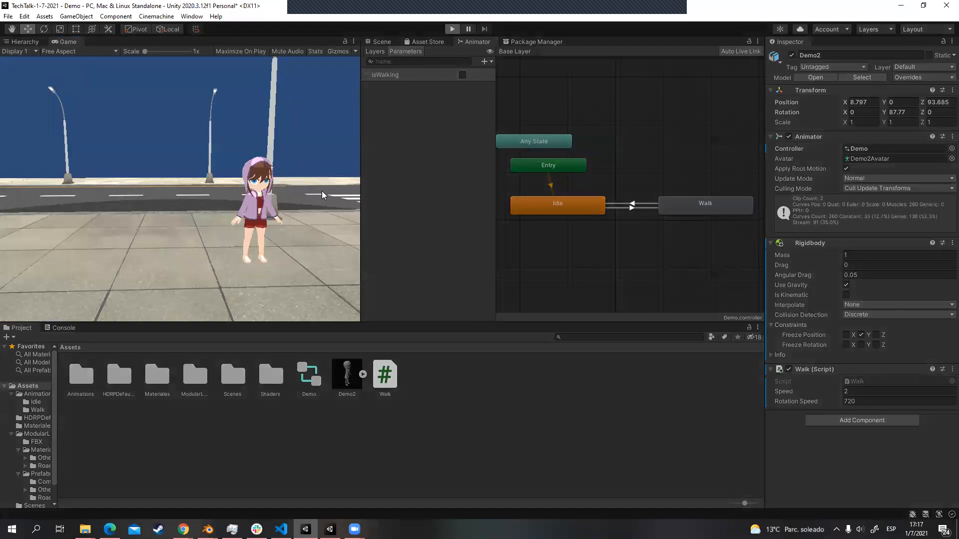
Step: Walk Demo2 around the street in different directions, watching the isWalking parameter and the Idle and Walk states
key(w)
key(a)
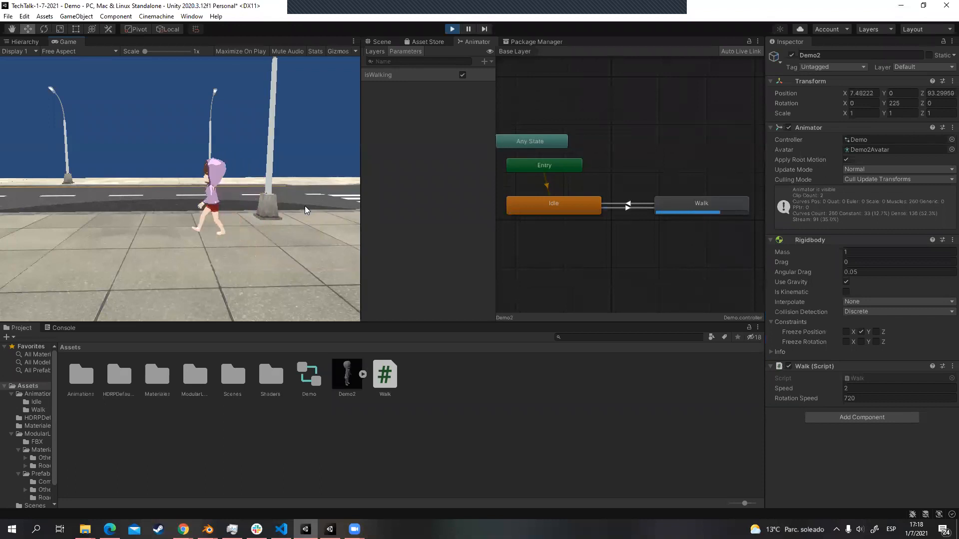
key(s)
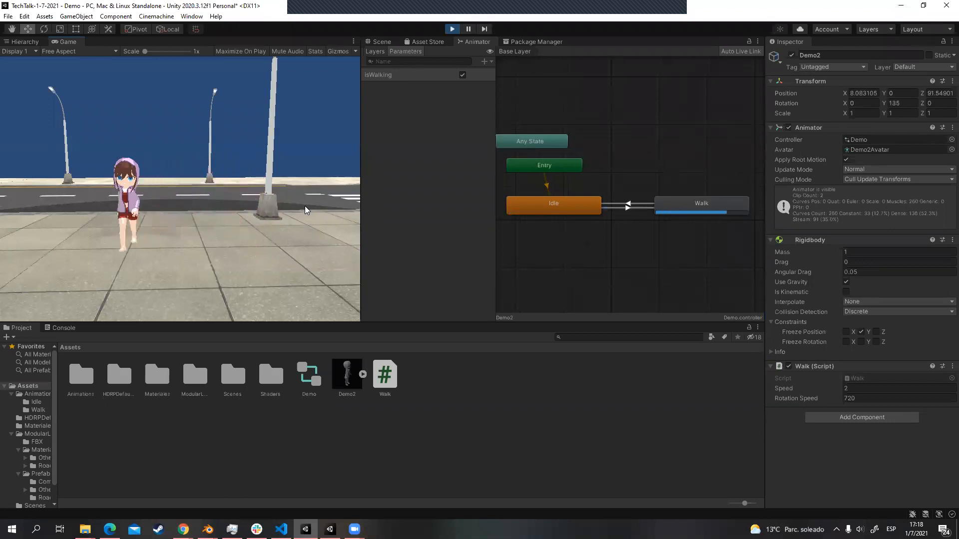
key(d)
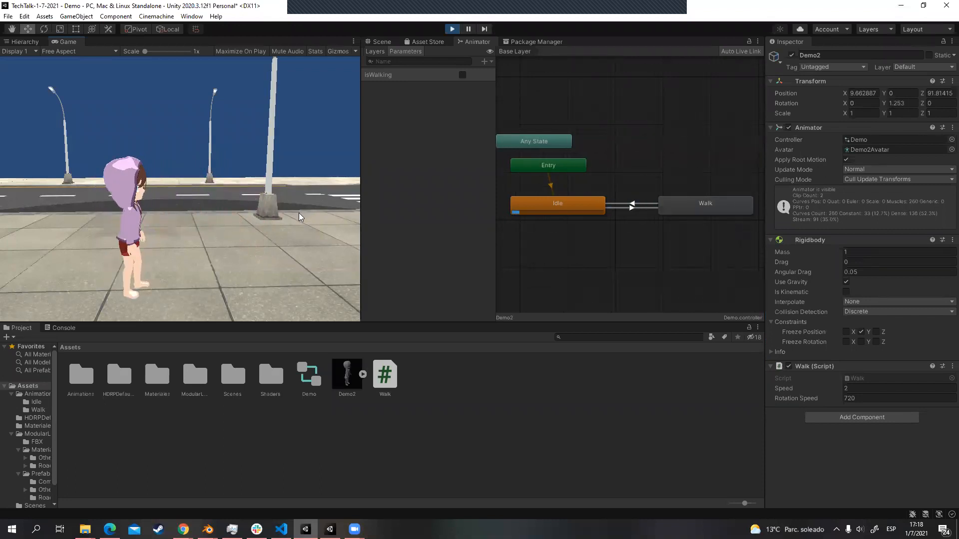
key(w+a)
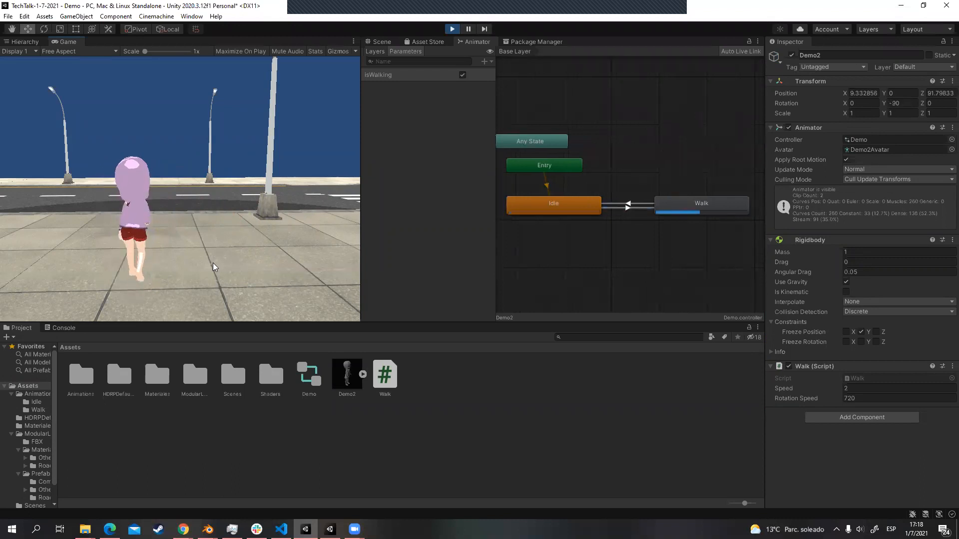
key(d)
key(s)
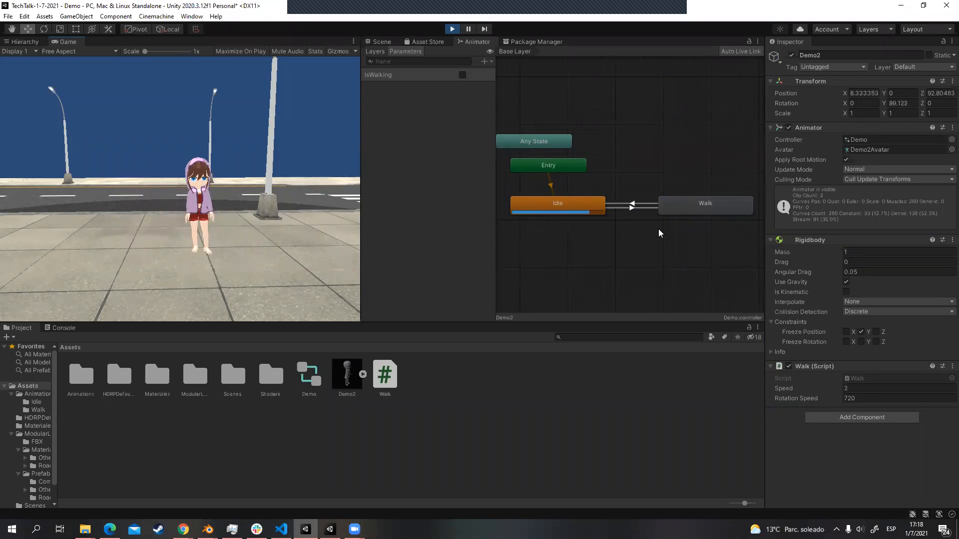
Step: Inspect the Idle -> Walk transition and its isWalking condition while repeatedly walking and stopping the character
click(630, 209)
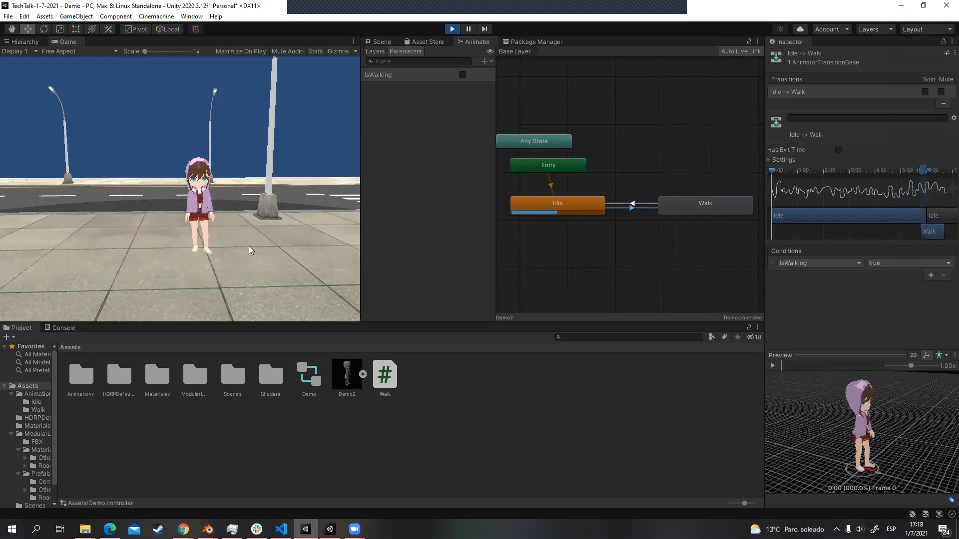
key(w)
key(s)
key(s)
key(w)
key(a)
key(d)
key(s)
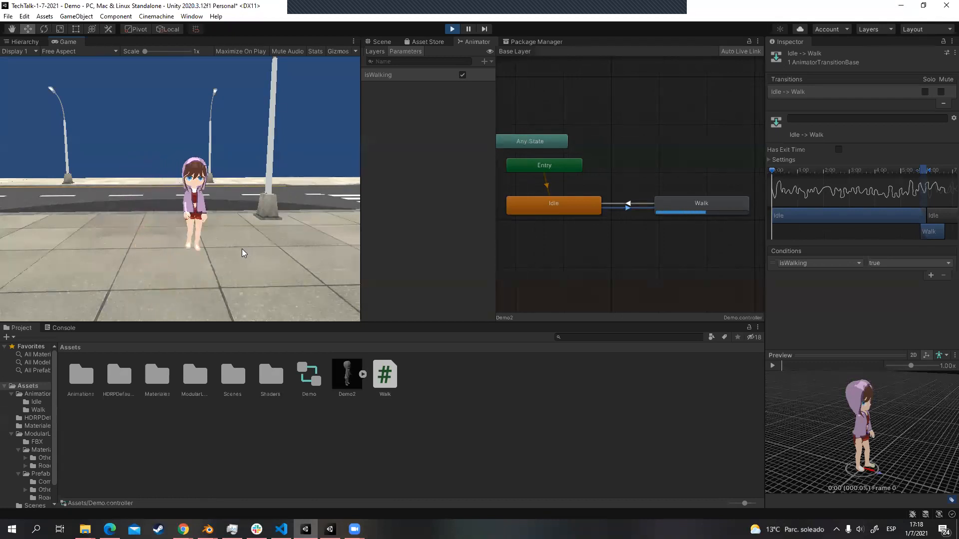
key(a)
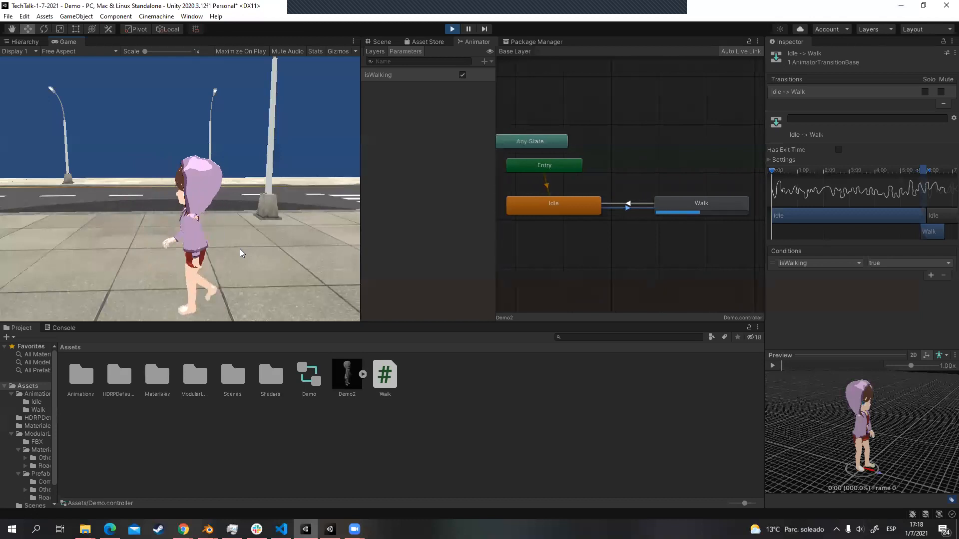
key(w)
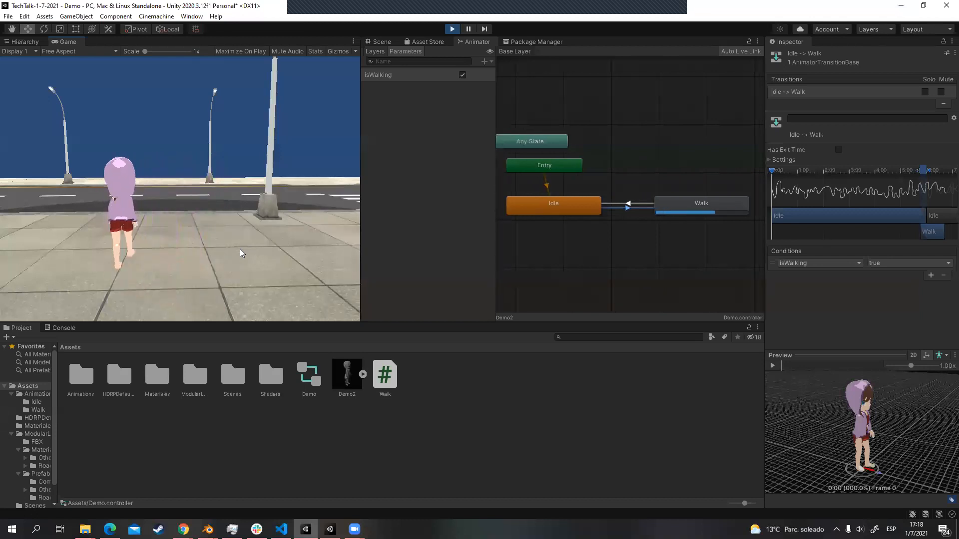
key(d)
key(s)
key(a)
key(a)
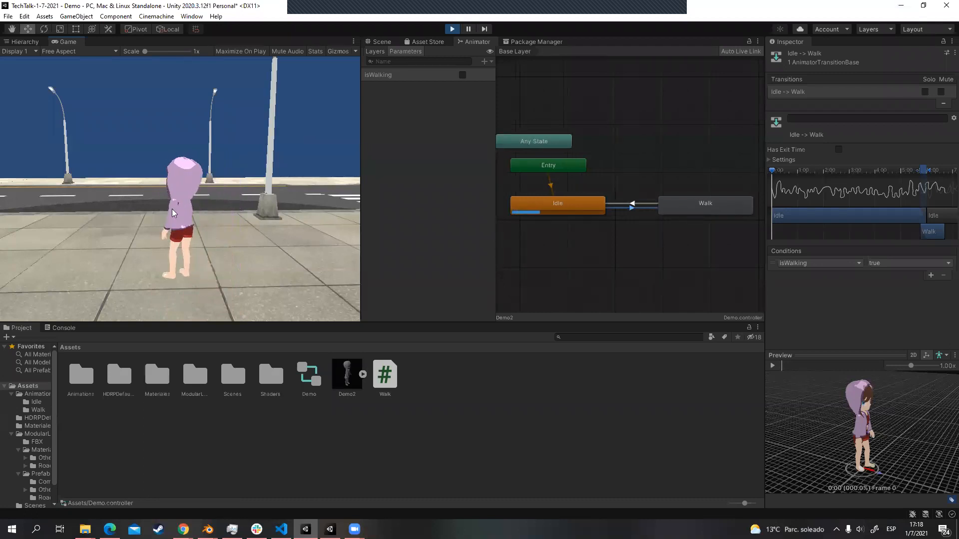
key(a)
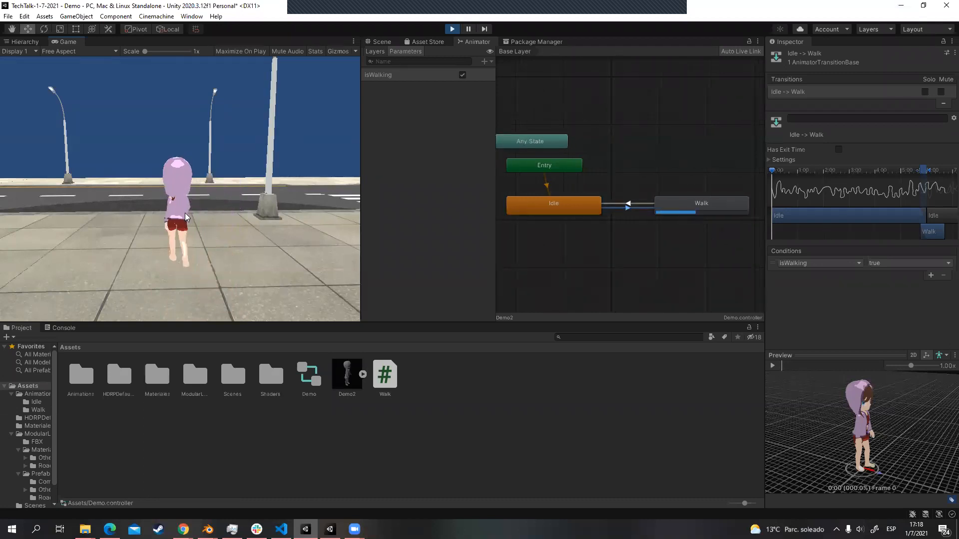
key(s)
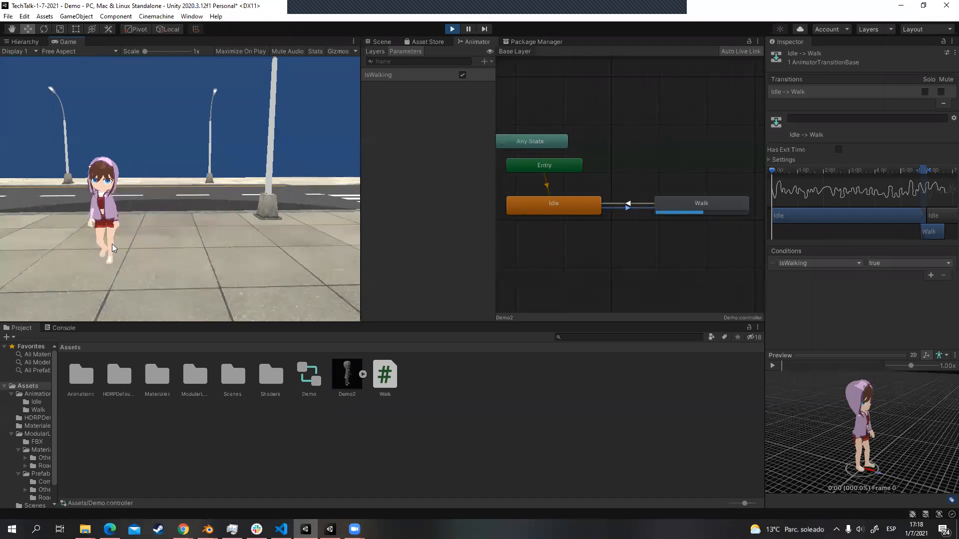
Step: Walk Demo2 in different directions while watching the isWalking parameter and the Idle and Walk states, and stop the play test
key(d)
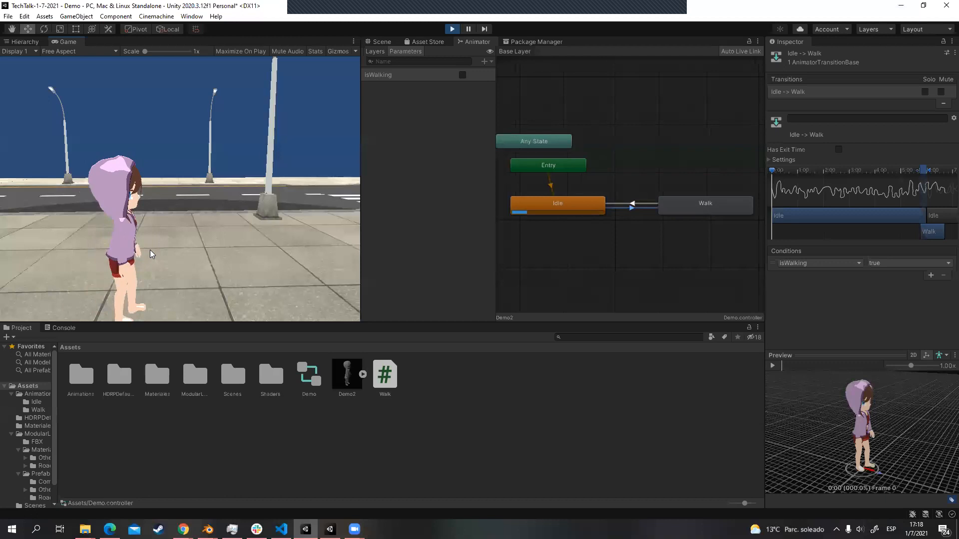
key(w)
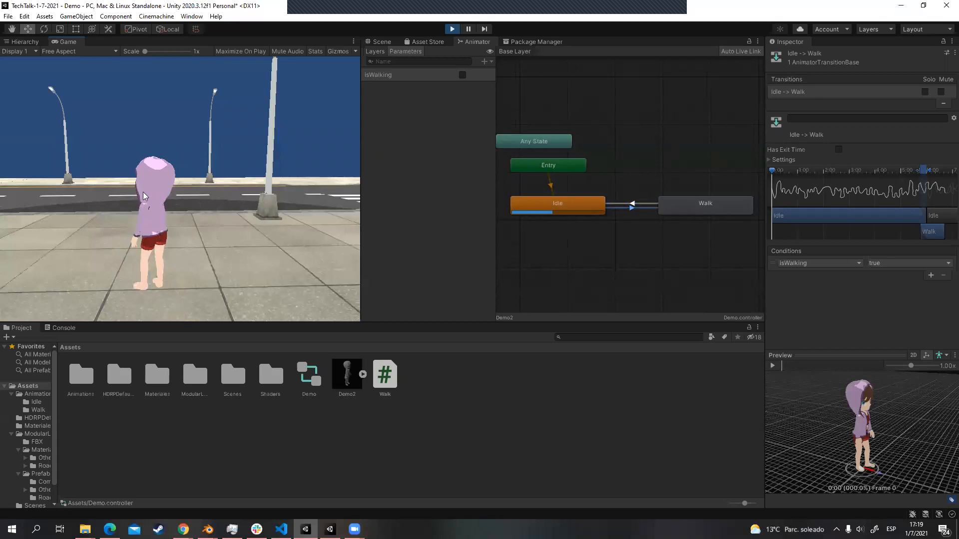
key(a)
key(s)
key(d)
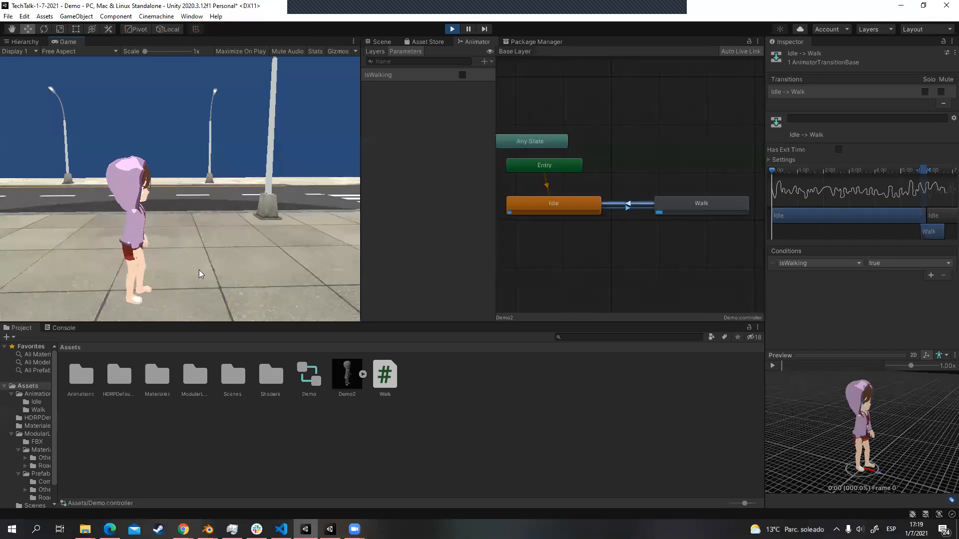
key(w)
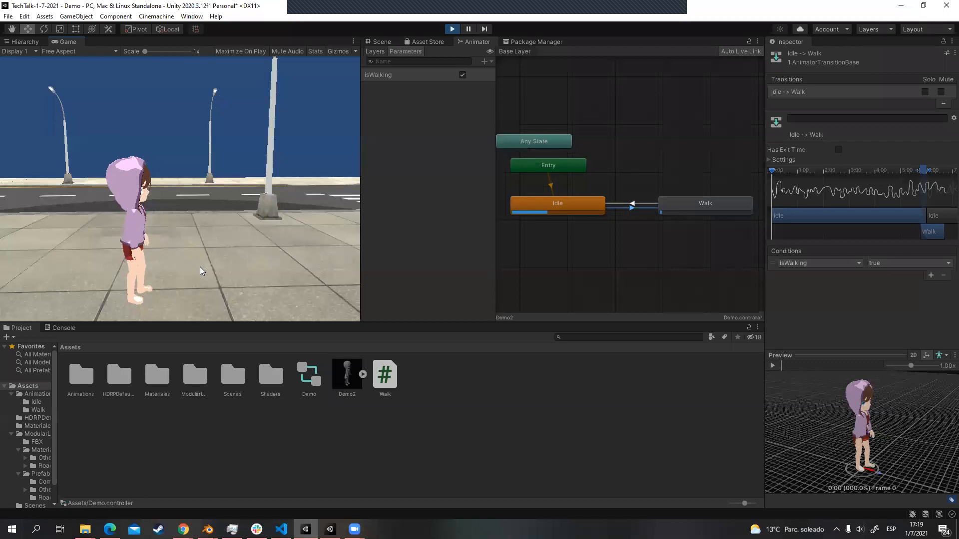
key(d)
key(s)
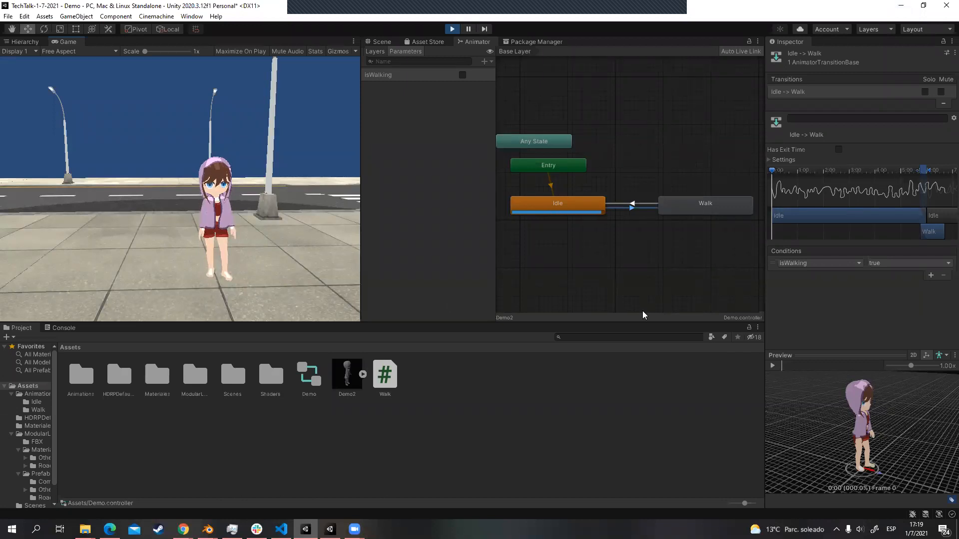
click(453, 29)
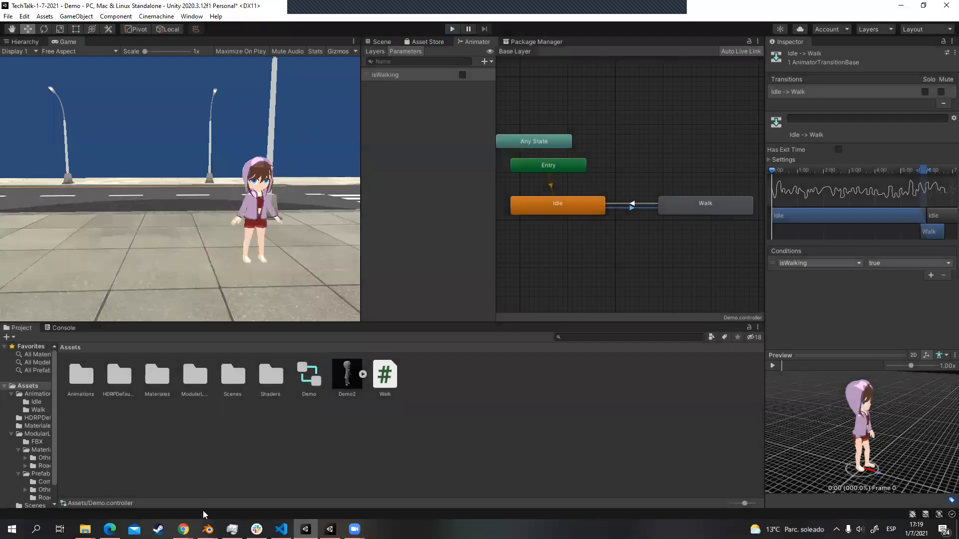
Step: Switch to the Google Slides presentation, present it from the Checklist slide through to the Preguntas... slide, and leave the slideshow
mouse_move(184, 529)
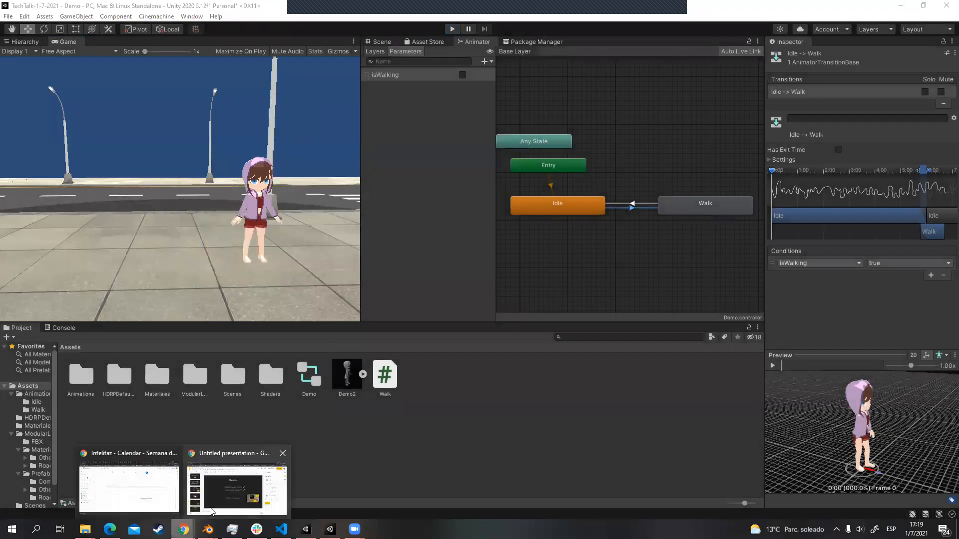
click(235, 482)
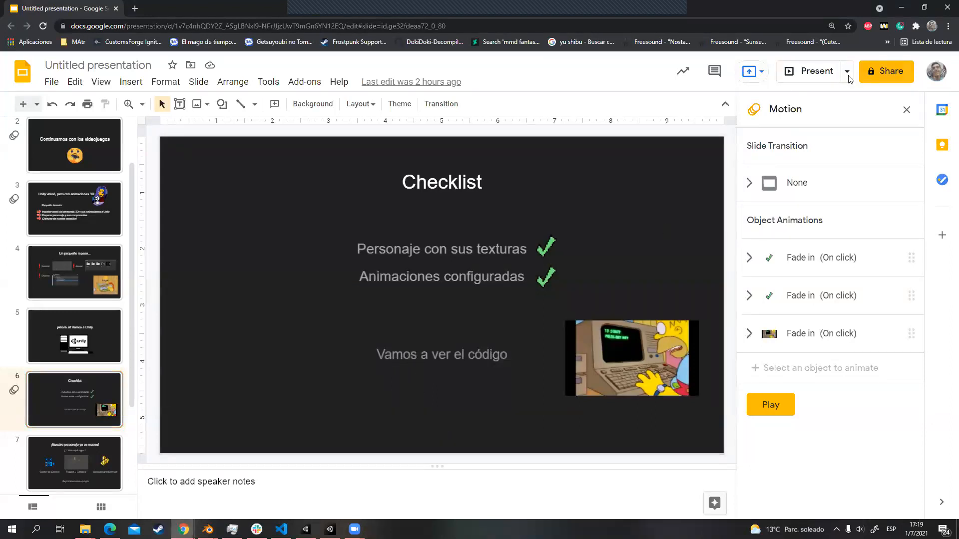
click(819, 72)
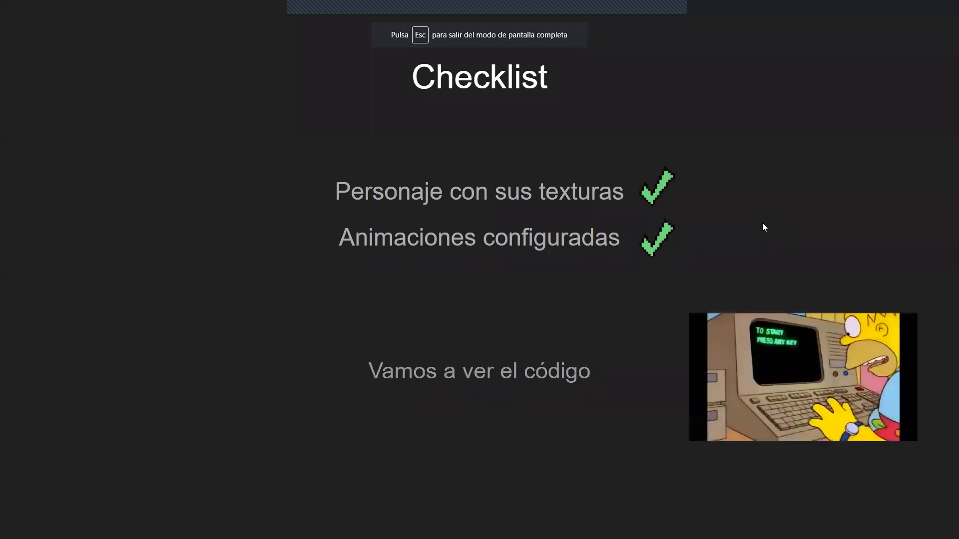
click(760, 223)
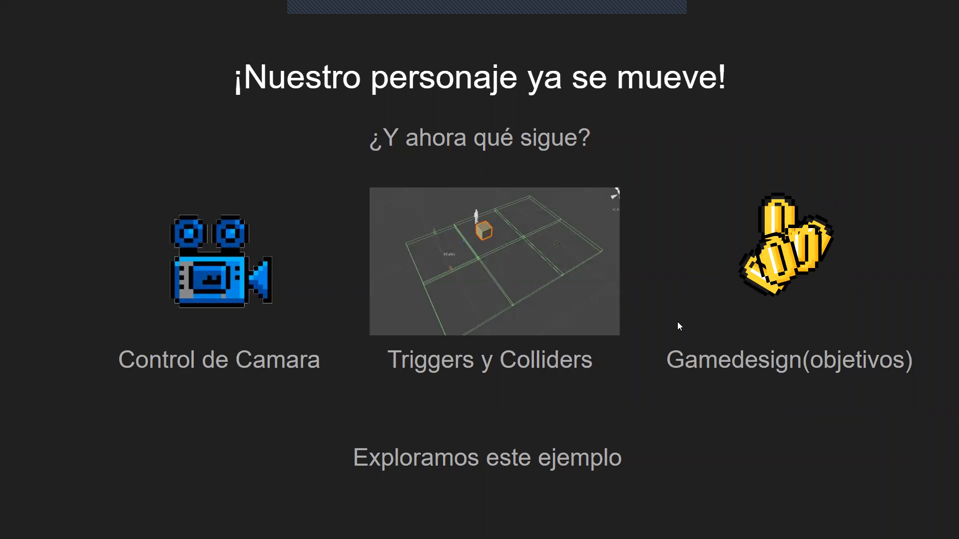
click(699, 249)
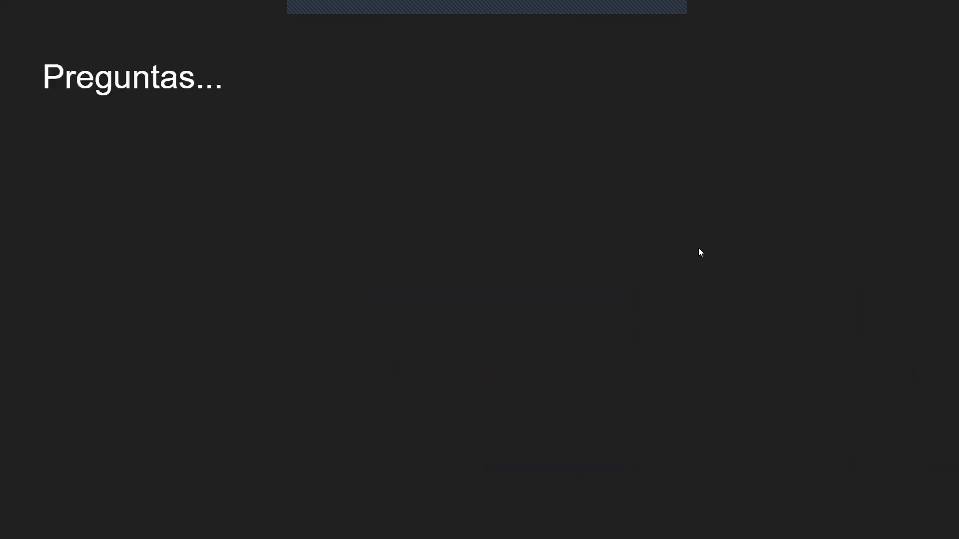
key(Escape)
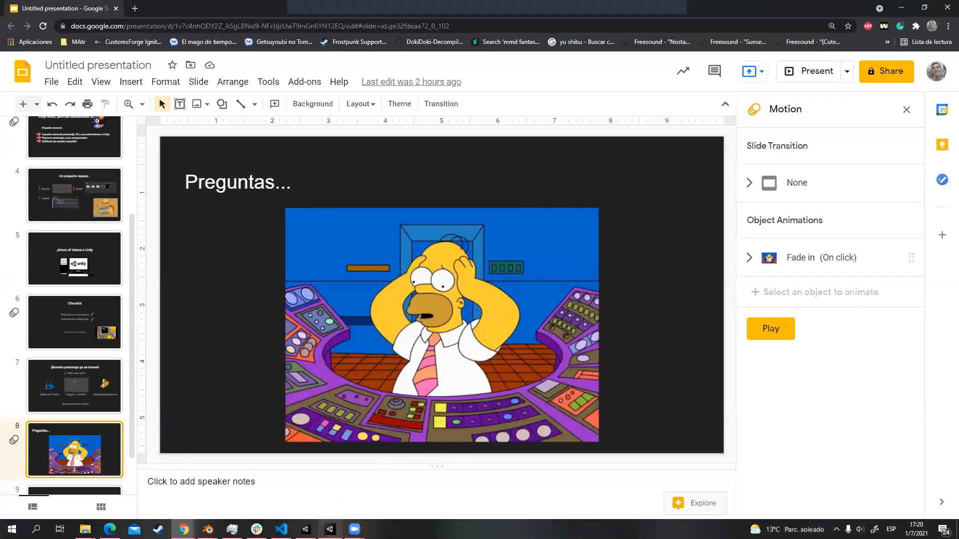
Step: Switch to the JuegoCurso Unity project and examine the Idle character's camera and colliders in the piso6 scene
key(alt+Tab)
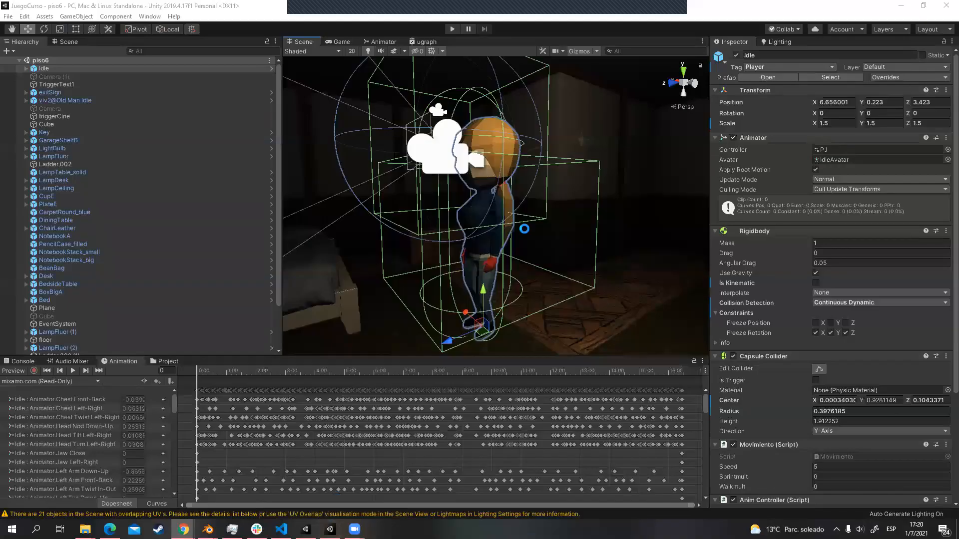
scroll(574, 211, down, 4)
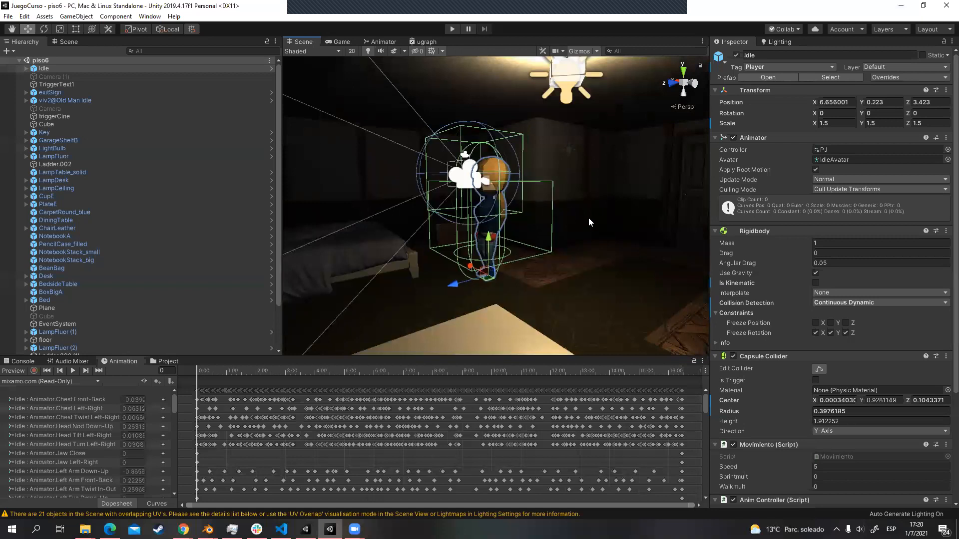
alt+drag(585, 207, 295, 215)
alt+drag(394, 217, 524, 235)
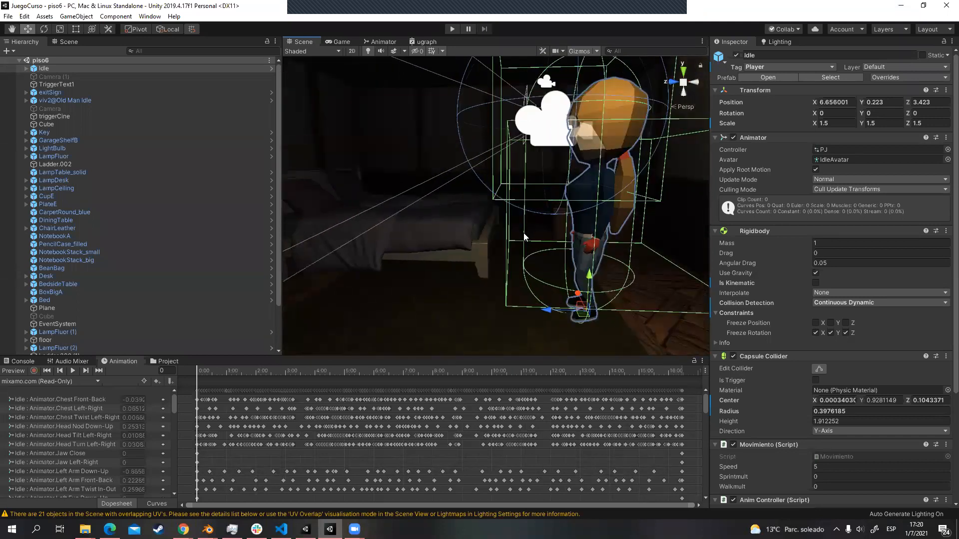
click(524, 232)
click(582, 202)
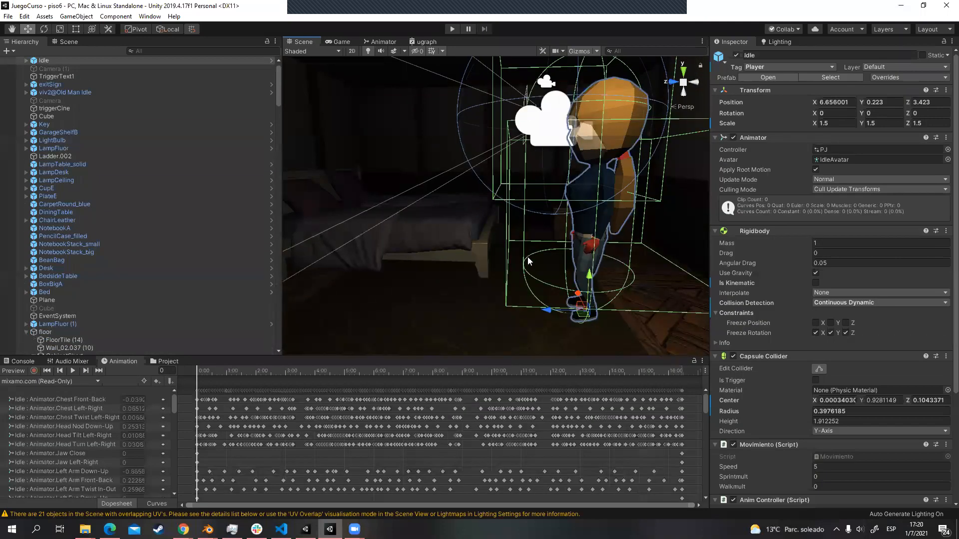
Step: Inspect the Cube and triggerCine objects in piso6 and look around the corridor in the Scene view
right_drag(585, 200, 427, 190)
key(s)
key(w)
key(w)
click(103, 115)
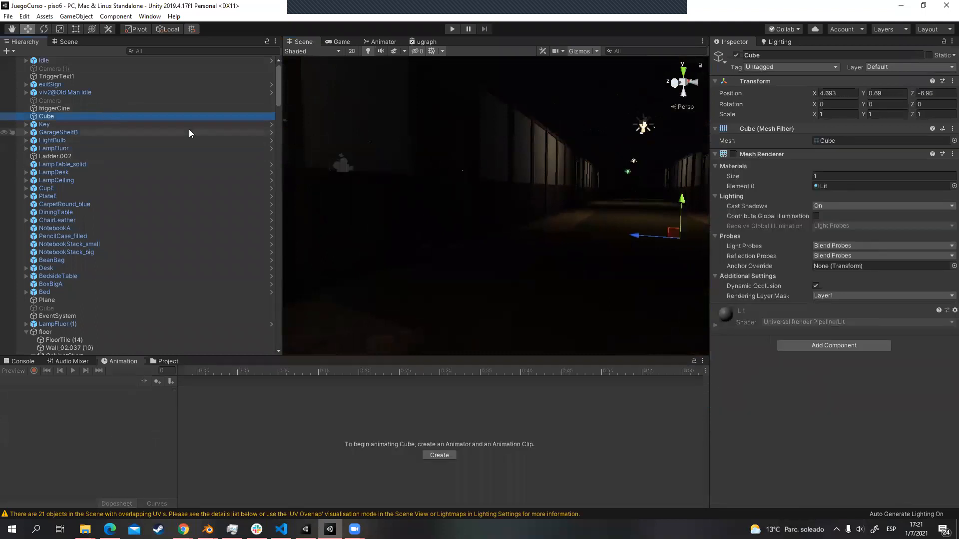
click(80, 109)
right_drag(595, 197, 646, 236)
key(w)
click(631, 222)
right_drag(632, 267, 502, 225)
Step: Play the piso6 scene and lower the JuegoCurso application's volume in the Windows volume mixer
click(452, 29)
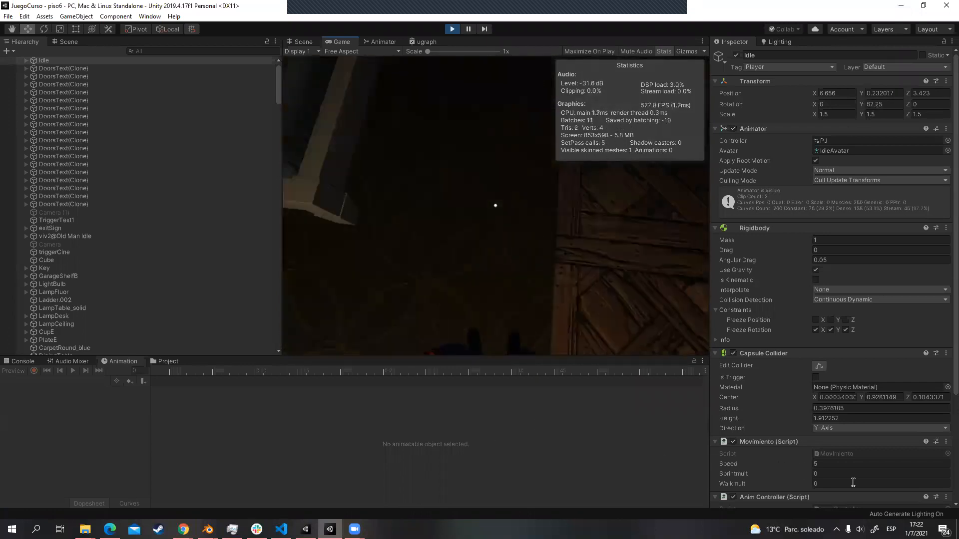
right_click(860, 529)
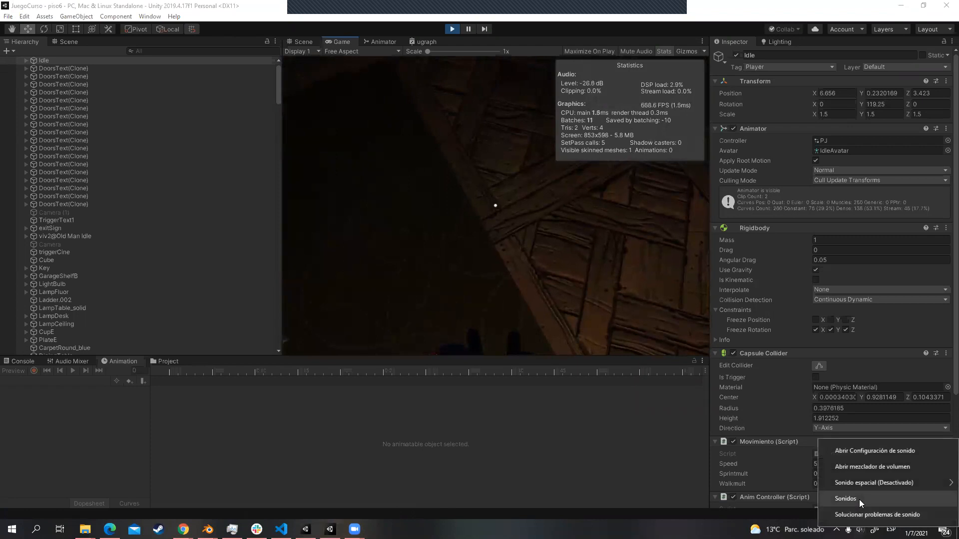
click(900, 467)
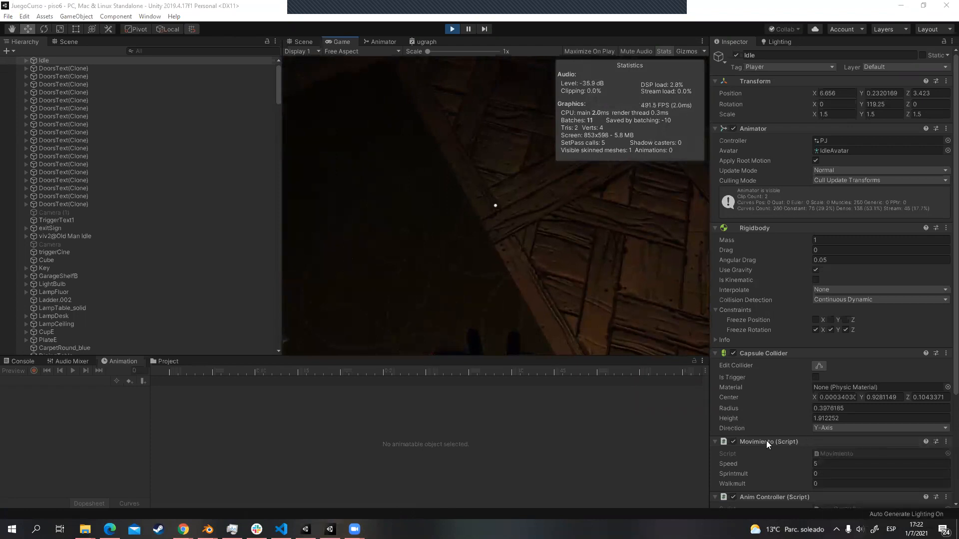
scroll(814, 507, down, 3)
scroll(810, 507, up, 3)
scroll(788, 507, down, 3)
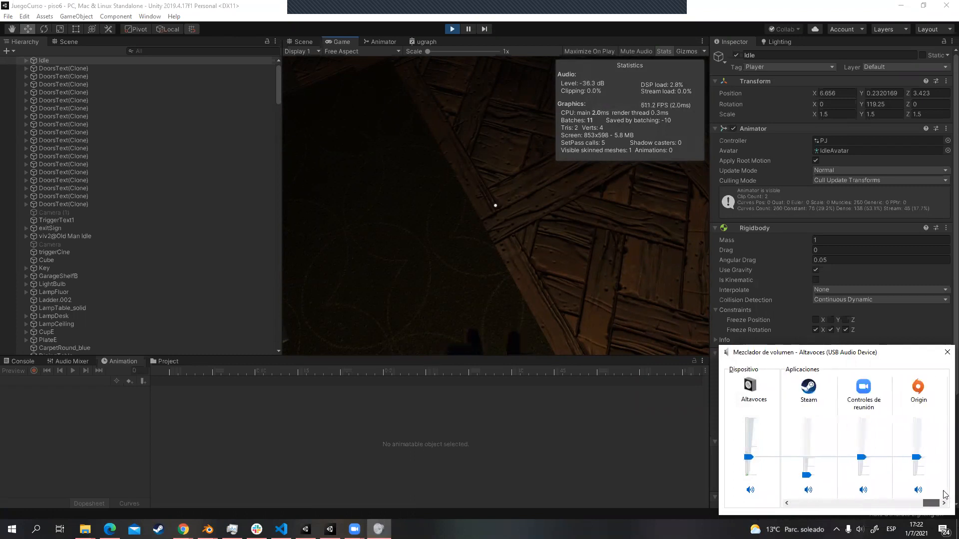
drag(932, 506, 884, 510)
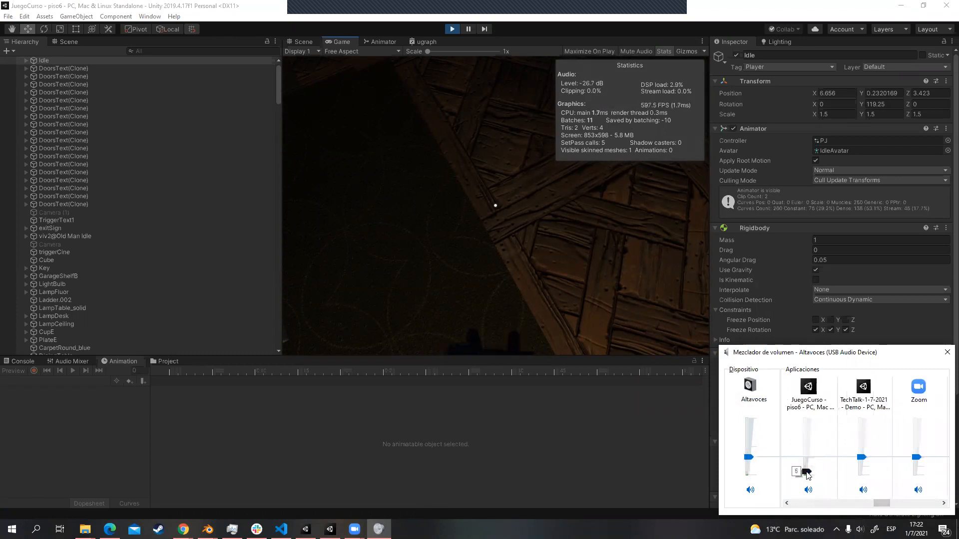
Step: Walk to the lamp in the running game, and show a widened Scene view beside it, framed on the character
click(501, 184)
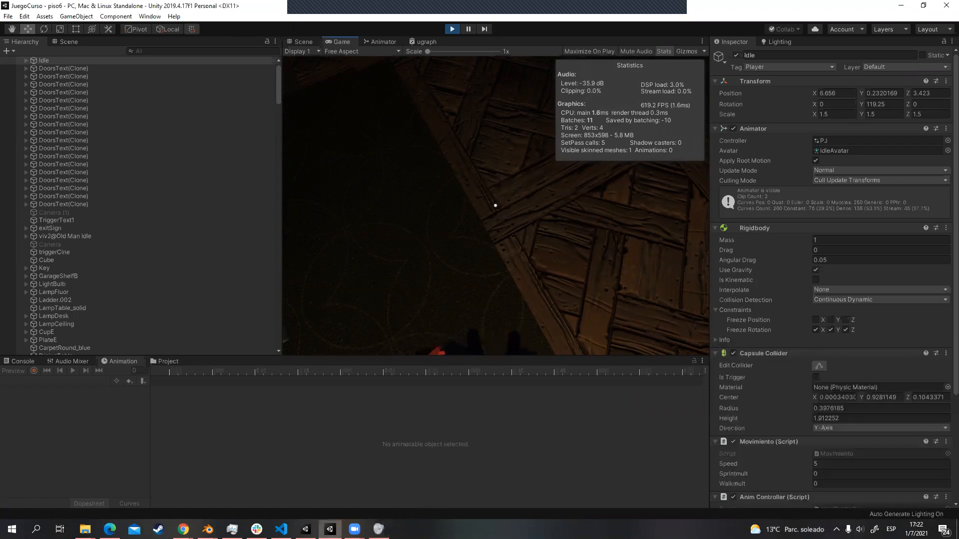
key(w)
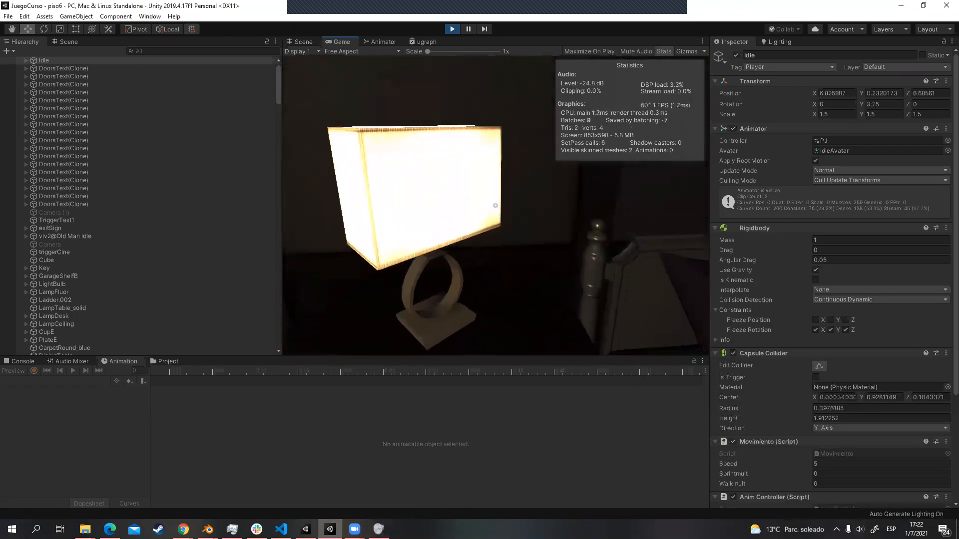
key(Escape)
click(70, 42)
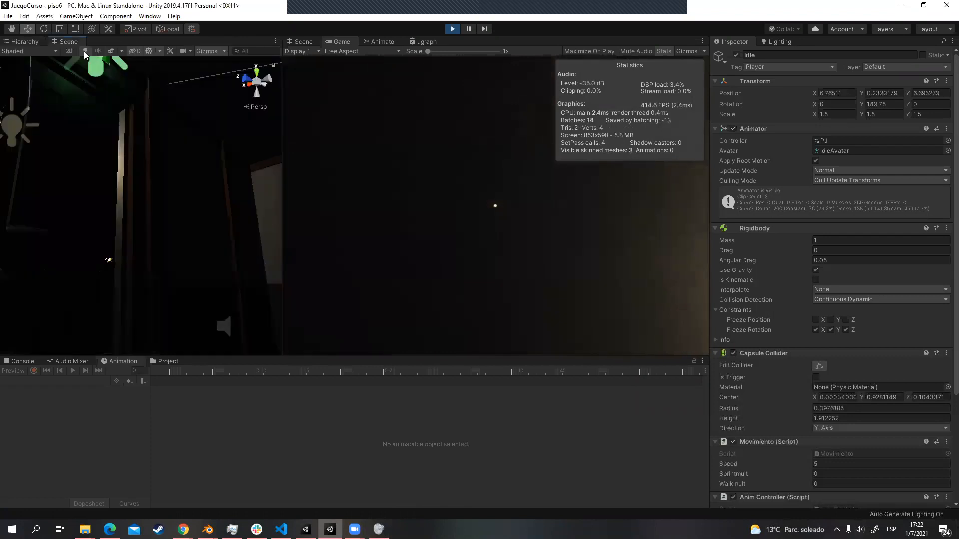
drag(314, 172, 343, 175)
right_drag(207, 222, 130, 206)
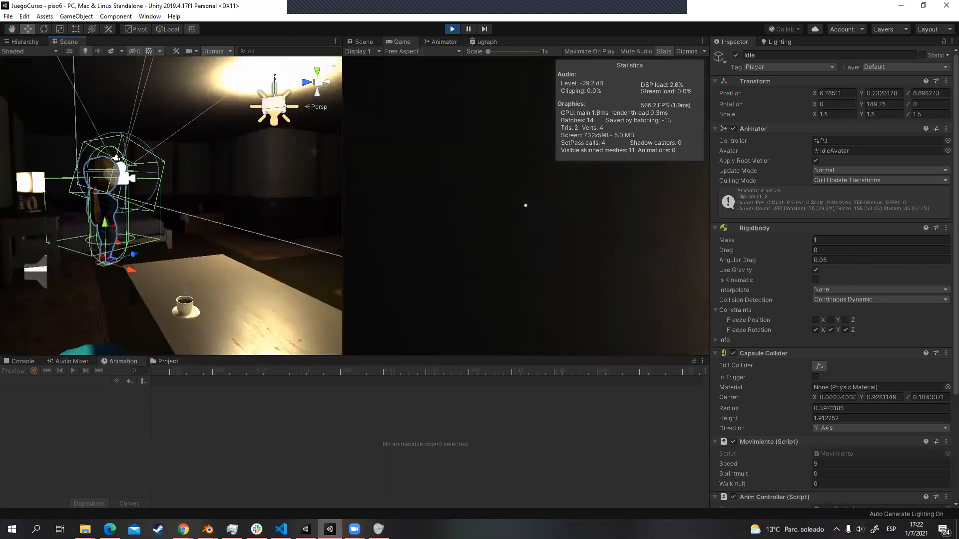
Step: Walk and turn the character around the bedside table and coffee table, watching its camera and colliders in the Scene view
click(526, 205)
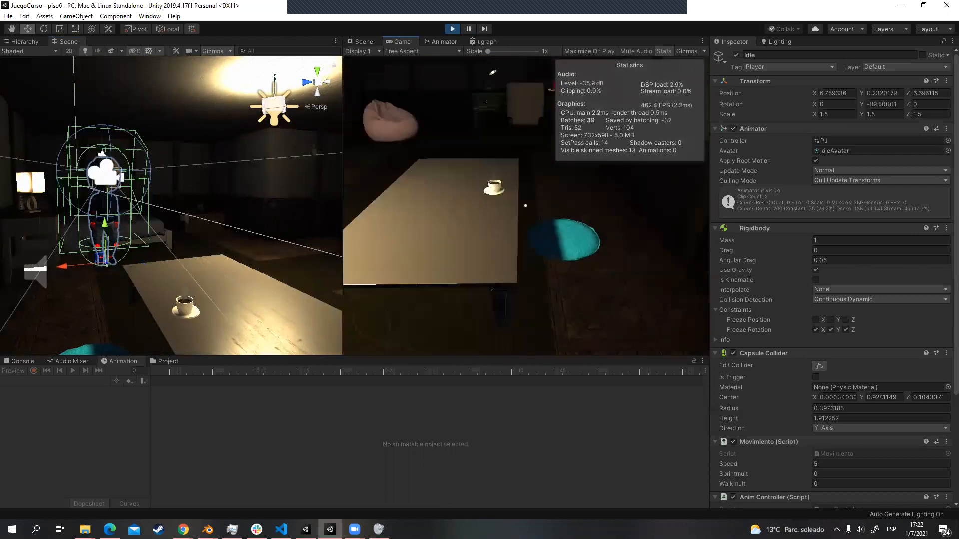
key(w)
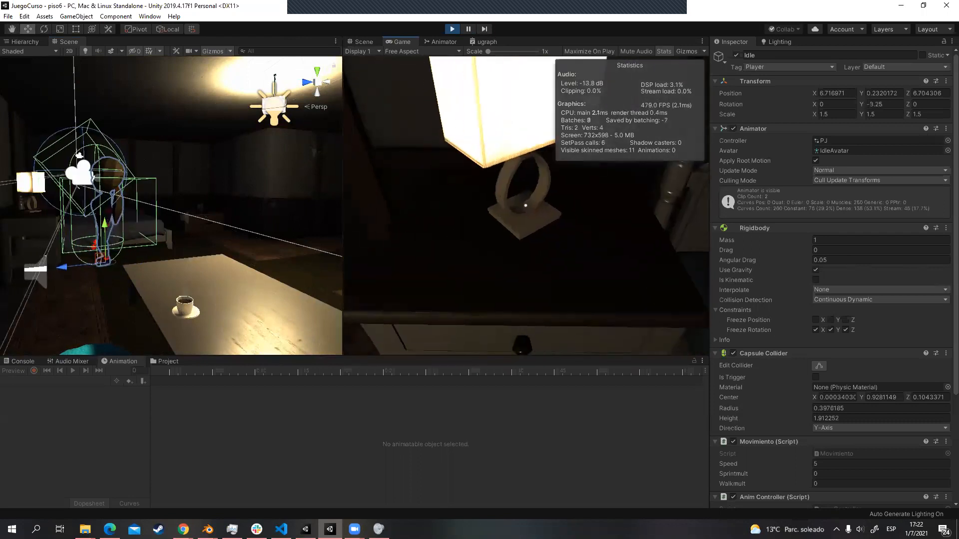
key(w)
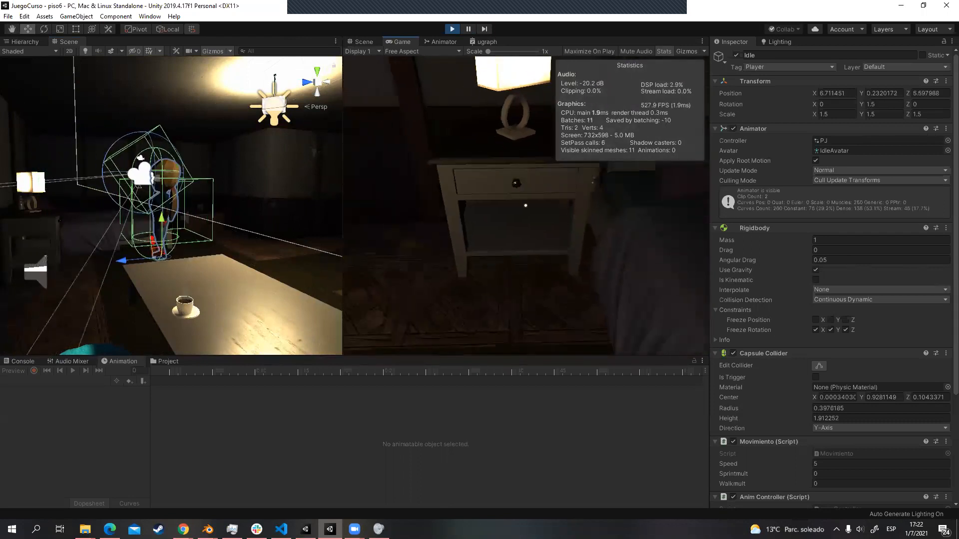
key(s)
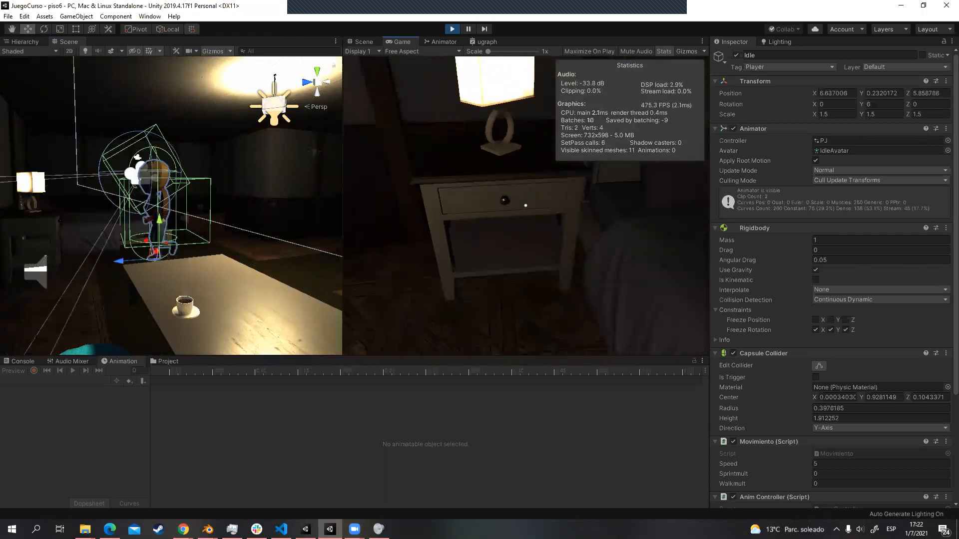
key(w)
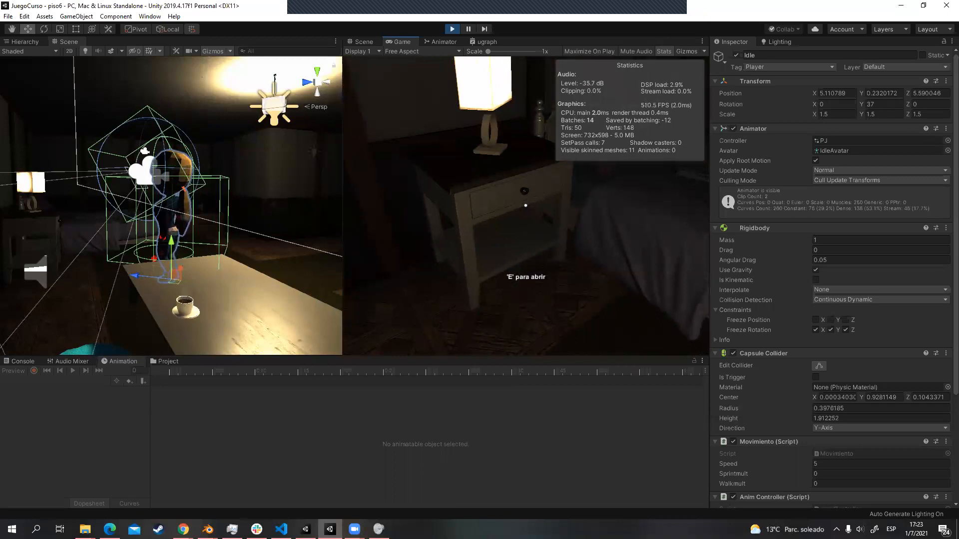
key(d)
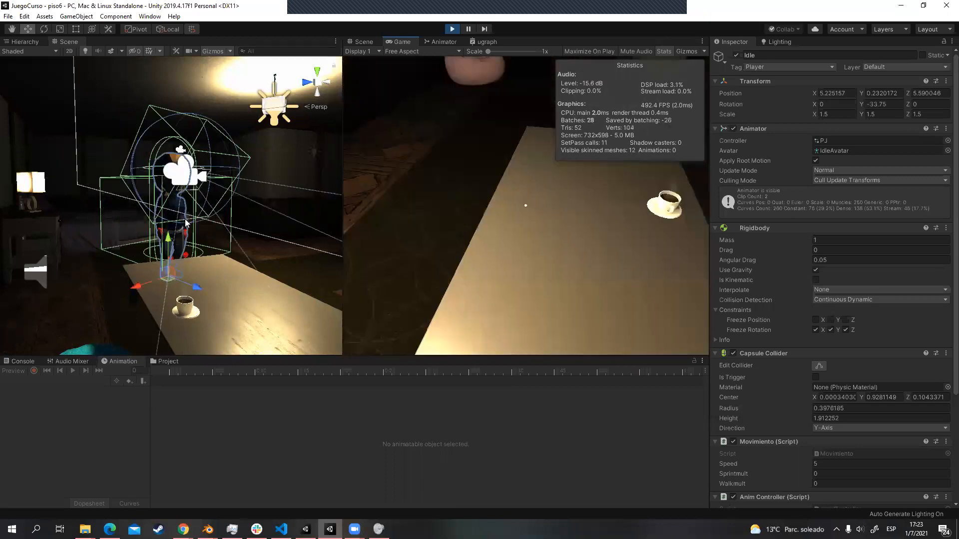
Step: Select BedsideTable_mesh in the Scene view and trigger the bedside table's opening interaction in the running game
click(47, 221)
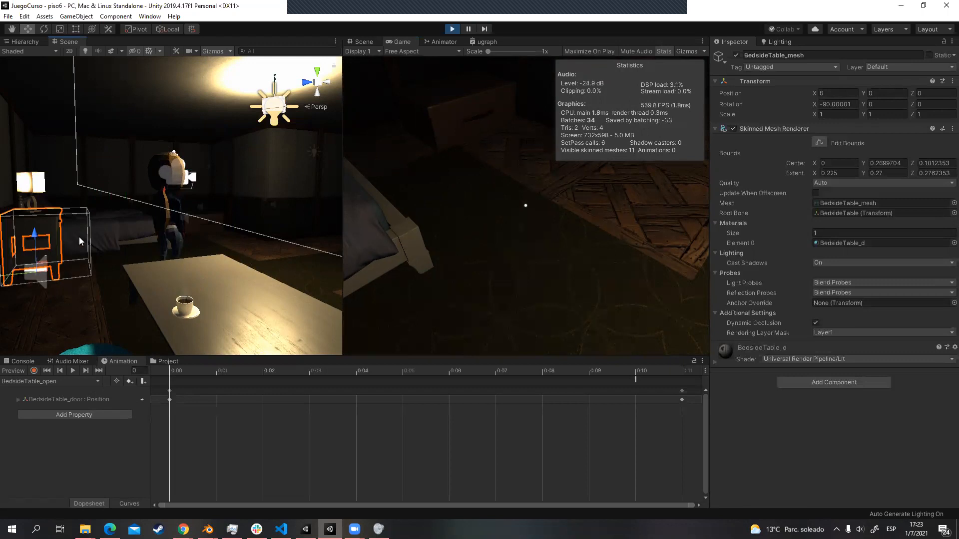
click(525, 195)
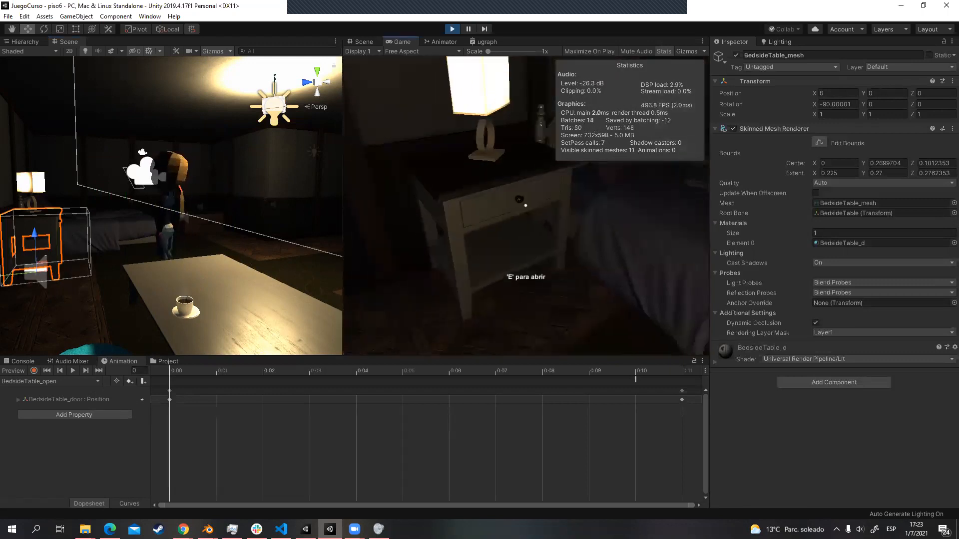
key(e)
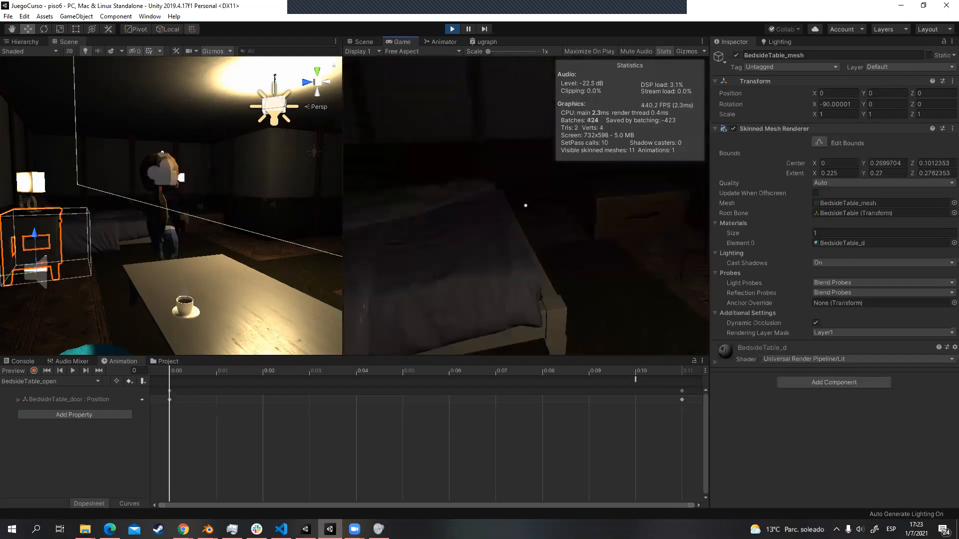
Step: Walk past the bed to the bedroom door, open it and step out into the corridor of the running game
key(w)
key(w)
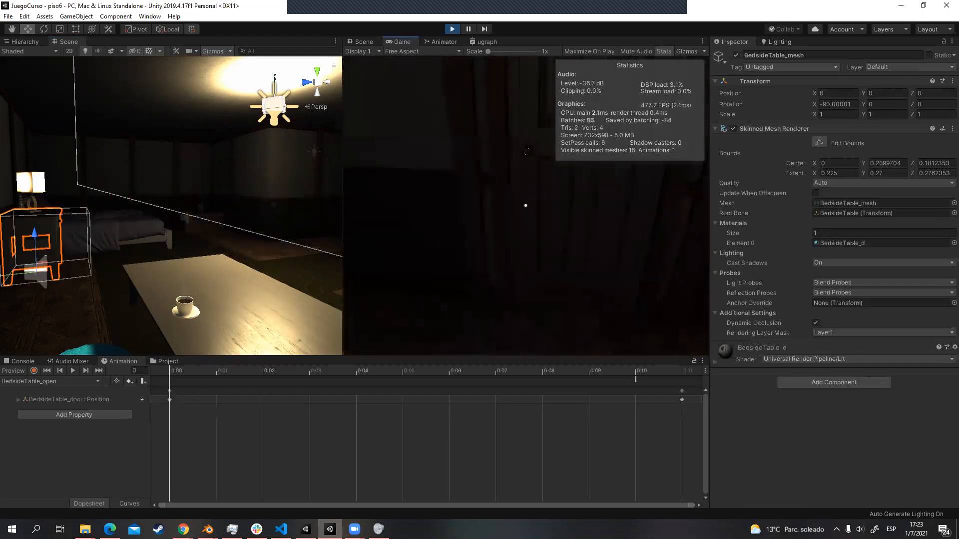
key(e)
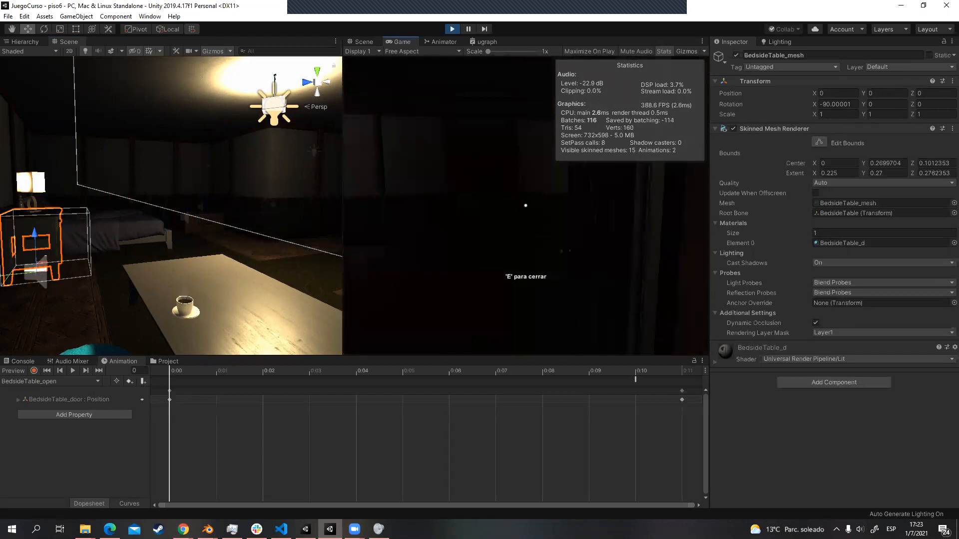
key(w)
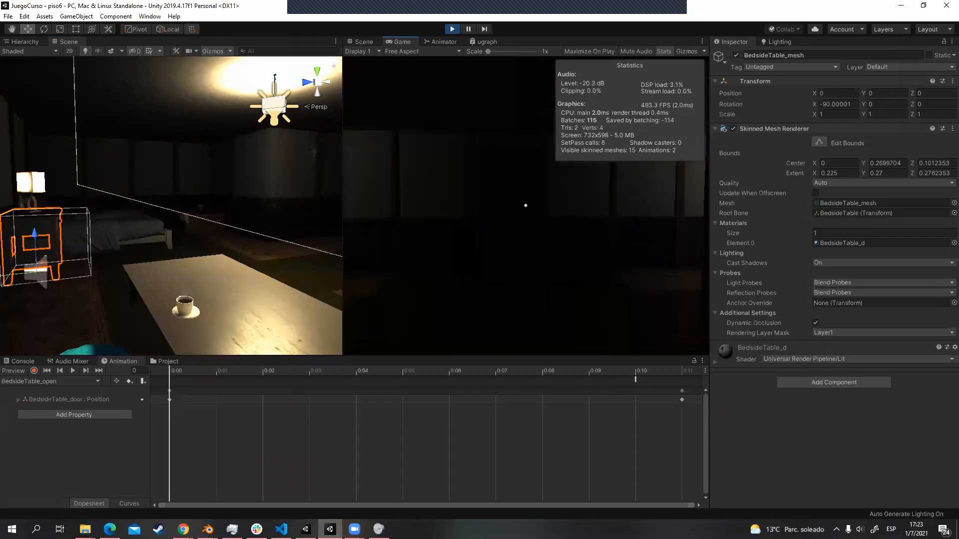
key(w)
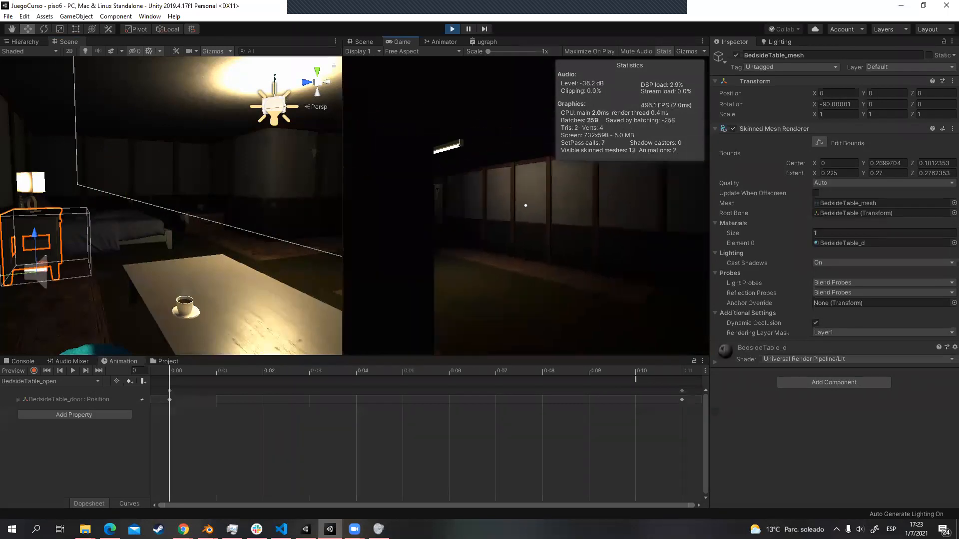
Step: Walk along the dark corridor to the door under the green exit sign and try it
key(w)
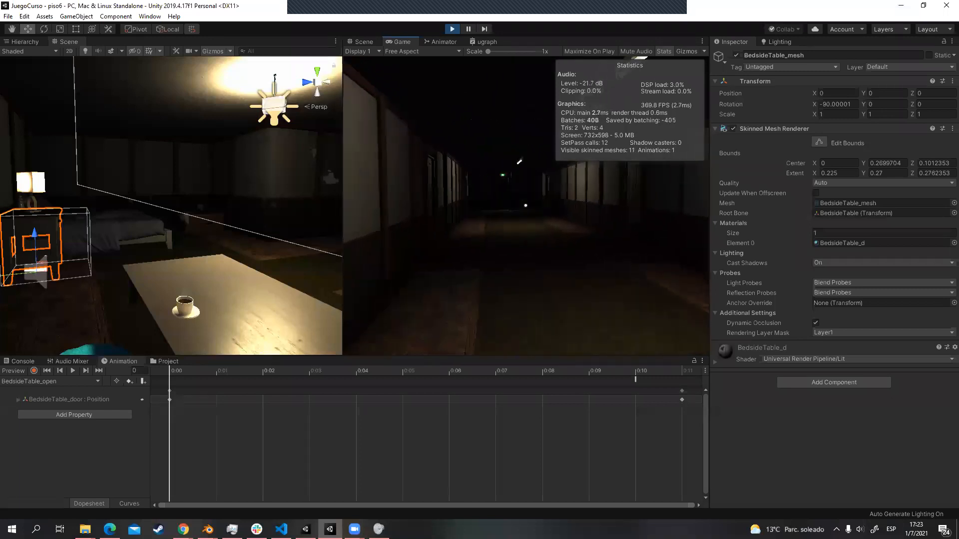
key(w)
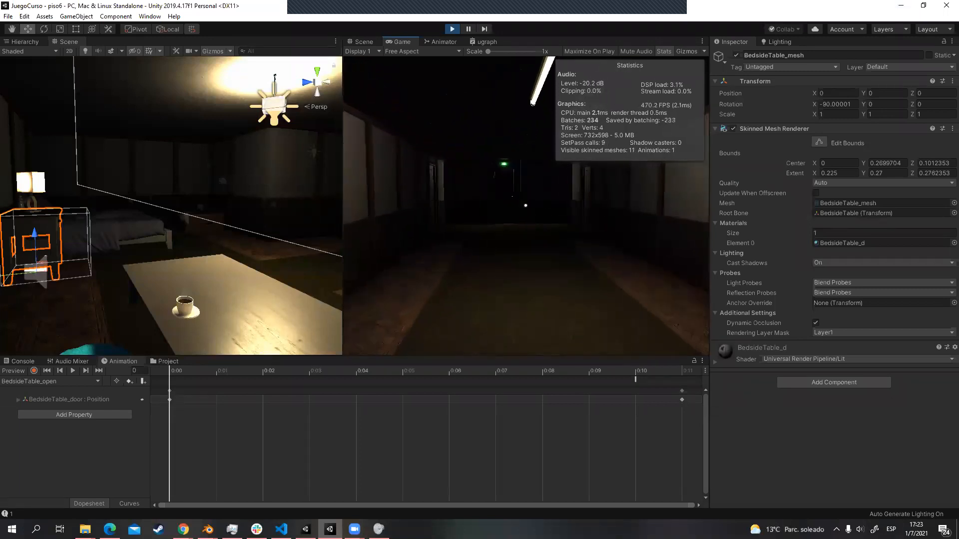
key(w)
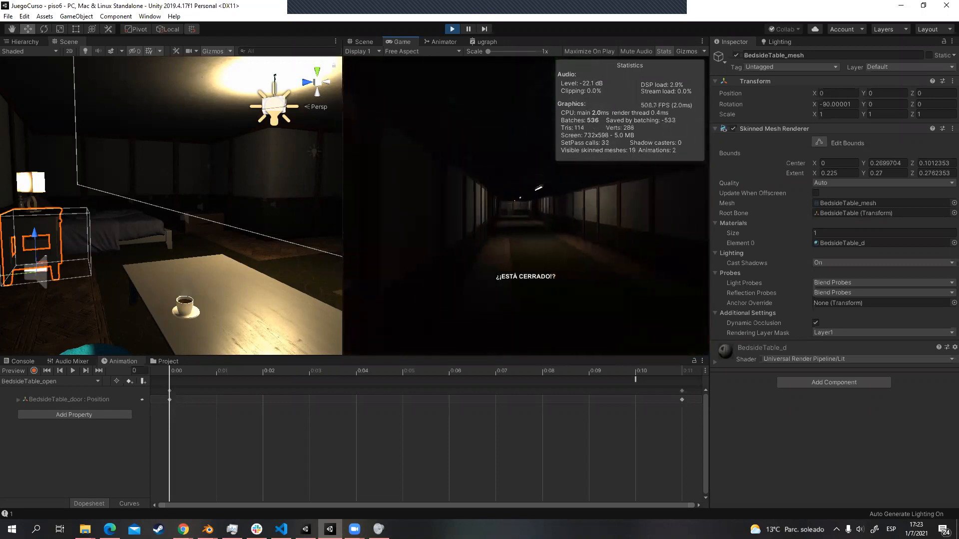
Step: Walk to the door at the corridor's opposite end, open it and collect the key from the shelf
key(w)
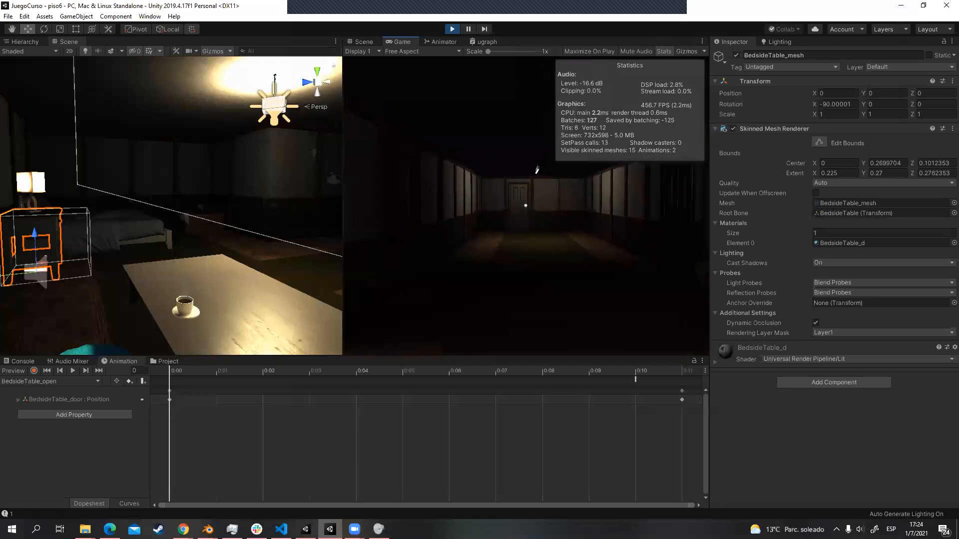
key(w)
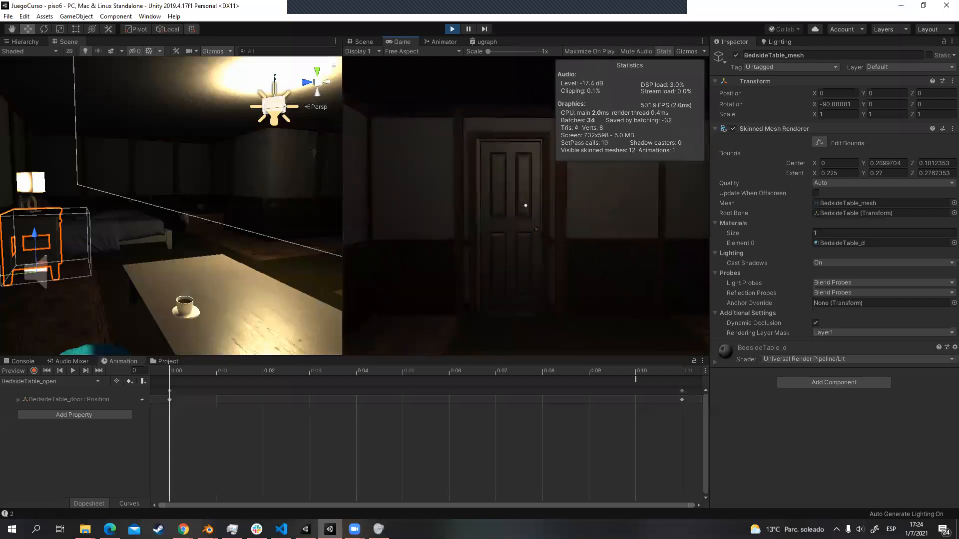
key(e)
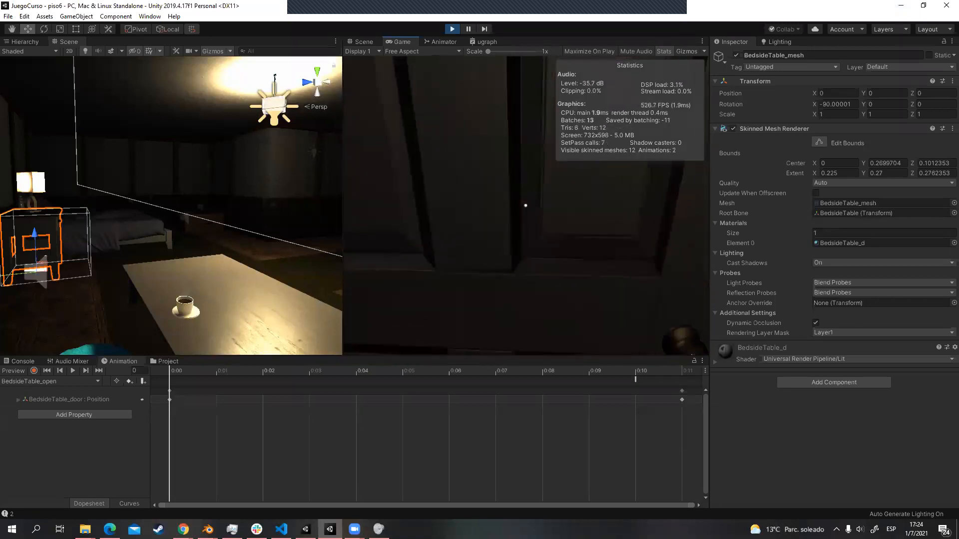
key(w)
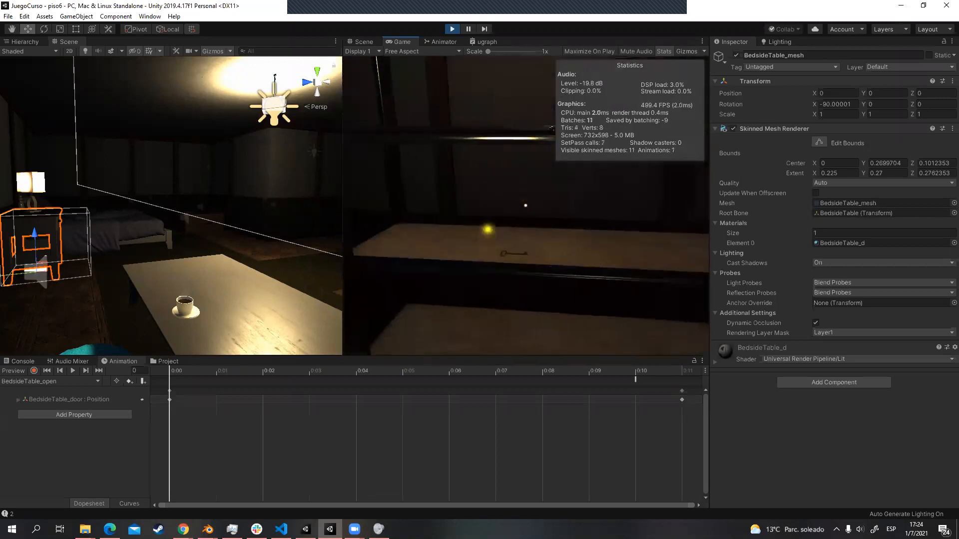
key(w)
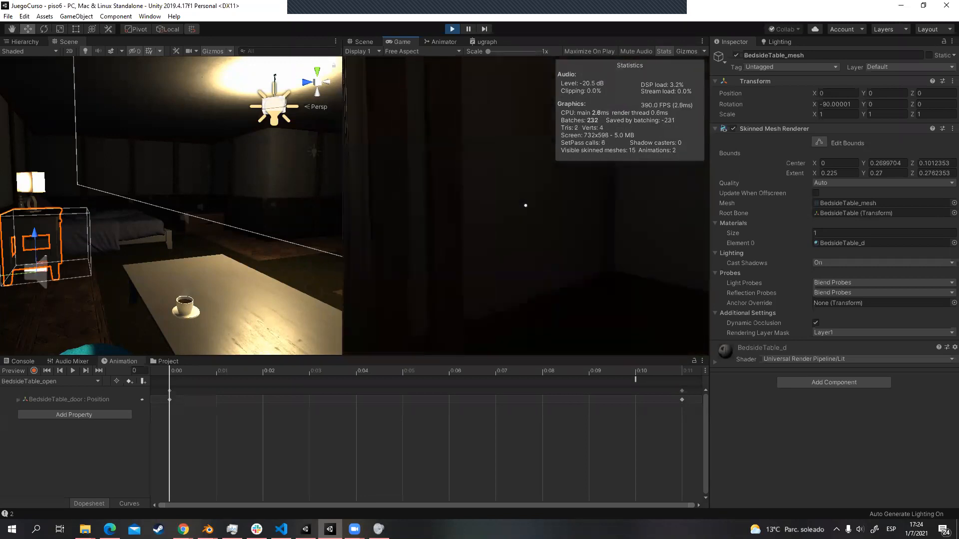
Step: Carry the key back along the corridor to the door under the green exit sign and unlock it
key(w)
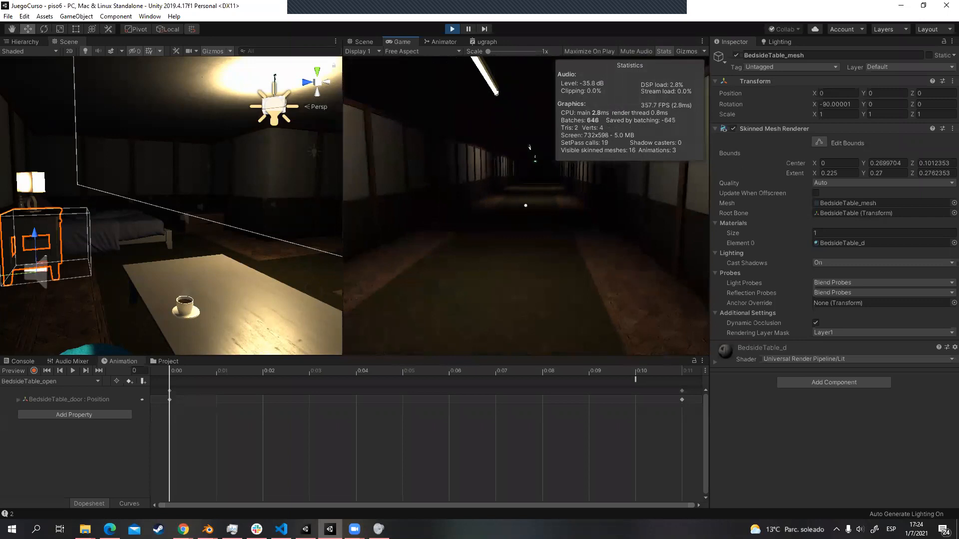
key(w)
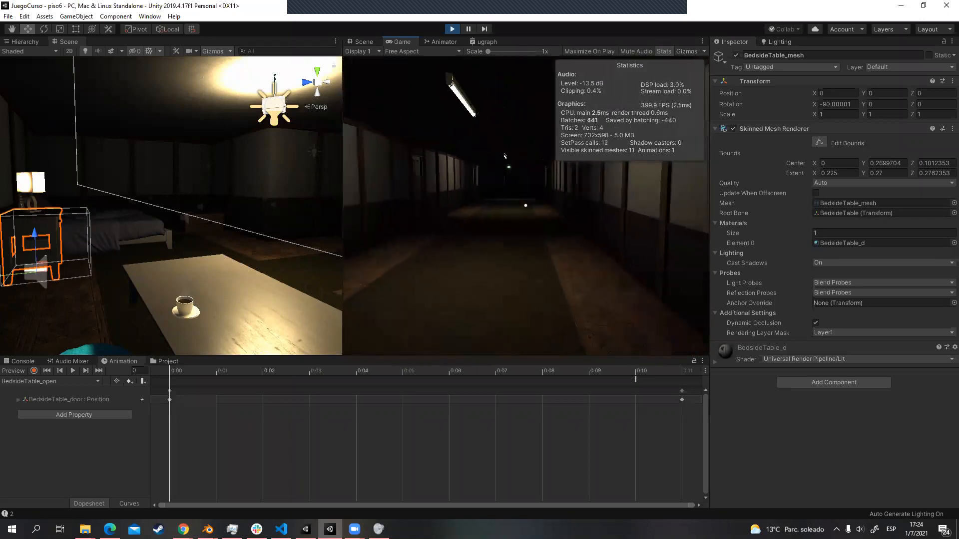
key(w)
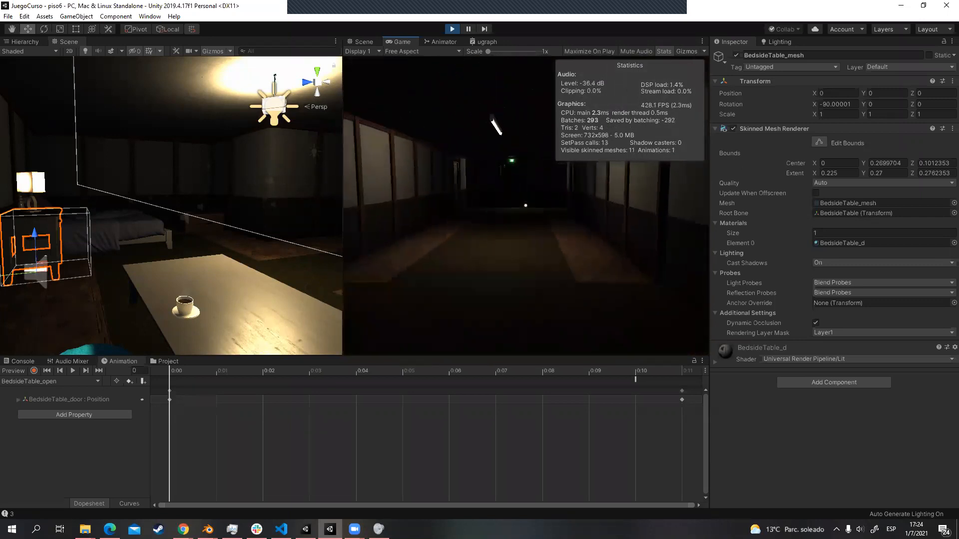
key(w)
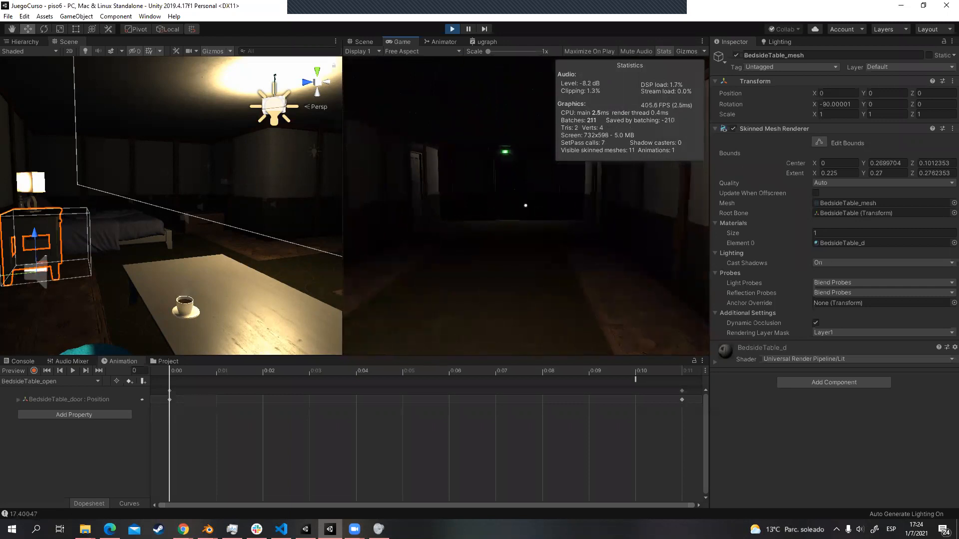
key(w)
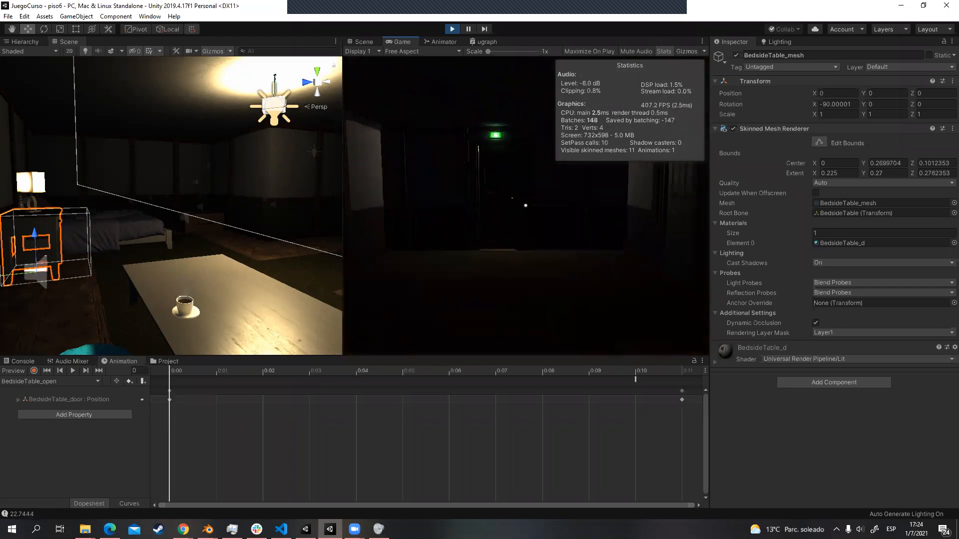
key(w)
key(w)
key(e)
key(w)
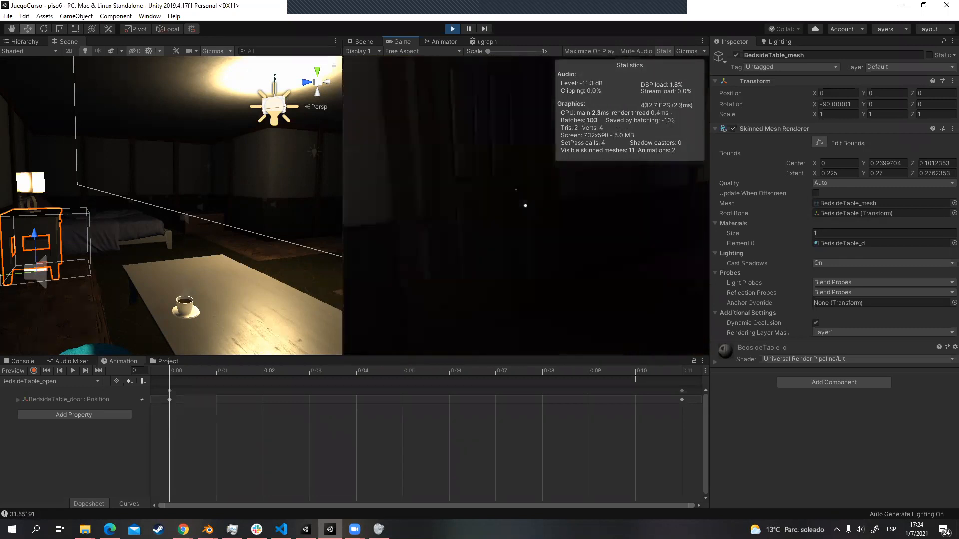
Step: Turn back into the corridor to meet the pursuing creature, and retreat from it toward the exit
key(w)
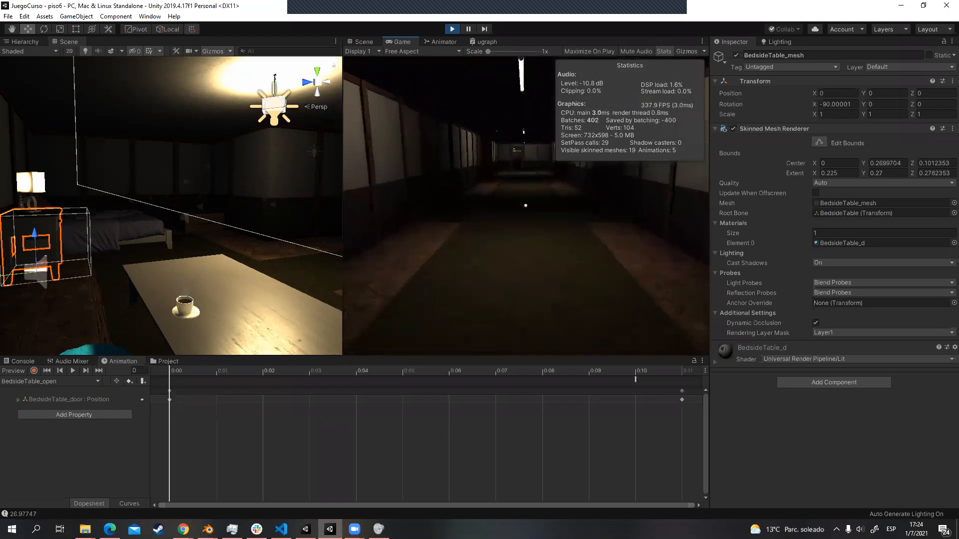
key(w)
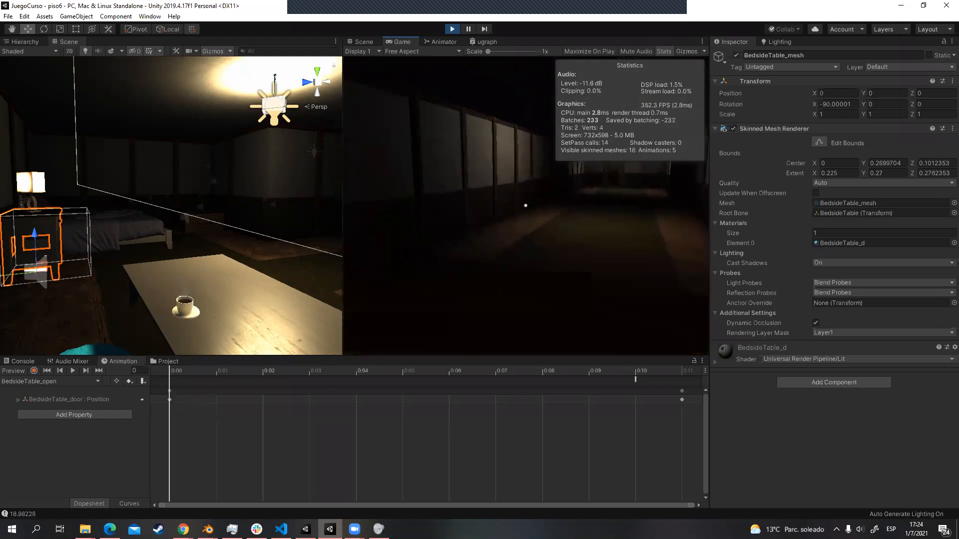
key(w)
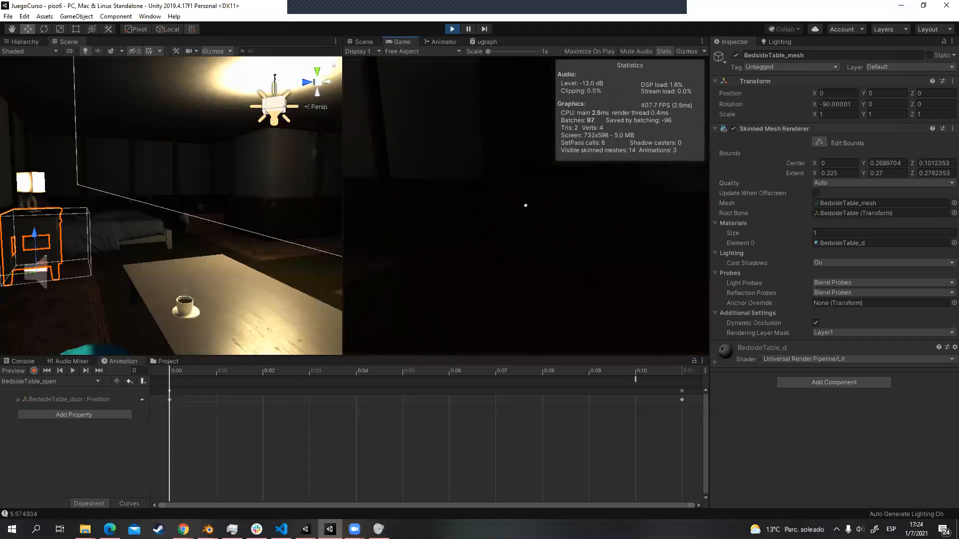
key(w)
key(w)
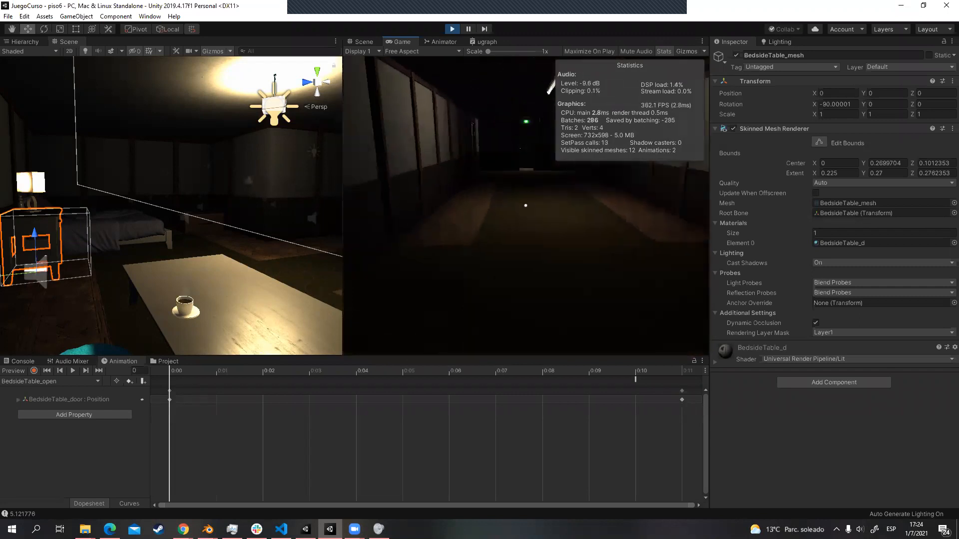
key(s)
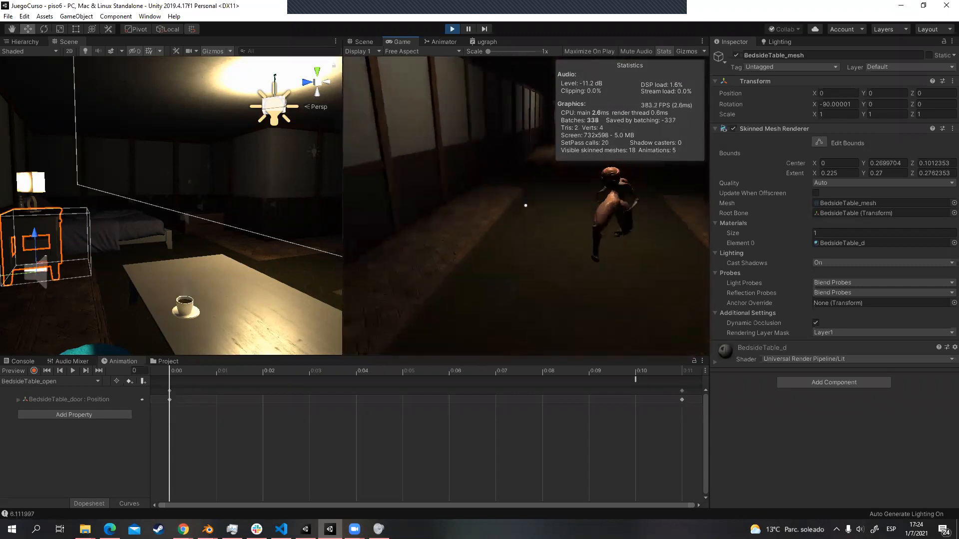
Step: Run through the exit doorway to escape the creature and finish the game
key(w)
key(w)
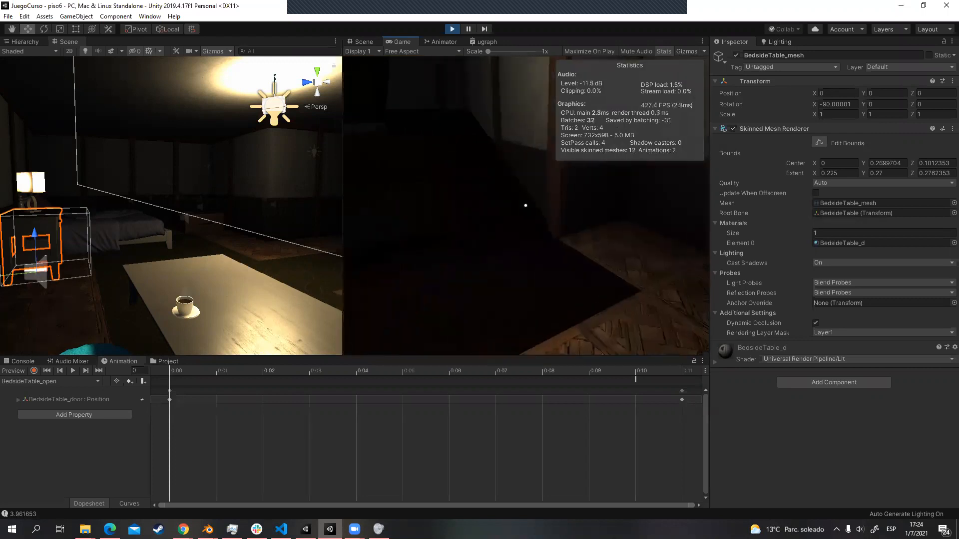
key(w)
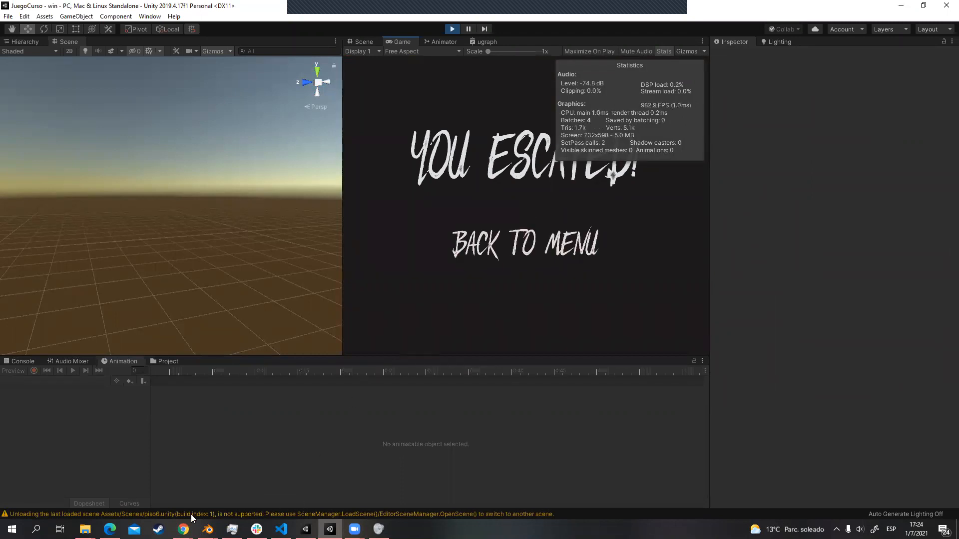
Step: Switch to the Google Slides presentation in Chrome and show the "Preguntas..." slide
click(183, 530)
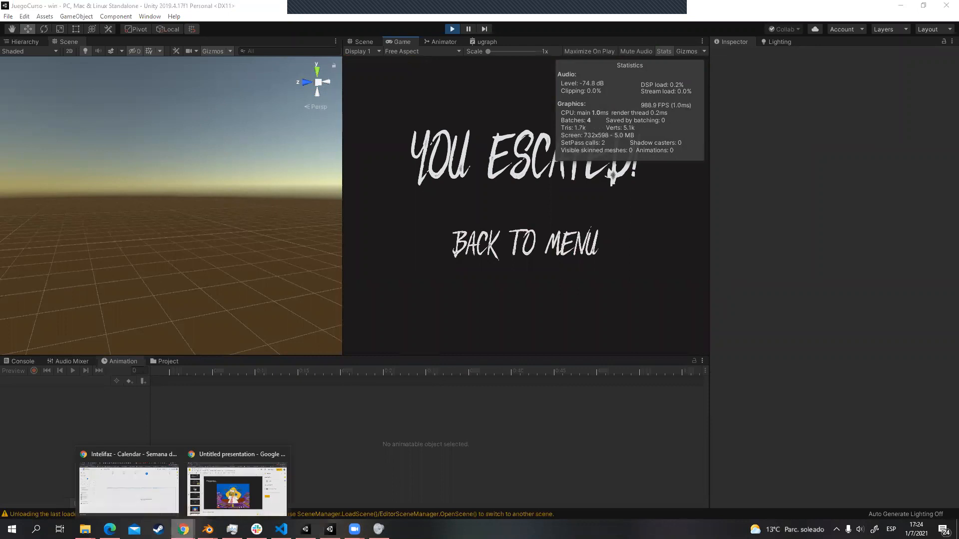
click(218, 505)
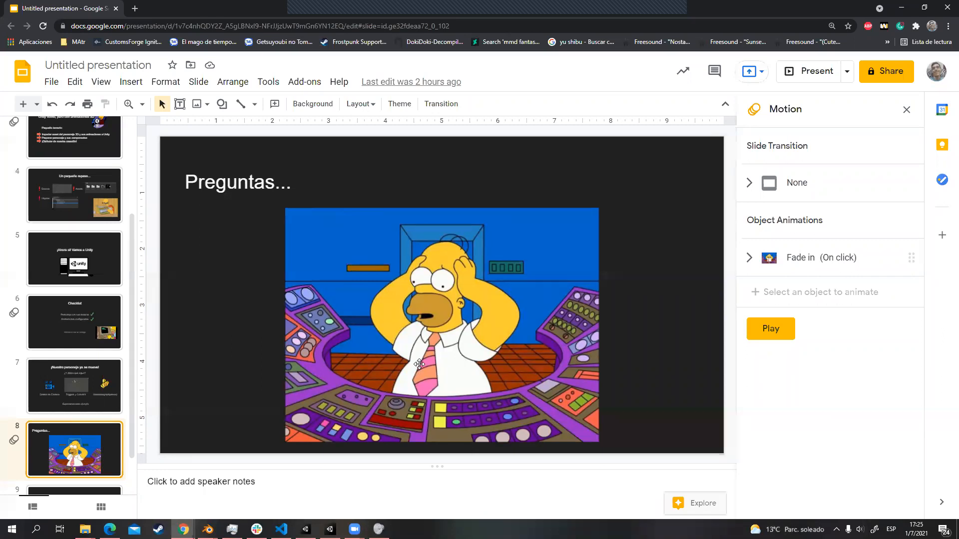
scroll(103, 339, down, 1)
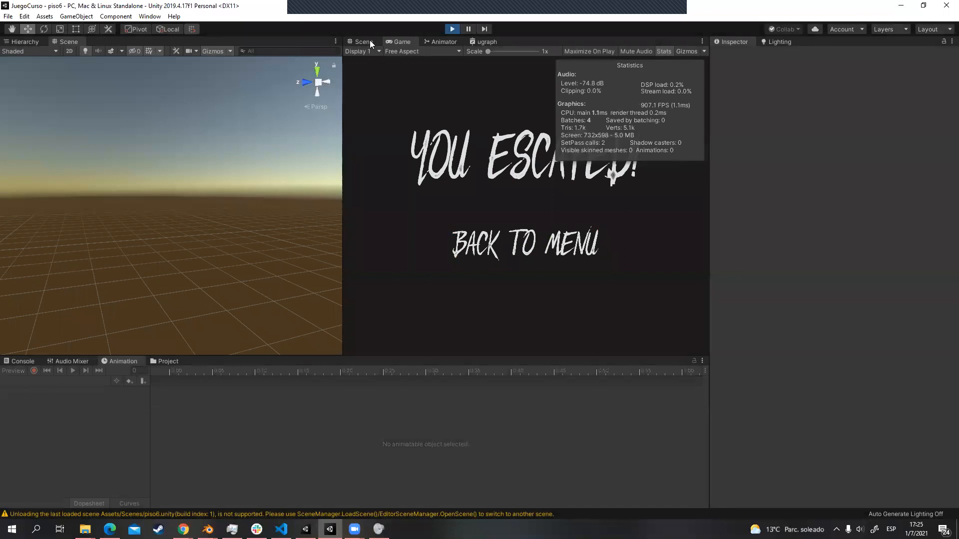
Step: Return to Unity, inspect the cinematica state in the Animator, and show the corridor in the Scene view
click(430, 42)
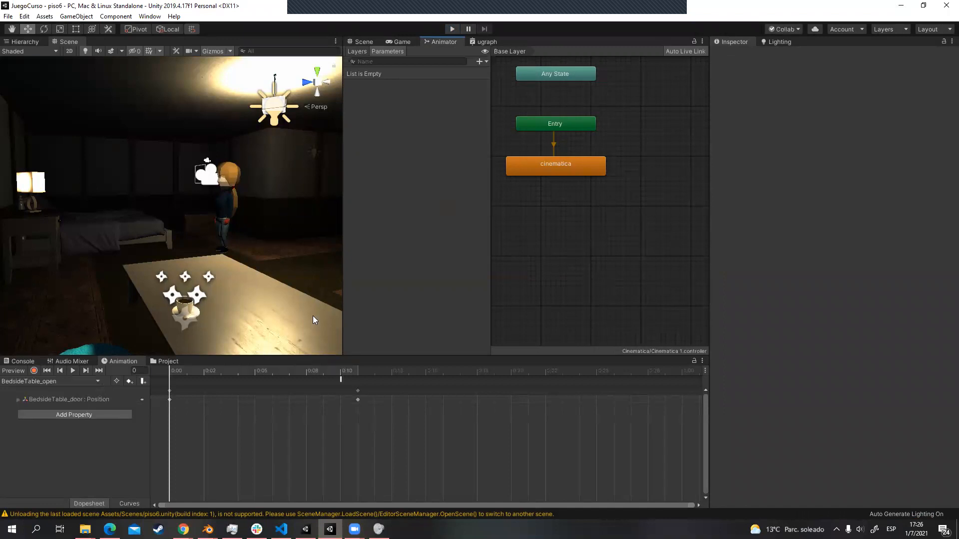
click(558, 170)
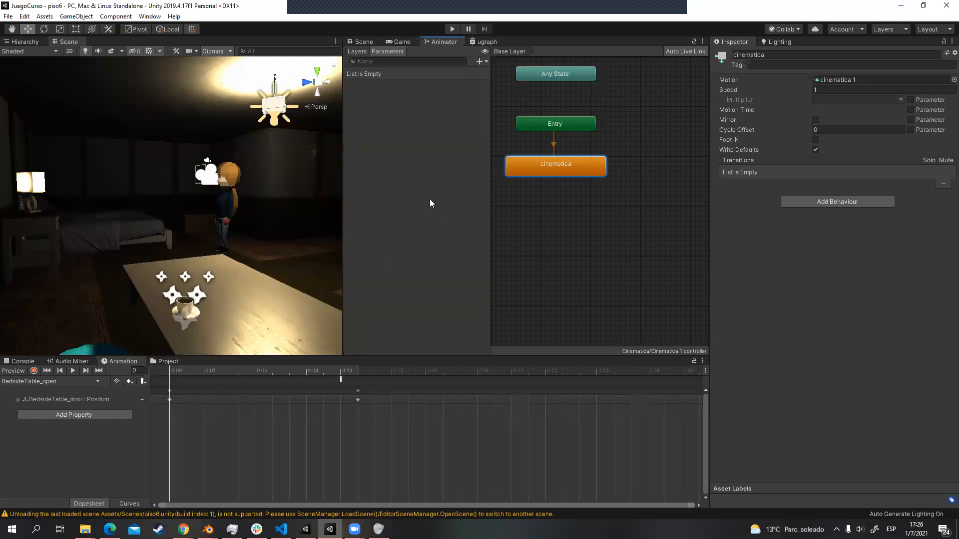
right_drag(307, 199, 234, 187)
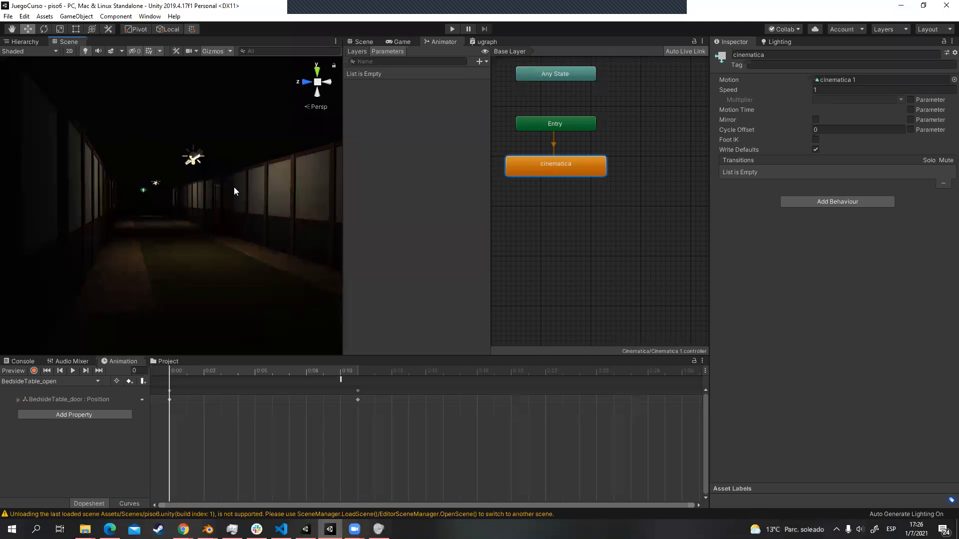
click(387, 154)
Step: Select the Idle player object in piso6 and review its Animator, Rigidbody, Capsule Collider and script components
click(22, 42)
scroll(182, 134, up, 1)
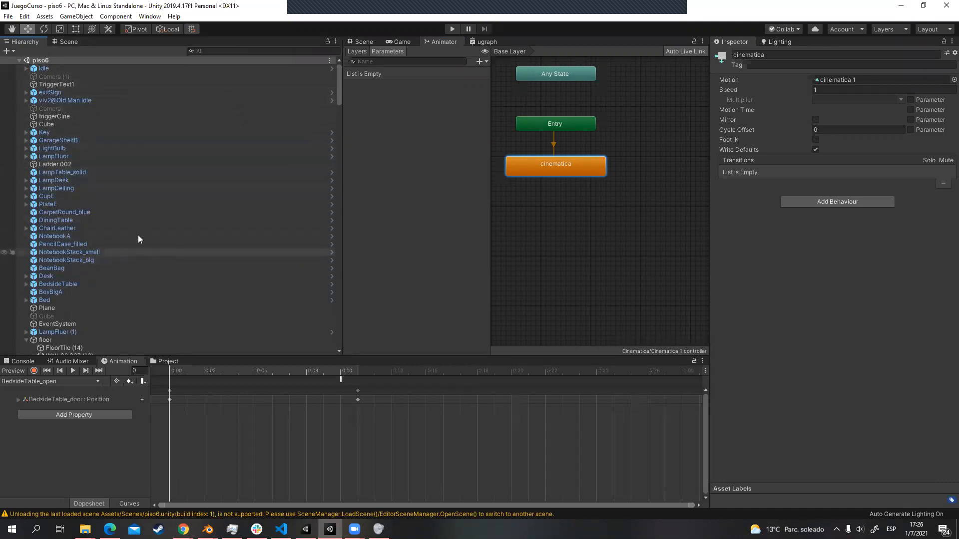
click(74, 67)
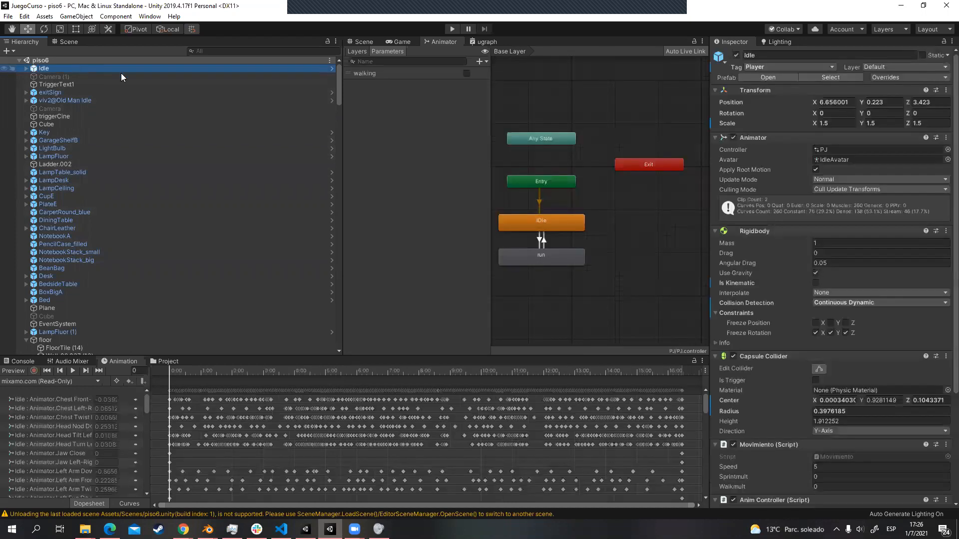
scroll(845, 322, down, 5)
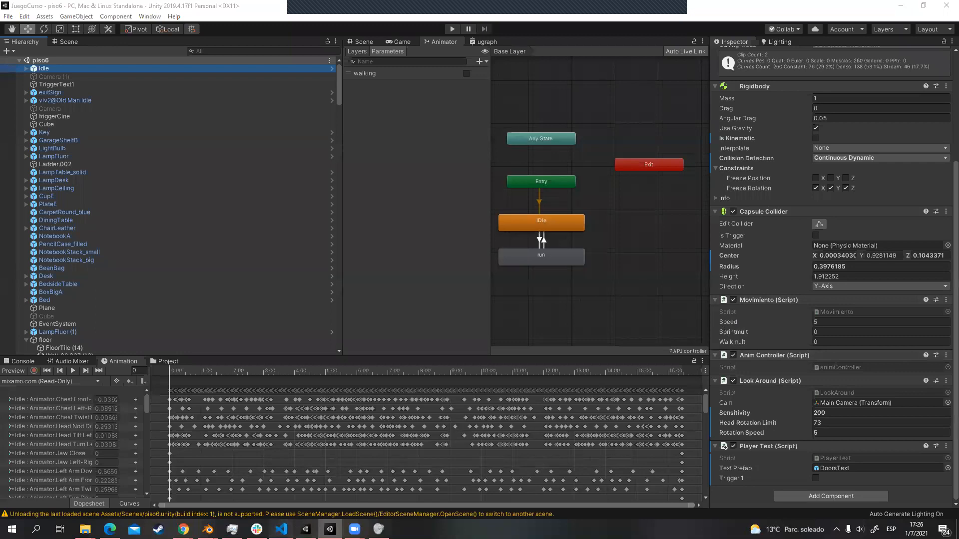
click(281, 529)
key(alt+Tab)
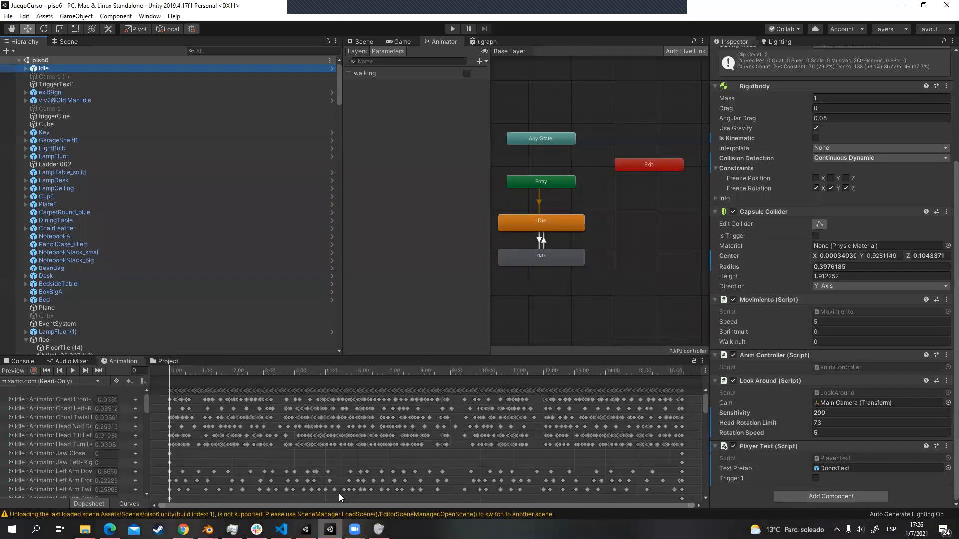
Step: Switch to Visual Studio Code to review the walking animation and movement code in Walk.cs, and return to the JuegoCurso project
click(281, 529)
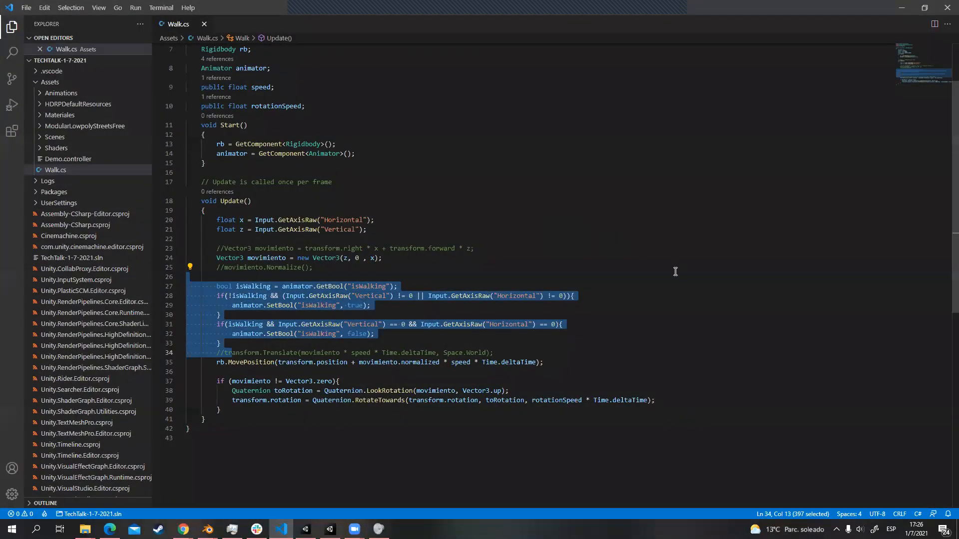
key(alt+Tab)
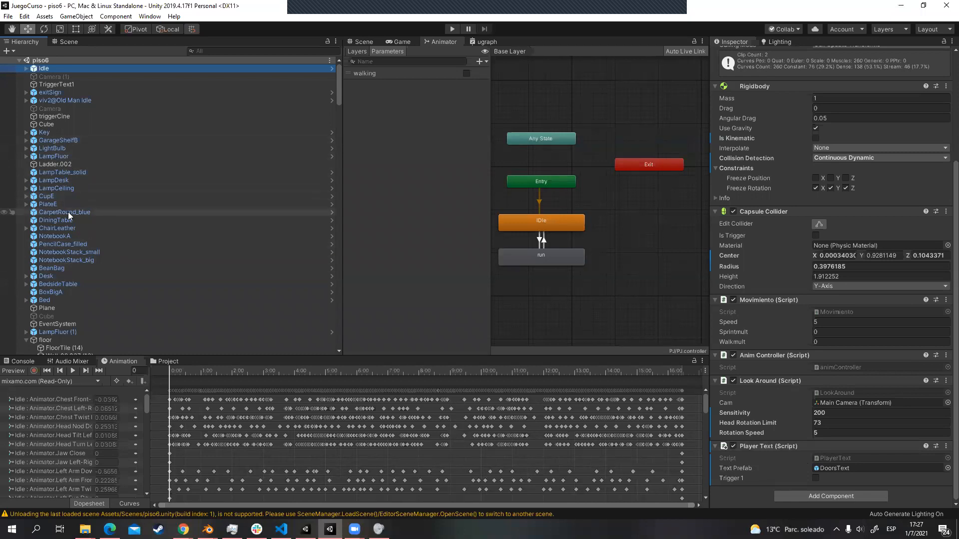
Step: In the Scene view, select the corridor wall panel Wall_02.037 (26), frame it and move it along its axis to Z 4.6
click(366, 40)
right_drag(542, 176, 837, 221)
click(535, 235)
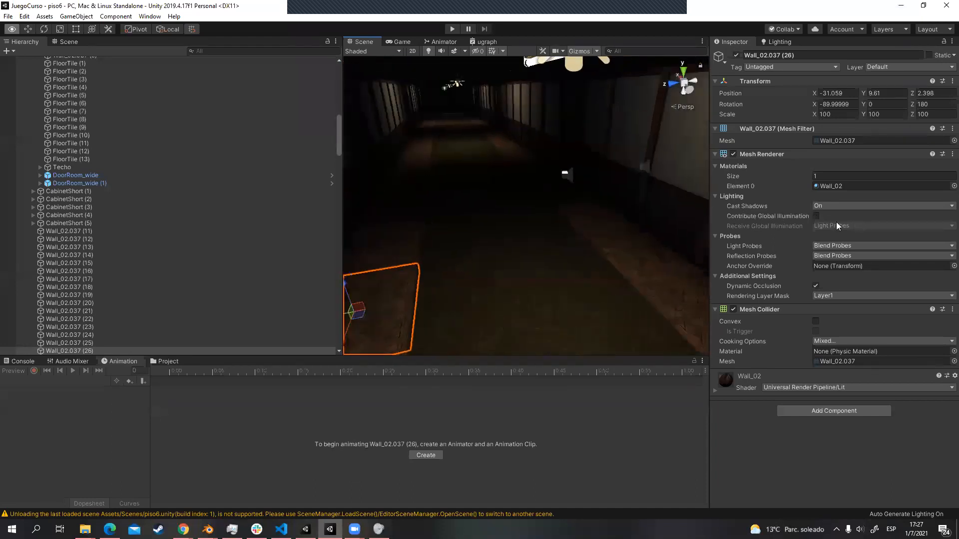
key(f)
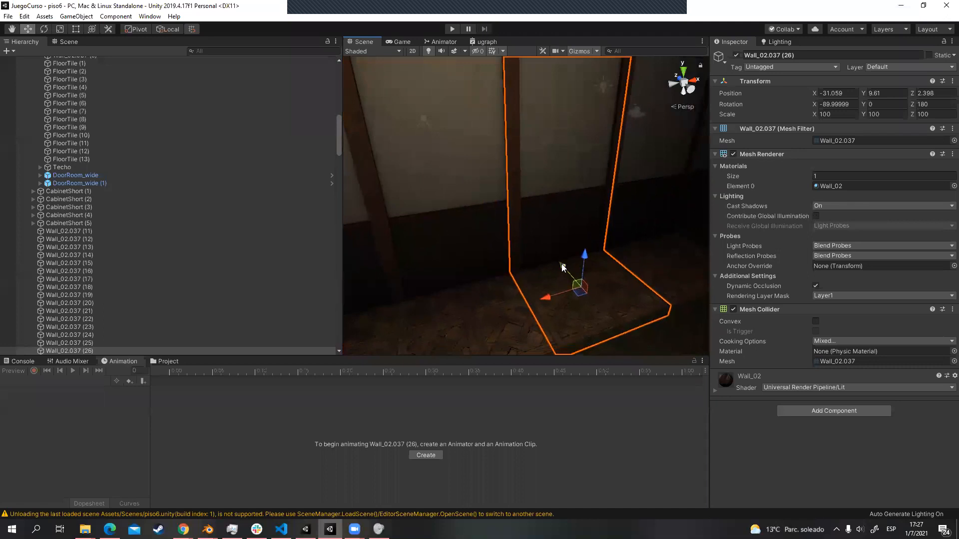
drag(561, 265, 519, 192)
right_drag(595, 210, 330, 202)
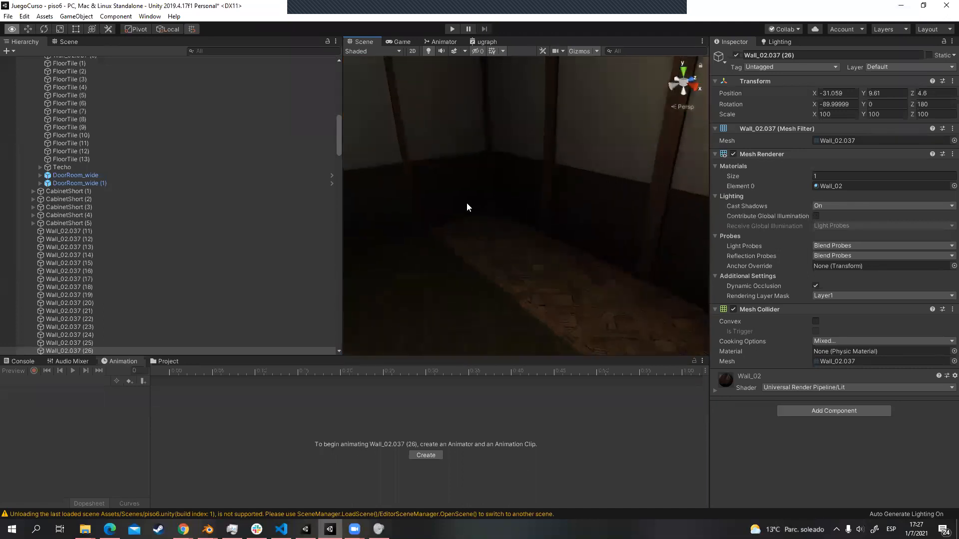
Step: Fly through the corridor in the Scene view to examine how its walls and floor are laid out
click(487, 202)
click(524, 241)
right_drag(526, 243, 574, 241)
click(574, 244)
drag(584, 236, 539, 268)
click(539, 268)
right_drag(539, 268, 459, 203)
key(w)
key(s)
key(w)
key(w)
key(s)
key(w)
key(w)
right_drag(406, 201, 52, 228)
Step: Select the ceiling lamp LampFluor (1) to review its components, and inspect the corridor floor tiles up to the player's room
click(542, 166)
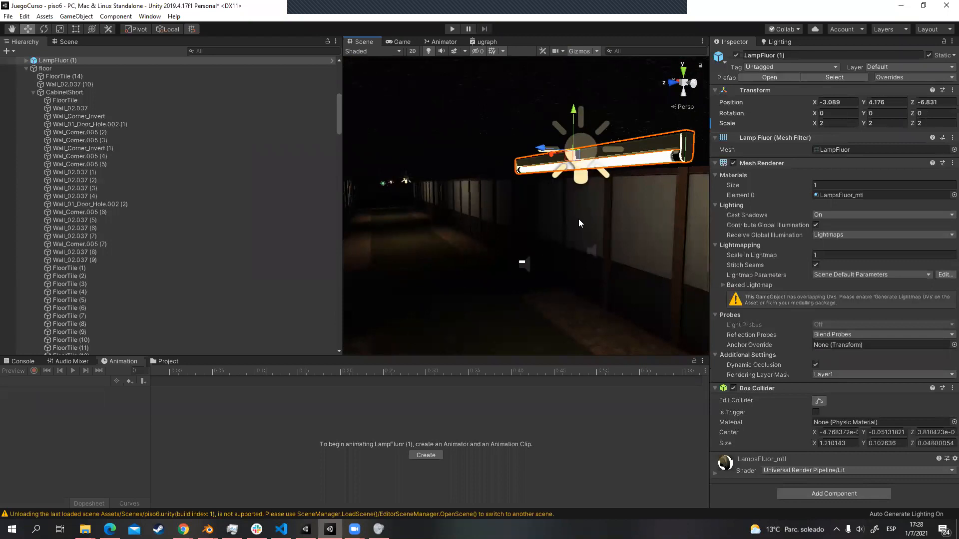
click(591, 141)
right_drag(557, 153, 520, 200)
click(519, 194)
right_drag(573, 247, 350, 324)
click(593, 302)
click(565, 315)
right_drag(260, 328, 874, 318)
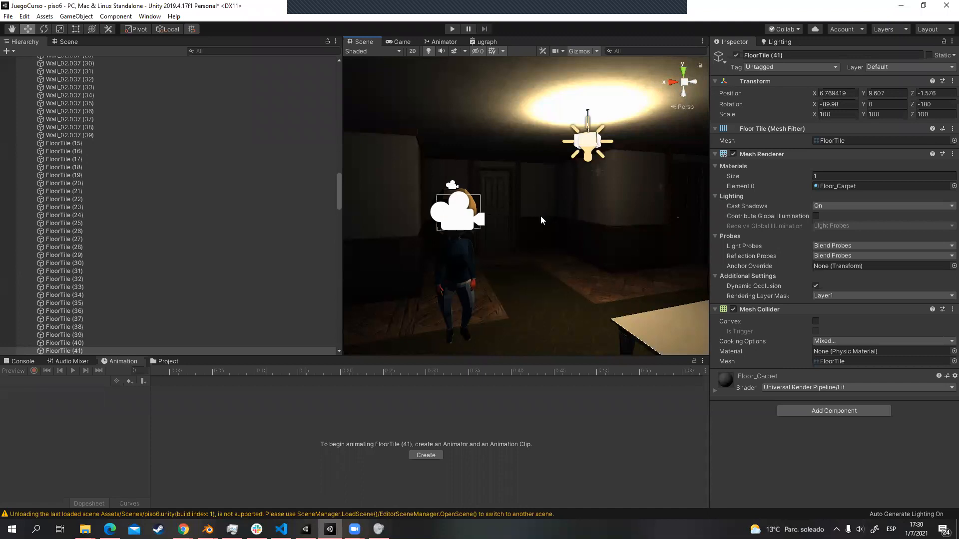
Step: Duplicate the wall panel Wall_02.037 (40) and move the copy sideways across the corridor to about Z 1.66
right_drag(594, 219, 524, 210)
key(w)
click(504, 210)
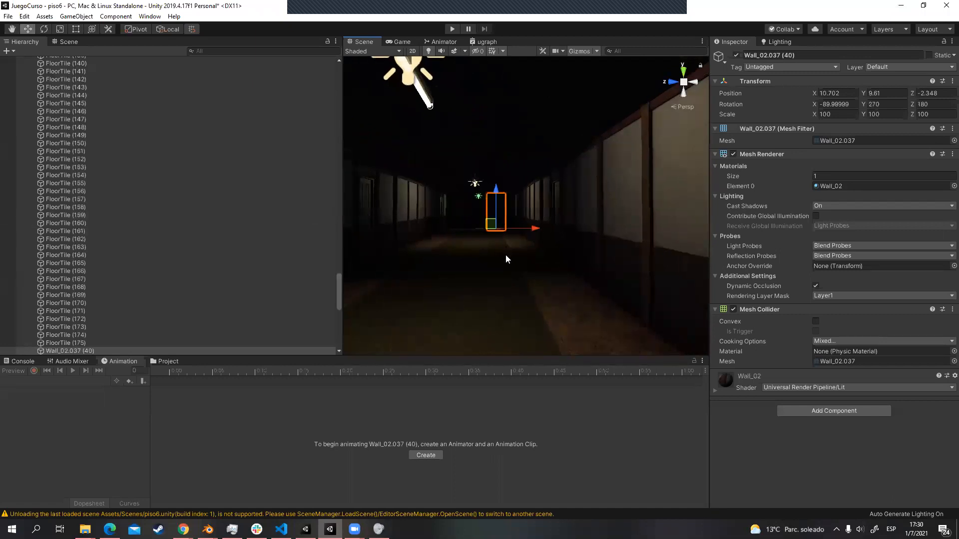
key(ctrl+d)
drag(519, 228, 485, 228)
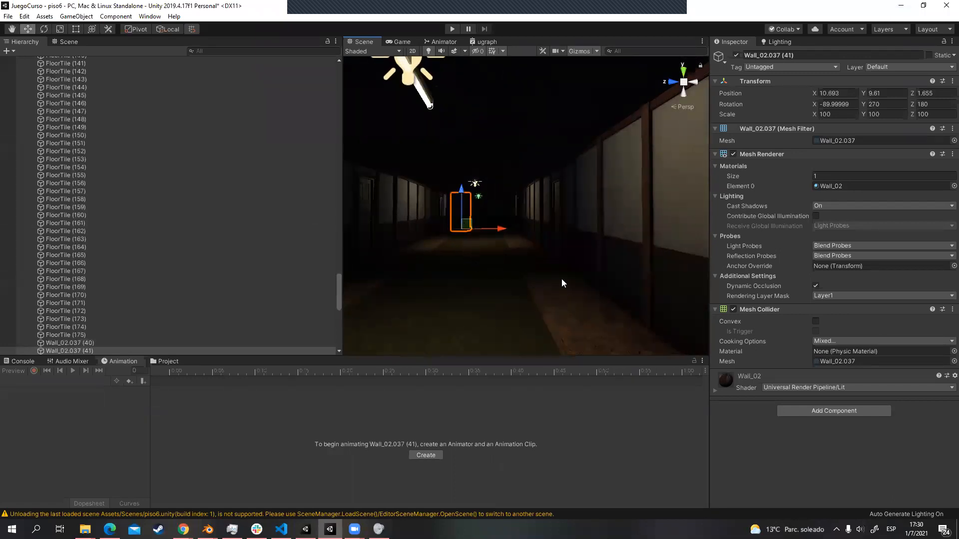
Step: Select corridor wall panels Wall_02.037 (30) and (32) to review their components, and show the contents of the Scenes folder
click(552, 275)
alt+drag(524, 286, 745, 290)
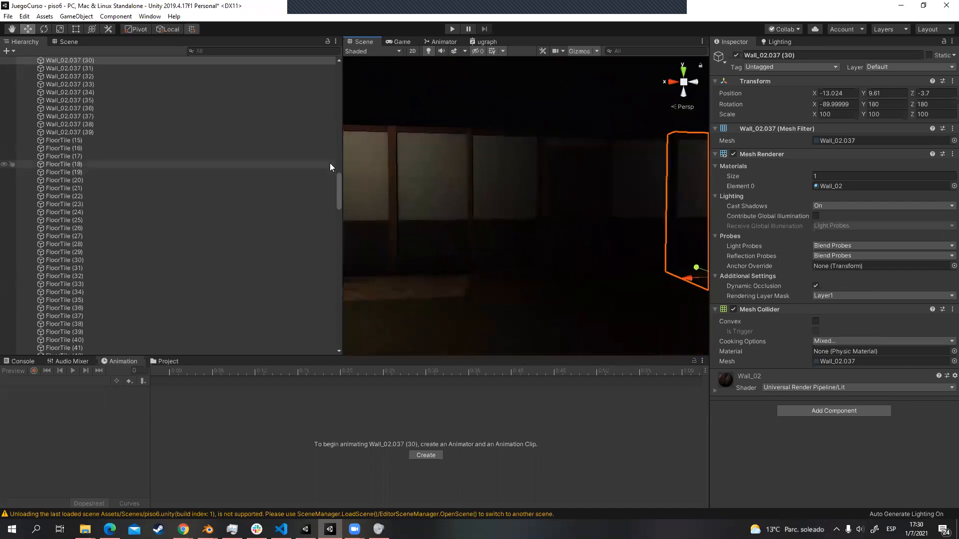
right_drag(477, 229, 562, 246)
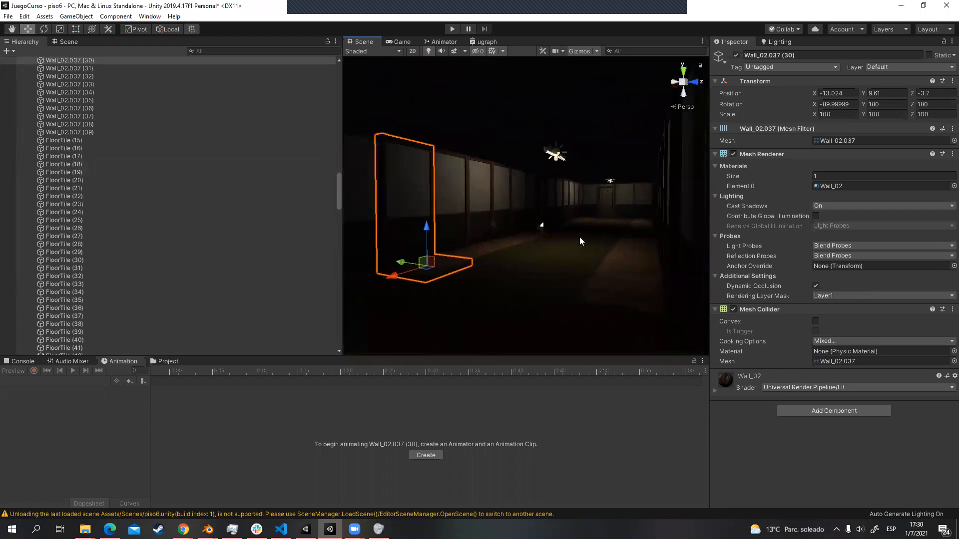
click(482, 199)
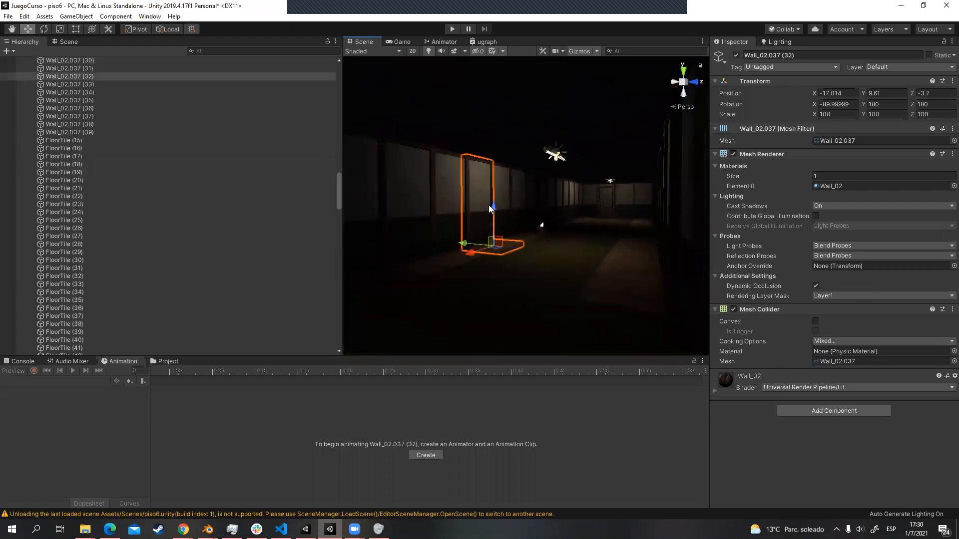
click(77, 76)
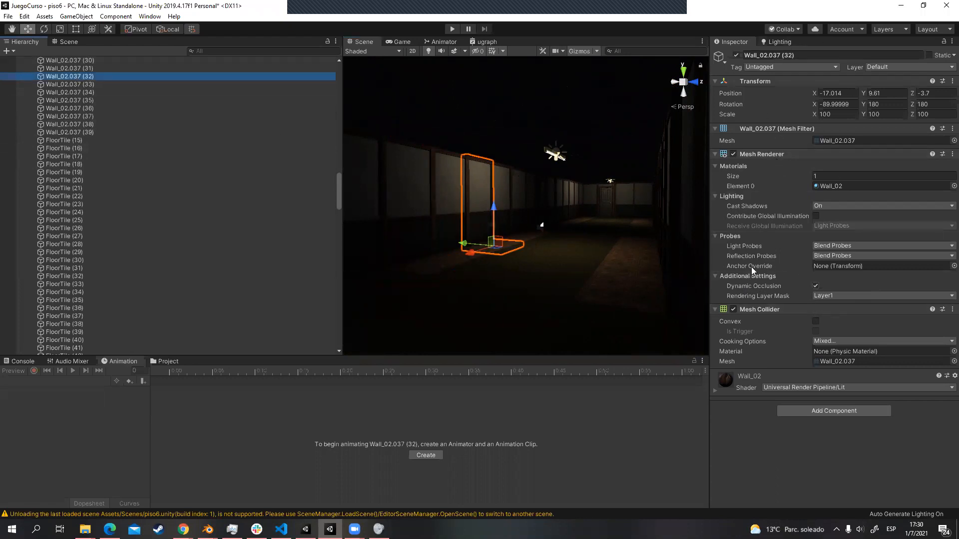
right_drag(591, 211, 538, 201)
key(w)
click(165, 361)
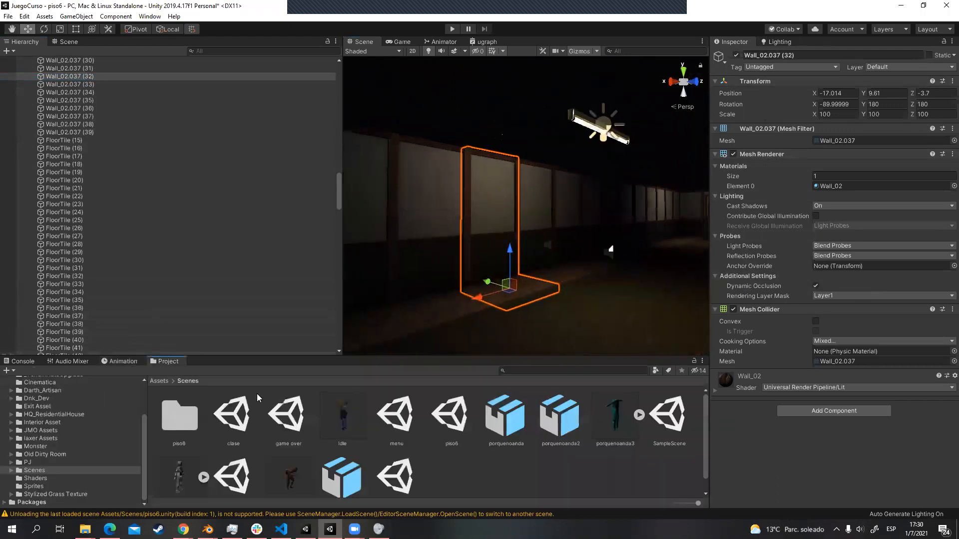
scroll(419, 459, down, 1)
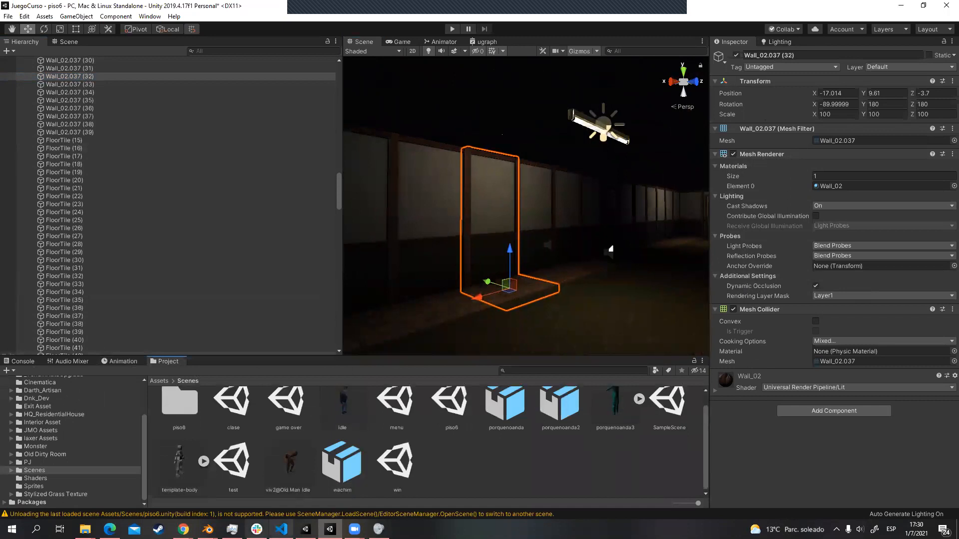
Step: Switch to the TechTalk-1-7-2021 project and select the Crossroads_1_lines_circ prefab in ModularLowpolyStreetsFree's Prefabs/Roads folder
click(306, 530)
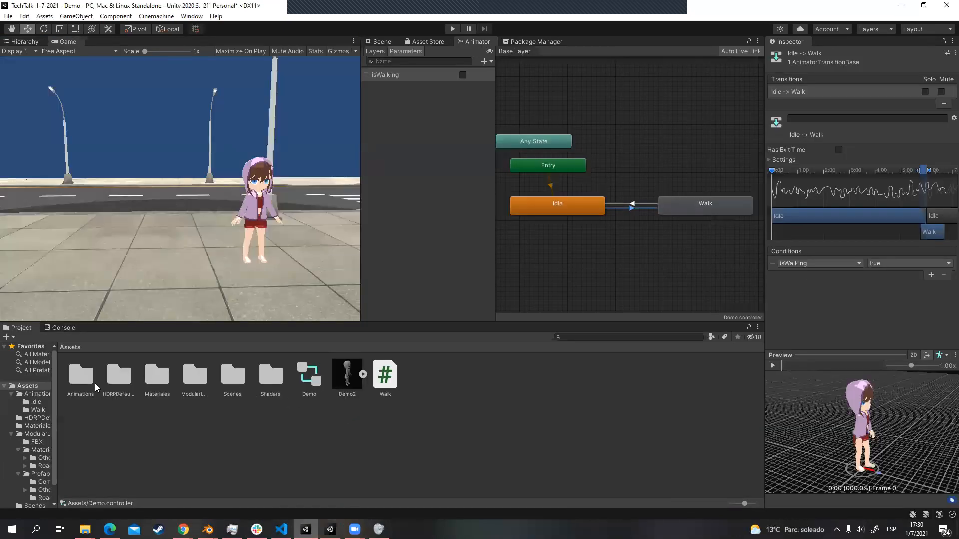
click(195, 379)
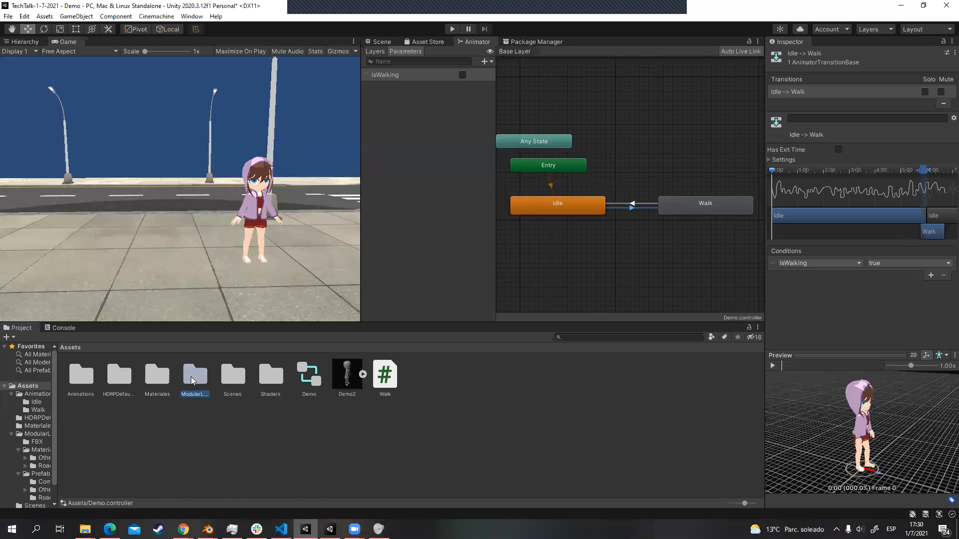
double_click(198, 385)
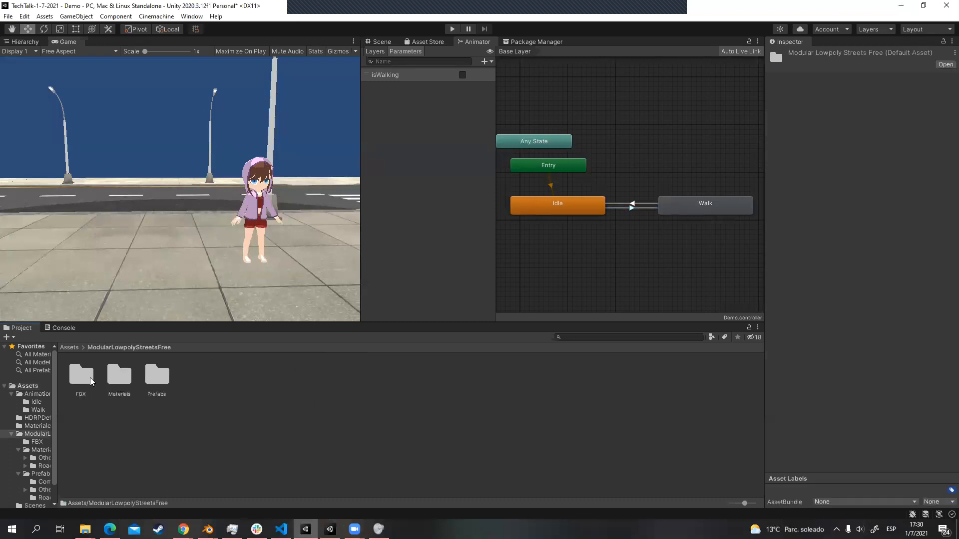
double_click(158, 378)
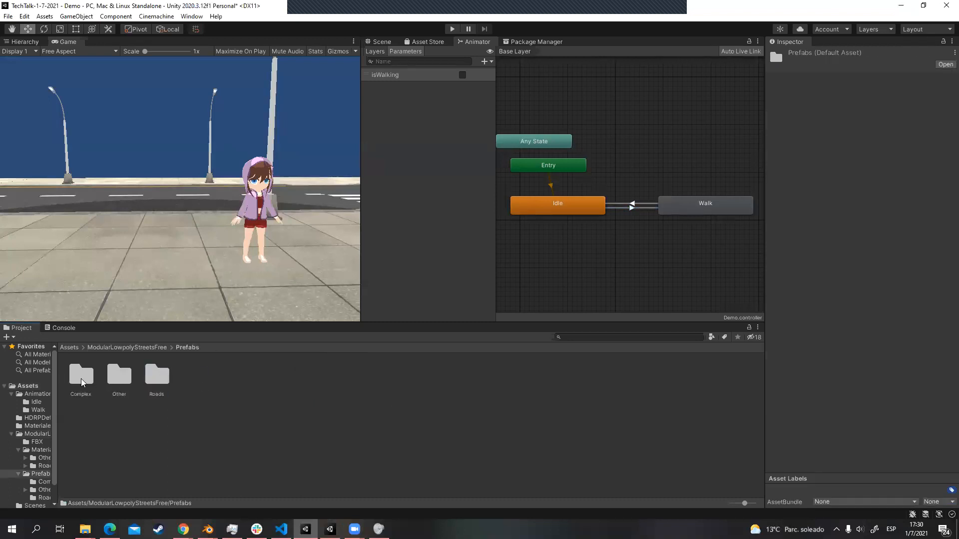
double_click(155, 381)
click(128, 378)
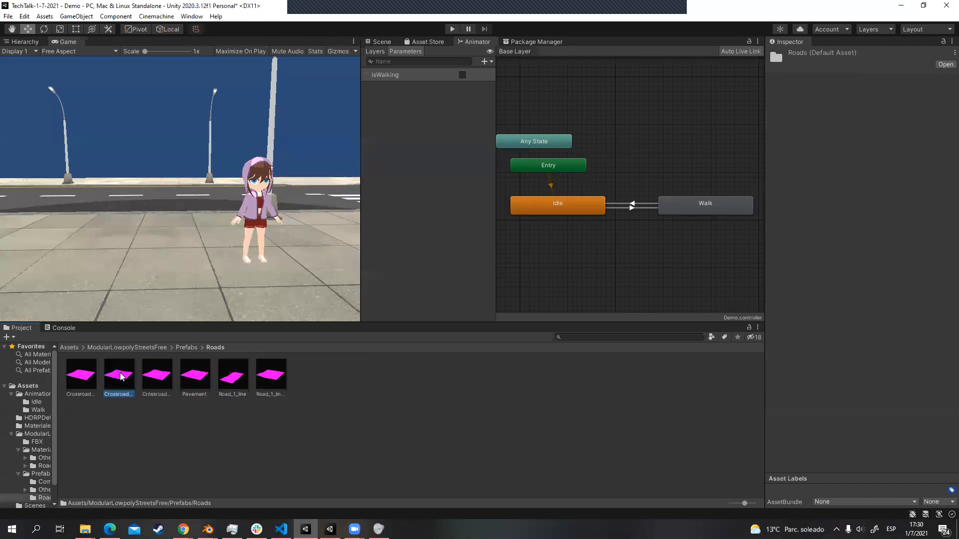
Step: Review the crossroads prefab's preview, Mesh Renderer, Mesh Collider, and Border and Pavement materials
mouse_move(893, 423)
mouse_down()
mouse_move(878, 416)
mouse_move(843, 452)
mouse_move(903, 426)
mouse_move(893, 428)
mouse_up()
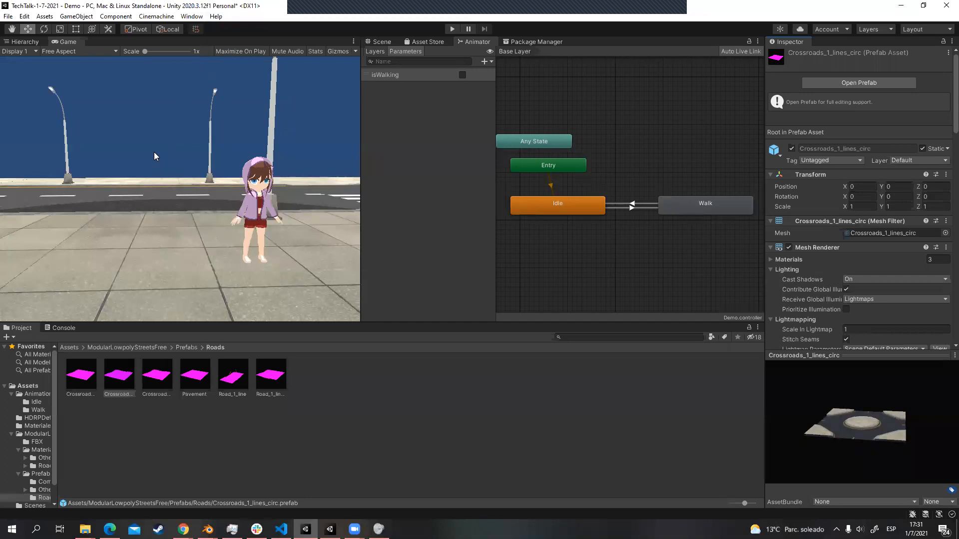
scroll(884, 251, down, 10)
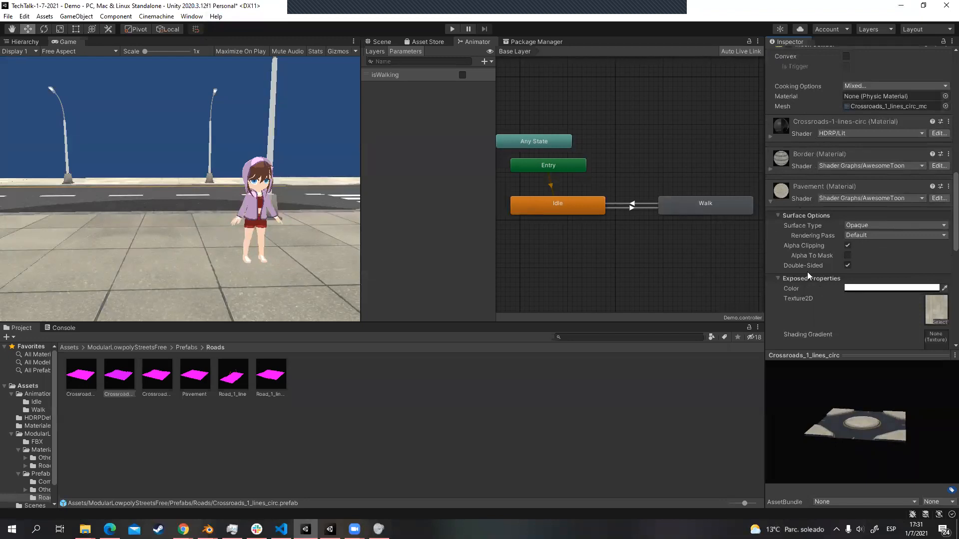
scroll(827, 233, up, 9)
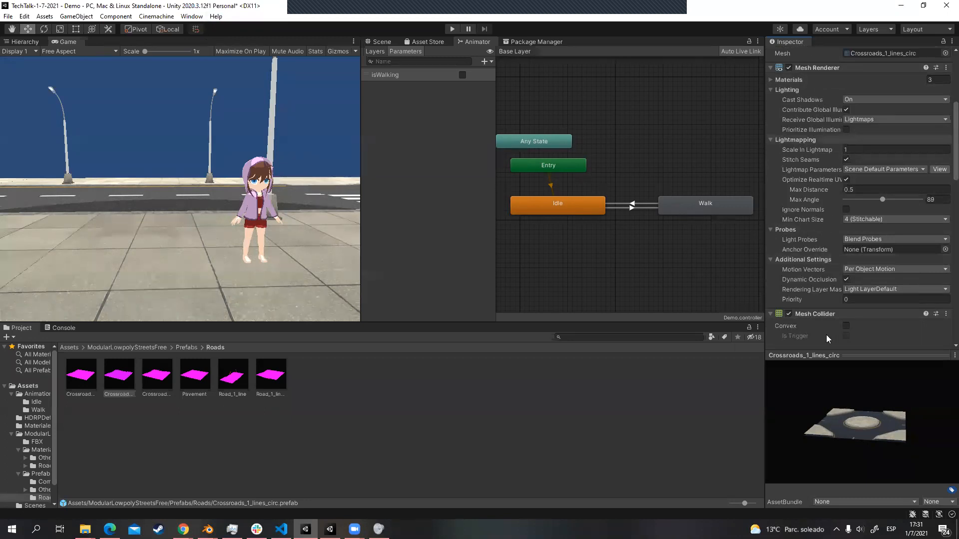
scroll(834, 250, down, 9)
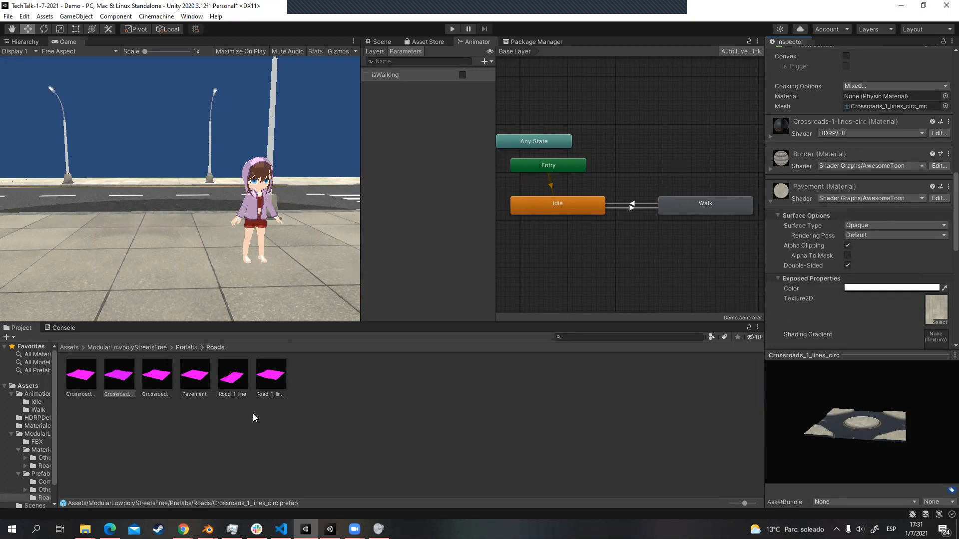
Step: Open the Shaders/Awesome Toon folder and read through the AwesomeToonHelper script's code
click(70, 348)
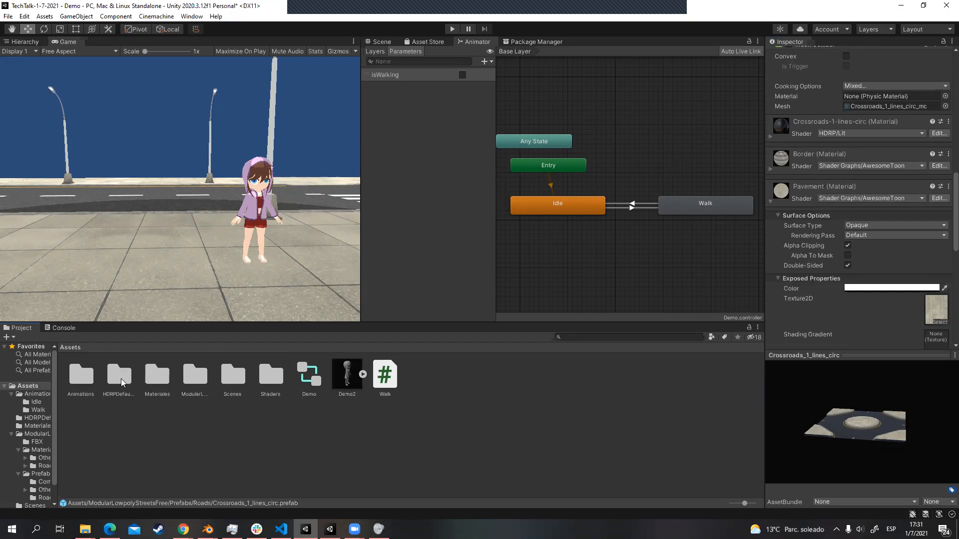
double_click(267, 379)
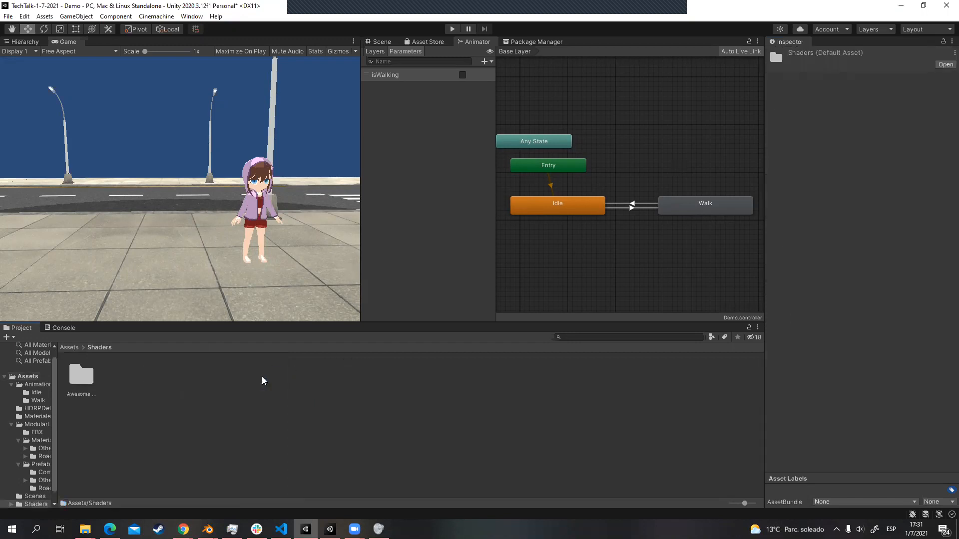
double_click(85, 387)
click(238, 377)
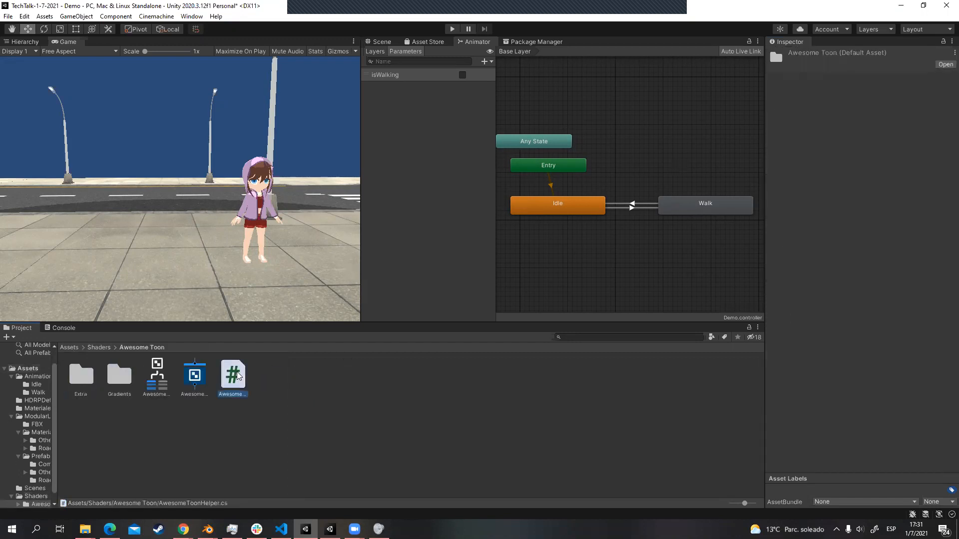
scroll(823, 293, down, 5)
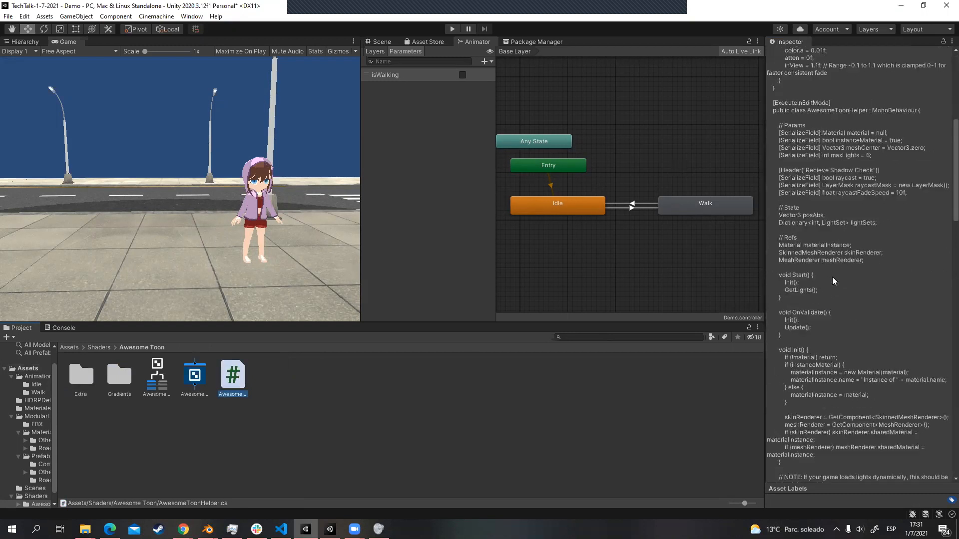
scroll(876, 282, down, 15)
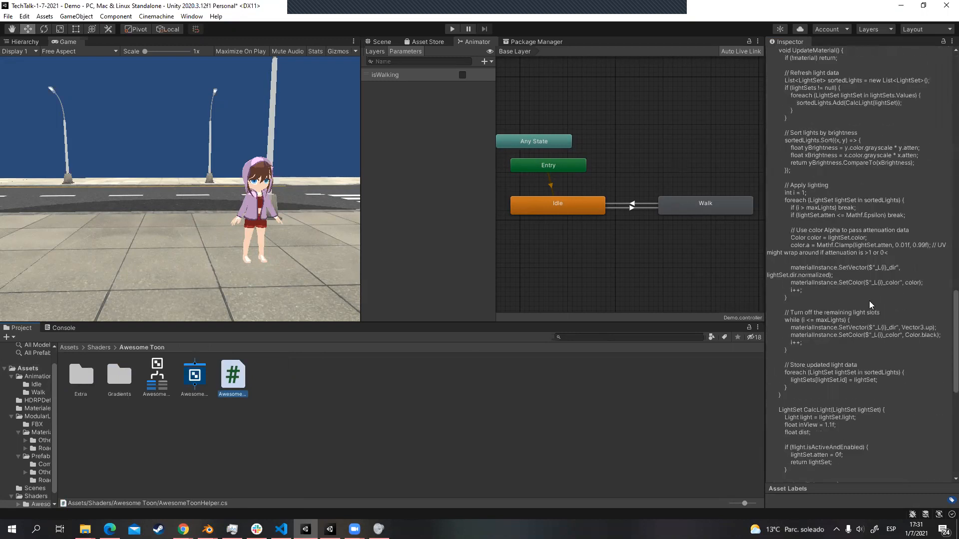
Step: Open the AwesomeToon shader graph and examine its AwesomeToon Sub and Maximum nodes and their connections
click(200, 377)
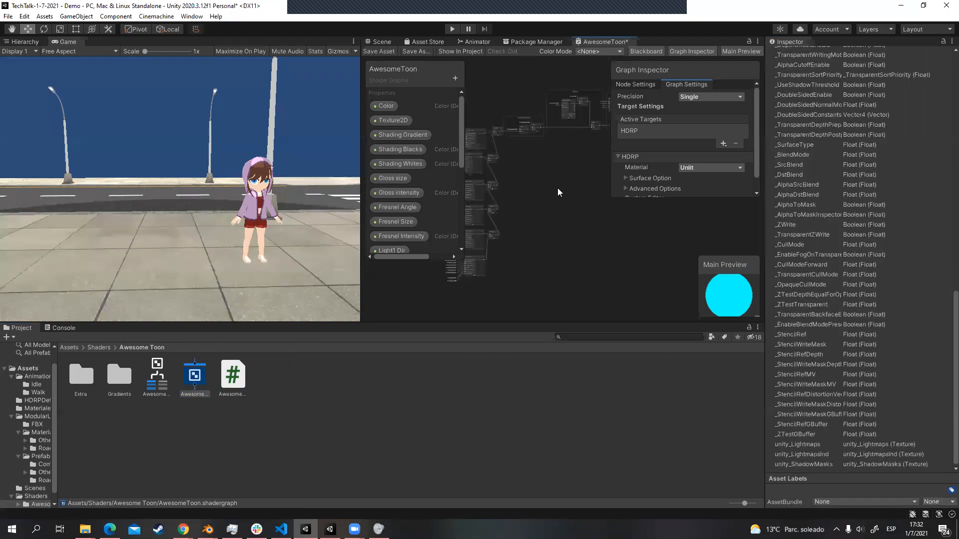
scroll(558, 188, up, 6)
middle_drag(489, 149, 586, 192)
scroll(582, 174, up, 5)
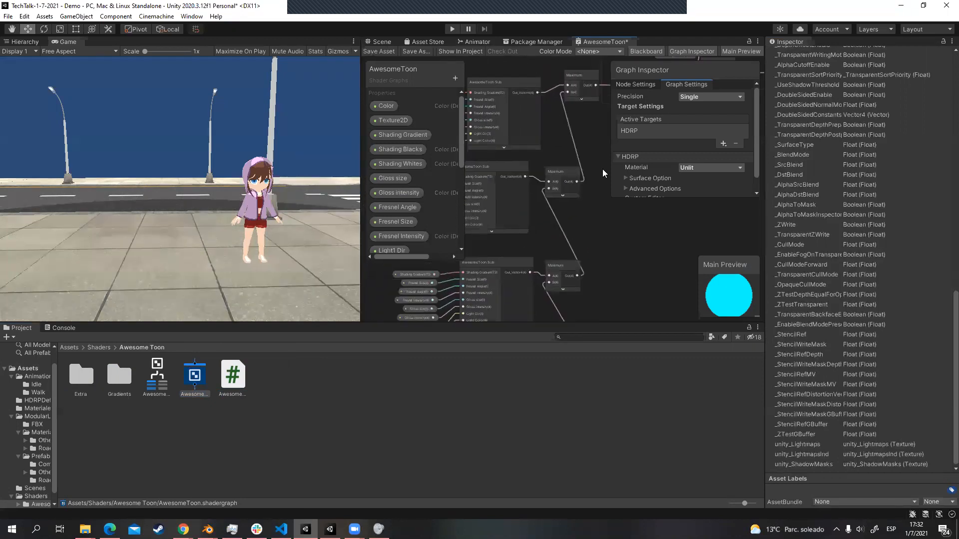
middle_drag(606, 202, 603, 211)
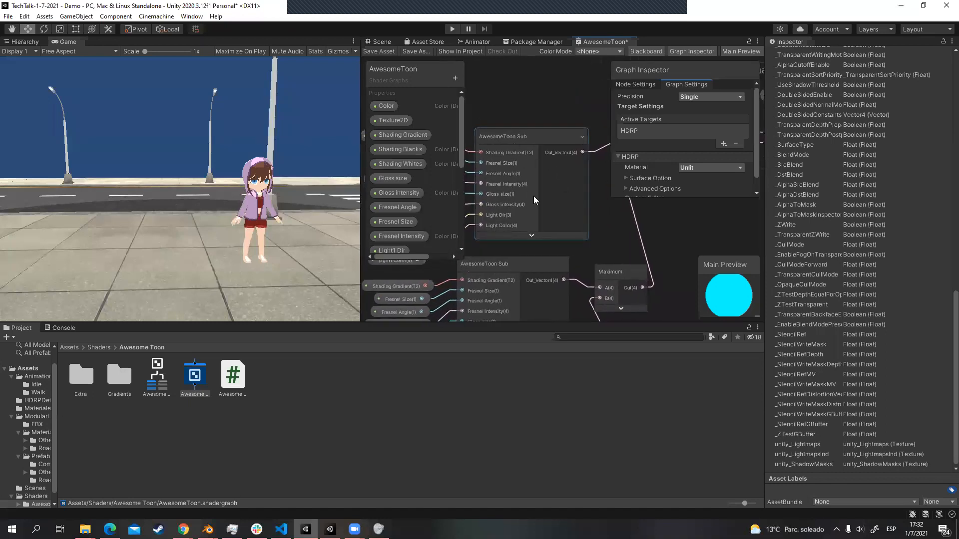
scroll(500, 123, down, 4)
middle_drag(524, 135, 535, 185)
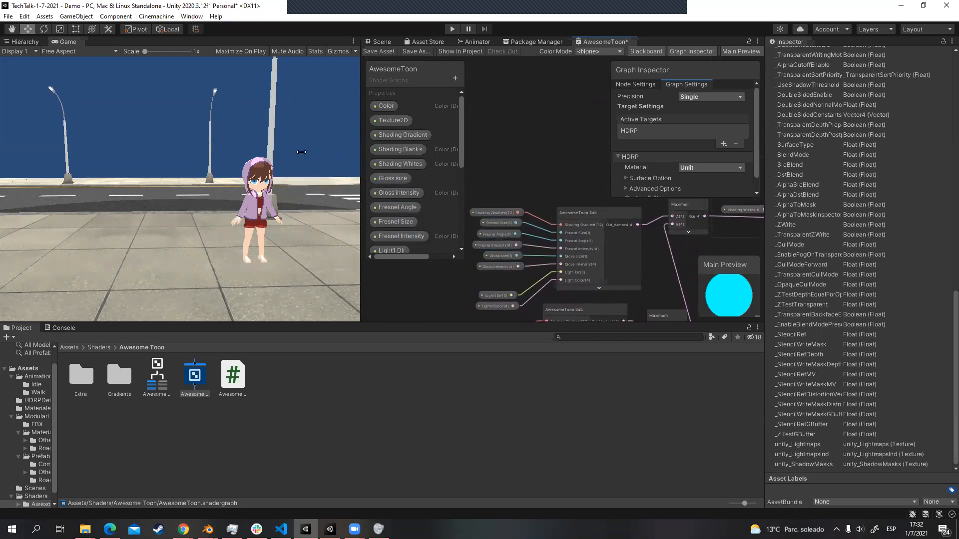
mouse_move(555, 181)
middle_down()
mouse_move(485, 178)
mouse_move(508, 249)
mouse_move(549, 233)
mouse_move(535, 182)
mouse_move(519, 179)
mouse_move(575, 193)
middle_up()
scroll(600, 248, down, 9)
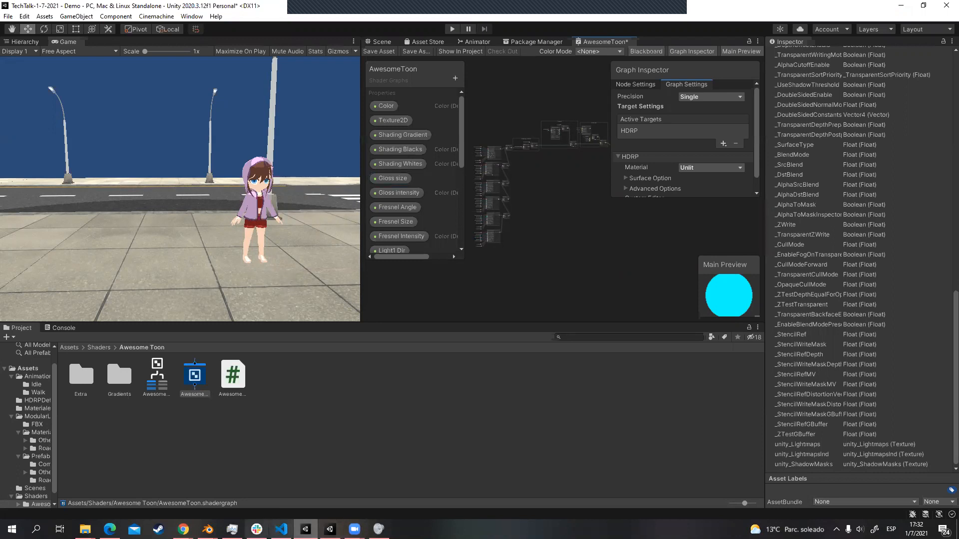
Step: Switch to the Google Slides presentation in Chrome and show the closing "¡¡Muchas gracias!!" slide
mouse_move(183, 529)
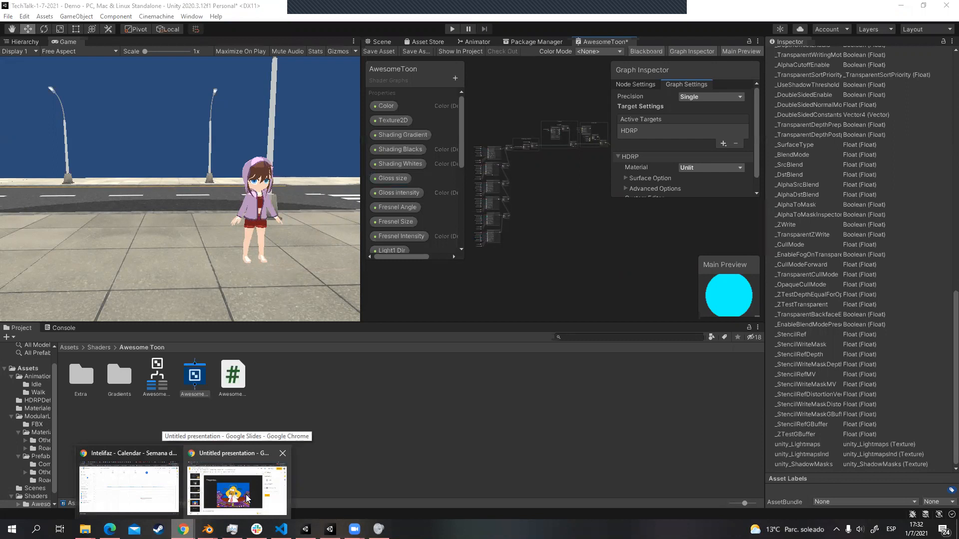
click(247, 498)
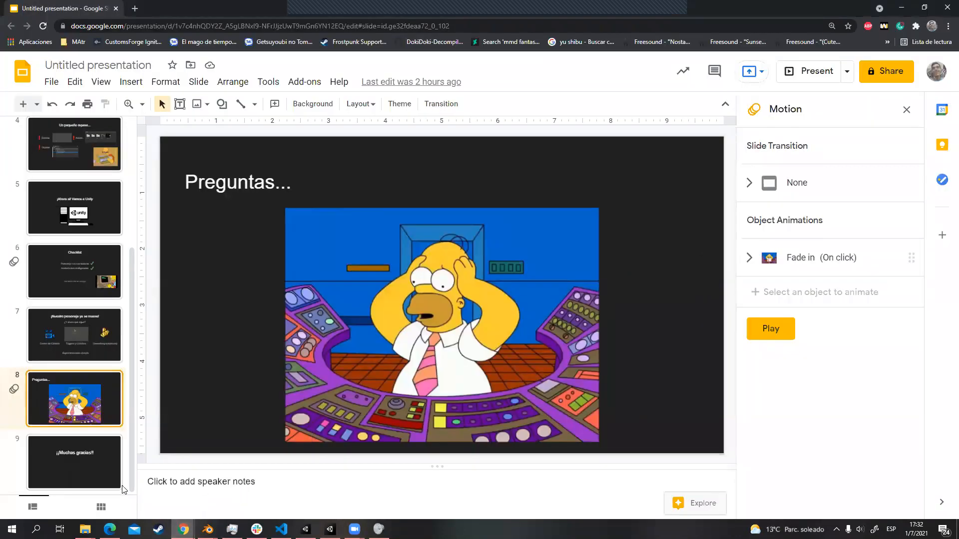
click(75, 473)
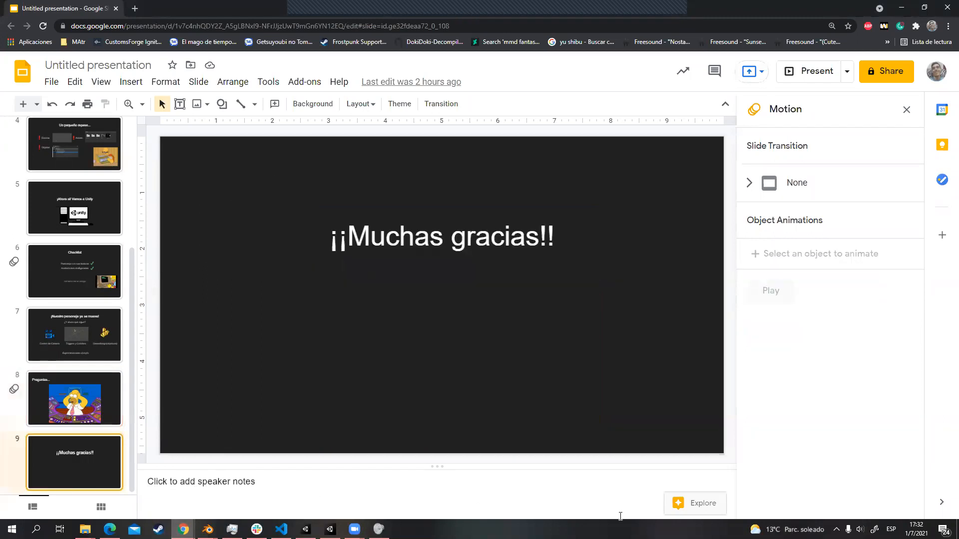